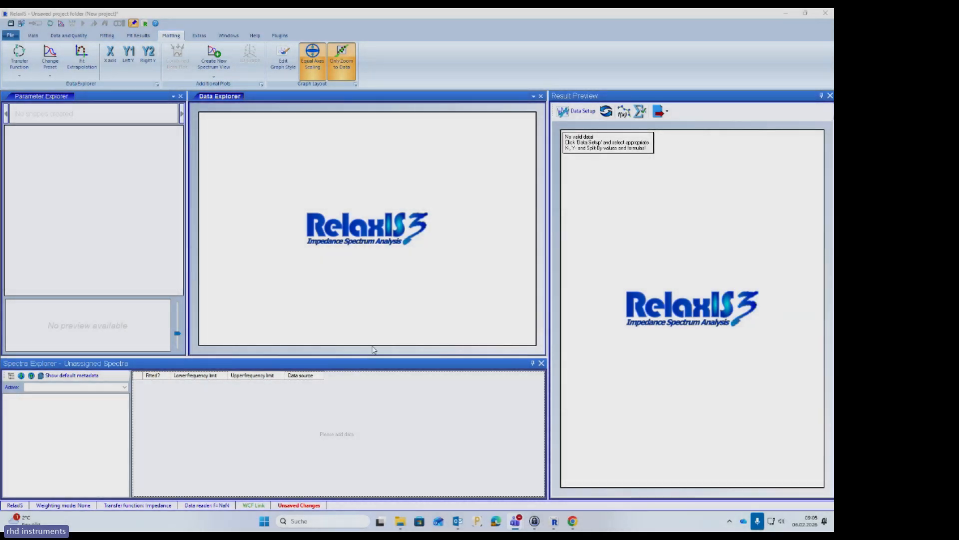
Switch to the File Explorer window showing the RelaxIS Schulung LCRS 20221109 folder and move it clear of the spectra list
{"action": "mouse_move", "coordinate": [400, 523]}
{"action": "left_click", "coordinate": [364, 459]}
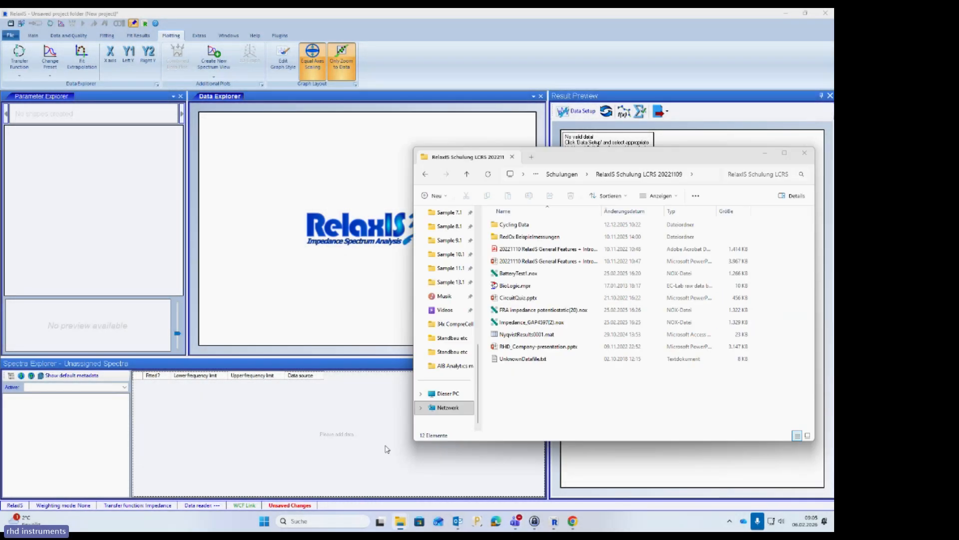
{"action": "left_click_drag", "start_coordinate": [585, 160], "coordinate": [615, 114]}
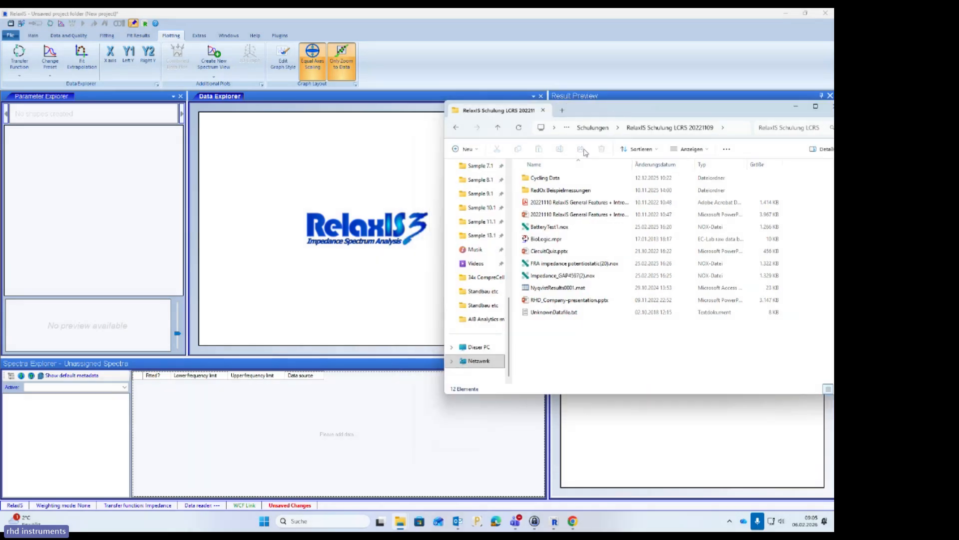
Look through the training folder's measurement files and the RedOx Beispielmessungen subfolder to compare the available data formats
{"action": "left_click", "coordinate": [564, 239]}
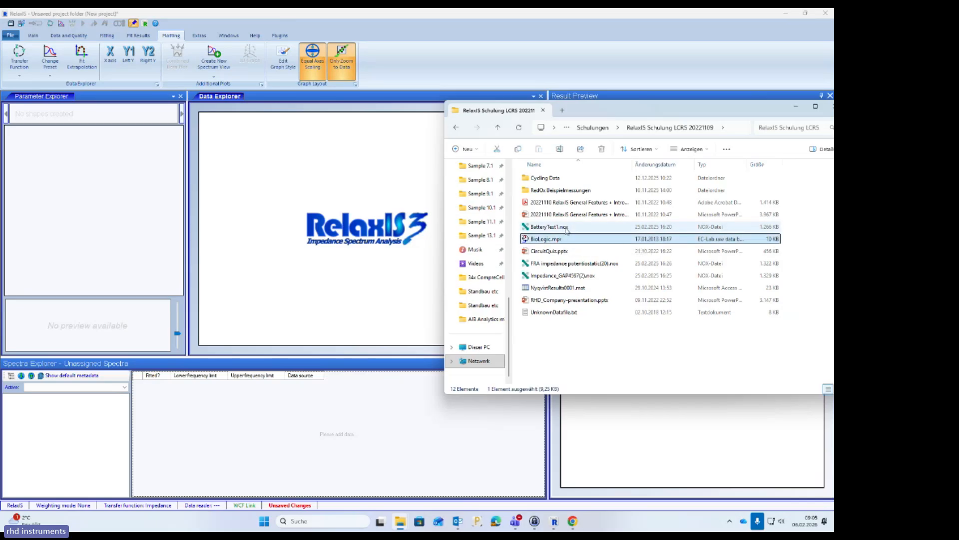
{"action": "left_click", "coordinate": [566, 229]}
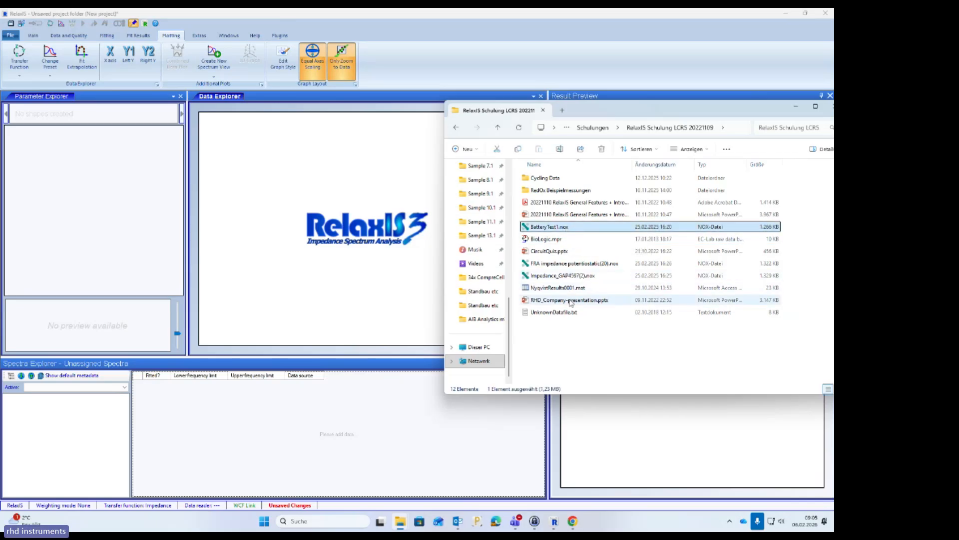
{"action": "left_click", "coordinate": [567, 191]}
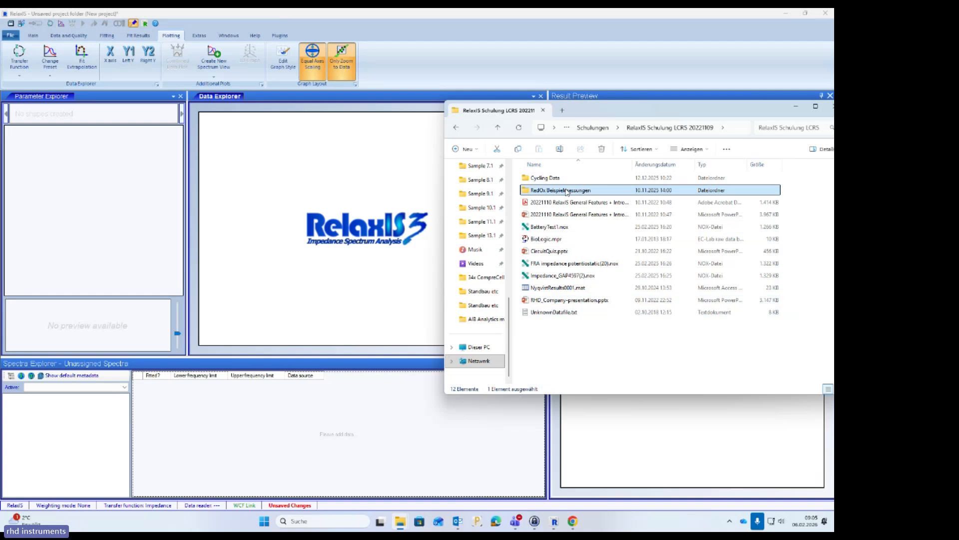
{"action": "double_click", "coordinate": [568, 190]}
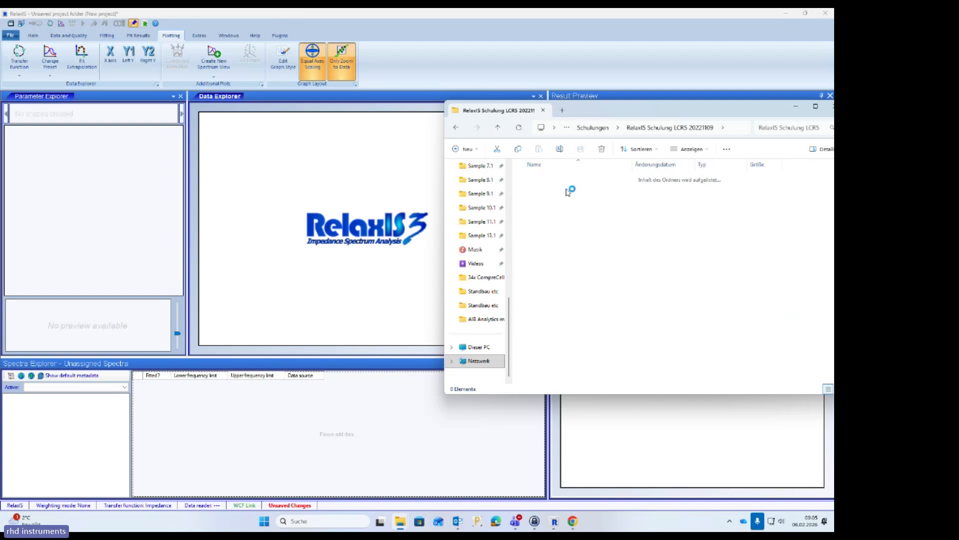
{"action": "left_click", "coordinate": [567, 128]}
{"action": "left_click", "coordinate": [502, 129]}
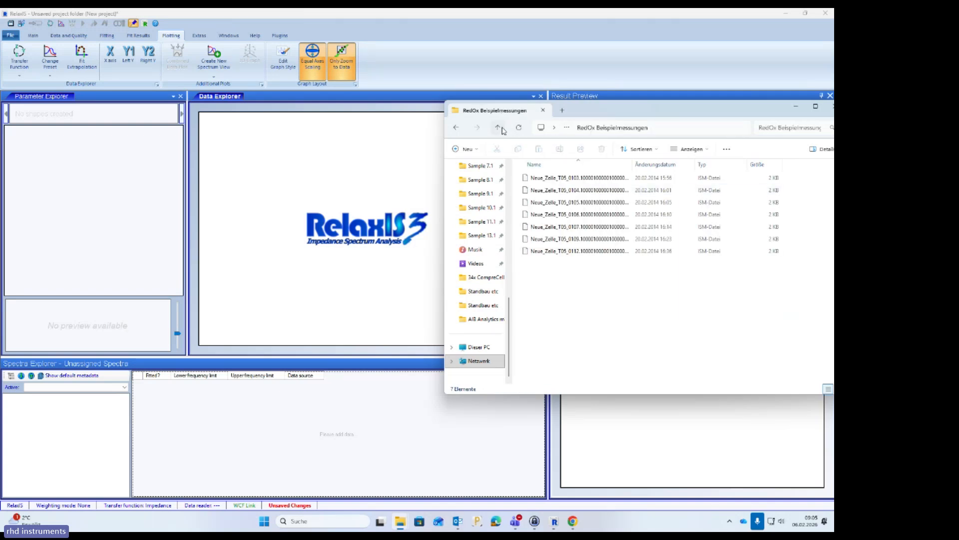
{"action": "left_click", "coordinate": [499, 128]}
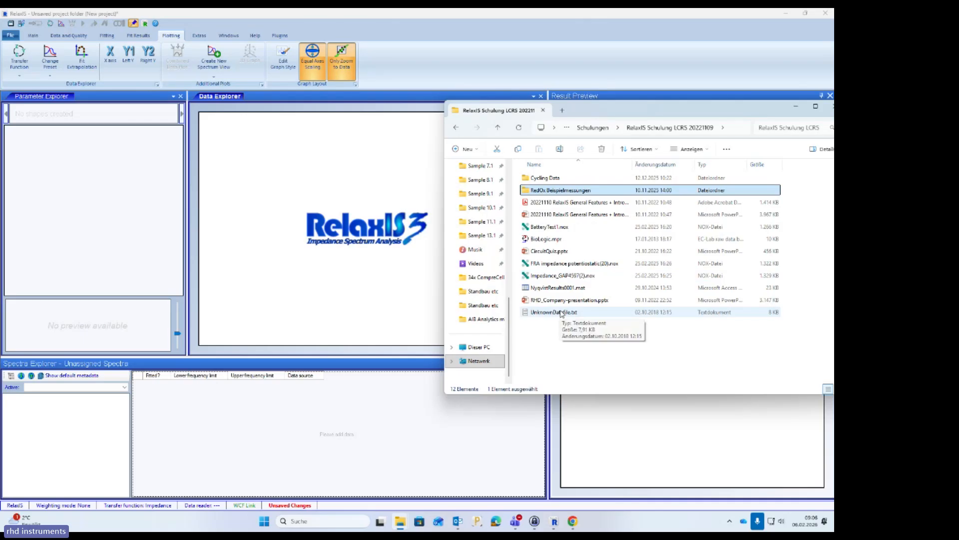
{"action": "left_click", "coordinate": [572, 292]}
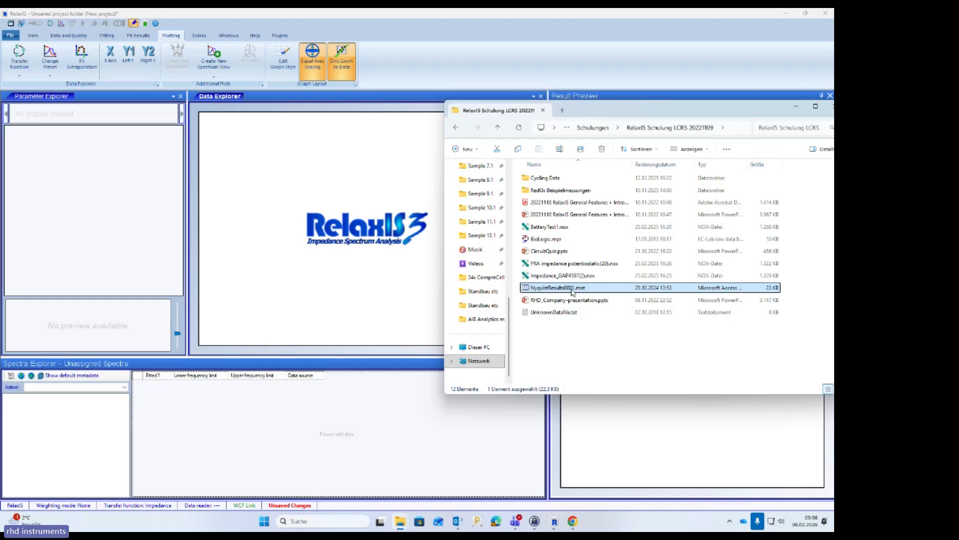
Import BioLogic.mpr and BatteryTest1.nox from the training folder into the spectra list
{"action": "left_click", "coordinate": [572, 239]}
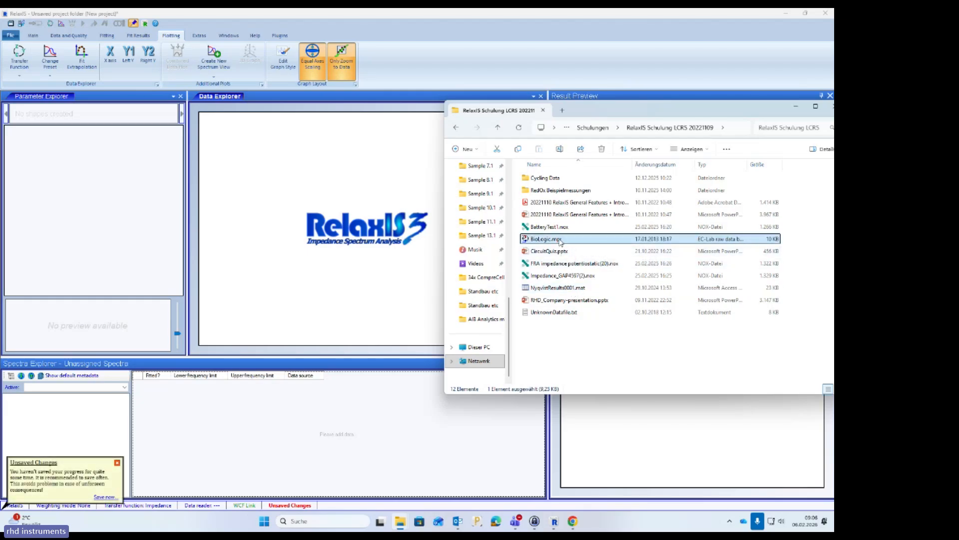
{"action": "left_click_drag", "start_coordinate": [560, 241], "coordinate": [319, 422]}
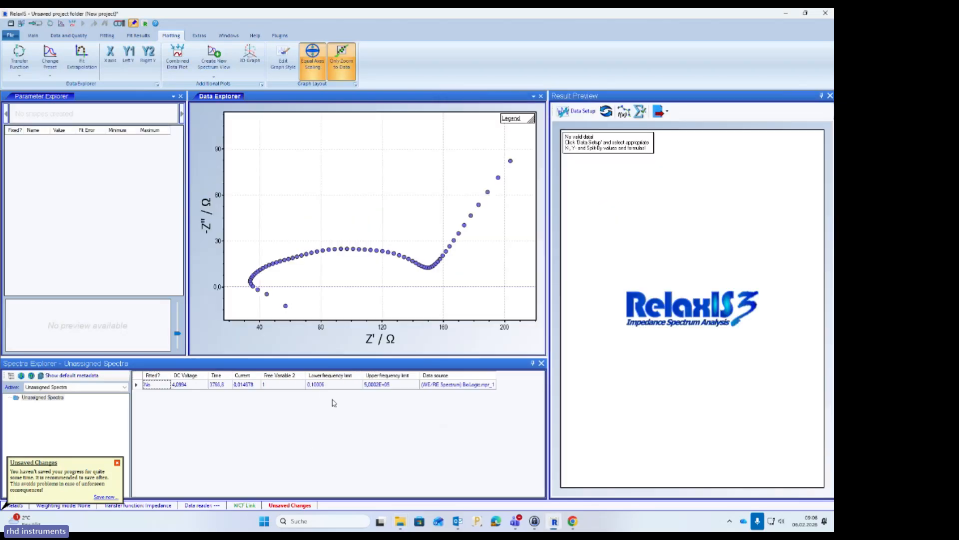
{"action": "left_click", "coordinate": [401, 520]}
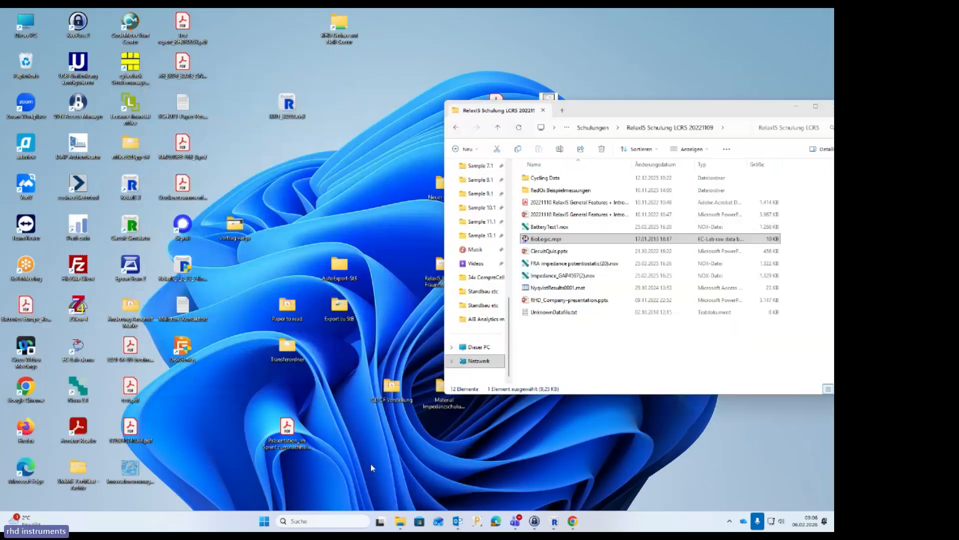
{"action": "left_click", "coordinate": [371, 464]}
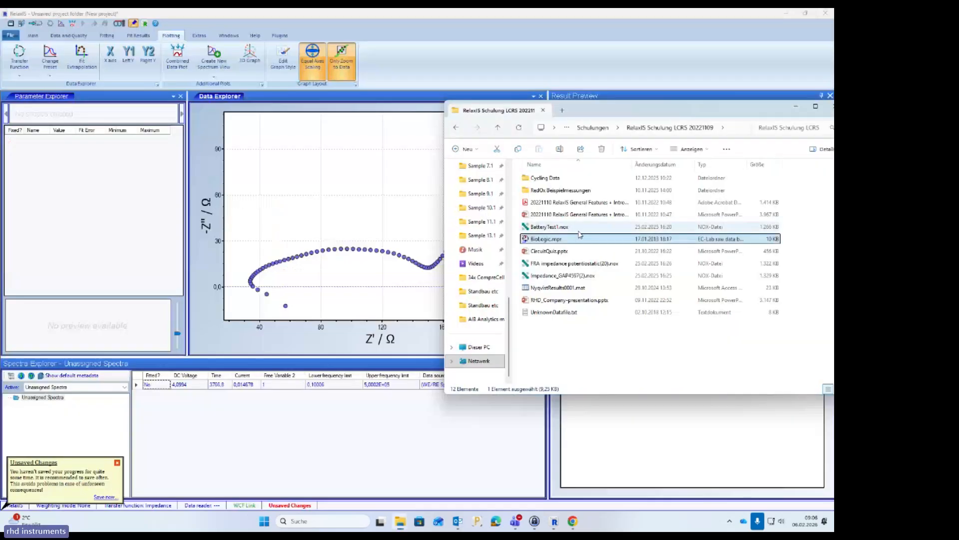
{"action": "left_click_drag", "start_coordinate": [563, 229], "coordinate": [384, 416]}
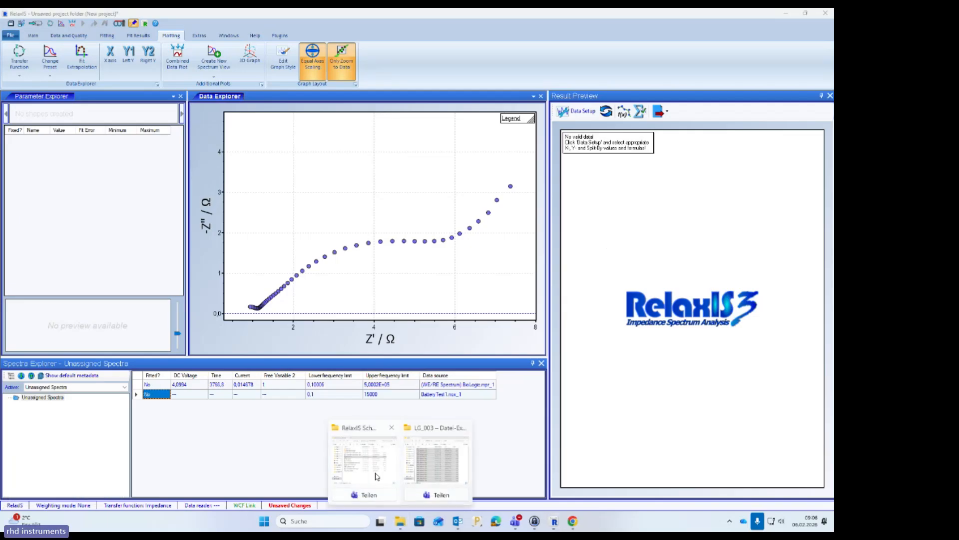
Import all seven ISM files from the RedOx Beispielmessungen folder into the spectra list together
{"action": "left_click", "coordinate": [438, 462]}
{"action": "double_click", "coordinate": [600, 181]}
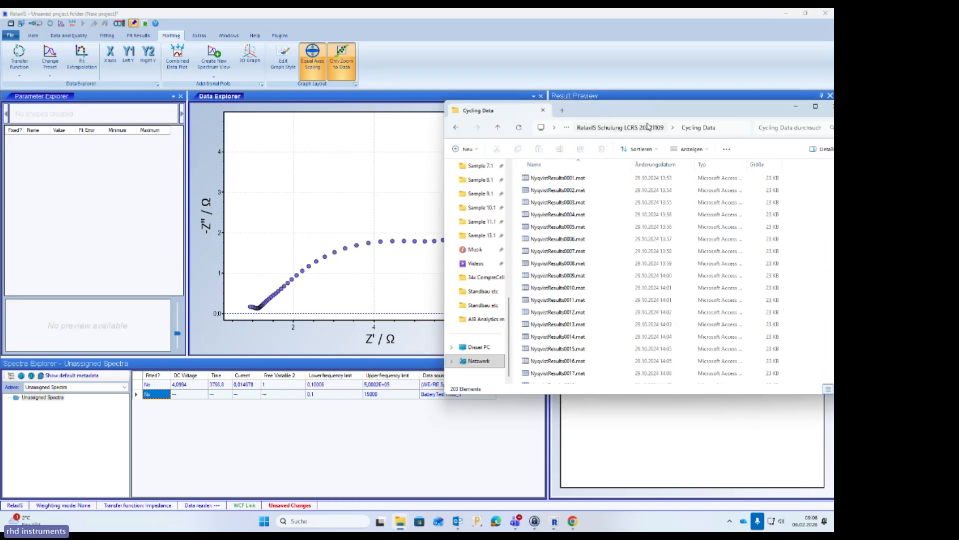
{"action": "double_click", "coordinate": [595, 190]}
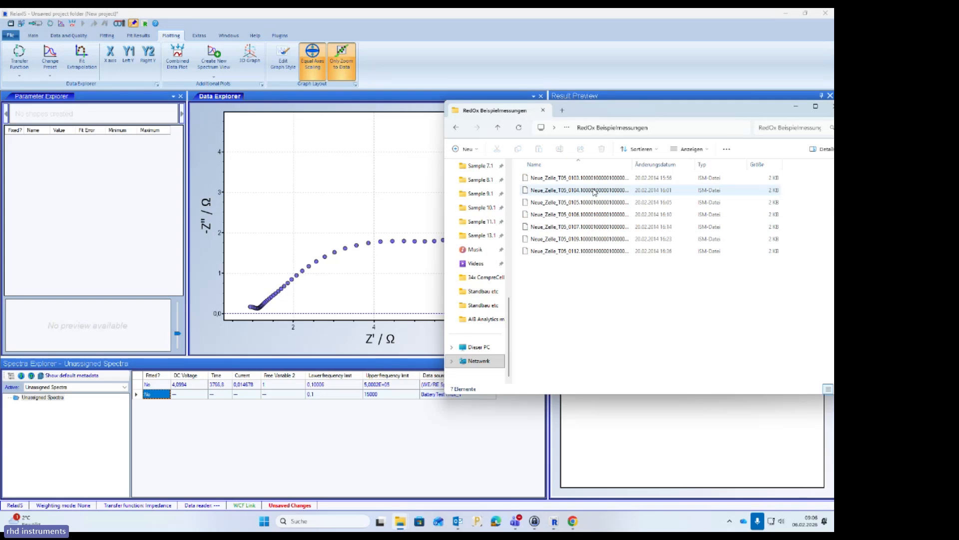
{"action": "left_click", "coordinate": [577, 251], "text": "shift"}
{"action": "left_click_drag", "start_coordinate": [585, 183], "coordinate": [339, 454]}
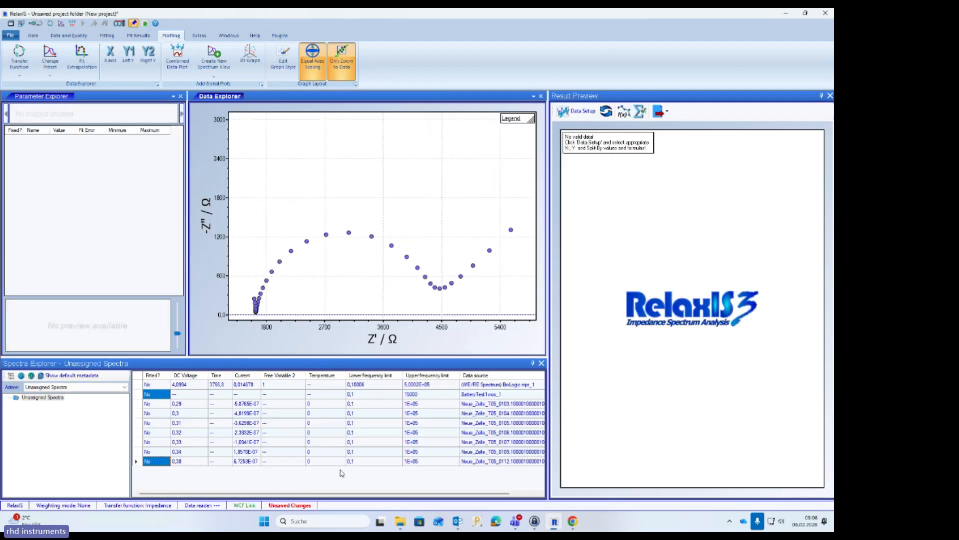
Return the training window to its parent folder and import all .mat files from the LG_003 folder into the spectra list
{"action": "mouse_move", "coordinate": [401, 524]}
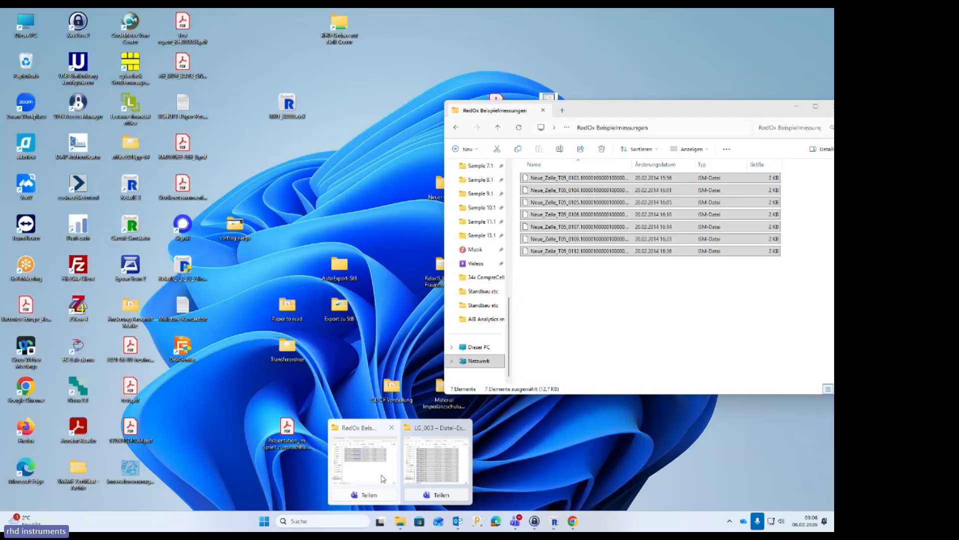
{"action": "left_click", "coordinate": [380, 467]}
{"action": "left_click", "coordinate": [498, 128]}
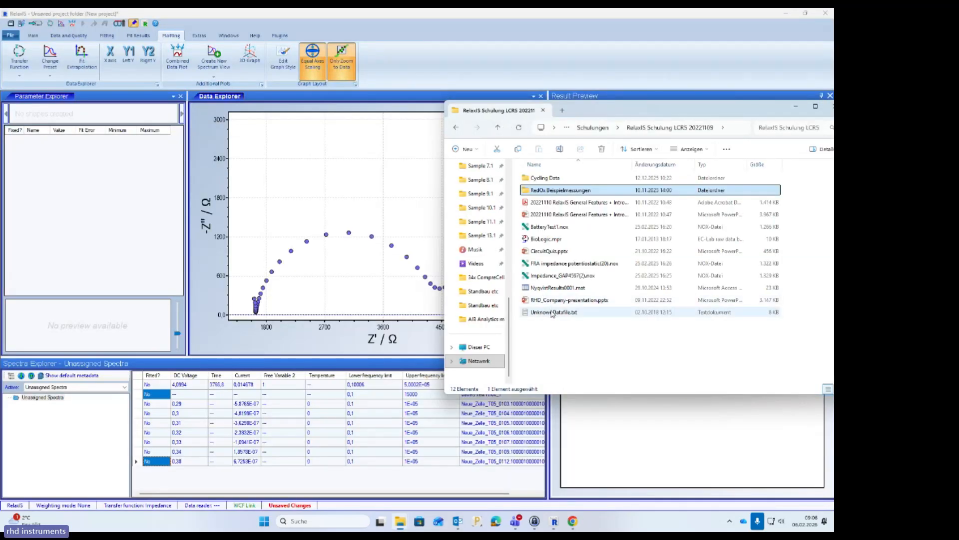
{"action": "mouse_move", "coordinate": [400, 522]}
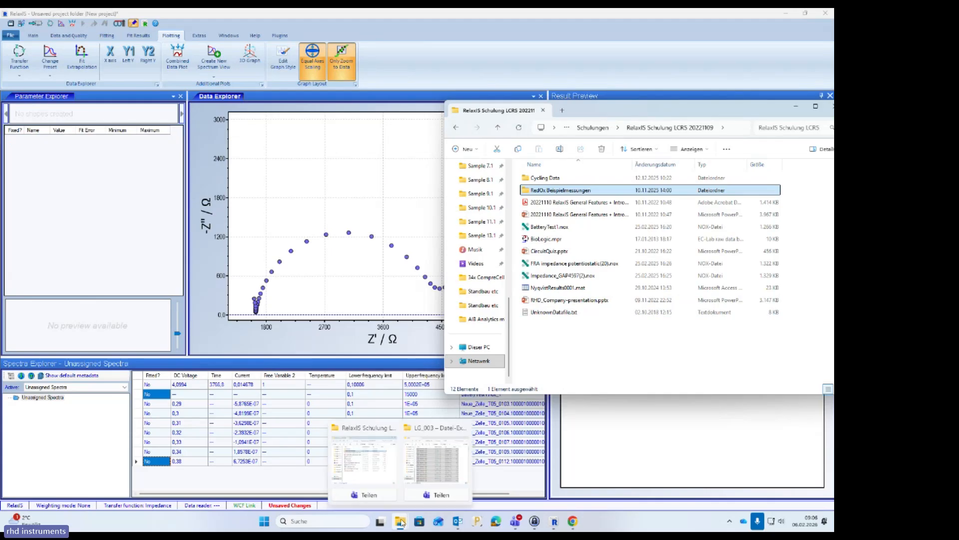
{"action": "left_click", "coordinate": [431, 469]}
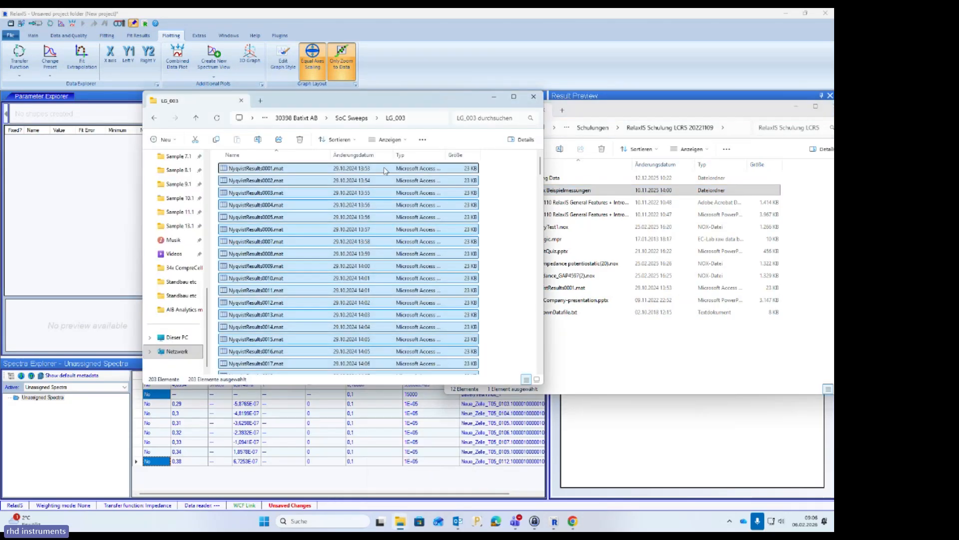
{"action": "left_click_drag", "start_coordinate": [386, 170], "coordinate": [359, 433]}
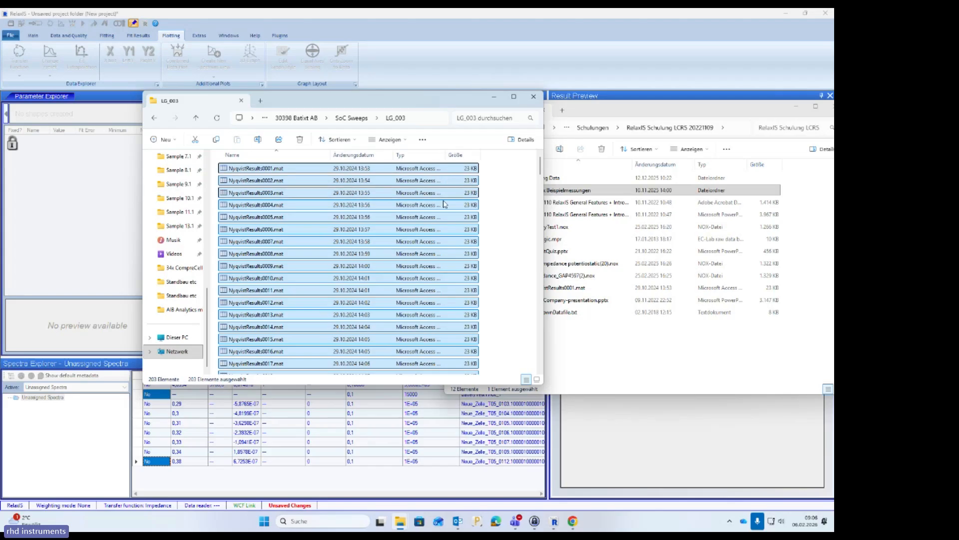
{"action": "left_click", "coordinate": [494, 97]}
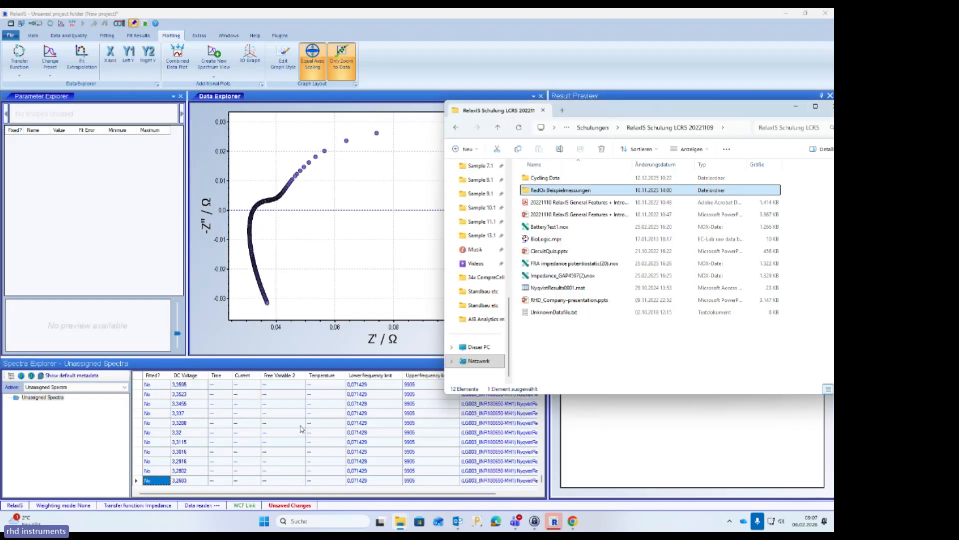
Go up and down through the imported LG_003 spectra to compare their Nyquist plots at different DC voltages
{"action": "left_click", "coordinate": [202, 396]}
{"action": "key", "text": "Up"}
{"action": "key", "text": "Up"}
{"action": "key", "text": "Up"}
{"action": "key", "text": "Up"}
{"action": "key", "text": "Up"}
{"action": "key", "text": "Up"}
{"action": "key", "text": "Up"}
{"action": "key", "text": "Up"}
{"action": "key", "text": "Up"}
{"action": "key", "text": "Up"}
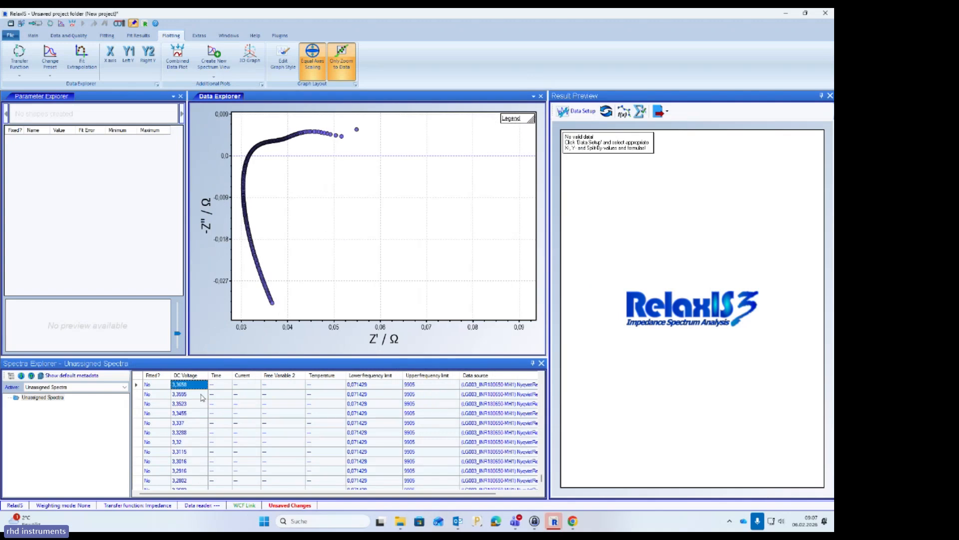
{"action": "key", "text": "Down"}
{"action": "key", "text": "Down"}
{"action": "key", "text": "Down"}
{"action": "key", "text": "Down"}
{"action": "key", "text": "Down"}
{"action": "key", "text": "Down"}
{"action": "key", "text": "Down"}
{"action": "key", "text": "Down"}
{"action": "key", "text": "Down"}
{"action": "key", "text": "Down"}
{"action": "key", "text": "Down"}
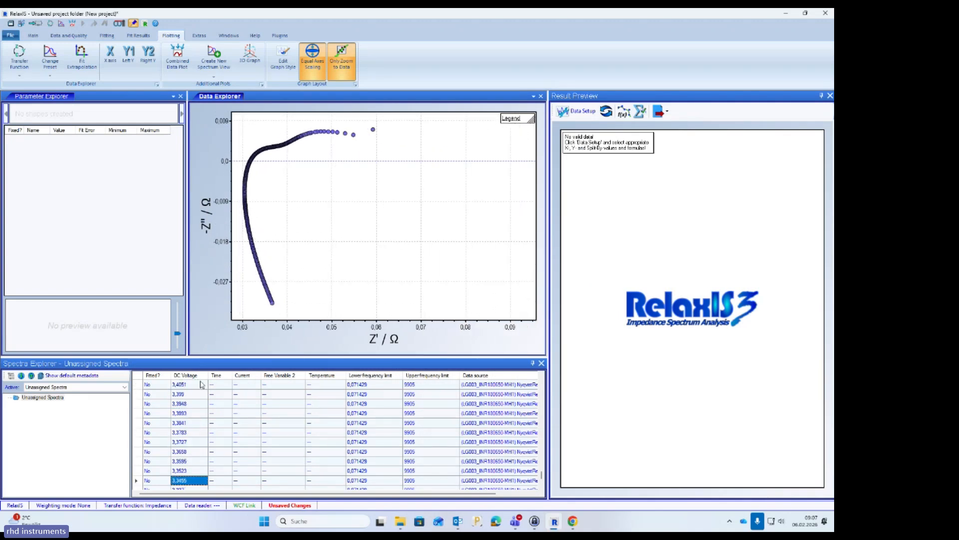
Close the LG_003 folder window in File Explorer
{"action": "left_click", "coordinate": [400, 521]}
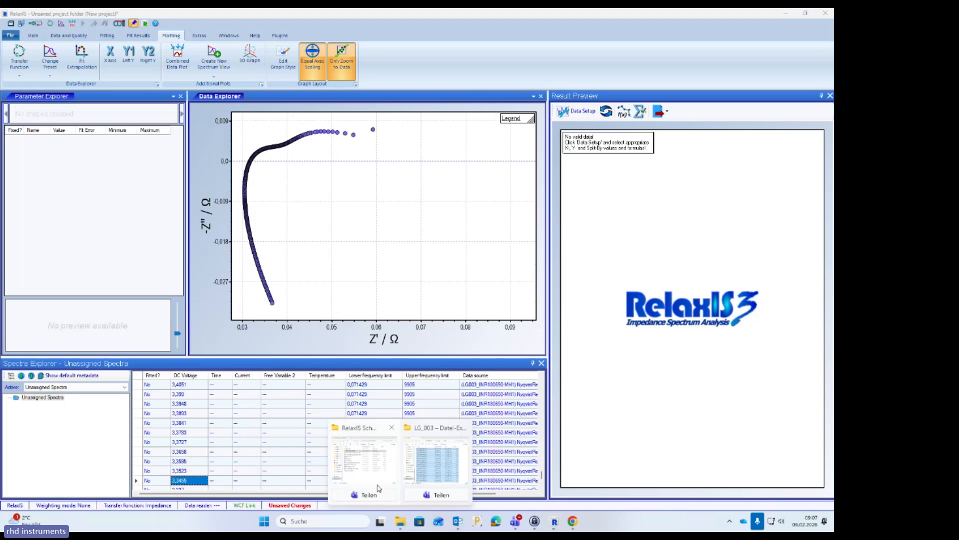
{"action": "left_click", "coordinate": [435, 460]}
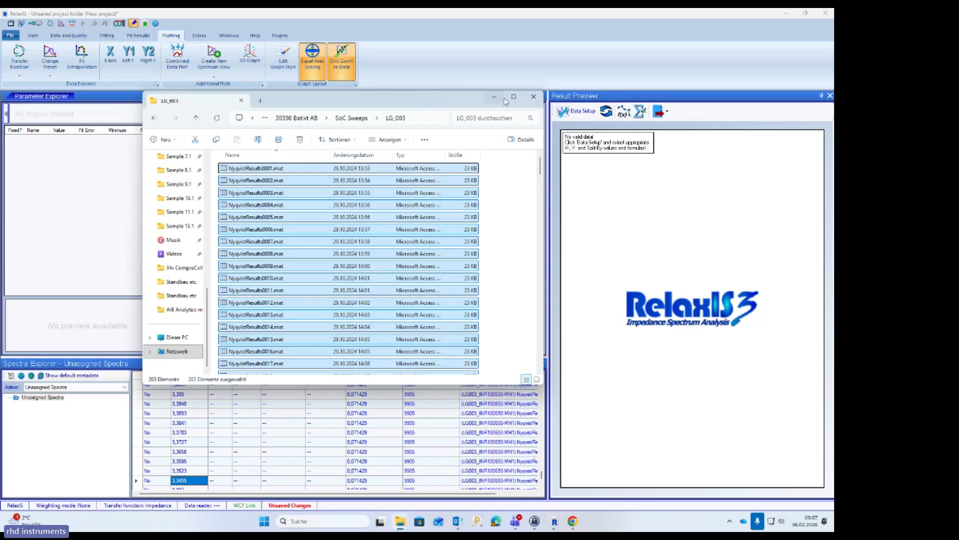
{"action": "left_click", "coordinate": [534, 97]}
Open UnknownDatafile.txt from the training folder to examine its header and column layout, and close it again
{"action": "left_click", "coordinate": [401, 521]}
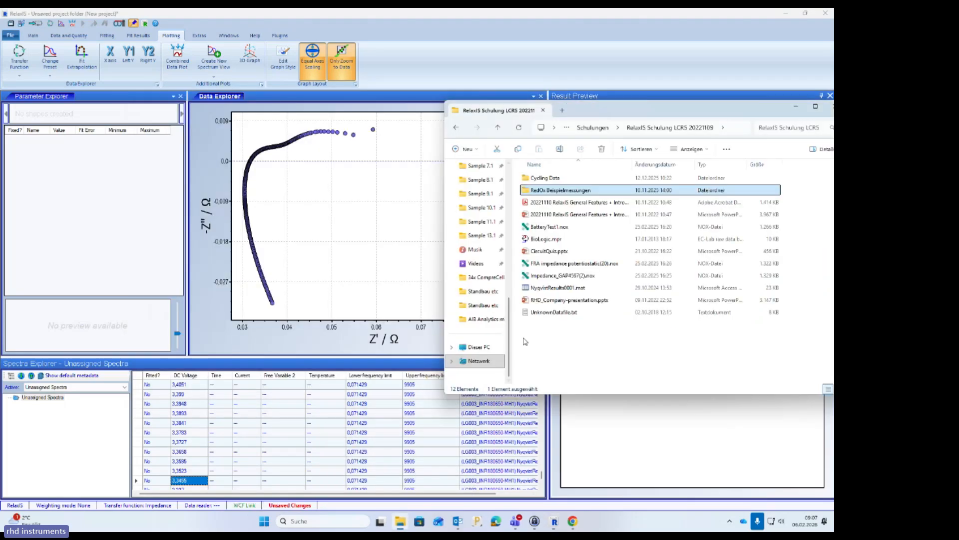
{"action": "left_click", "coordinate": [553, 313]}
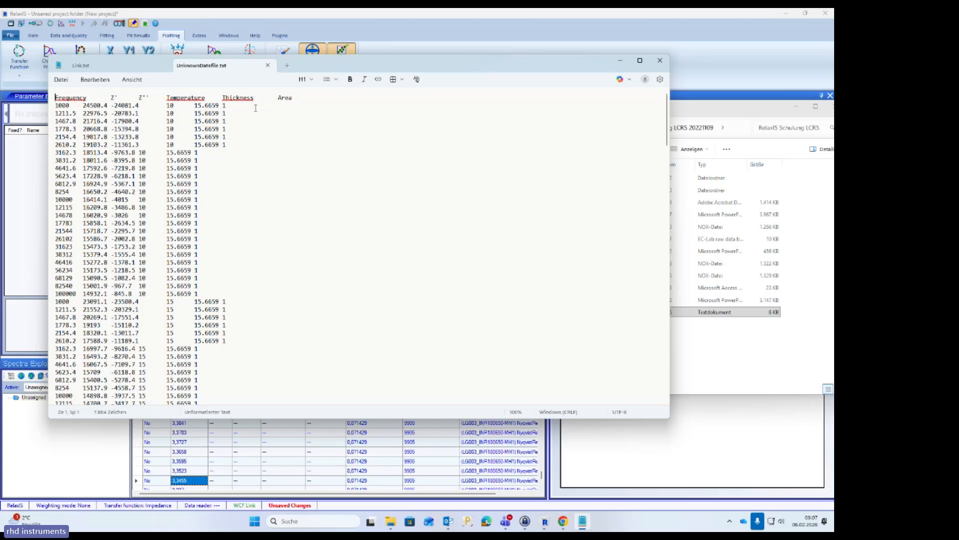
{"action": "left_click", "coordinate": [660, 60]}
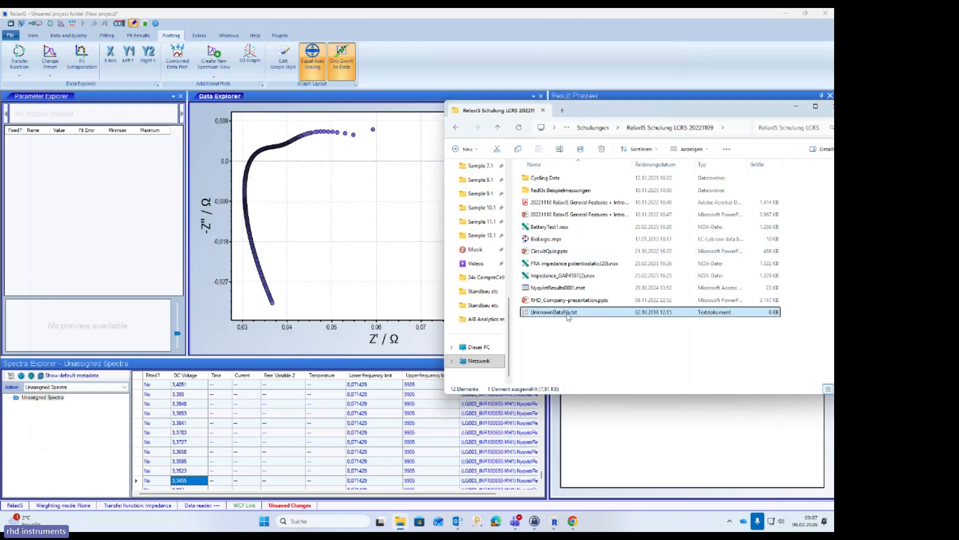
Start importing UnknownDatafile.txt and accept the tab-stop delimiter with 1 header line as its data format
{"action": "left_click_drag", "start_coordinate": [566, 314], "coordinate": [343, 447]}
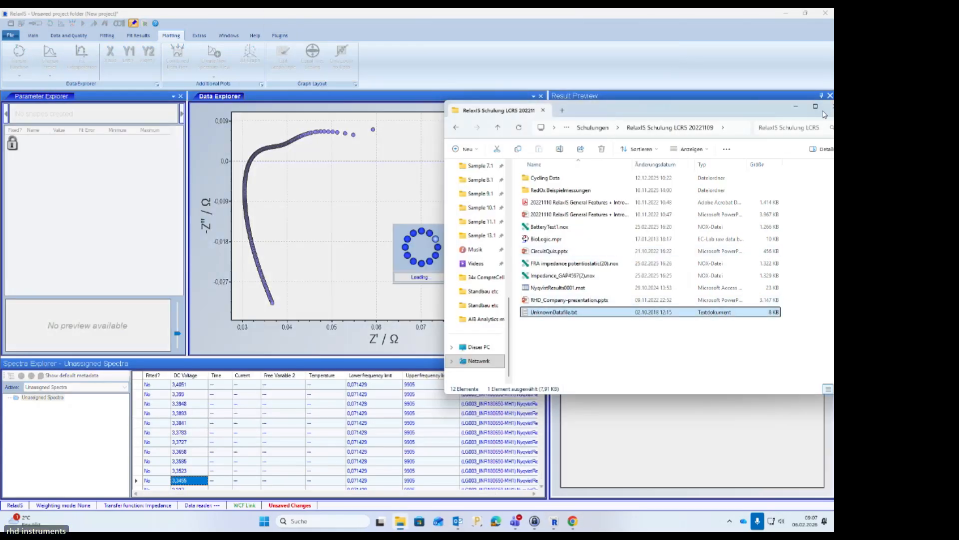
{"action": "left_click", "coordinate": [405, 125]}
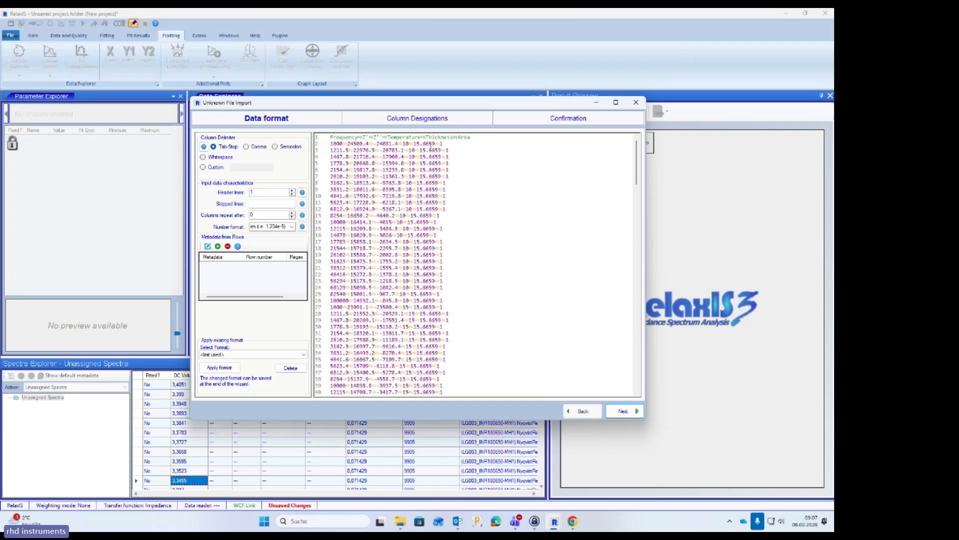
{"action": "left_click_drag", "start_coordinate": [328, 138], "coordinate": [479, 138]}
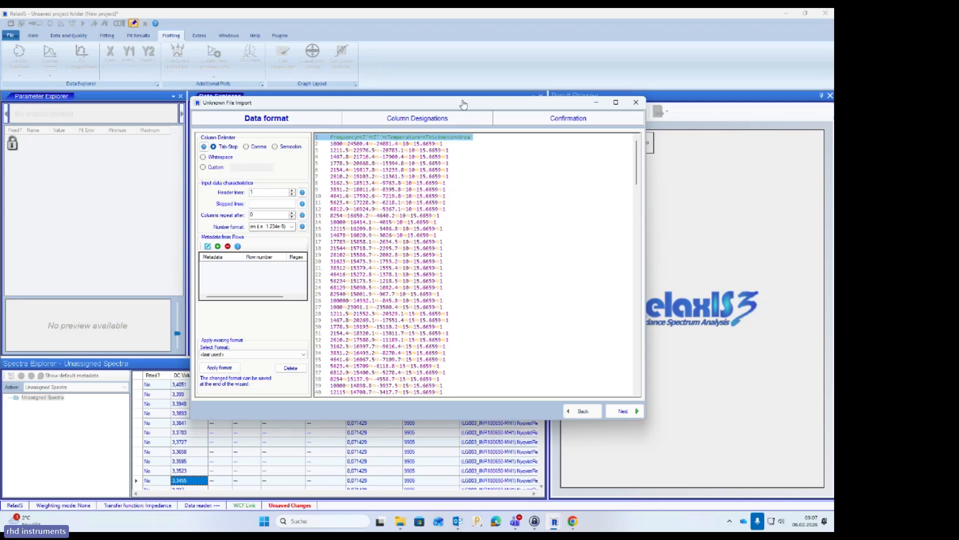
{"action": "left_click", "coordinate": [469, 51]}
{"action": "left_click", "coordinate": [624, 411]}
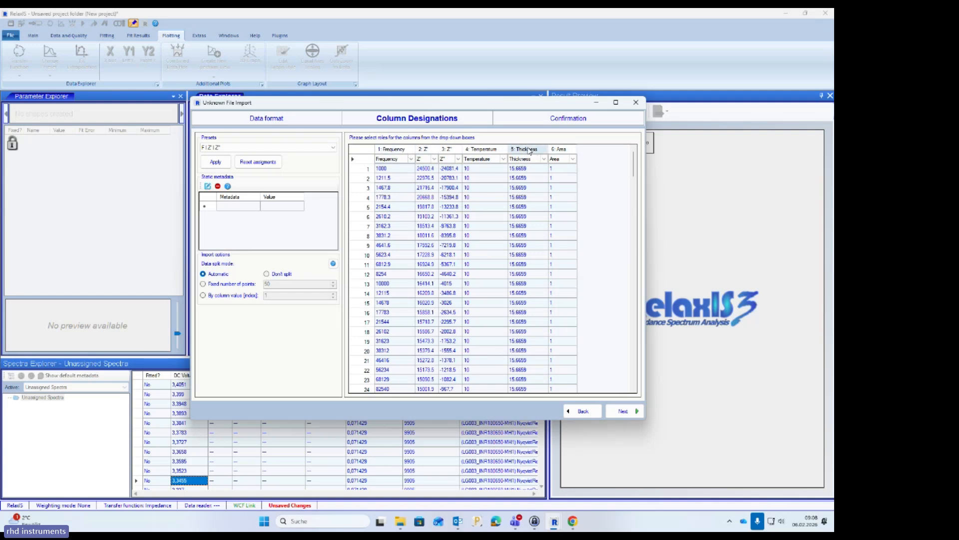
Check the column role options and where the frequency values restart, and finish the import keeping the assigned roles and automatic data splitting
{"action": "left_click", "coordinate": [411, 160]}
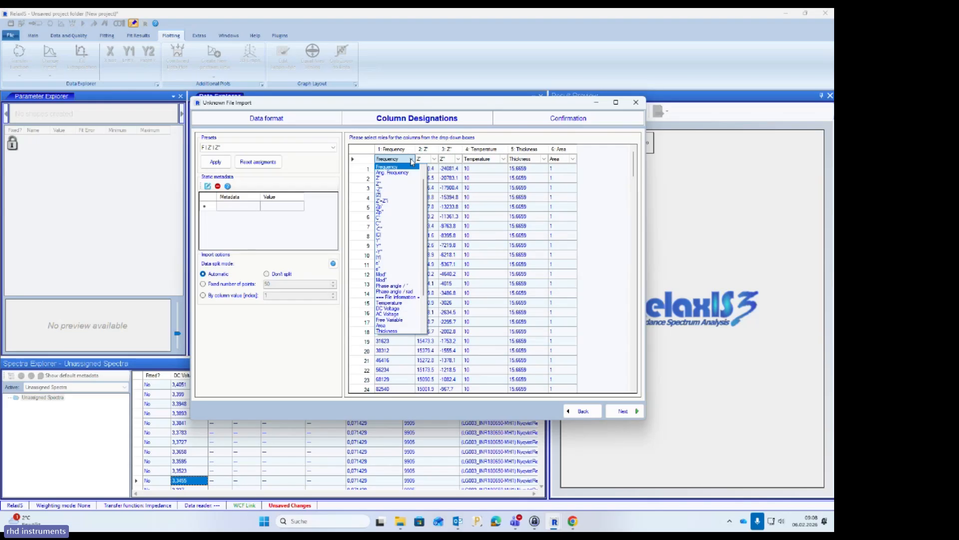
{"action": "left_click", "coordinate": [412, 160]}
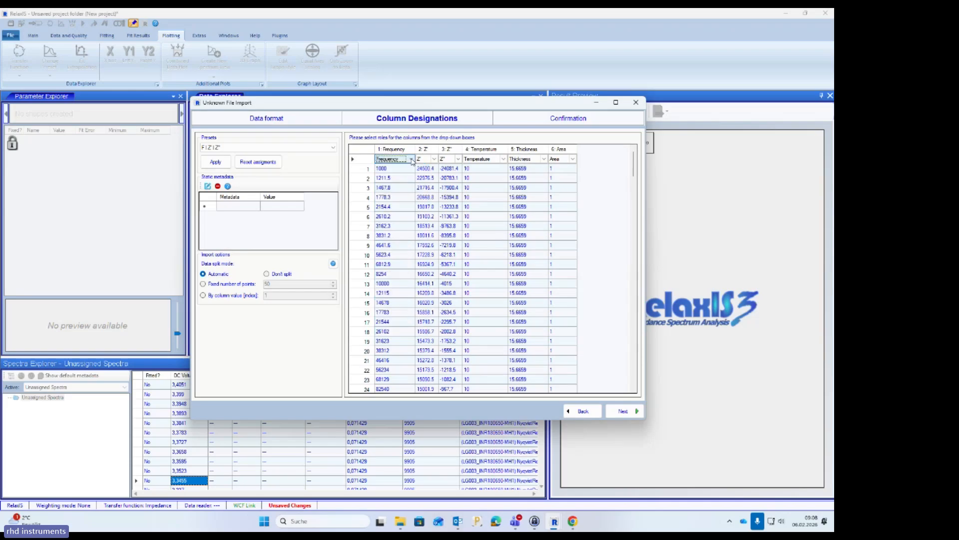
{"action": "left_click", "coordinate": [405, 172]}
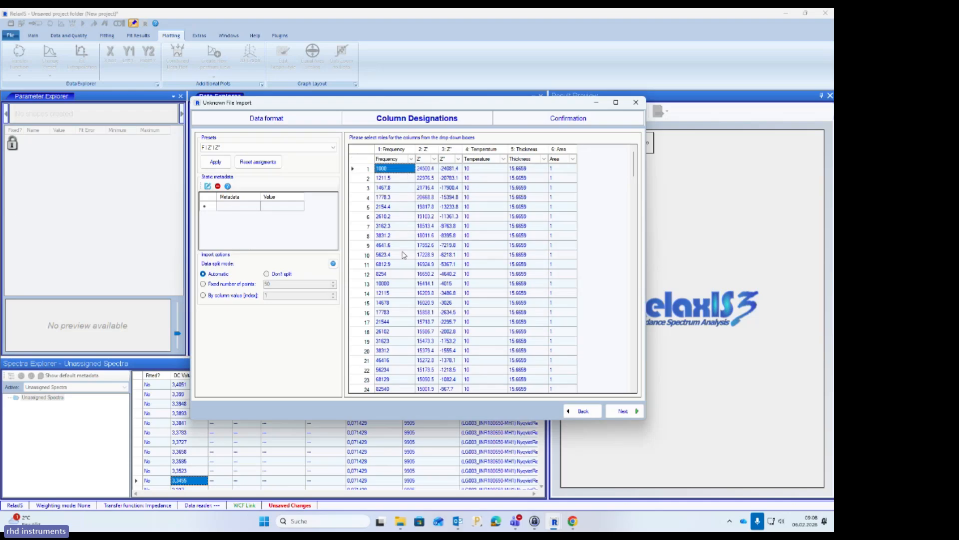
{"action": "scroll", "coordinate": [406, 259], "scroll_direction": "down", "scroll_amount": 3}
{"action": "left_click", "coordinate": [400, 312]}
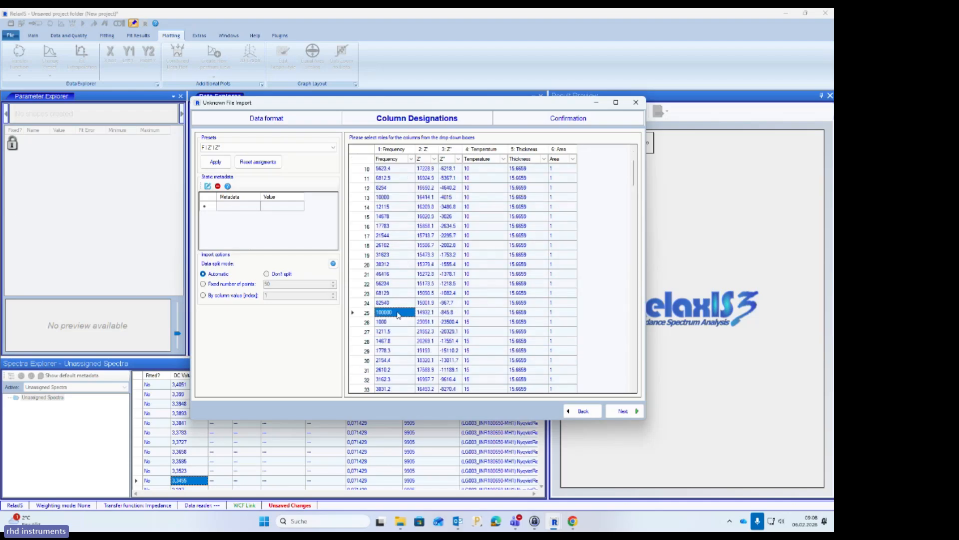
{"action": "left_click", "coordinate": [398, 322]}
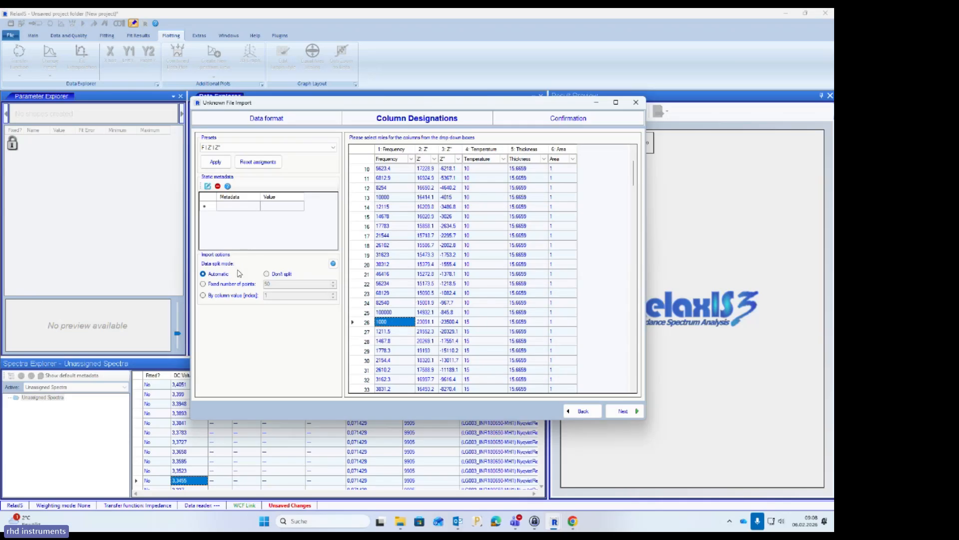
{"action": "left_click", "coordinate": [613, 411]}
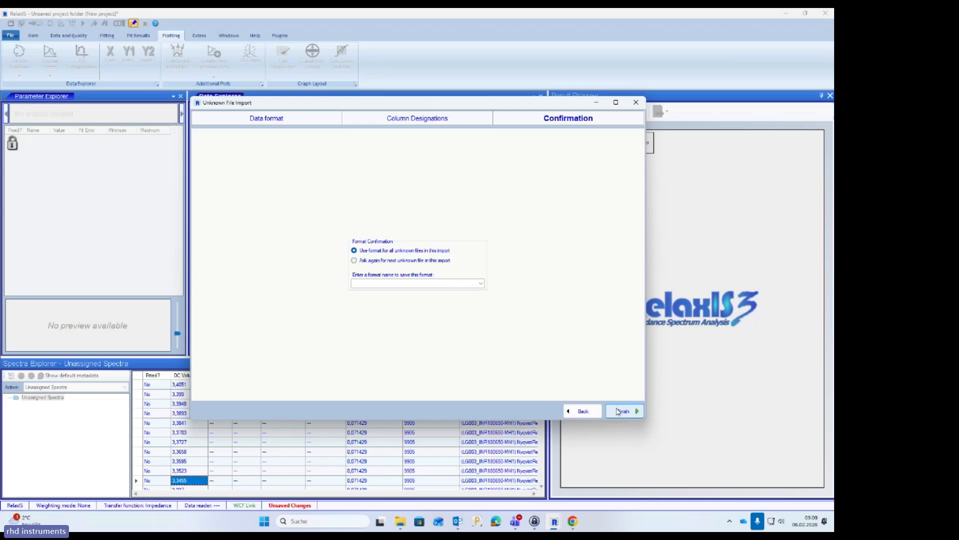
{"action": "left_click", "coordinate": [618, 410]}
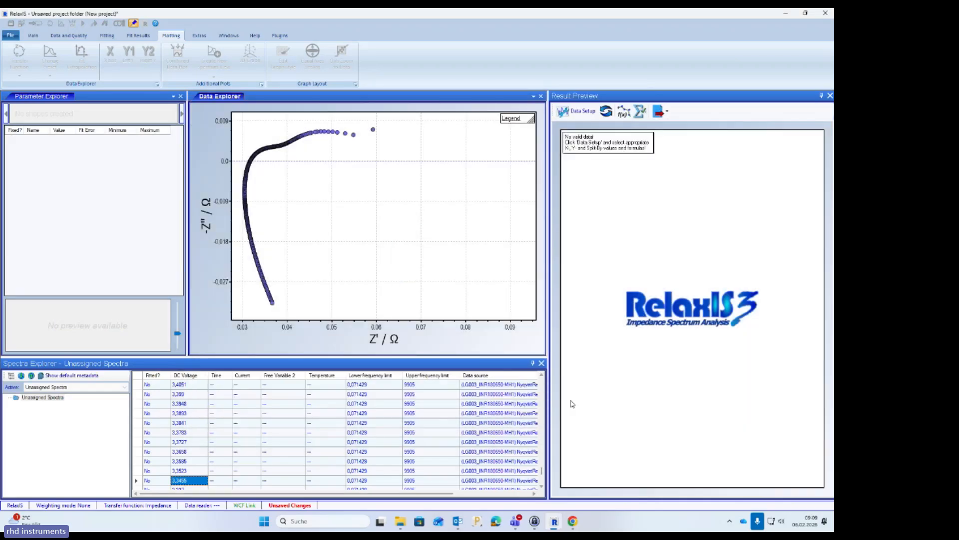
View the Nyquist plots of several newly imported spectra at different temperatures
{"action": "left_click", "coordinate": [190, 413]}
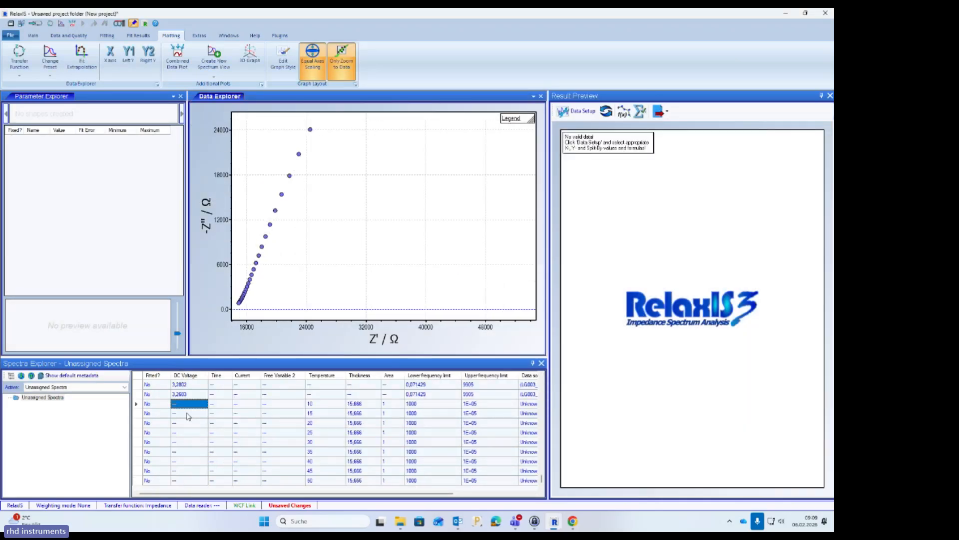
{"action": "left_click", "coordinate": [190, 434]}
{"action": "left_click", "coordinate": [193, 452]}
{"action": "left_click", "coordinate": [197, 462]}
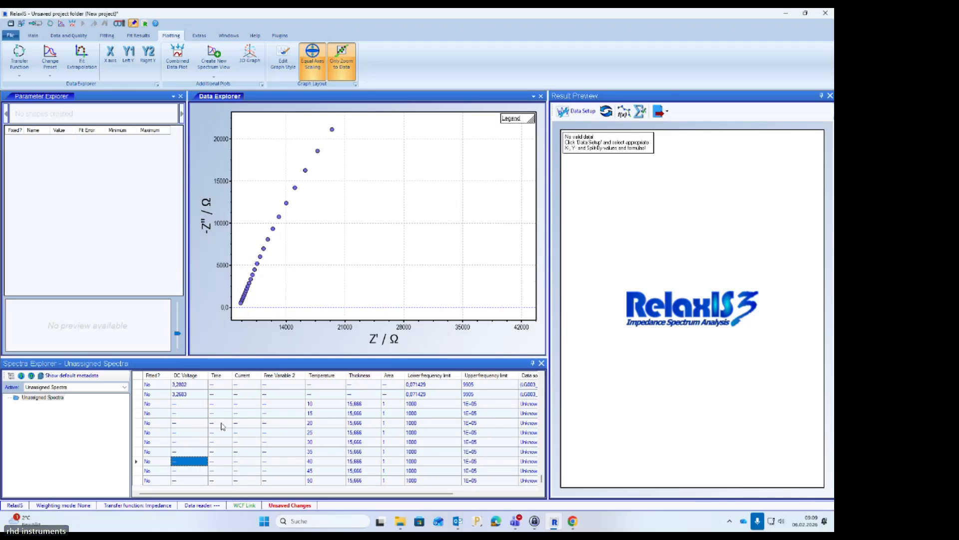
Show the LG003 spectrum at 4,1268 V DC with the Bode preset and with the Bode Phase Angle preset
{"action": "scroll", "coordinate": [230, 423], "scroll_direction": "up", "scroll_amount": 6}
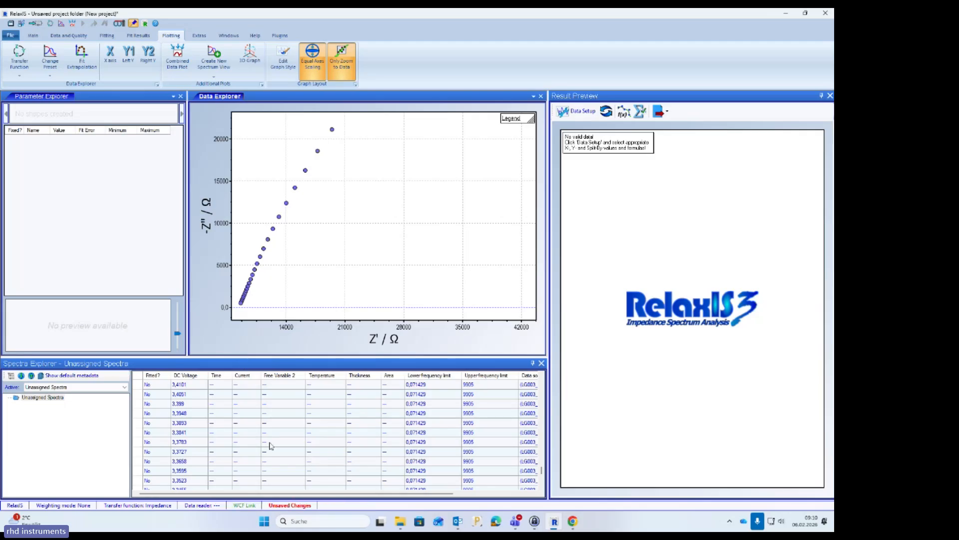
{"action": "scroll", "coordinate": [275, 450], "scroll_direction": "up", "scroll_amount": 15}
{"action": "scroll", "coordinate": [280, 458], "scroll_direction": "up", "scroll_amount": 15}
{"action": "scroll", "coordinate": [294, 468], "scroll_direction": "down", "scroll_amount": 4}
{"action": "left_click", "coordinate": [200, 386]}
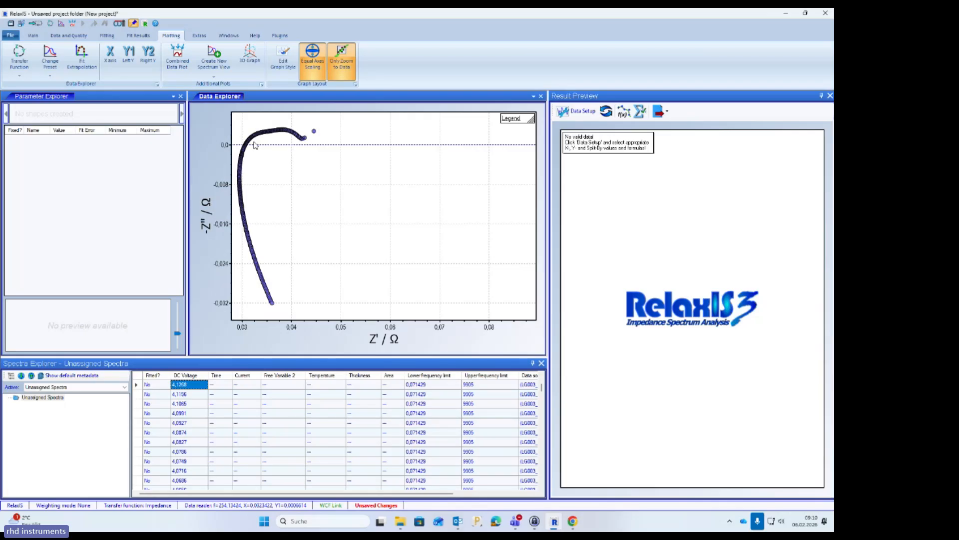
{"action": "left_click", "coordinate": [55, 77]}
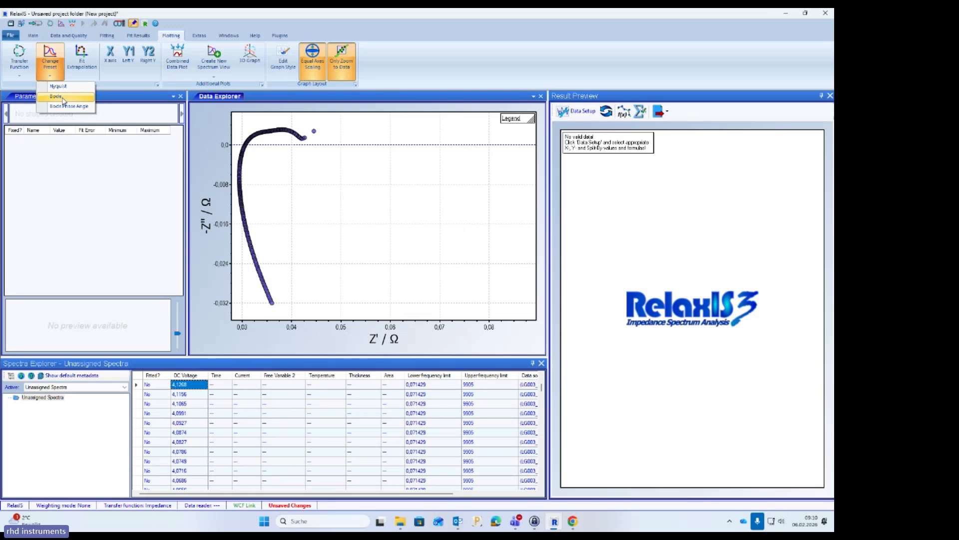
{"action": "left_click", "coordinate": [60, 96]}
{"action": "left_click", "coordinate": [57, 79]}
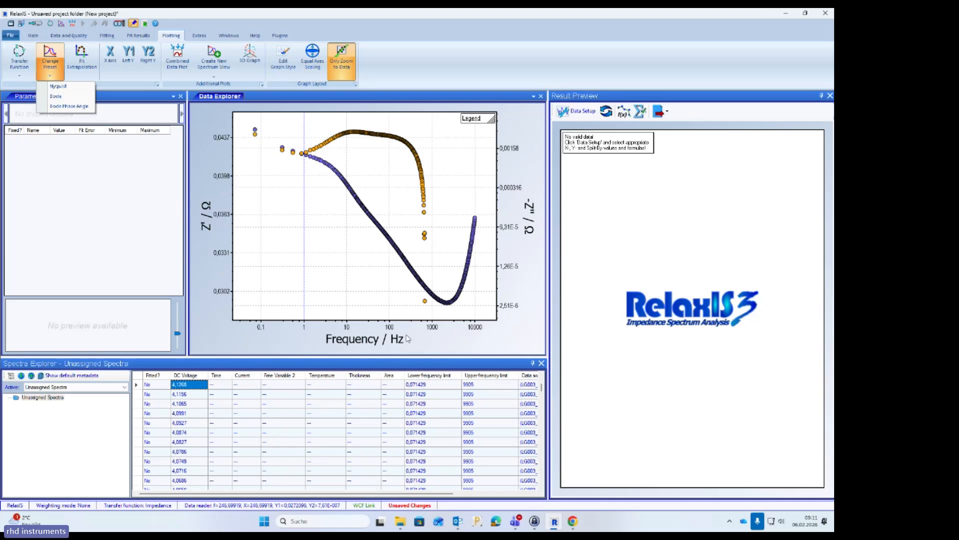
{"action": "left_click", "coordinate": [69, 106]}
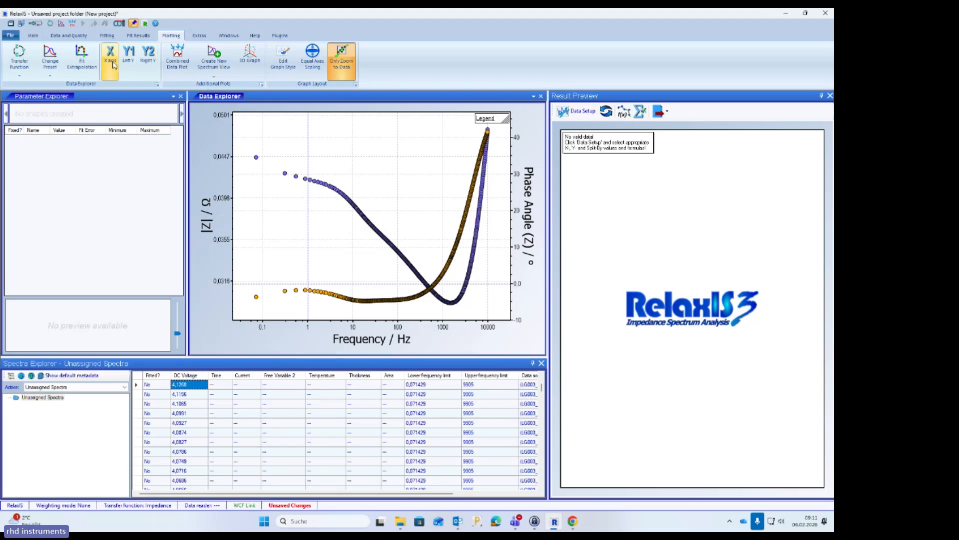
Inspect the value choices for the X, left Y and right Y axes without changing them, and return the plot to the Nyquist preset
{"action": "left_click", "coordinate": [113, 59]}
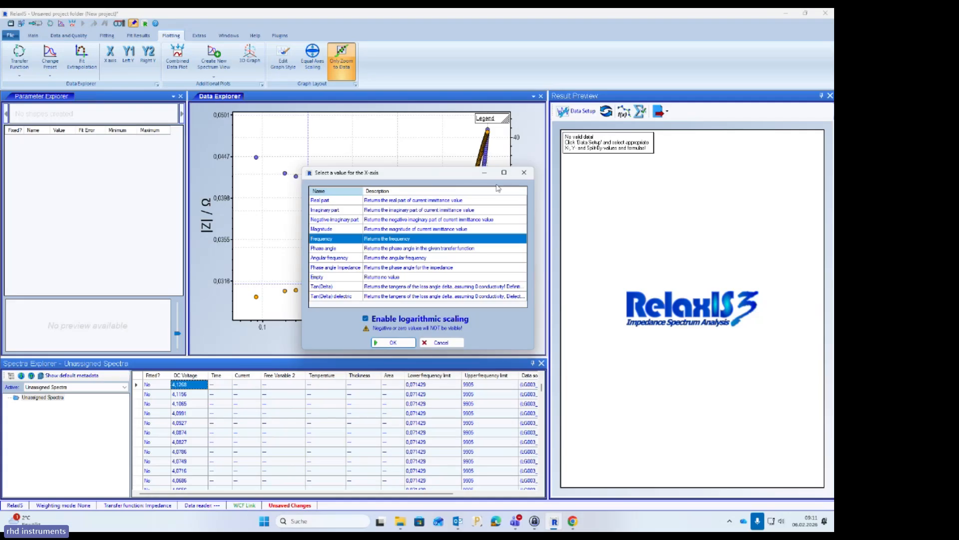
{"action": "left_click", "coordinate": [524, 173]}
{"action": "left_click", "coordinate": [132, 68]}
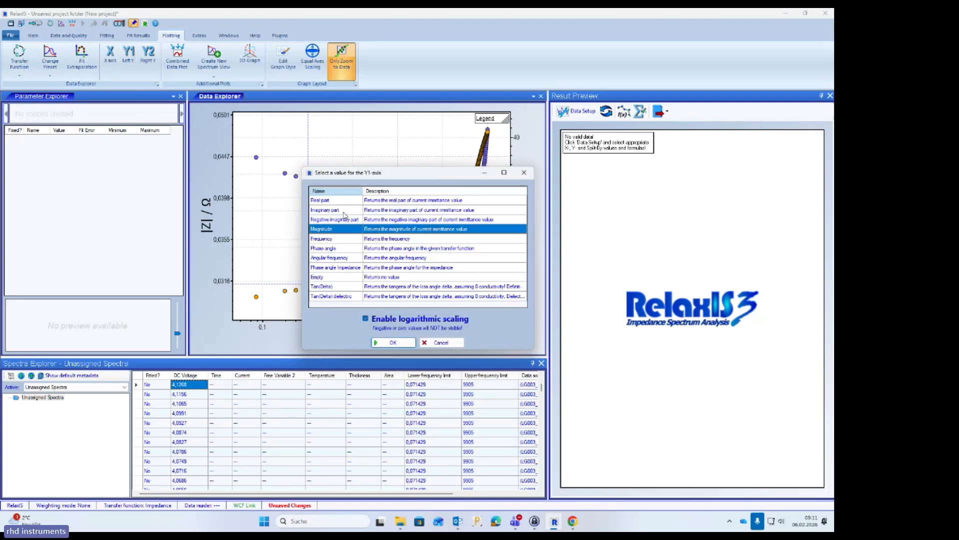
{"action": "left_click", "coordinate": [523, 172]}
{"action": "left_click", "coordinate": [148, 53]}
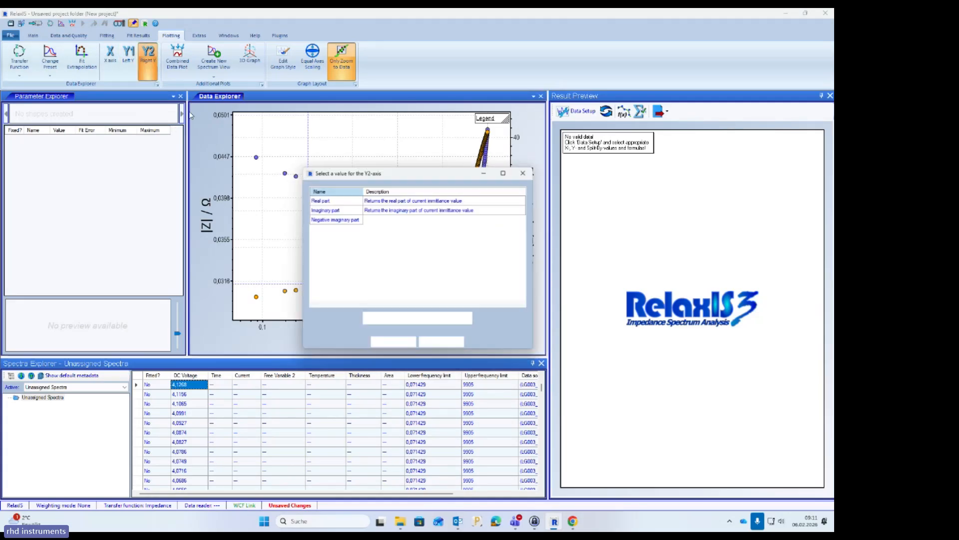
{"action": "left_click", "coordinate": [523, 174]}
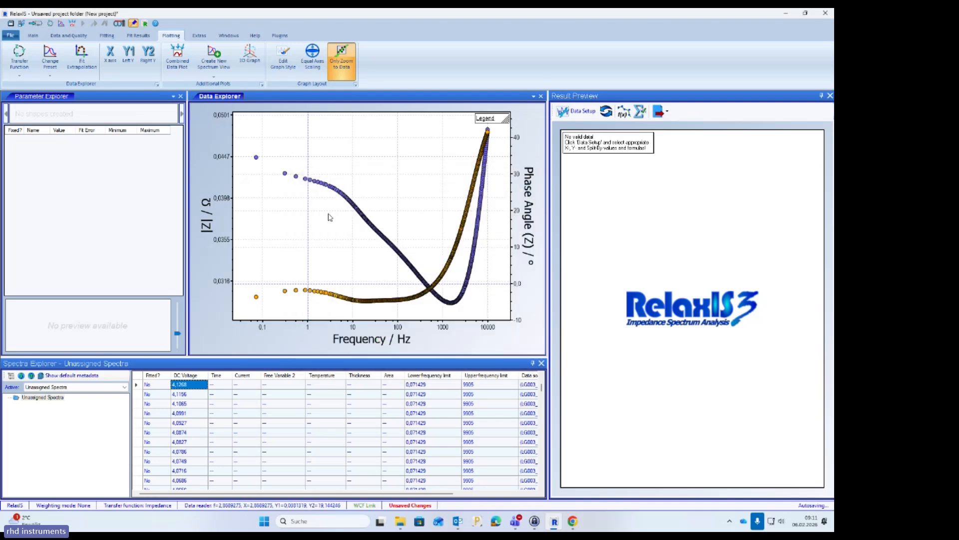
{"action": "left_click", "coordinate": [51, 75]}
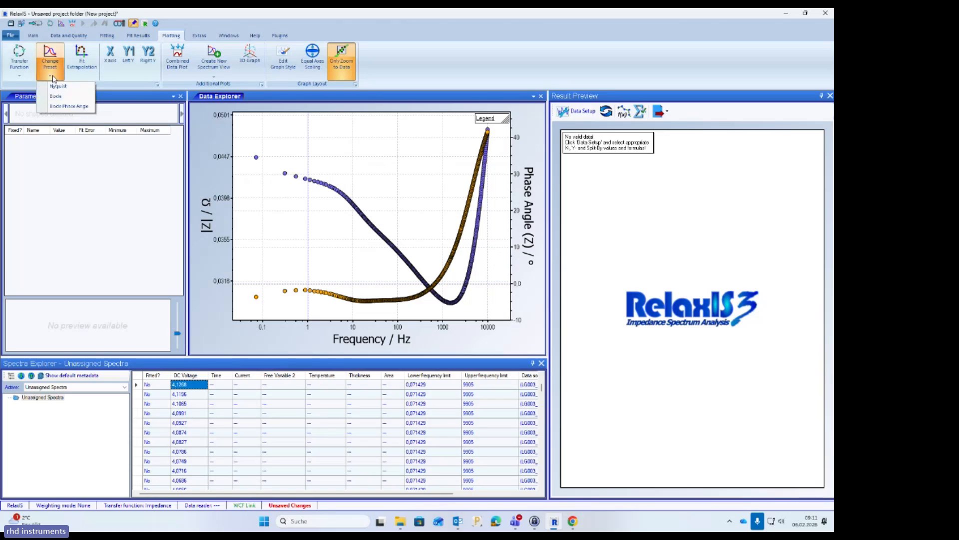
{"action": "left_click", "coordinate": [57, 86]}
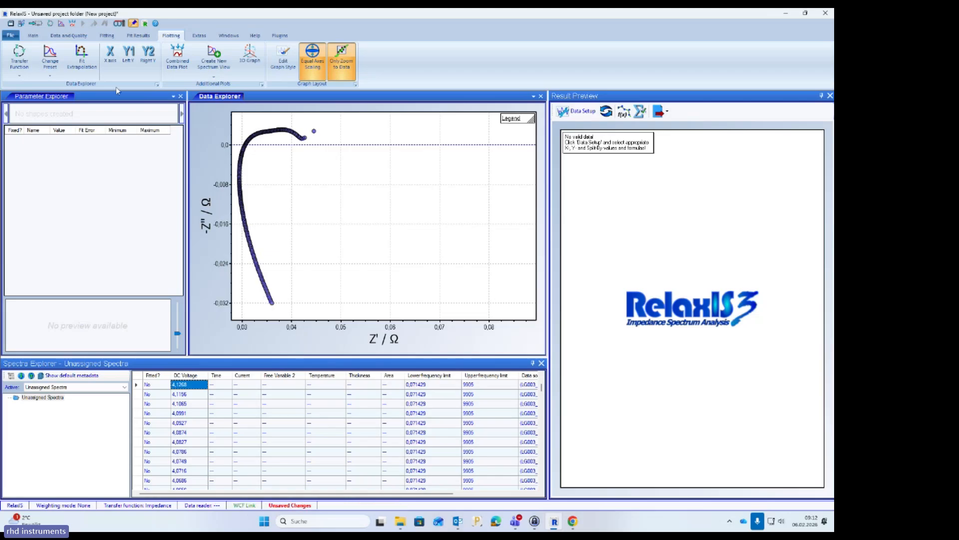
View the spectrum as admittance, complex capacitance and elastance, and set the transfer function back to impedance
{"action": "left_click", "coordinate": [19, 72]}
{"action": "left_click", "coordinate": [34, 97]}
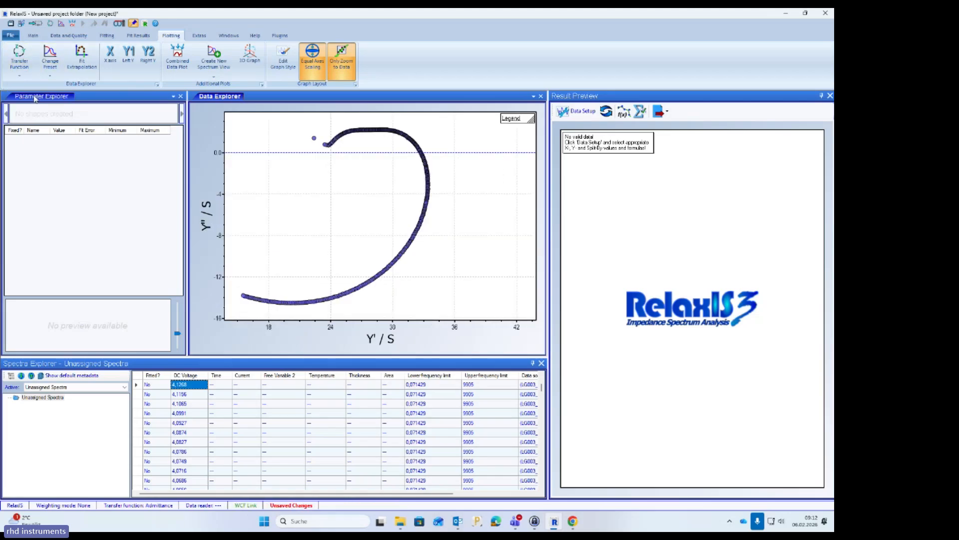
{"action": "left_click", "coordinate": [19, 72]}
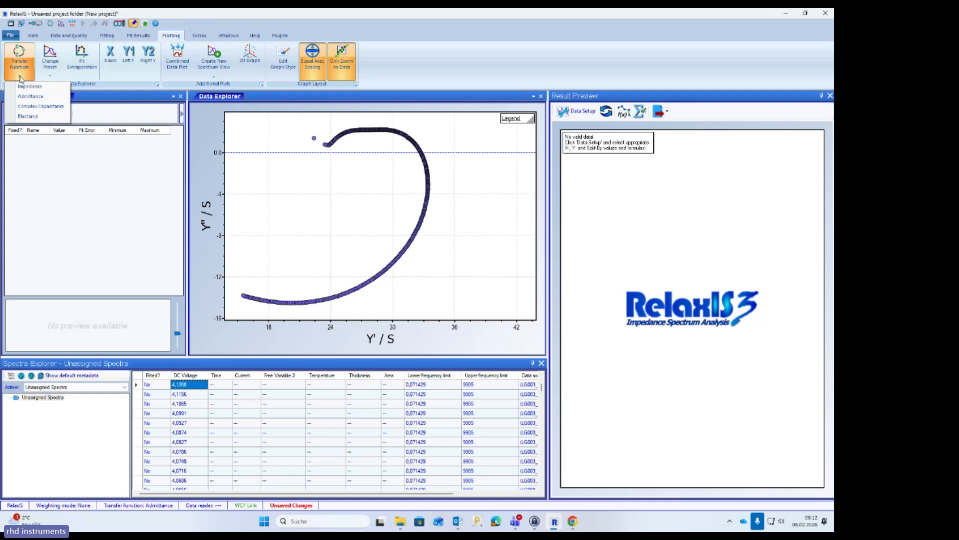
{"action": "left_click", "coordinate": [40, 107]}
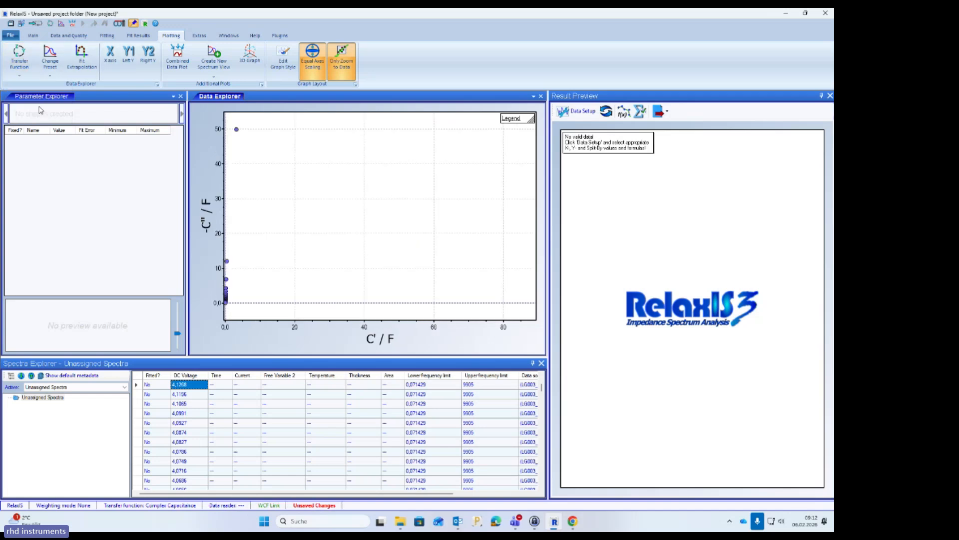
{"action": "left_click", "coordinate": [28, 74]}
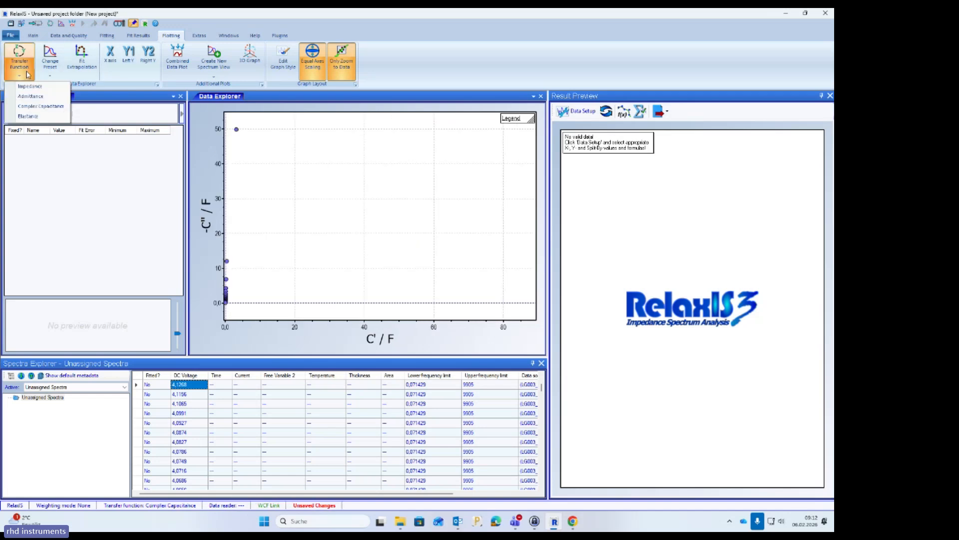
{"action": "left_click", "coordinate": [37, 116]}
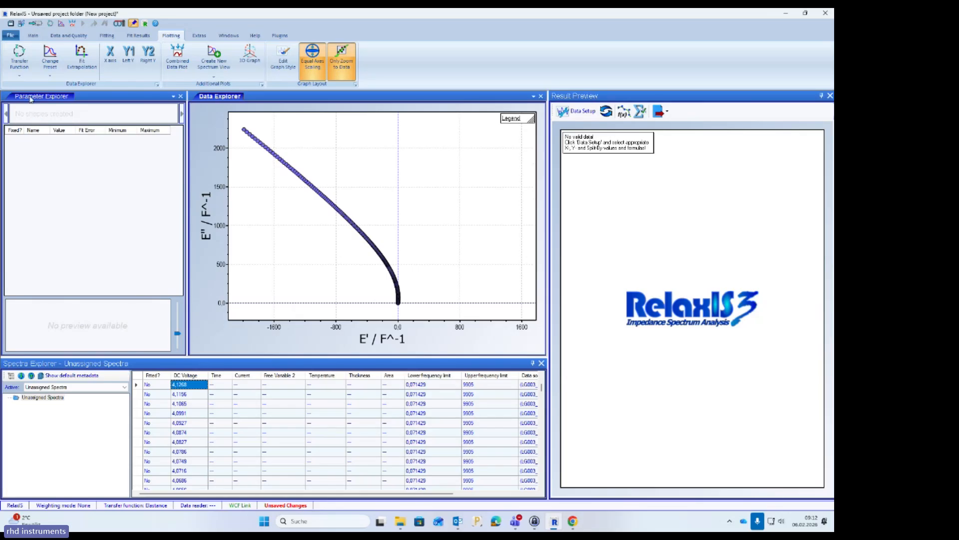
{"action": "left_click", "coordinate": [20, 73]}
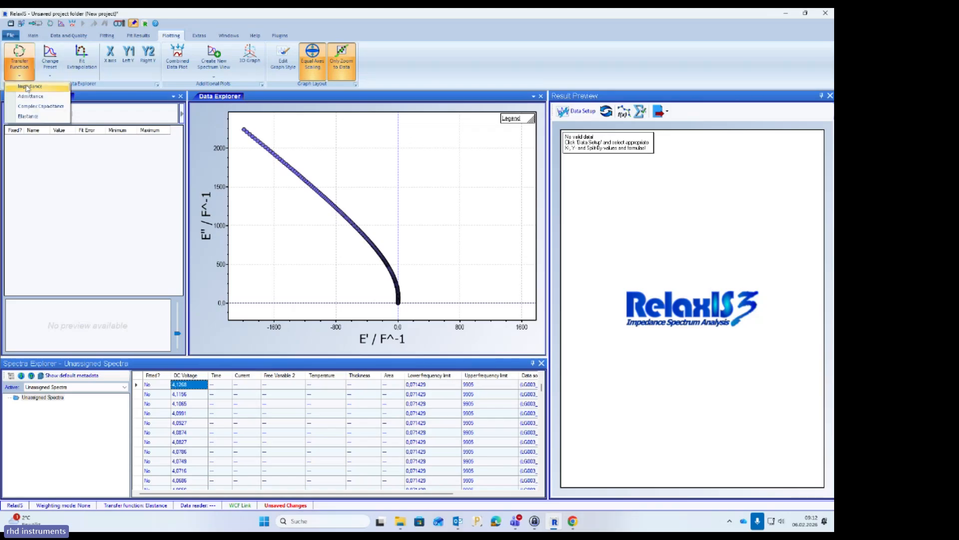
{"action": "left_click", "coordinate": [27, 87]}
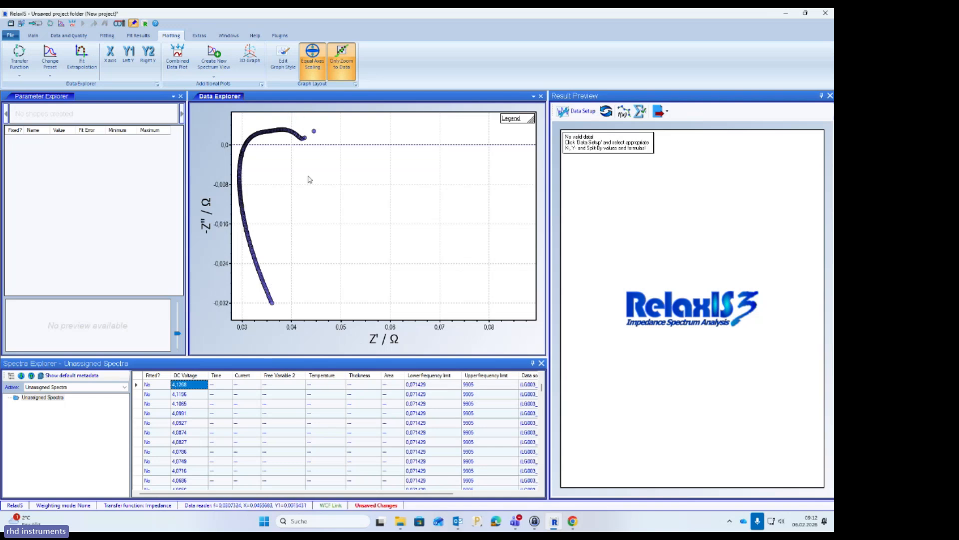
Step down and back up through the first LG003 spectra to compare their Nyquist plots, ending on the 4,1411 V spectrum
{"action": "left_click", "coordinate": [191, 397]}
{"action": "key", "text": "Down"}
{"action": "key", "text": "Down"}
{"action": "key", "text": "Down"}
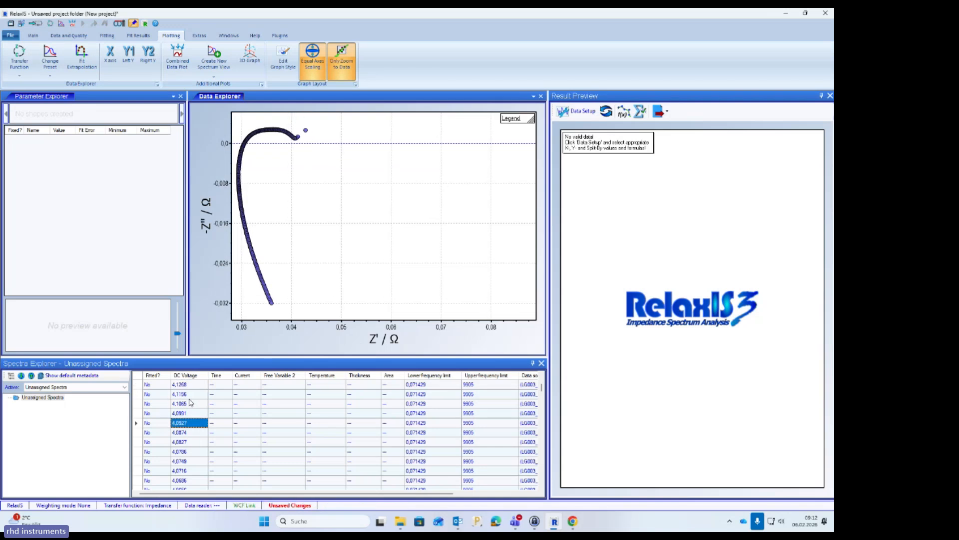
{"action": "key", "text": "Down"}
{"action": "key", "text": "Down"}
{"action": "key", "text": "Down"}
{"action": "key", "text": "Down"}
{"action": "key", "text": "Up"}
{"action": "key", "text": "Up"}
{"action": "key", "text": "Up"}
{"action": "key", "text": "Up"}
{"action": "key", "text": "Up"}
{"action": "key", "text": "Up"}
{"action": "key", "text": "Up"}
{"action": "key", "text": "Up"}
{"action": "key", "text": "Up"}
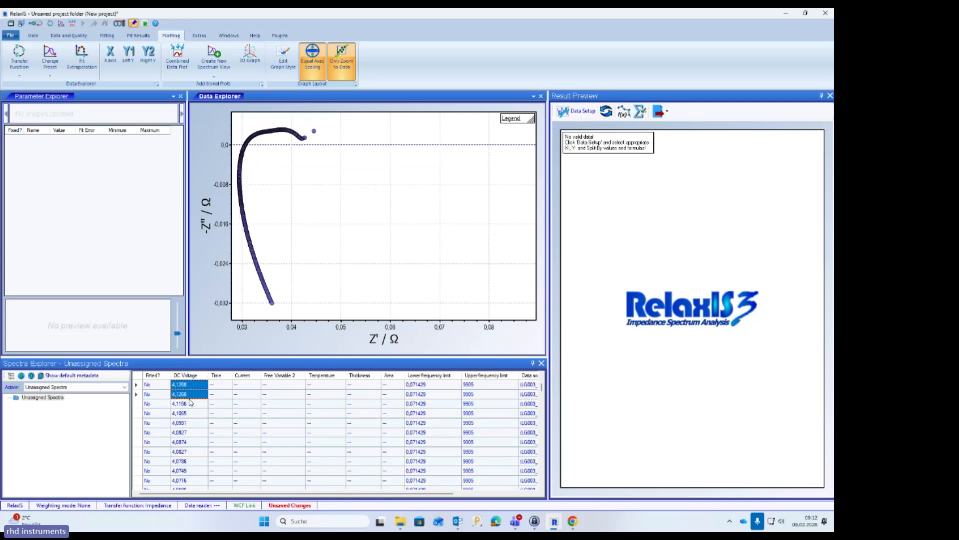
{"action": "key", "text": "Up"}
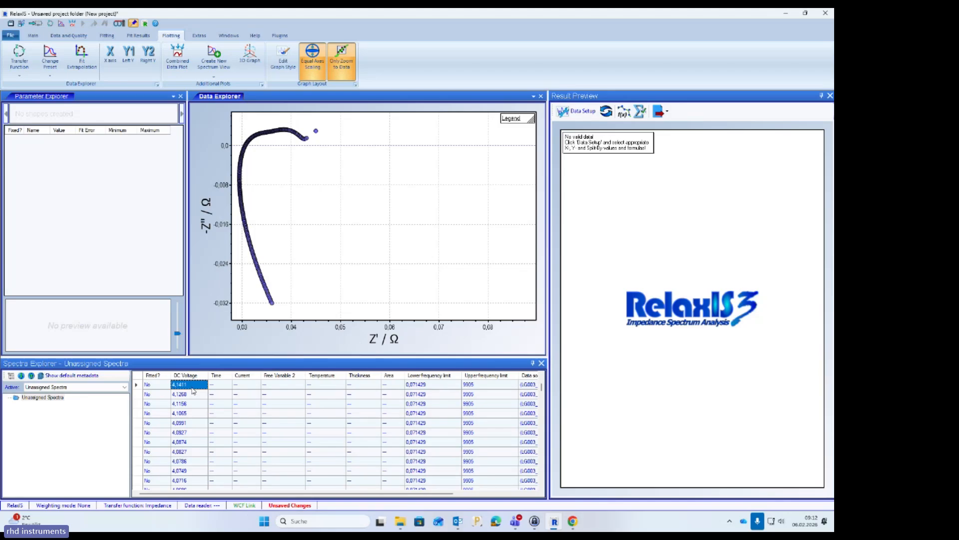
Open a combined data plot of the spectra from 4,1411 V to 4,0927 V, examine the low-frequency arcs and legend, and close it
{"action": "left_click", "coordinate": [190, 433], "text": "shift"}
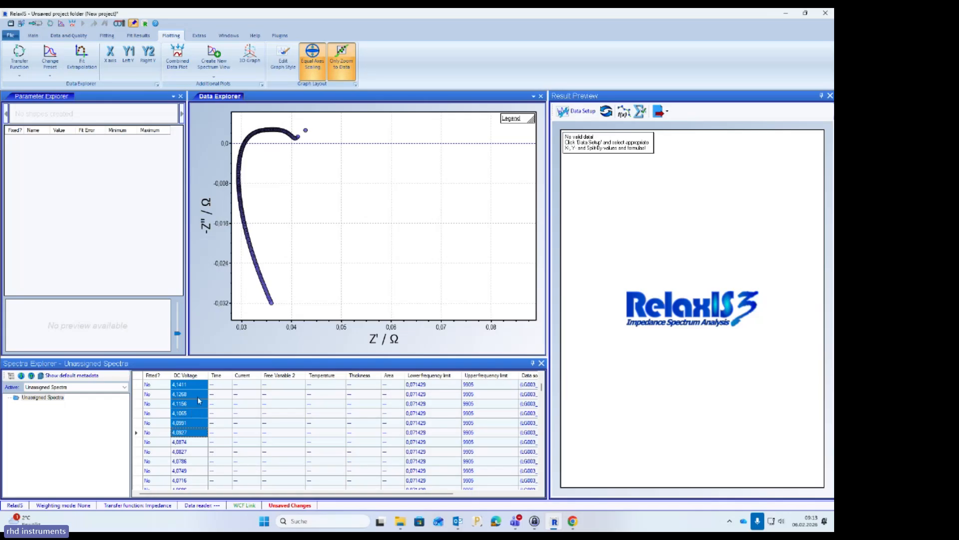
{"action": "left_click", "coordinate": [179, 60]}
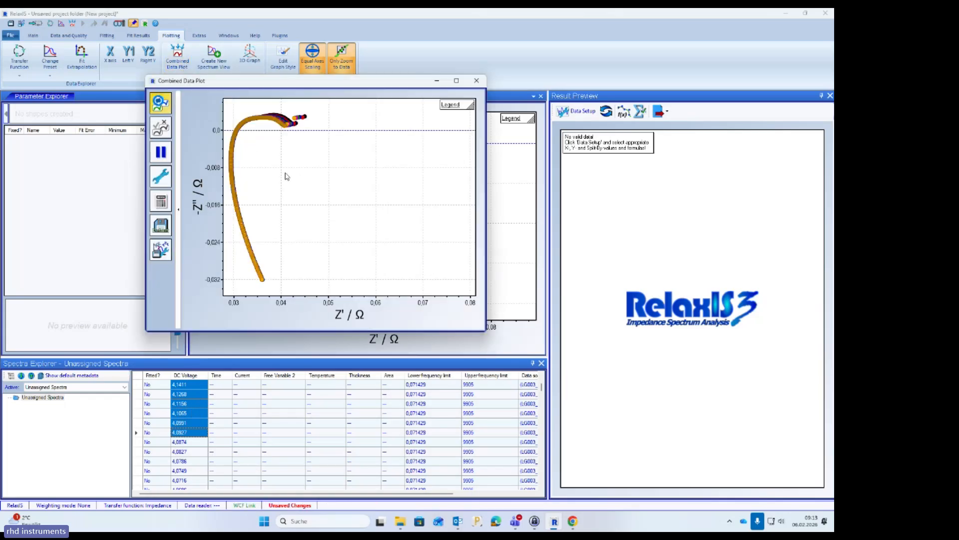
{"action": "left_click_drag", "start_coordinate": [325, 116], "coordinate": [241, 147]}
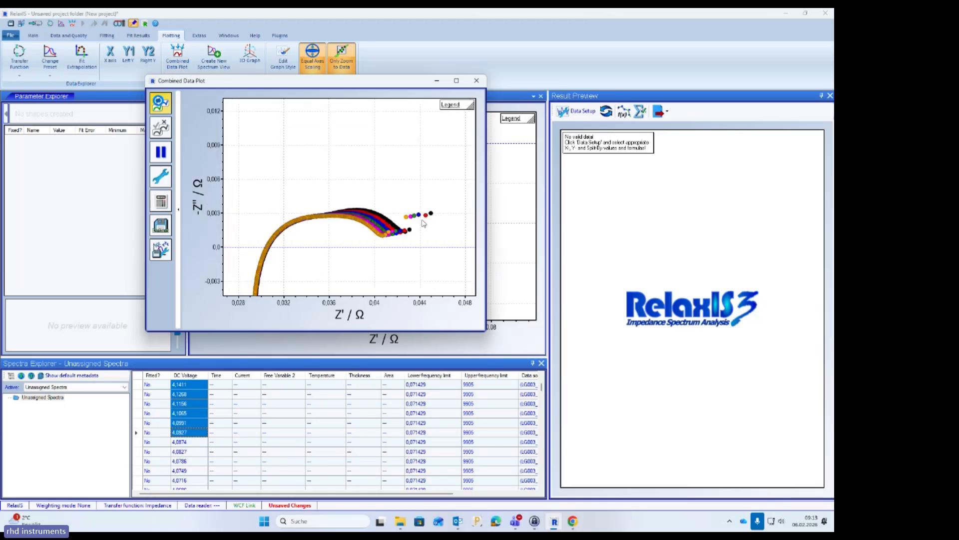
{"action": "mouse_move", "coordinate": [449, 106]}
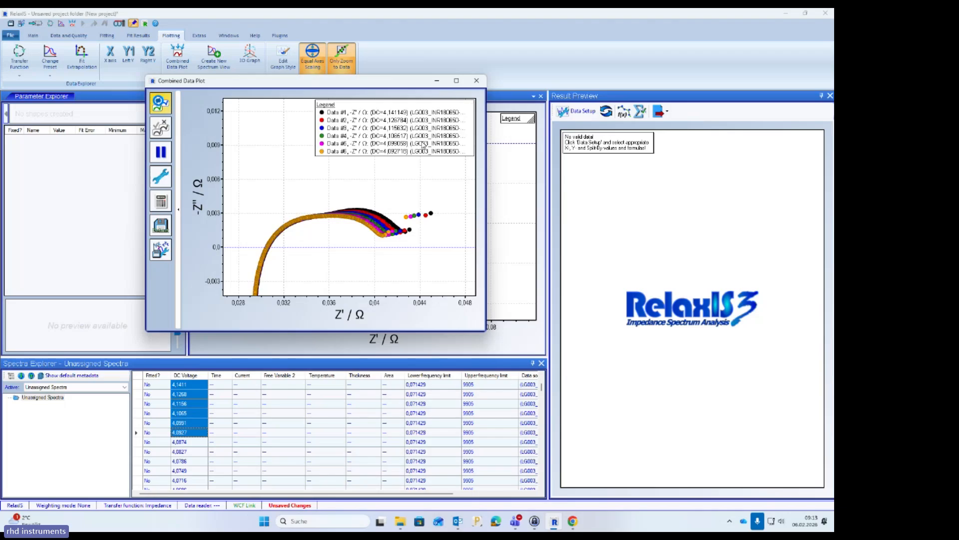
{"action": "left_click", "coordinate": [478, 85]}
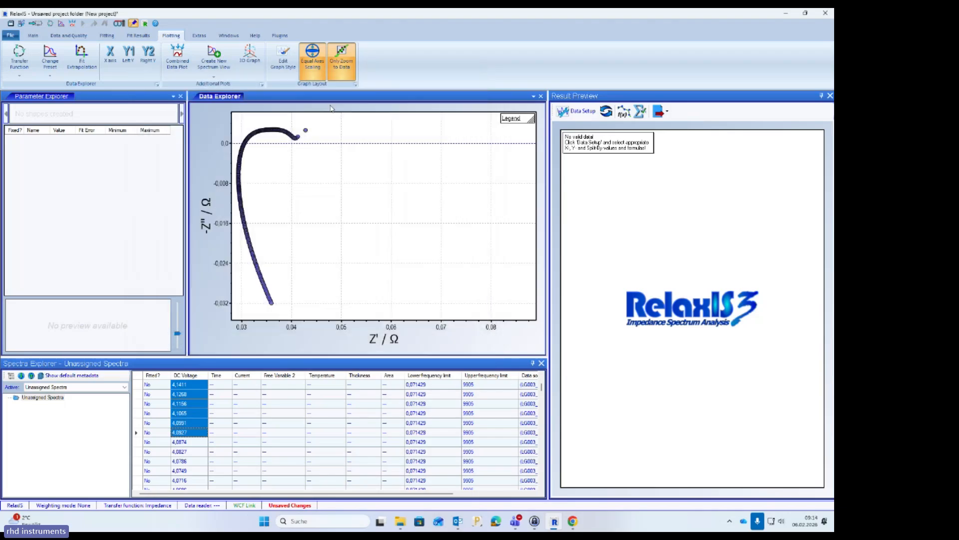
Open a 3D graph of only the selected spectra, rotate it to examine the curves, and close it
{"action": "left_click", "coordinate": [251, 65]}
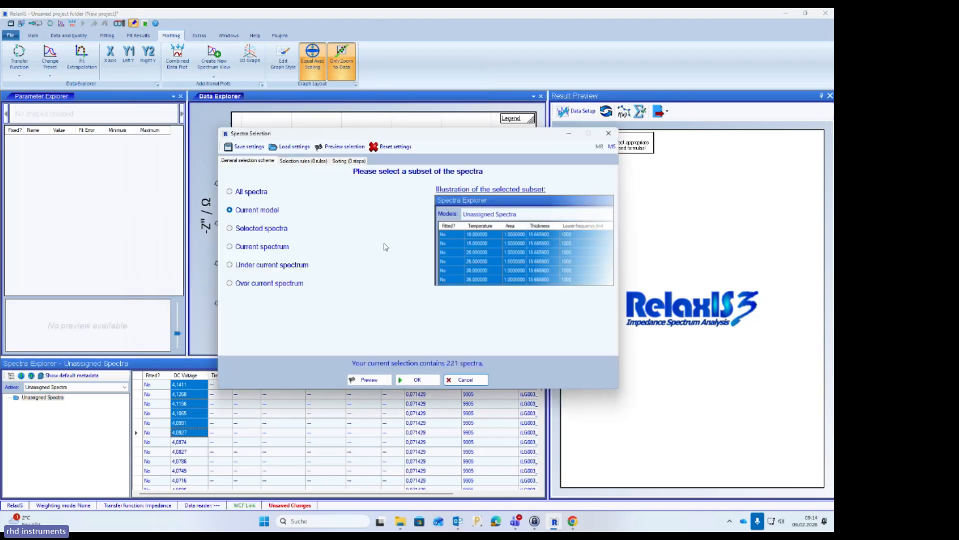
{"action": "left_click", "coordinate": [278, 232]}
{"action": "left_click", "coordinate": [403, 381]}
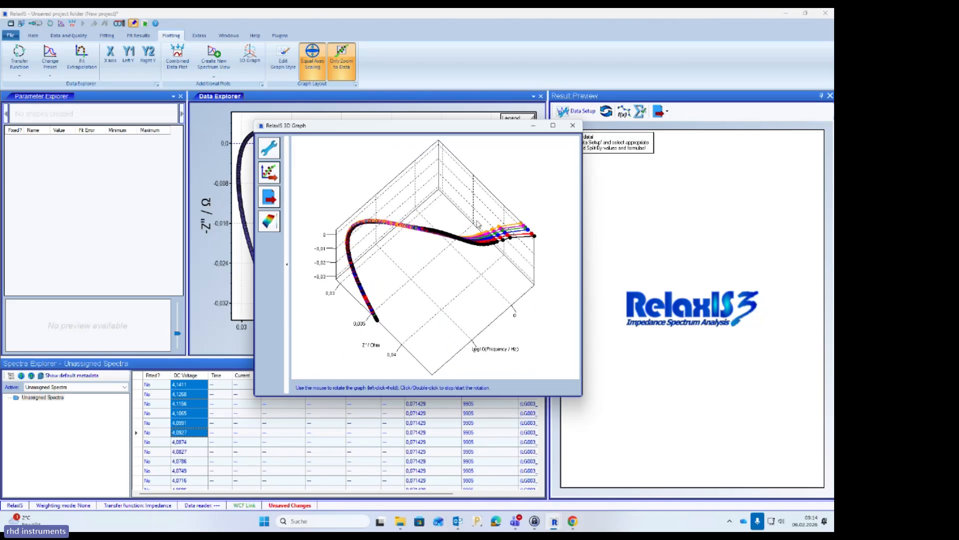
{"action": "left_click_drag", "start_coordinate": [480, 285], "coordinate": [486, 245]}
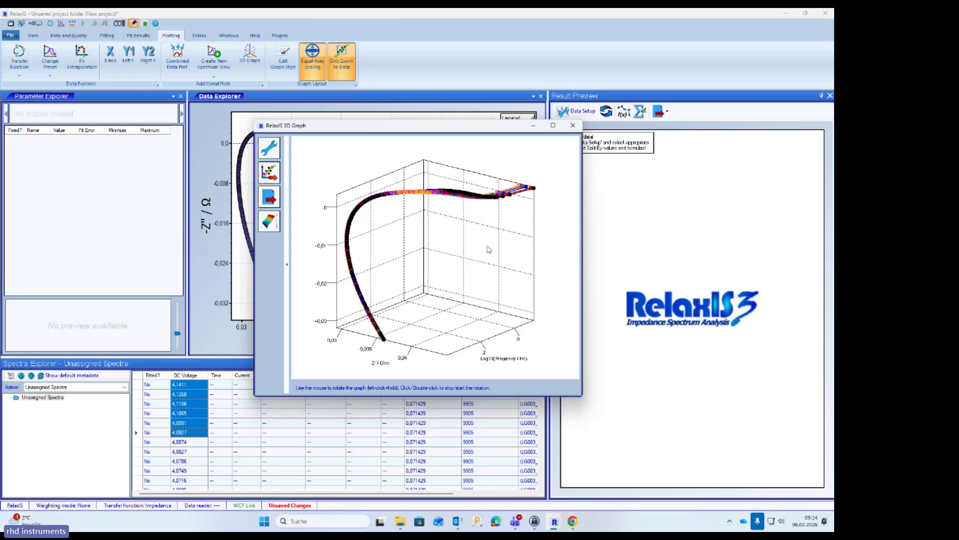
{"action": "left_click", "coordinate": [572, 126]}
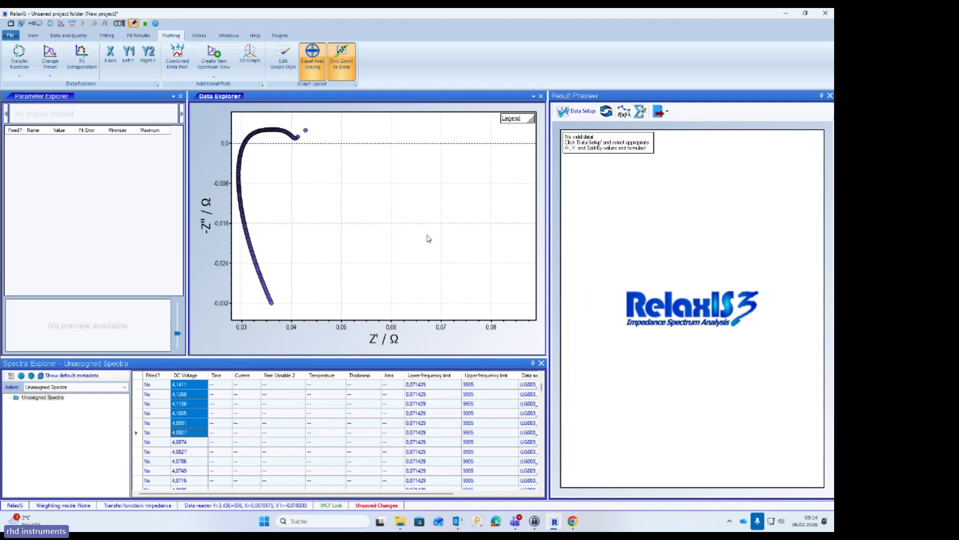
Inspect the graph image export and raw data export options for the Nyquist plot, closing both without exporting
{"action": "right_click", "coordinate": [383, 210]}
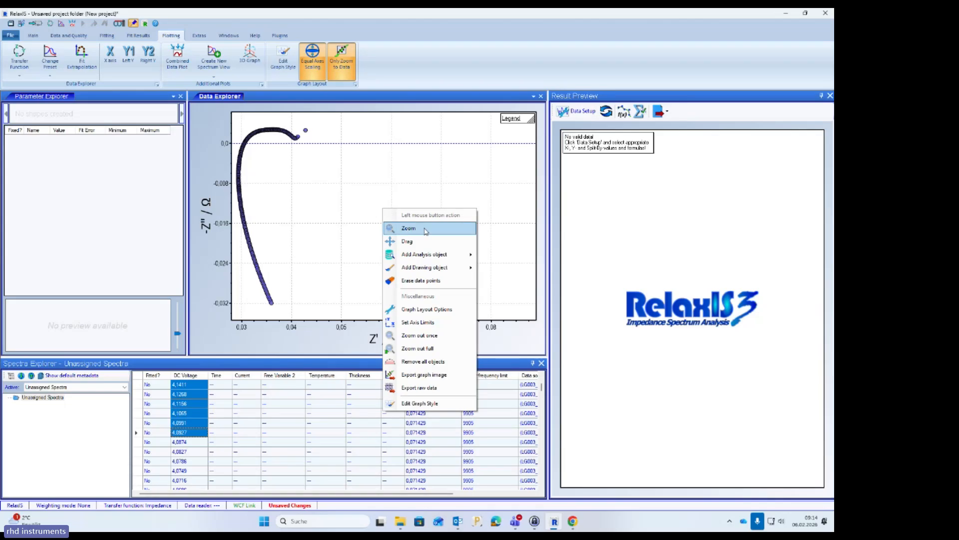
{"action": "left_click", "coordinate": [450, 380]}
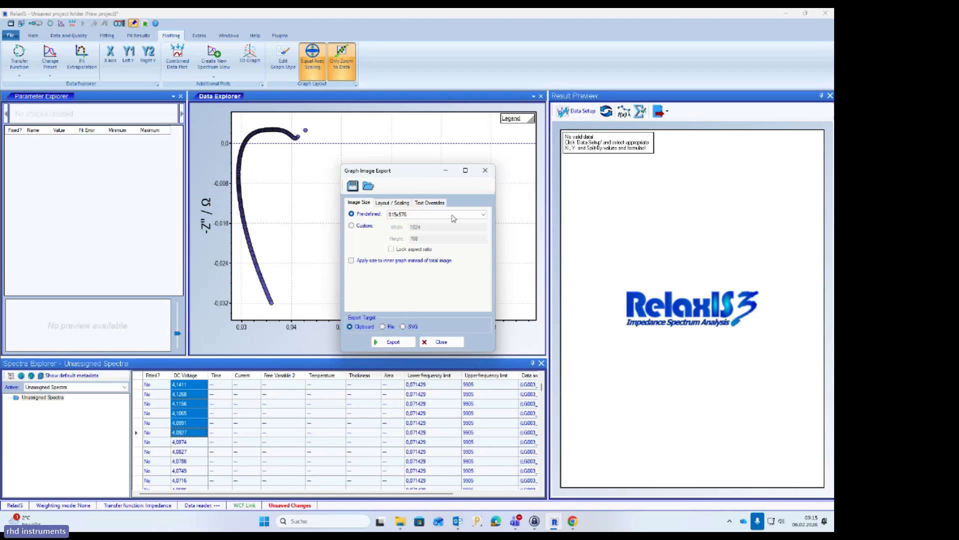
{"action": "left_click", "coordinate": [484, 173]}
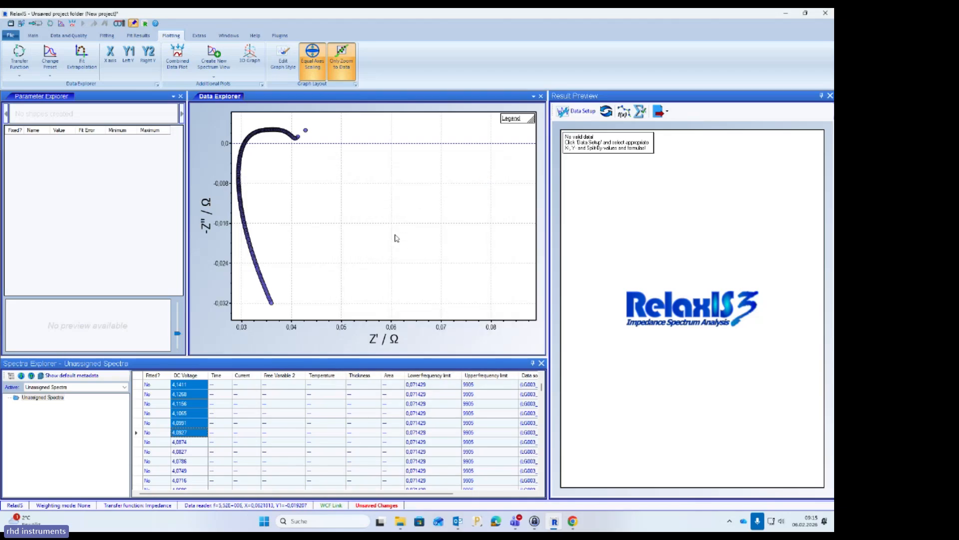
{"action": "right_click", "coordinate": [373, 233]}
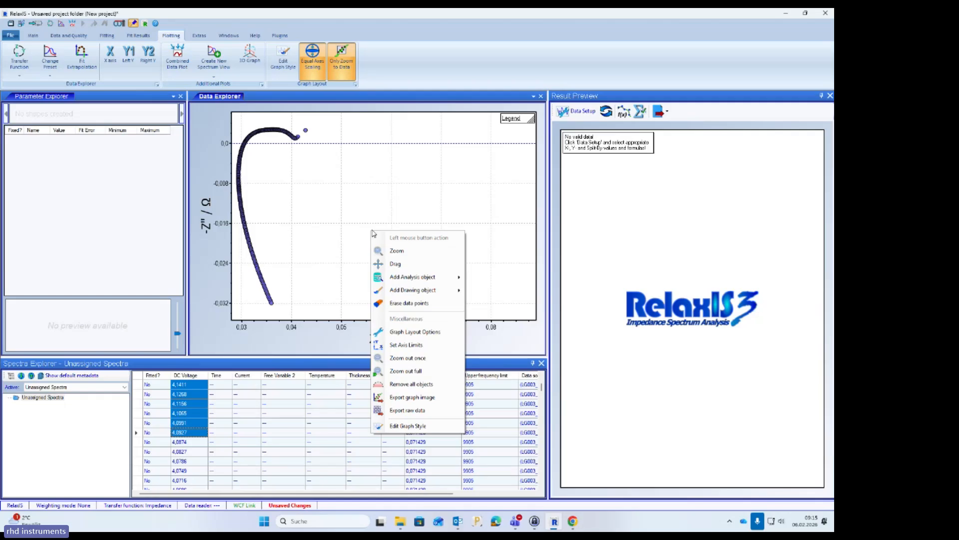
{"action": "left_click", "coordinate": [407, 410]}
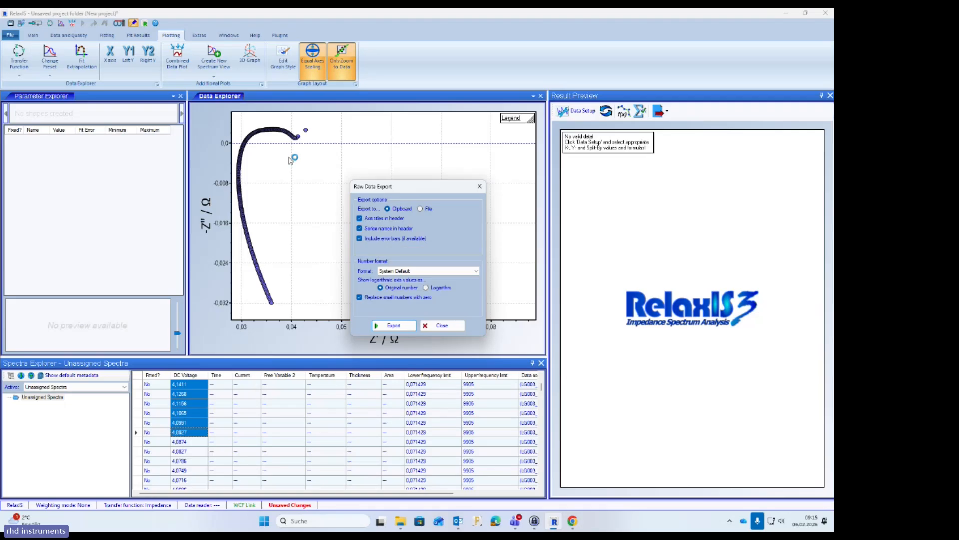
{"action": "left_click", "coordinate": [479, 186]}
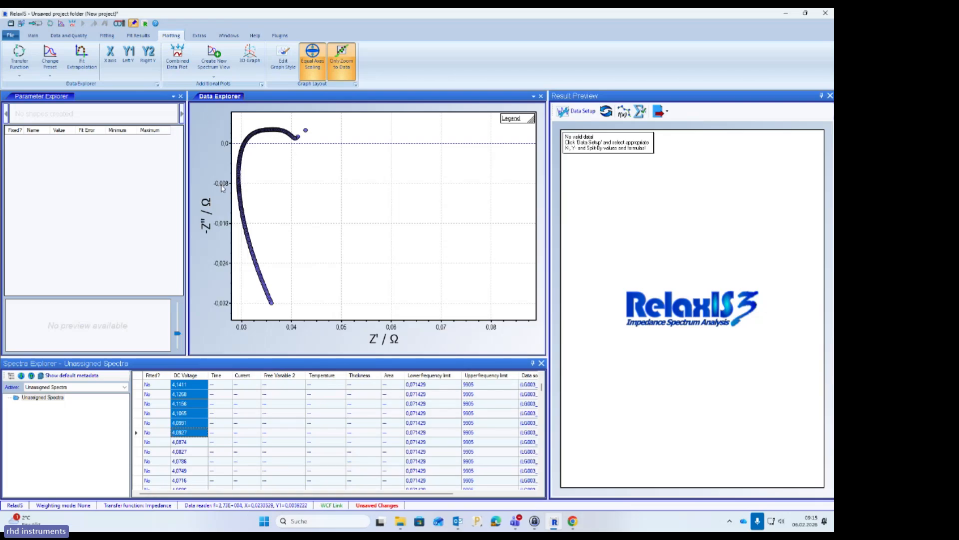
Open a separate plot view for the 4,1411 V spectrum and set it to show Z' and -Z'' against frequency
{"action": "left_click", "coordinate": [190, 385]}
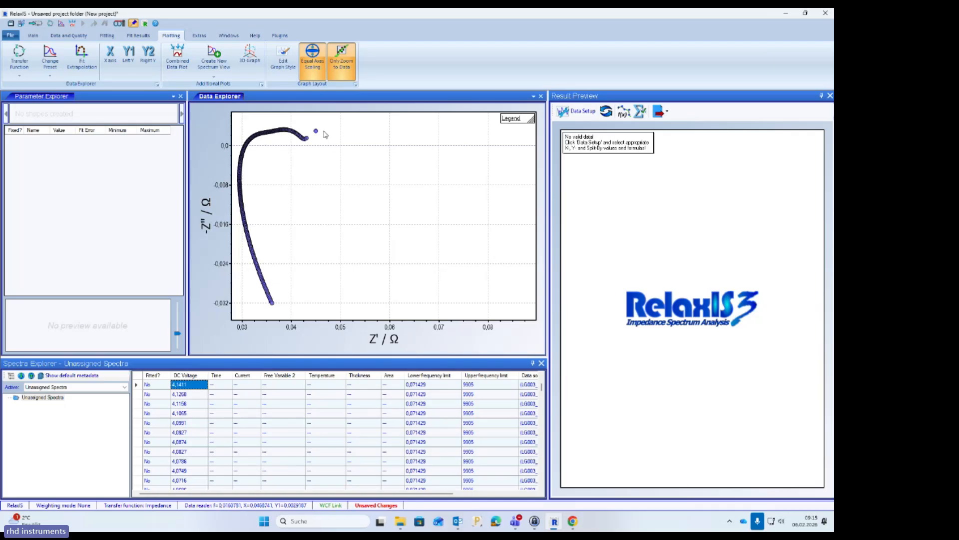
{"action": "left_click", "coordinate": [221, 77]}
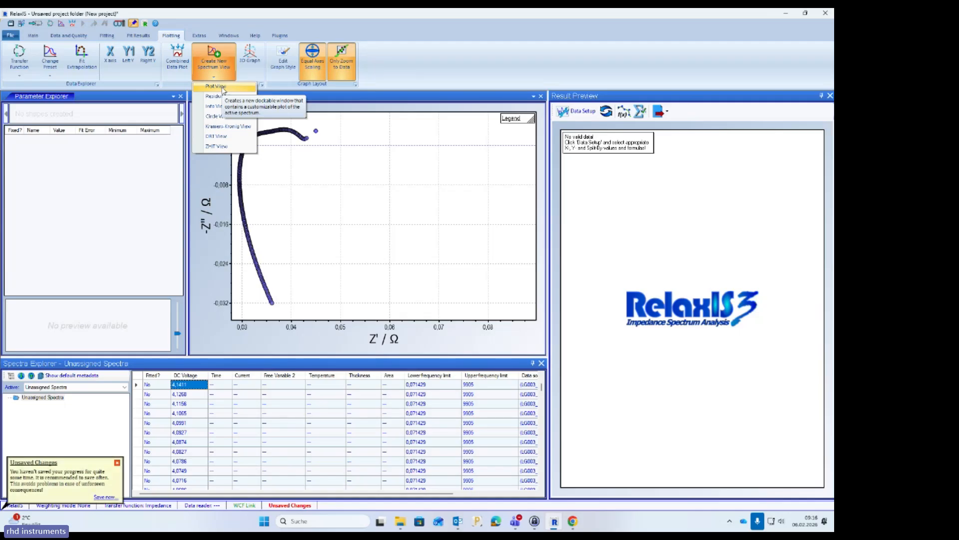
{"action": "left_click", "coordinate": [226, 87]}
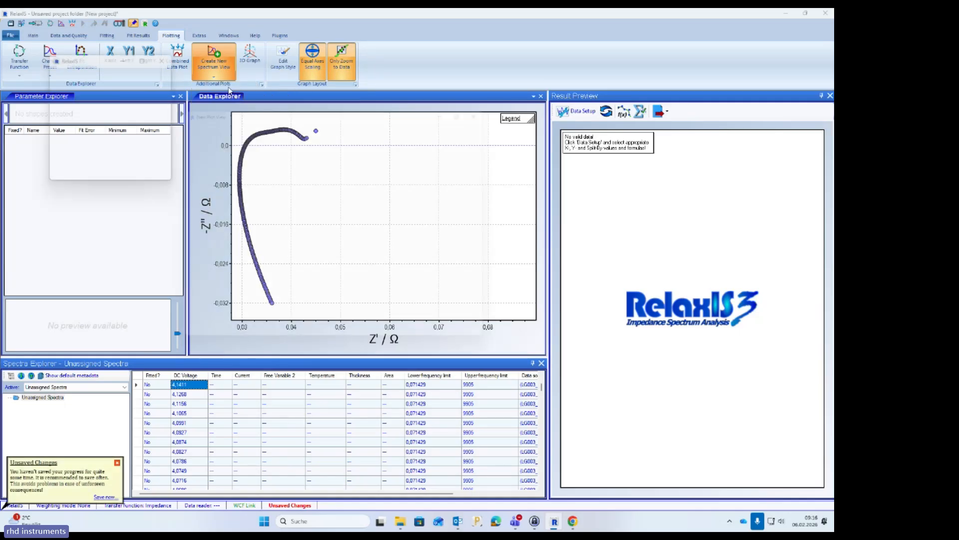
{"action": "left_click_drag", "start_coordinate": [285, 103], "coordinate": [487, 163]}
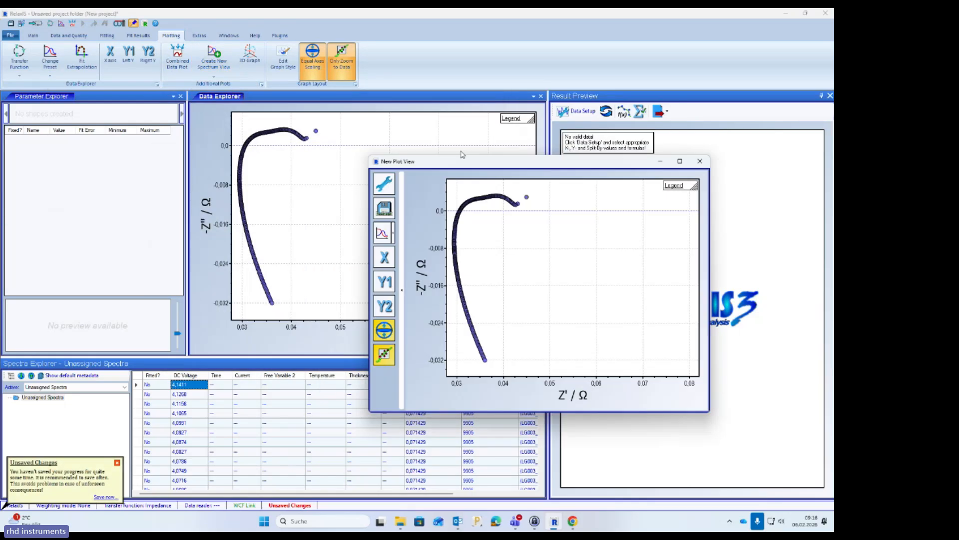
{"action": "left_click", "coordinate": [393, 234]}
{"action": "left_click", "coordinate": [413, 250]}
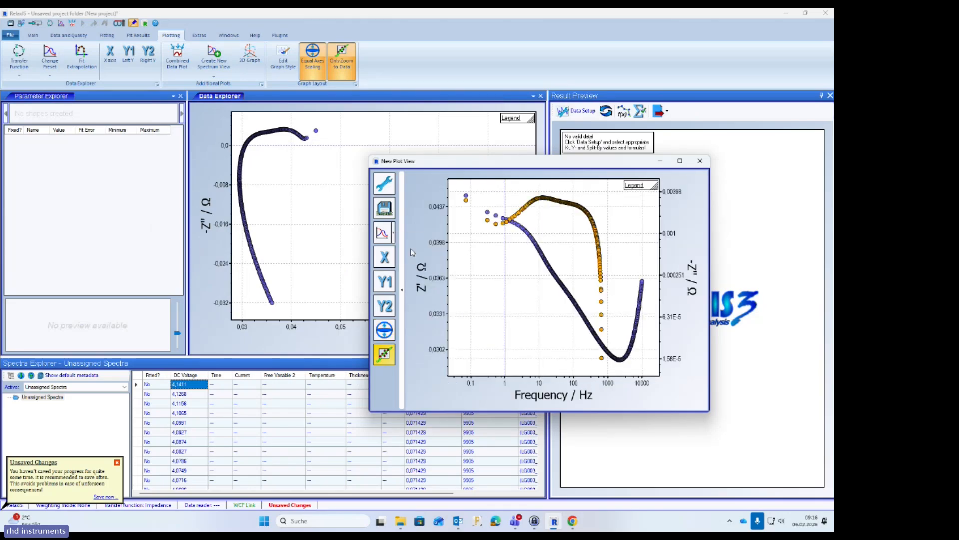
Step down and back up through the spectra to compare both plots, ending on the 4,0827 V spectrum, and close the extra plot view
{"action": "left_click", "coordinate": [187, 394]}
{"action": "key", "text": "Down"}
{"action": "key", "text": "Down"}
{"action": "key", "text": "Down"}
{"action": "key", "text": "Down"}
{"action": "key", "text": "Down"}
{"action": "key", "text": "Down"}
{"action": "key", "text": "Down"}
{"action": "key", "text": "Down"}
{"action": "key", "text": "Down"}
{"action": "key", "text": "Down"}
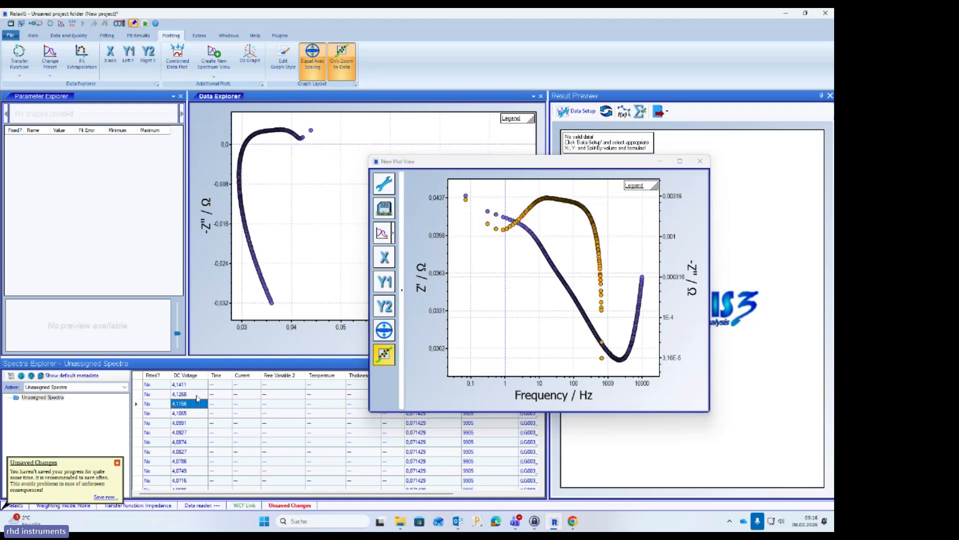
{"action": "key", "text": "Down"}
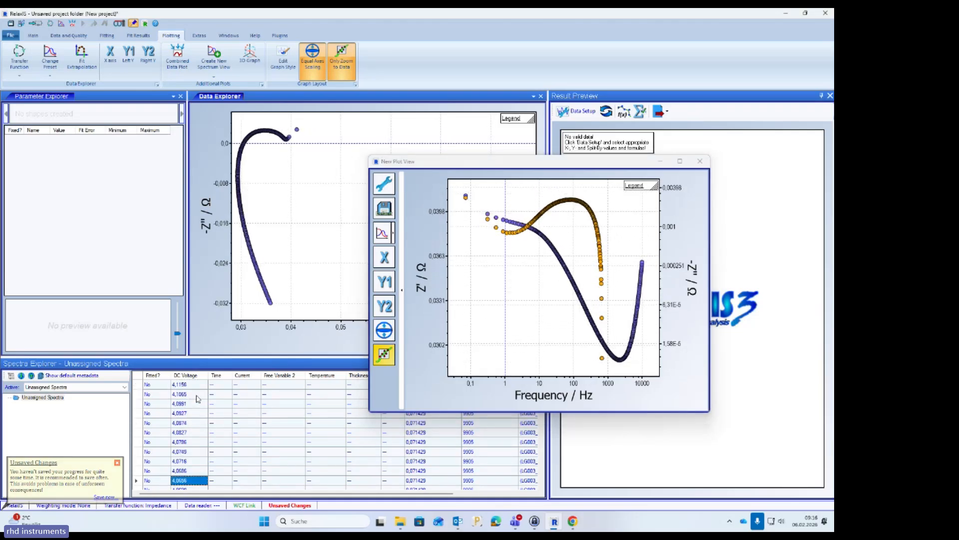
{"action": "key", "text": "Up"}
{"action": "key", "text": "Up"}
{"action": "key", "text": "Up"}
{"action": "key", "text": "Up"}
{"action": "key", "text": "Up"}
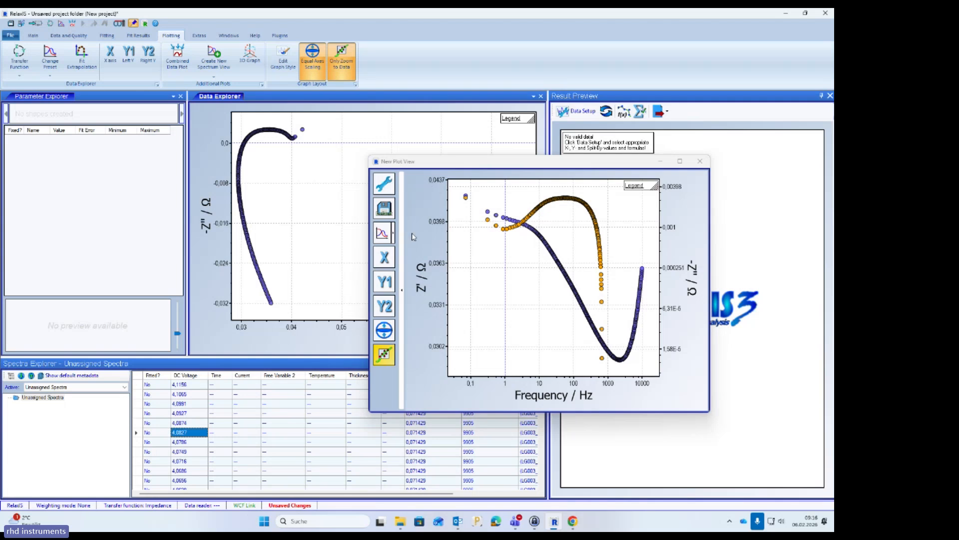
{"action": "left_click", "coordinate": [700, 161]}
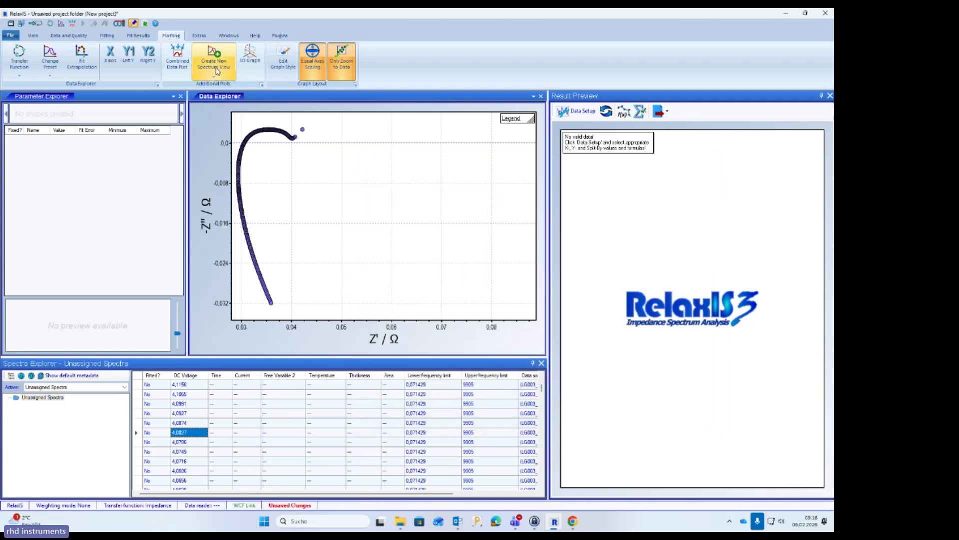
Open a Kramers-Kronig view of the 4,0827 V spectrum and apply its settings with the complex fit calculation mode
{"action": "left_click", "coordinate": [219, 70]}
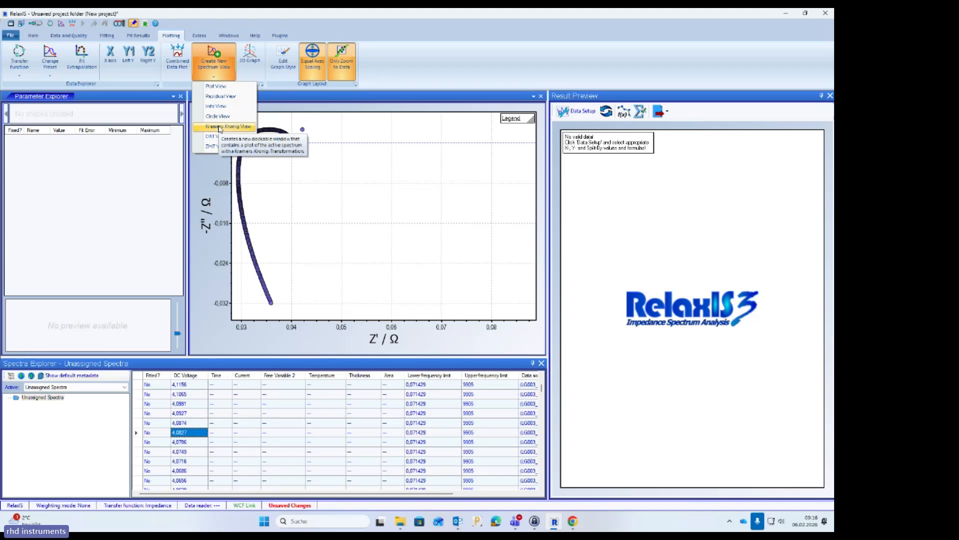
{"action": "left_click", "coordinate": [220, 128]}
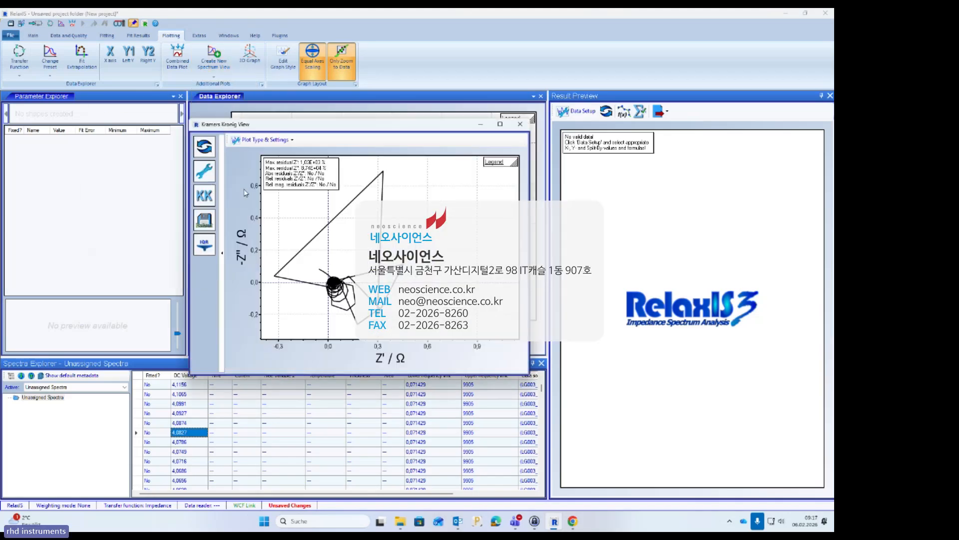
{"action": "left_click", "coordinate": [206, 177]}
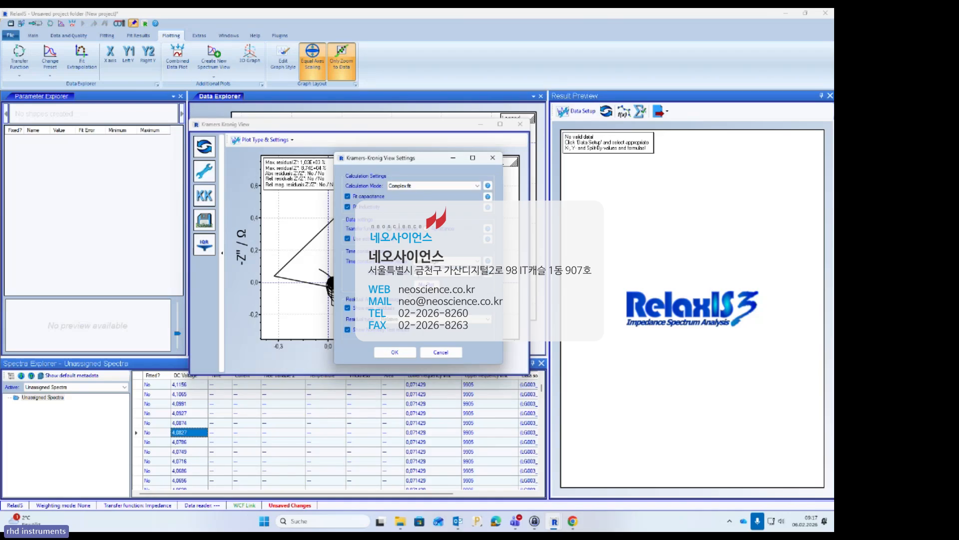
{"action": "left_click", "coordinate": [394, 352]}
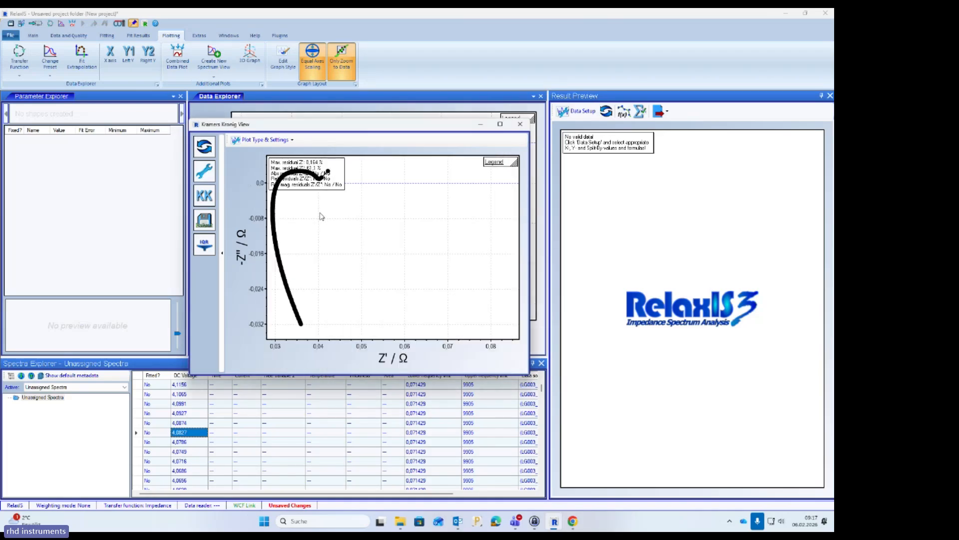
Examine the legend and the low-frequency arc in the Kramers-Kronig plot, and restore its full extent
{"action": "mouse_move", "coordinate": [500, 166]}
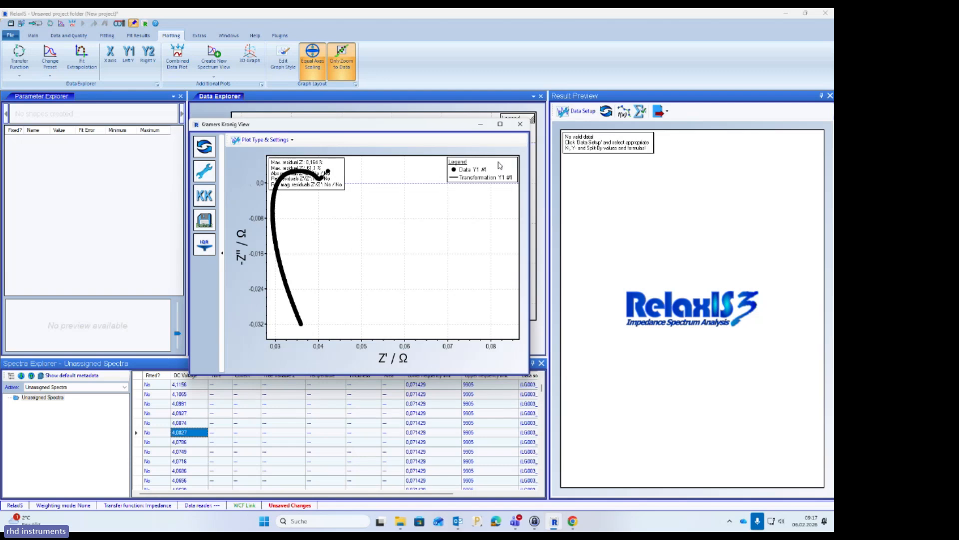
{"action": "left_click_drag", "start_coordinate": [289, 159], "coordinate": [333, 191]}
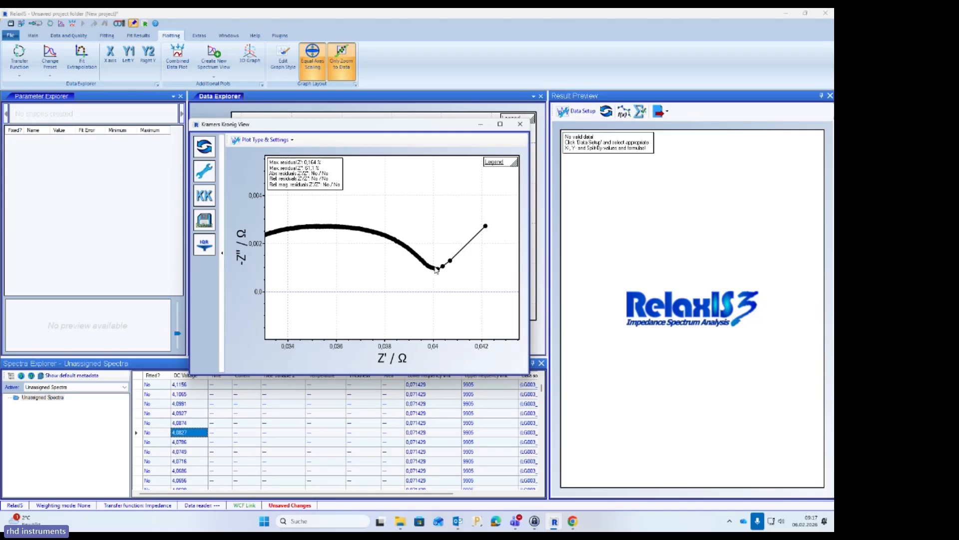
{"action": "right_click", "coordinate": [392, 205]}
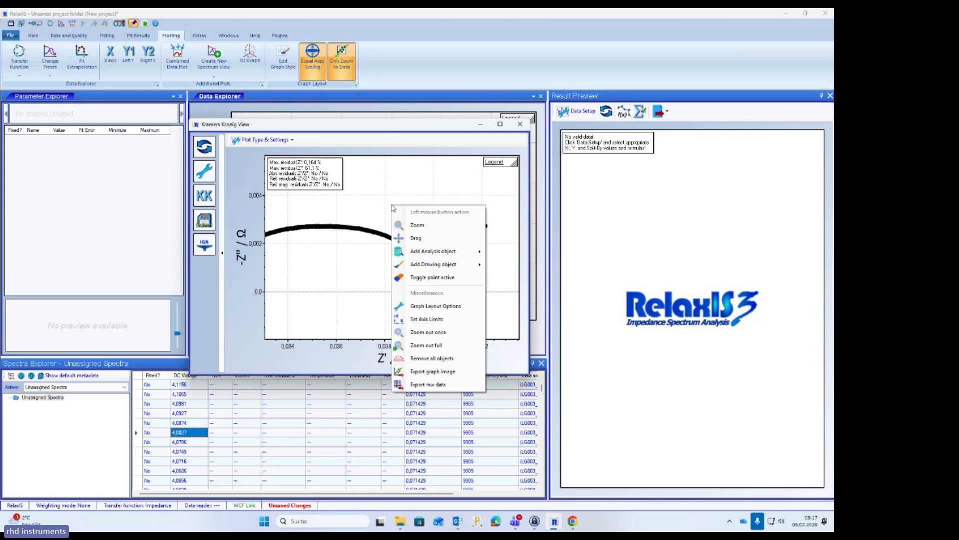
{"action": "left_click", "coordinate": [437, 345]}
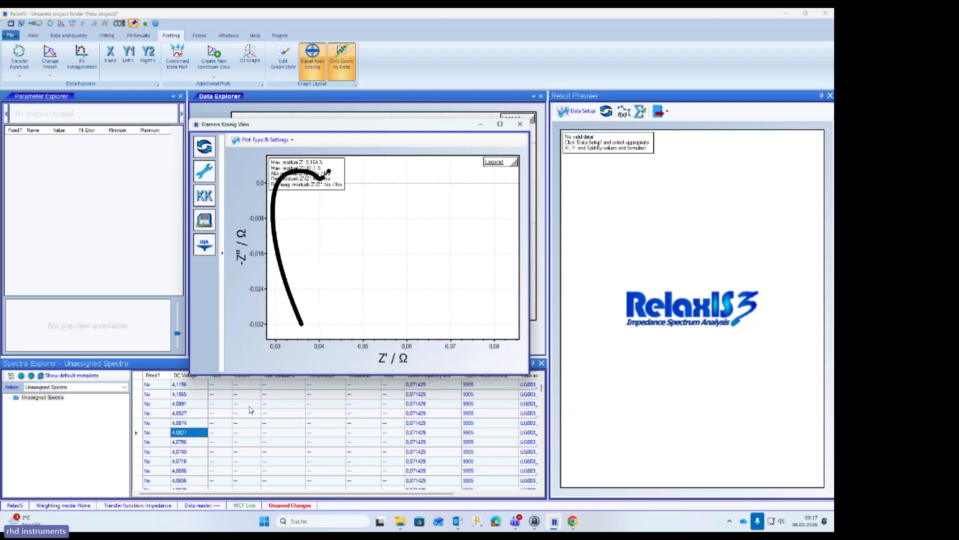
Step through the spectra of all imported files to compare their Kramers-Kronig transformations, ending on the 4,1411 V spectrum, and close the view
{"action": "left_click", "coordinate": [193, 414]}
{"action": "key", "text": "Down"}
{"action": "key", "text": "Down"}
{"action": "key", "text": "Down"}
{"action": "key", "text": "Down"}
{"action": "key", "text": "Down"}
{"action": "key", "text": "Down"}
{"action": "key", "text": "Down"}
{"action": "key", "text": "Down"}
{"action": "key", "text": "Down"}
{"action": "key", "text": "Down"}
{"action": "key", "text": "Down"}
{"action": "key", "text": "Down"}
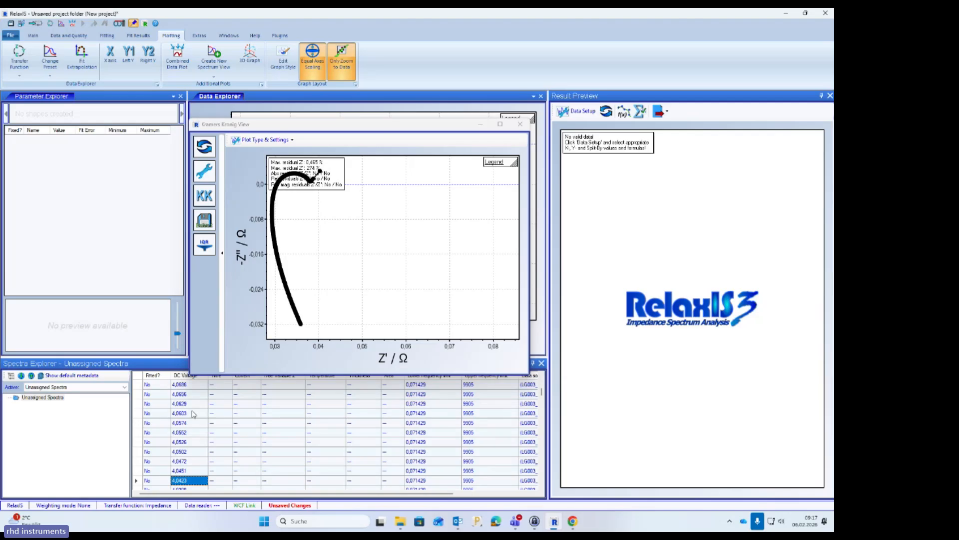
{"action": "key", "text": "Down"}
{"action": "key", "text": "Down"}
{"action": "key", "text": "Up"}
{"action": "key", "text": "Up"}
{"action": "key", "text": "Up"}
{"action": "key", "text": "Up"}
{"action": "key", "text": "Up"}
{"action": "key", "text": "Up"}
{"action": "key", "text": "Up"}
{"action": "key", "text": "Up"}
{"action": "key", "text": "Up"}
{"action": "key", "text": "Up"}
{"action": "key", "text": "Up"}
{"action": "key", "text": "Up"}
{"action": "key", "text": "Up"}
{"action": "key", "text": "Up"}
{"action": "key", "text": "Up"}
{"action": "key", "text": "Up"}
{"action": "key", "text": "Up"}
{"action": "key", "text": "Up"}
{"action": "key", "text": "Up"}
{"action": "key", "text": "Up"}
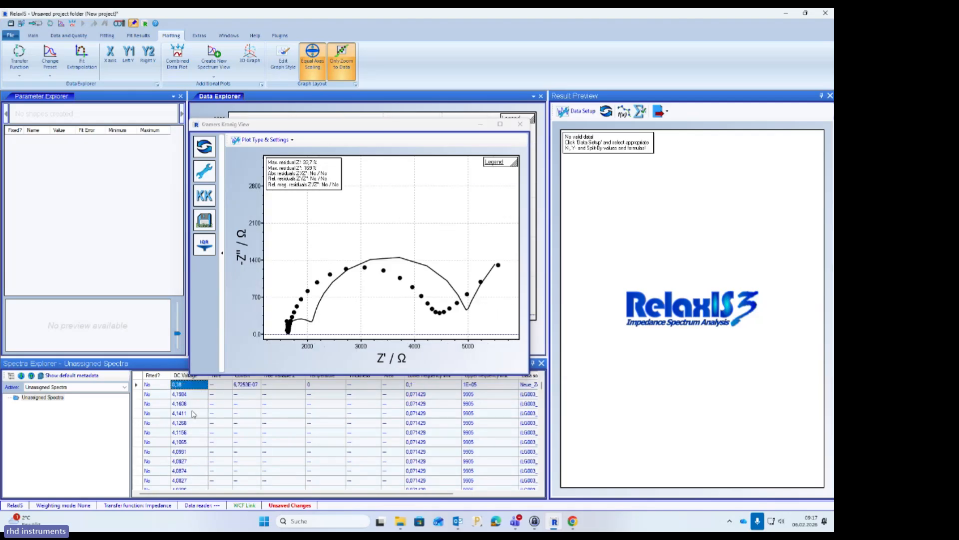
{"action": "key", "text": "Up"}
{"action": "key", "text": "Up"}
{"action": "key", "text": "Up"}
{"action": "key", "text": "Up"}
{"action": "key", "text": "Up"}
{"action": "key", "text": "Up"}
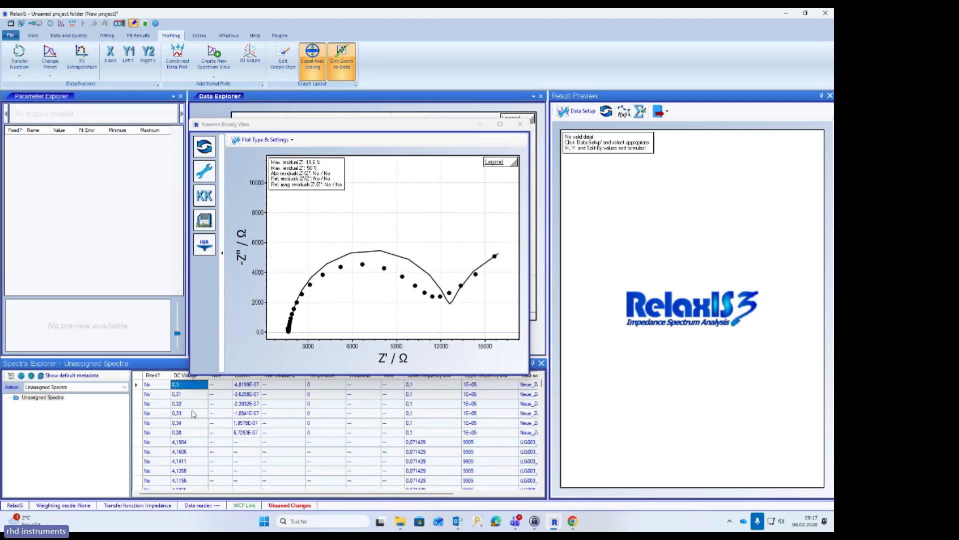
{"action": "key", "text": "Up"}
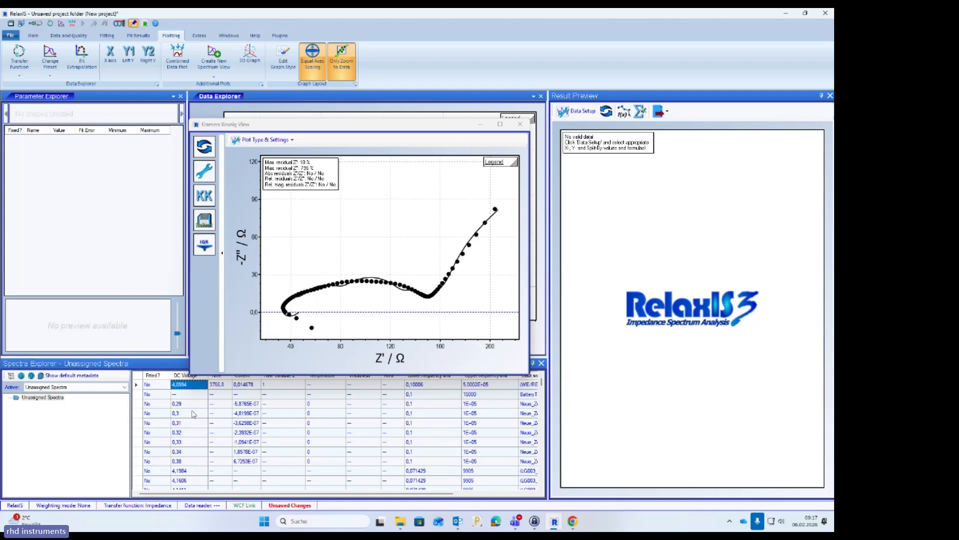
{"action": "key", "text": "Down"}
{"action": "key", "text": "Down"}
{"action": "key", "text": "Down"}
{"action": "key", "text": "Down"}
{"action": "key", "text": "Down"}
{"action": "key", "text": "Down"}
{"action": "key", "text": "Down"}
{"action": "key", "text": "Down"}
{"action": "key", "text": "Down"}
{"action": "key", "text": "Down"}
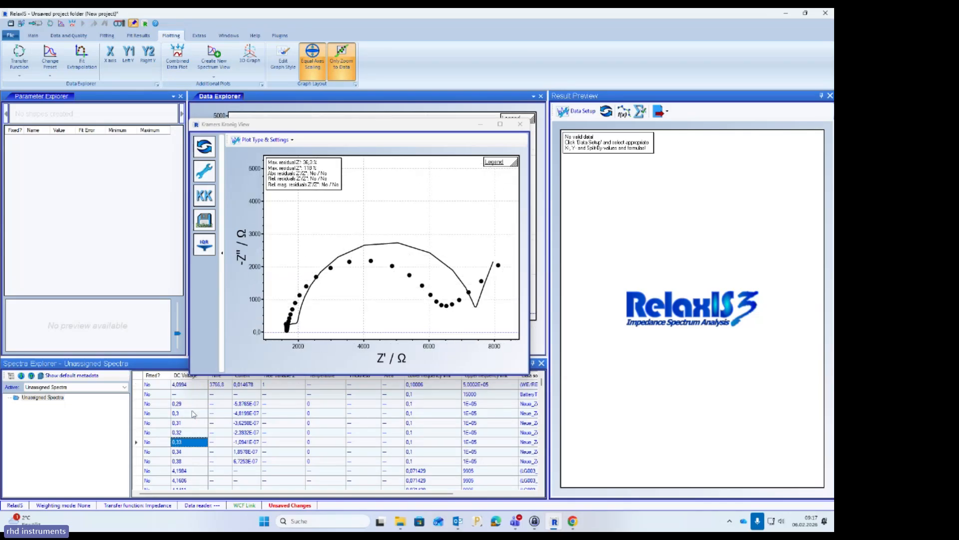
{"action": "key", "text": "Down"}
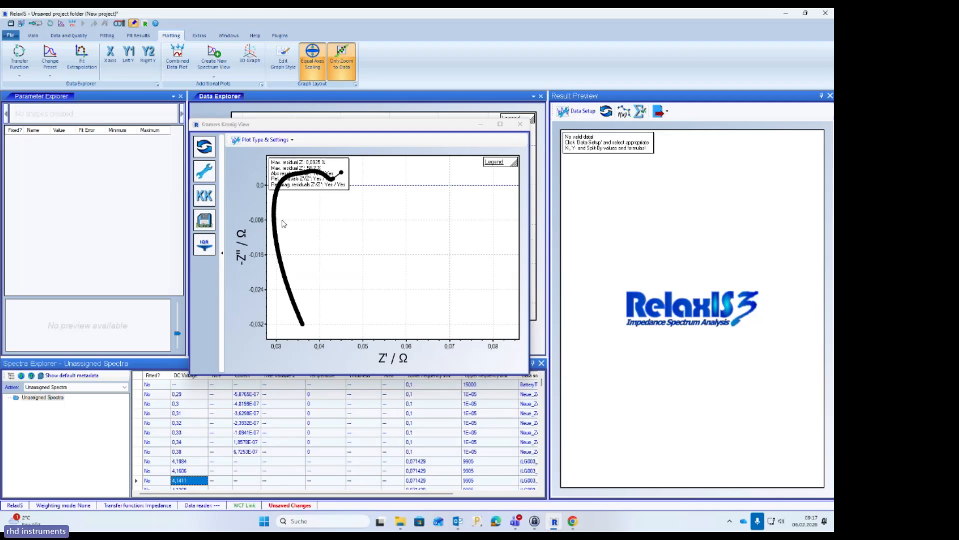
{"action": "left_click", "coordinate": [527, 127]}
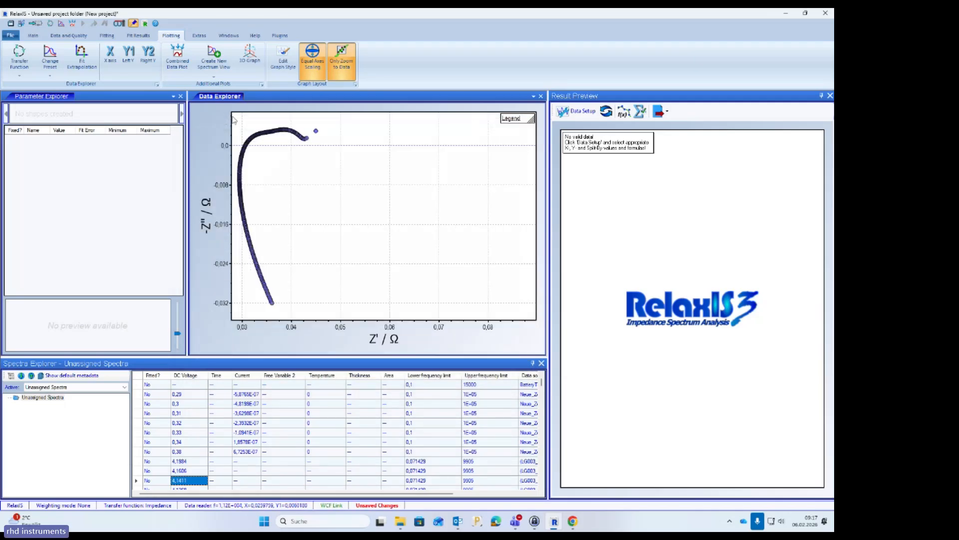
Open a Kramers-Kronig view of the 4,1411 V spectrum and set its percentage of data for the time constants to 10
{"action": "left_click", "coordinate": [221, 75]}
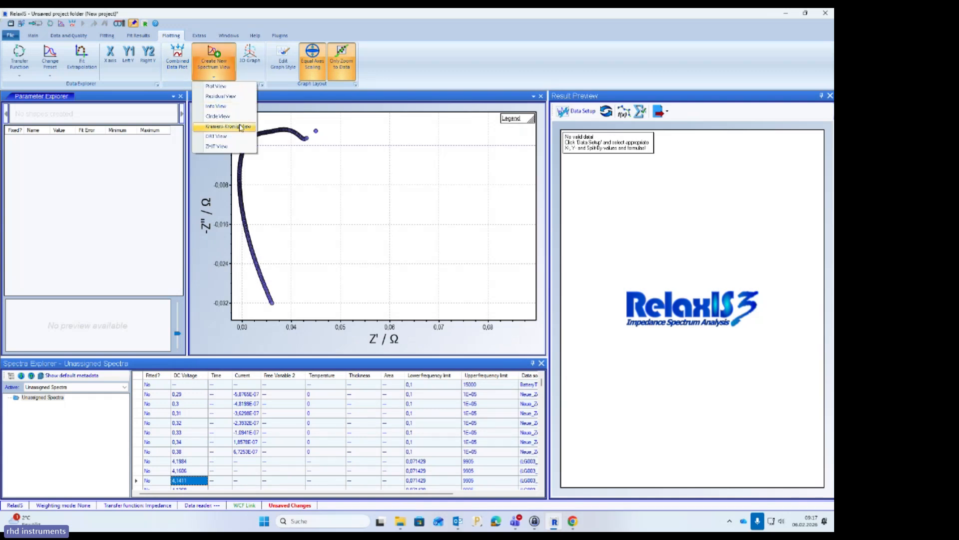
{"action": "left_click", "coordinate": [240, 127]}
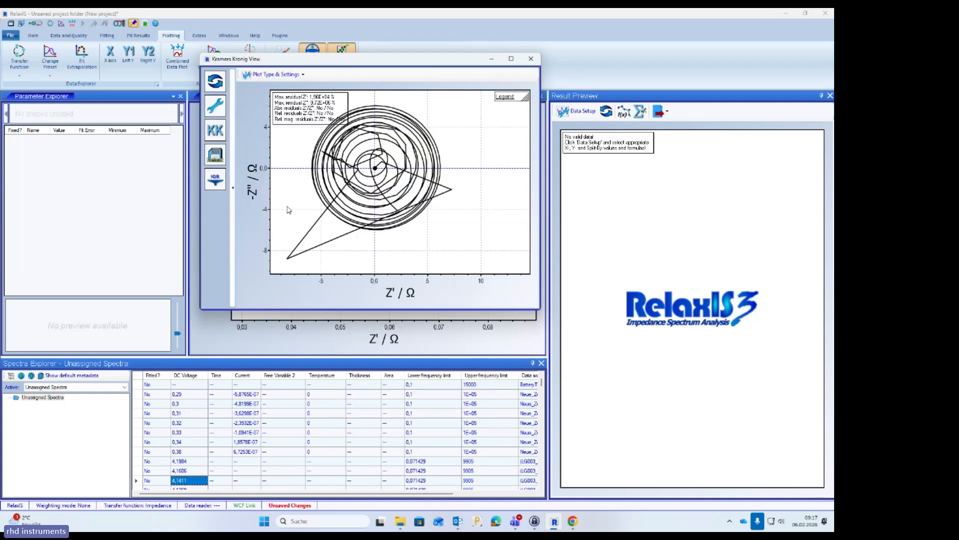
{"action": "left_click", "coordinate": [216, 106]}
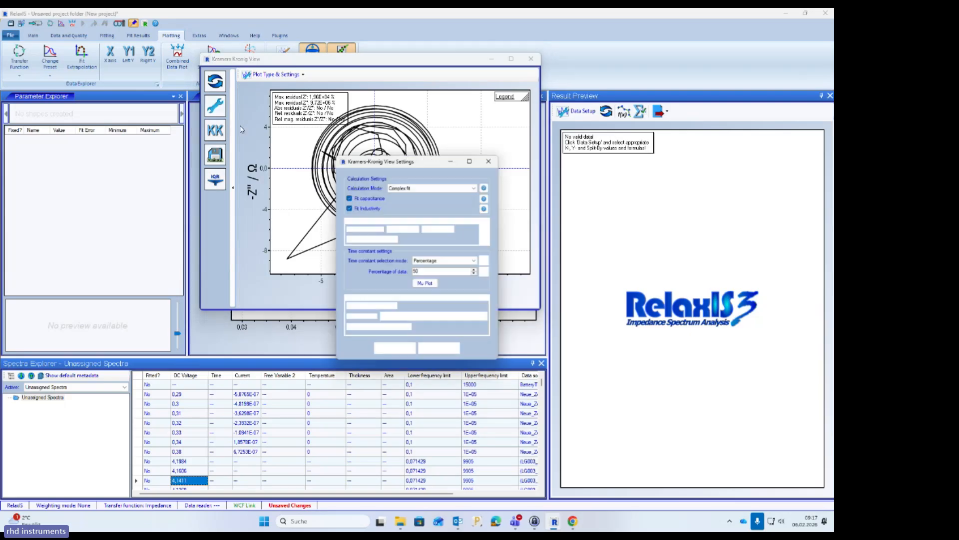
{"action": "double_click", "coordinate": [417, 272]}
{"action": "type", "text": "10"}
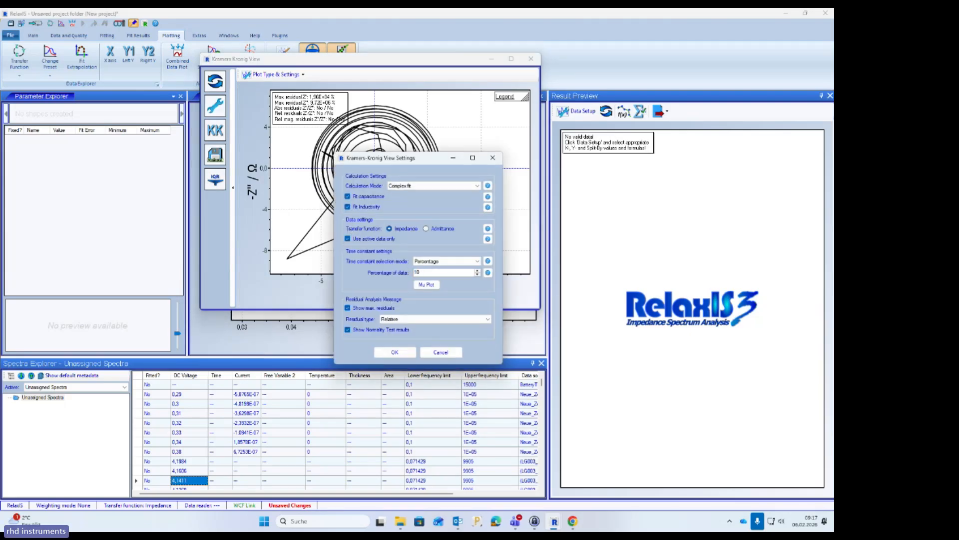
{"action": "left_click", "coordinate": [395, 353]}
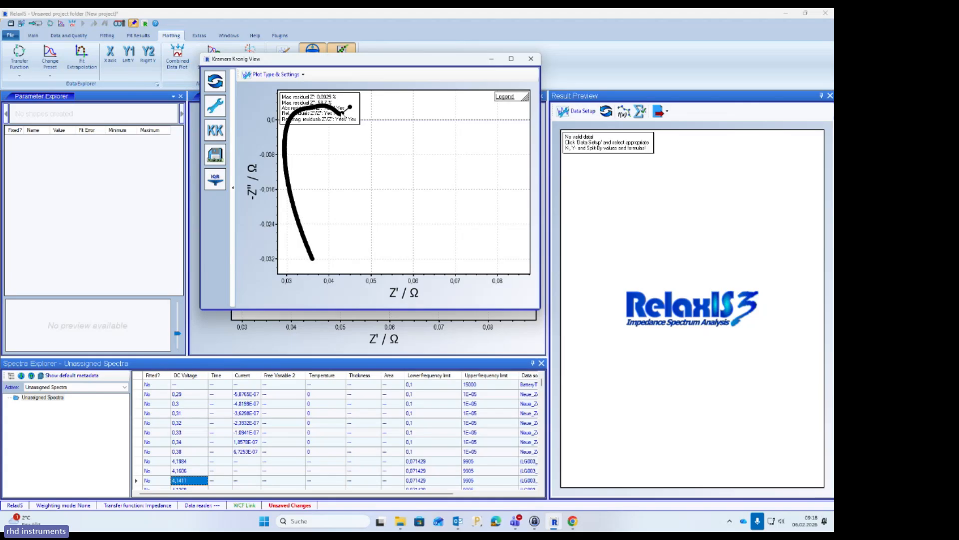
Switch the Kramers-Kronig view to a residual plot of the real and imaginary parts with the Relative residual type
{"action": "left_click", "coordinate": [294, 75]}
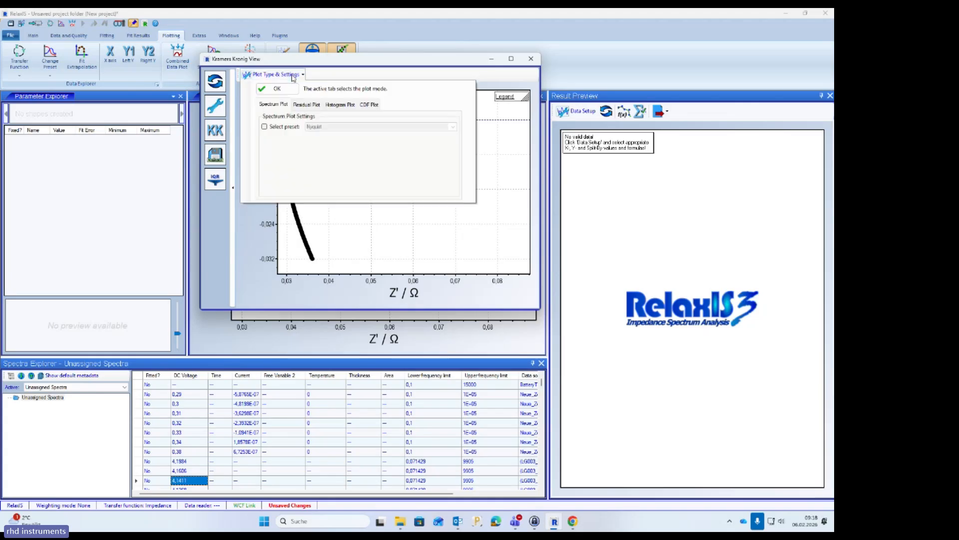
{"action": "left_click", "coordinate": [313, 106]}
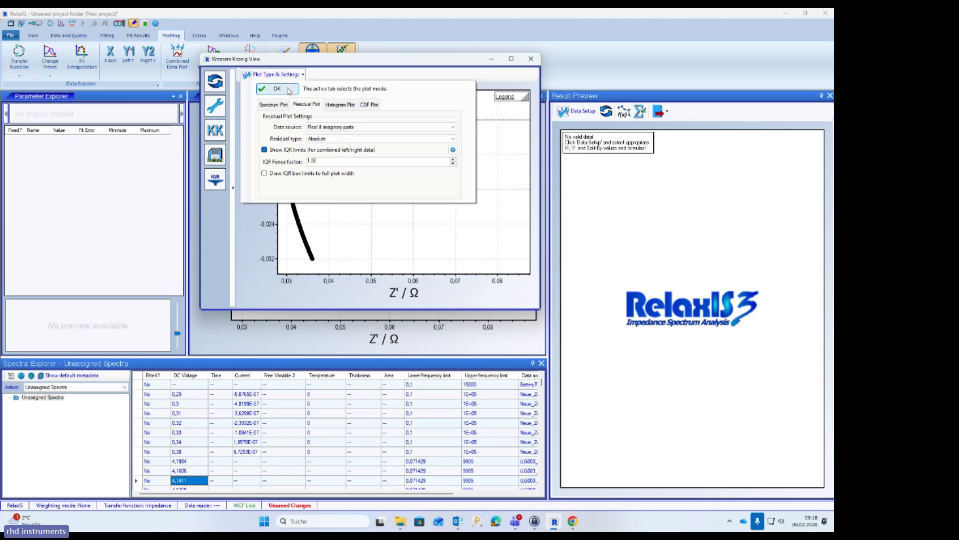
{"action": "left_click", "coordinate": [379, 138]}
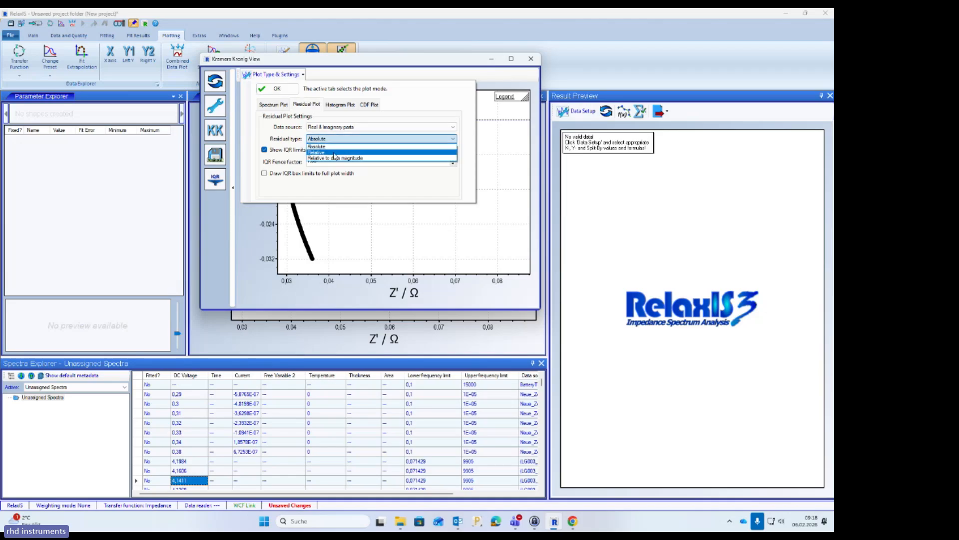
{"action": "left_click", "coordinate": [350, 154]}
{"action": "left_click", "coordinate": [277, 89]}
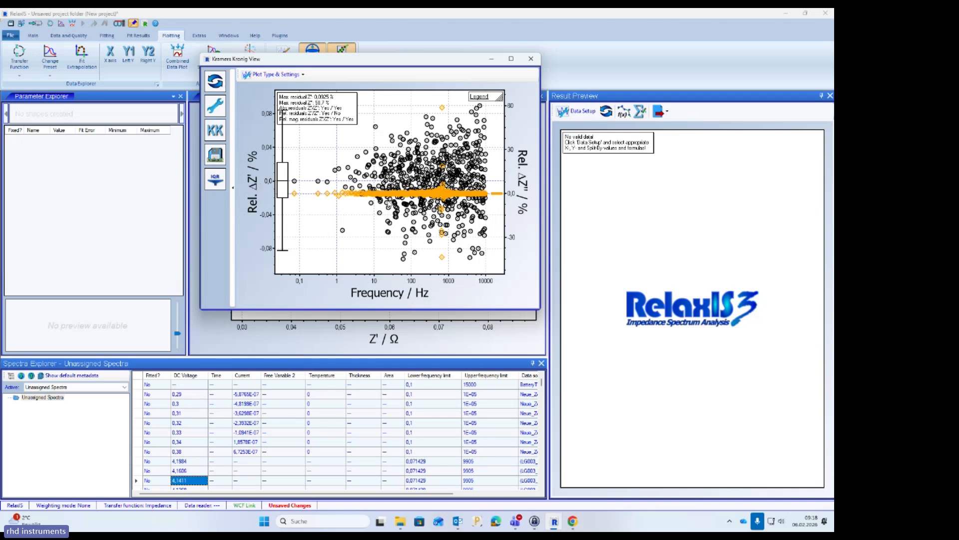
Compare the Kramers-Kronig residuals of the 0,34 V, 4,1606 V and 0,38 V spectra and check the view's calculation settings
{"action": "left_click", "coordinate": [195, 443]}
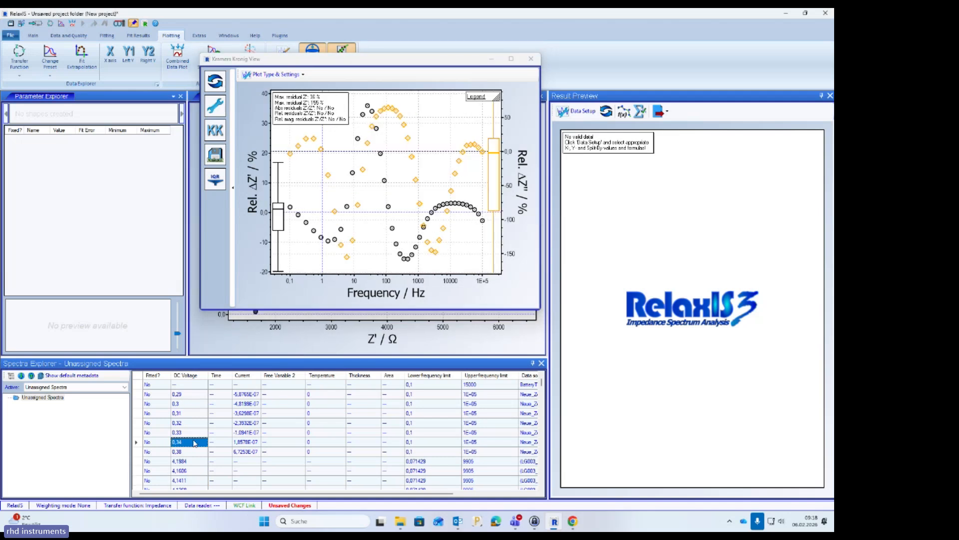
{"action": "left_click", "coordinate": [196, 469]}
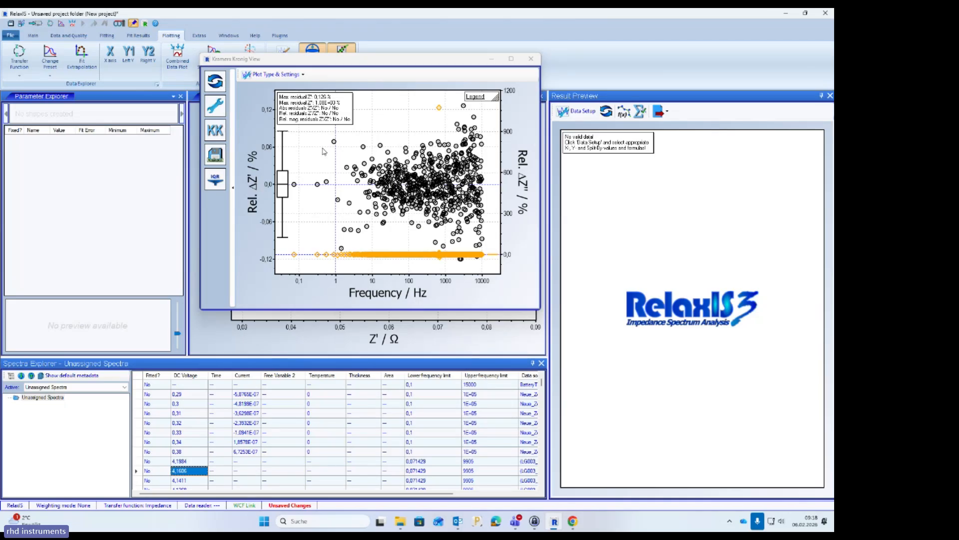
{"action": "left_click", "coordinate": [215, 107]}
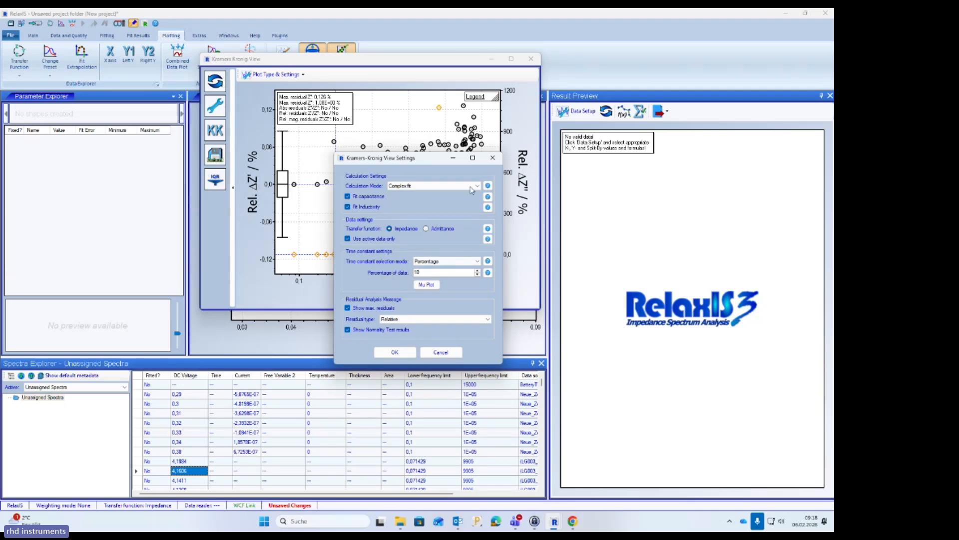
{"action": "left_click", "coordinate": [493, 159]}
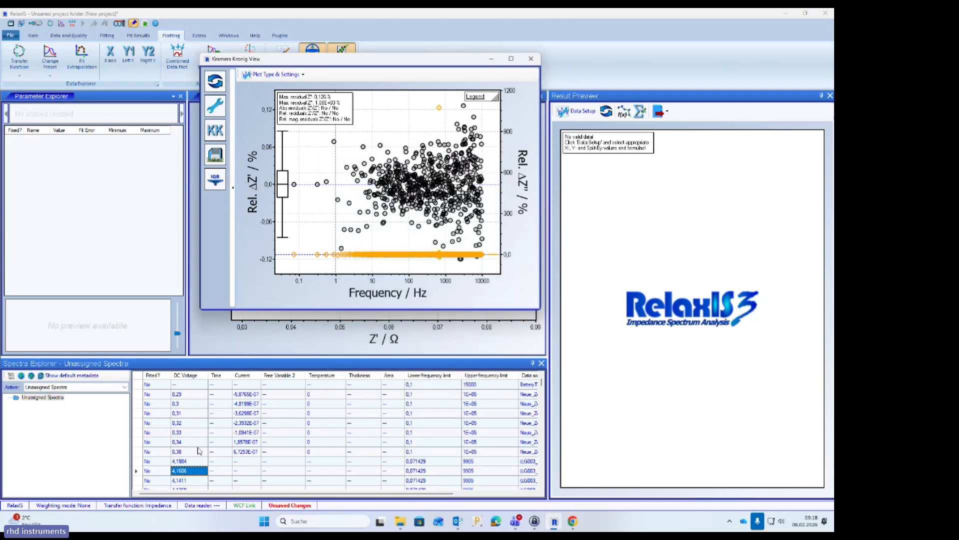
{"action": "left_click", "coordinate": [193, 451]}
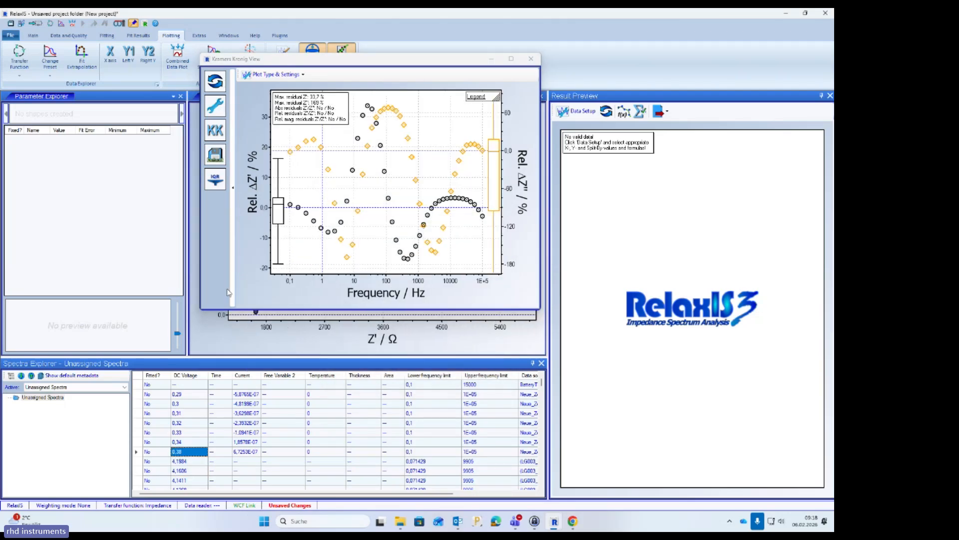
Recalculate the 0,38 V spectrum's residuals with a different percentage of data for the time constants, and close the Kramers-Kronig view
{"action": "left_click", "coordinate": [290, 75]}
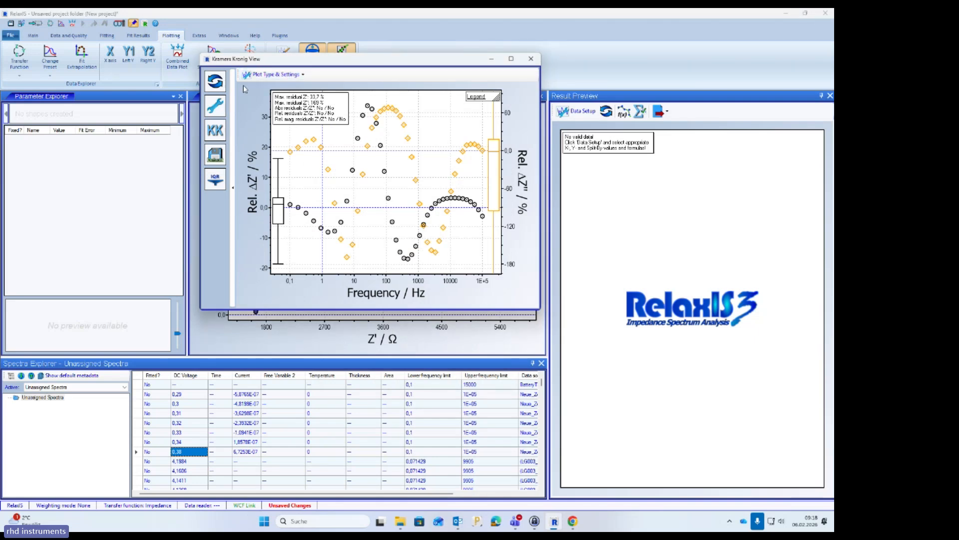
{"action": "left_click", "coordinate": [225, 113]}
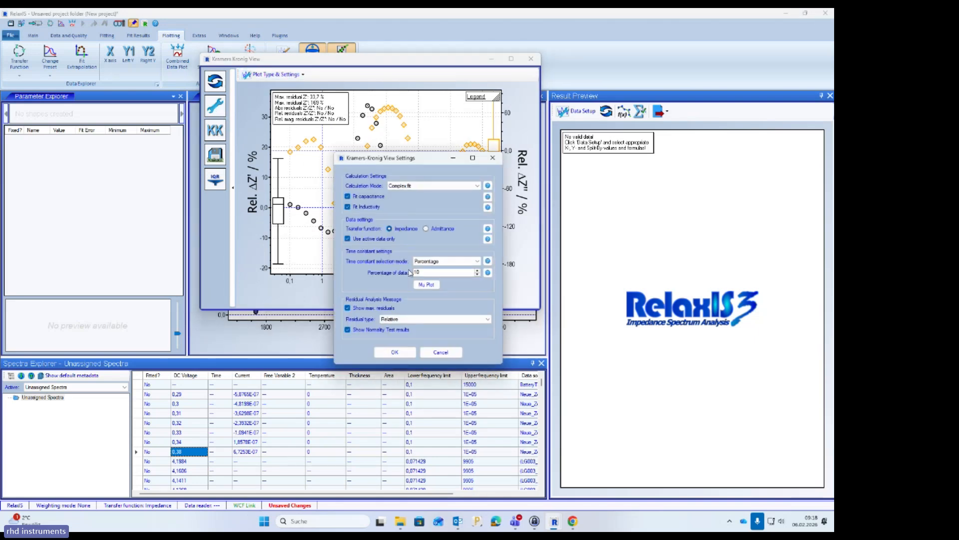
{"action": "left_click_drag", "start_coordinate": [419, 273], "coordinate": [412, 273]}
{"action": "left_click", "coordinate": [395, 352]}
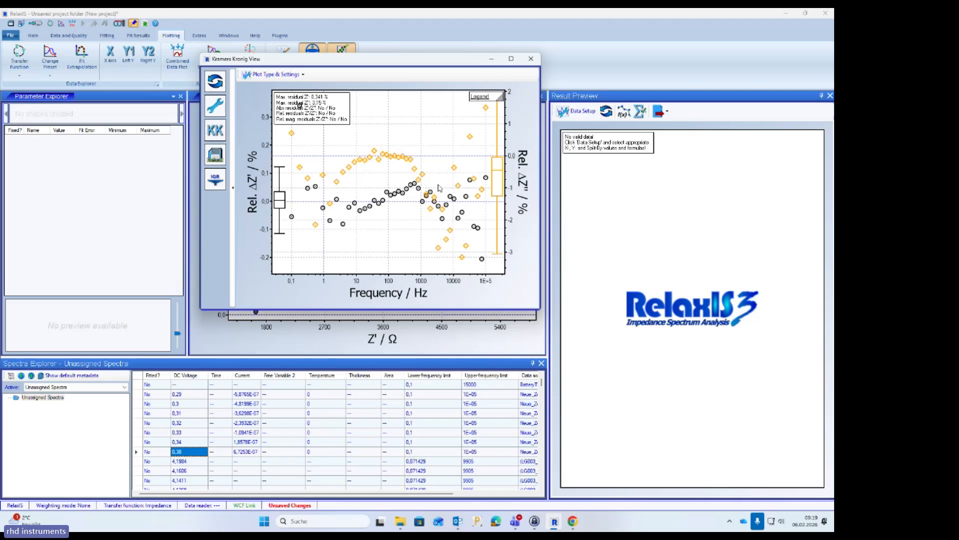
{"action": "left_click", "coordinate": [531, 60]}
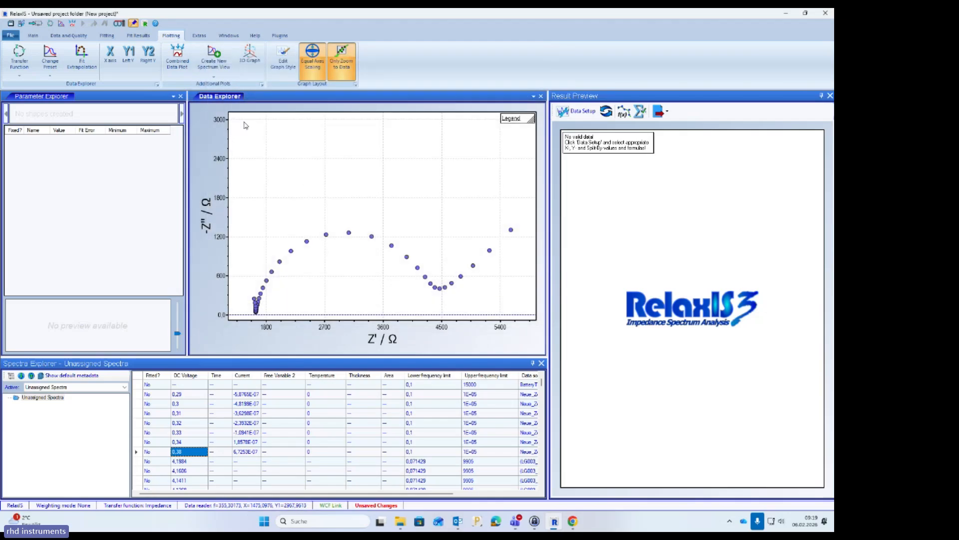
Open a DRT view of the spectrum directly below the 0,38 V one and calculate it with the Gaussian basis function and ignored polarization
{"action": "left_click", "coordinate": [192, 461]}
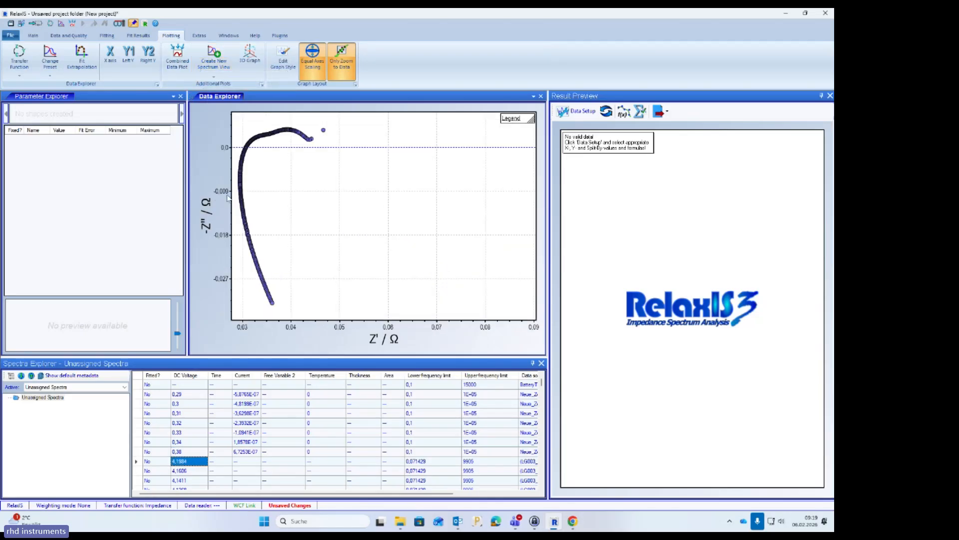
{"action": "left_click", "coordinate": [230, 76]}
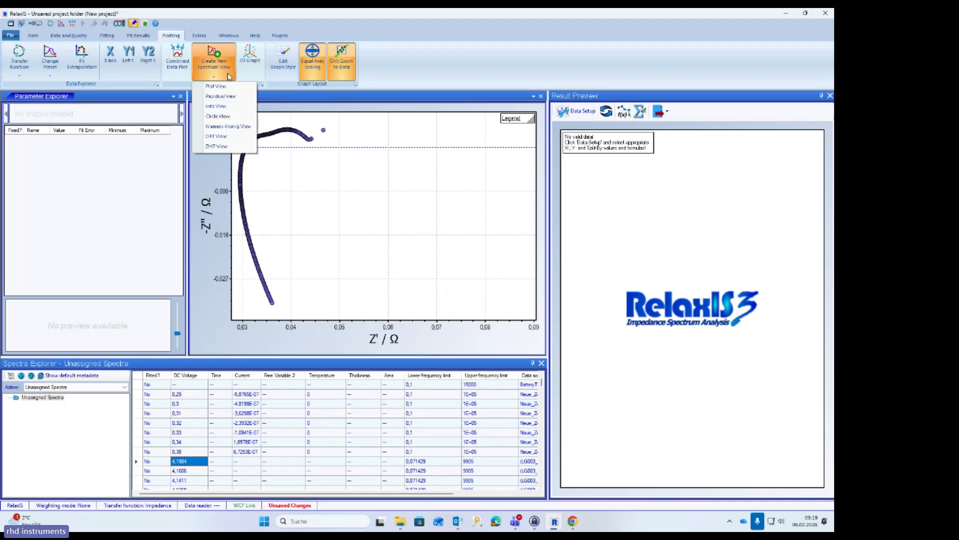
{"action": "left_click", "coordinate": [237, 137]}
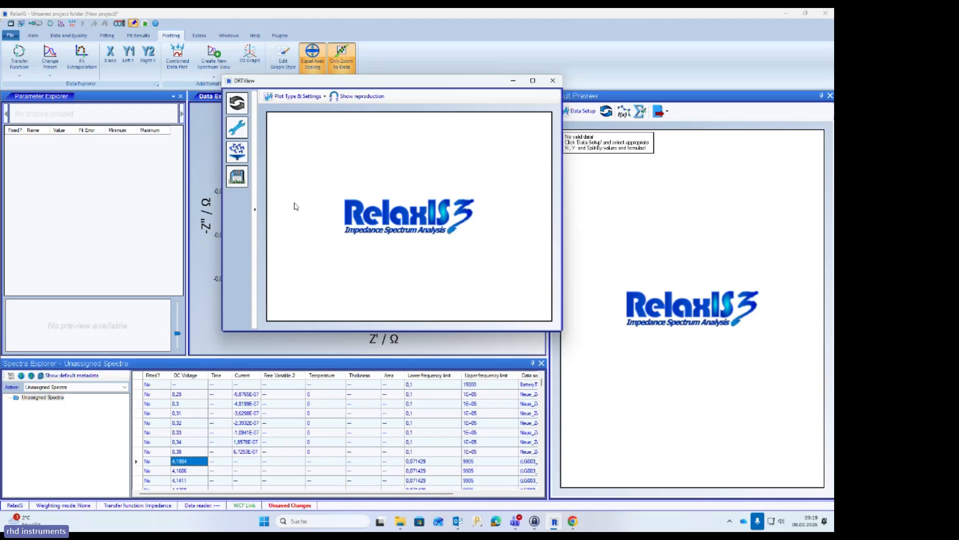
{"action": "left_click", "coordinate": [239, 129]}
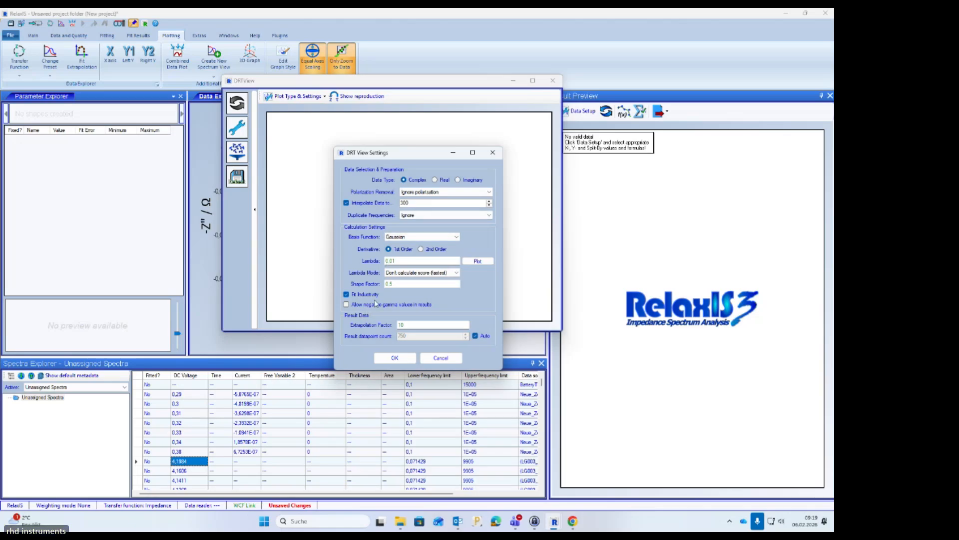
{"action": "left_click", "coordinate": [396, 358]}
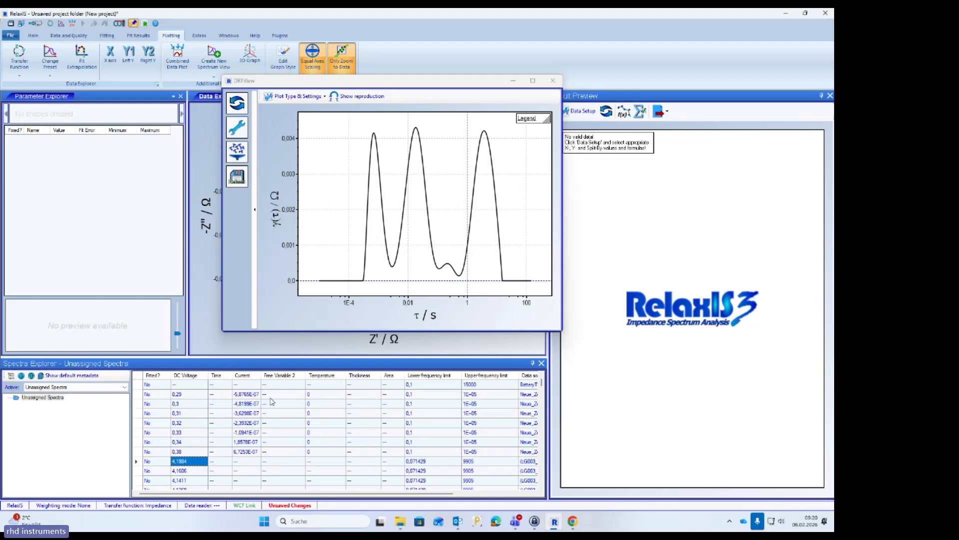
Set the DRT view's polarization removal to Subtract polarization and recalculate the distribution
{"action": "left_click", "coordinate": [241, 130]}
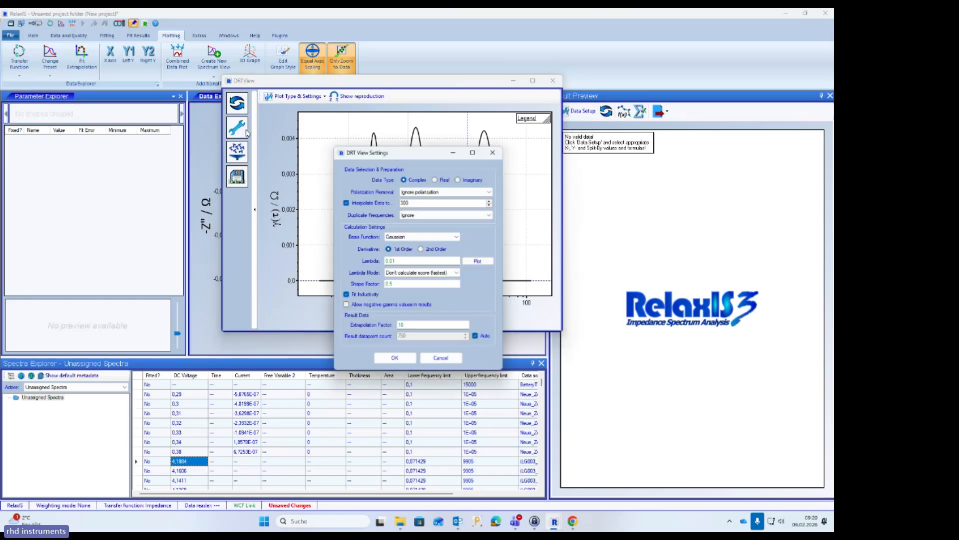
{"action": "left_click", "coordinate": [437, 192]}
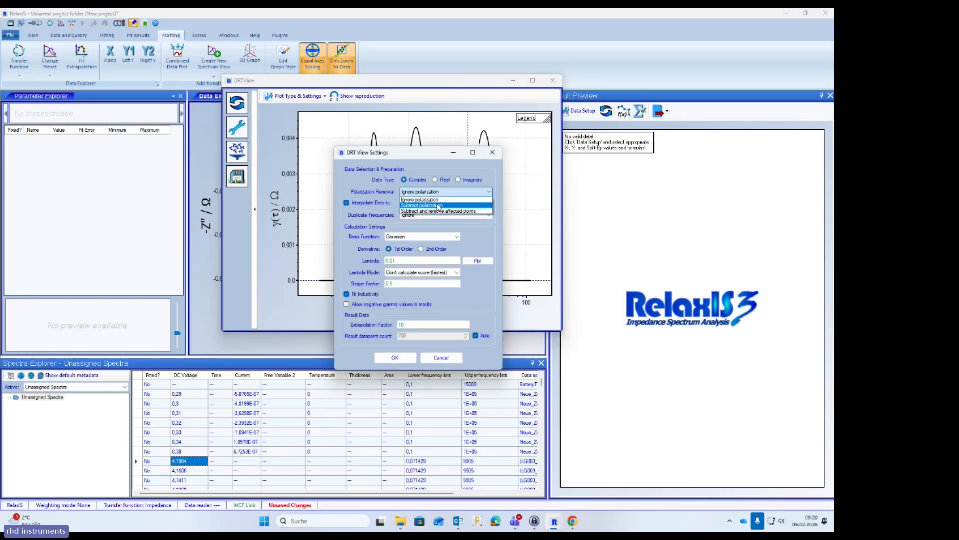
{"action": "left_click", "coordinate": [438, 206]}
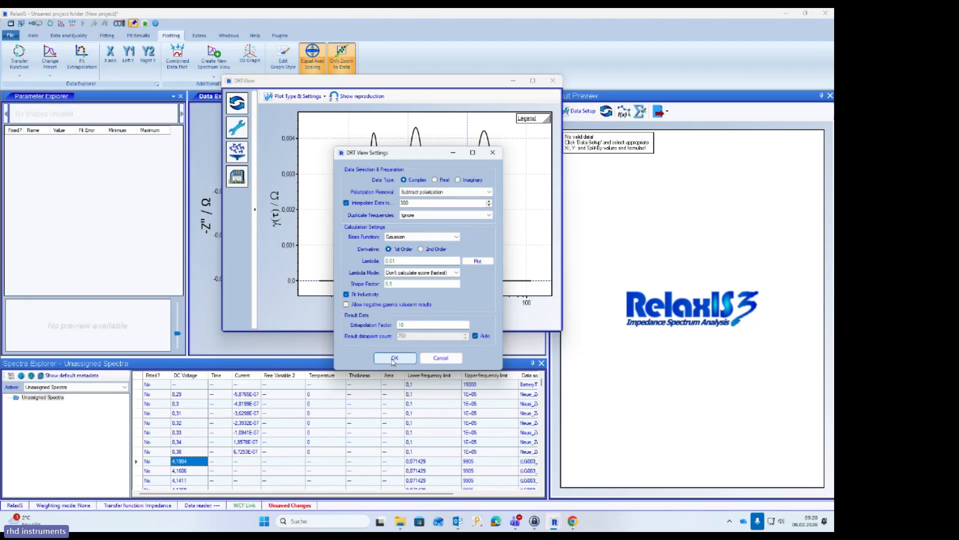
{"action": "left_click", "coordinate": [394, 359]}
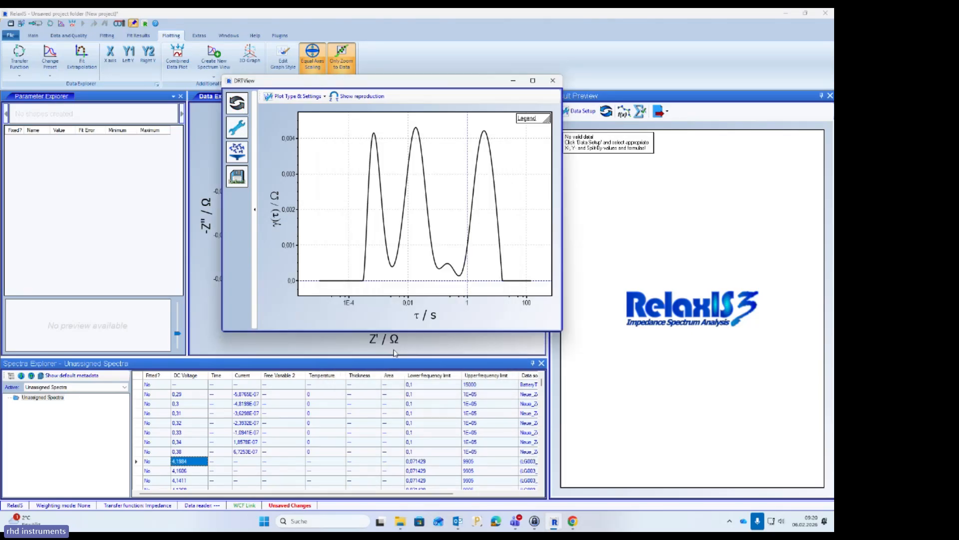
Step through the spectra from 4,1606 V down to 3,9204 V and back to 4,0036 V, comparing their DRT curves, and close the DRT view
{"action": "left_click", "coordinate": [188, 473]}
{"action": "key", "text": "Down"}
{"action": "key", "text": "Down"}
{"action": "key", "text": "Down"}
{"action": "key", "text": "Down"}
{"action": "key", "text": "Down"}
{"action": "key", "text": "Down"}
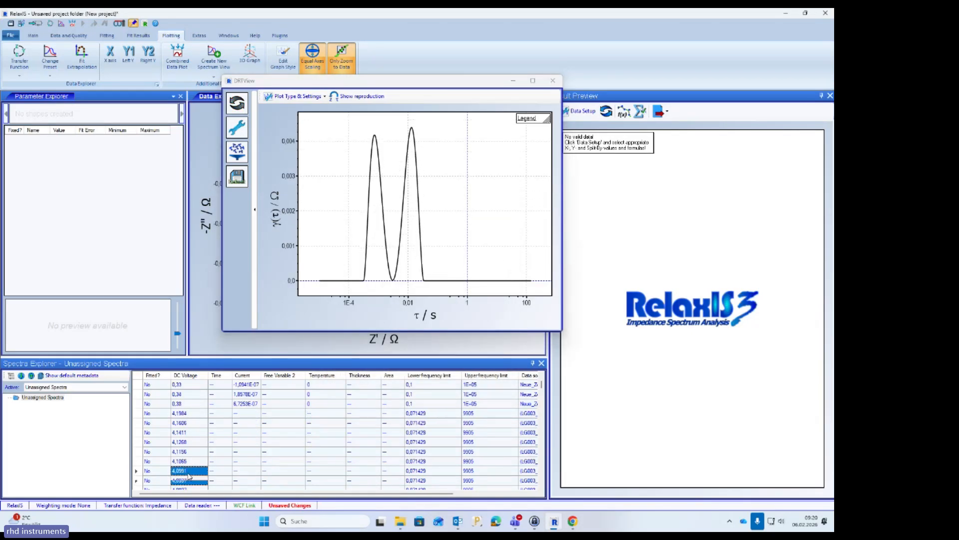
{"action": "key", "text": "Down"}
{"action": "key", "text": "Down"}
{"action": "key", "text": "Down"}
{"action": "key", "text": "Down"}
{"action": "key", "text": "Down"}
{"action": "key", "text": "Down"}
{"action": "key", "text": "Down"}
{"action": "key", "text": "Down"}
{"action": "key", "text": "Down"}
{"action": "key", "text": "Down"}
{"action": "key", "text": "Down"}
{"action": "key", "text": "Down"}
{"action": "key", "text": "Down"}
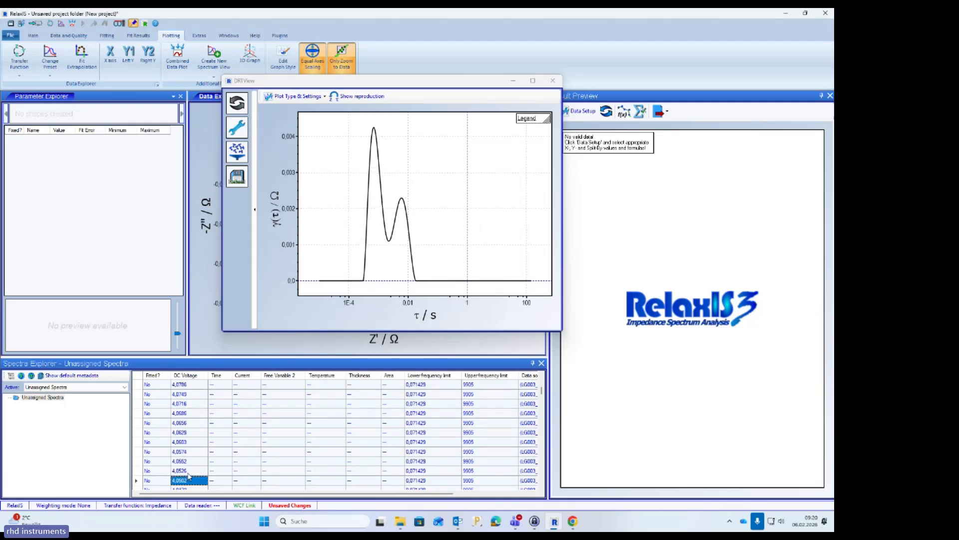
{"action": "key", "text": "Down"}
{"action": "key", "text": "Down"}
{"action": "key", "text": "Down"}
{"action": "key", "text": "Down"}
{"action": "key", "text": "Down"}
{"action": "key", "text": "Down"}
{"action": "key", "text": "Down"}
{"action": "key", "text": "Down"}
{"action": "key", "text": "Down"}
{"action": "key", "text": "Down"}
{"action": "key", "text": "Down"}
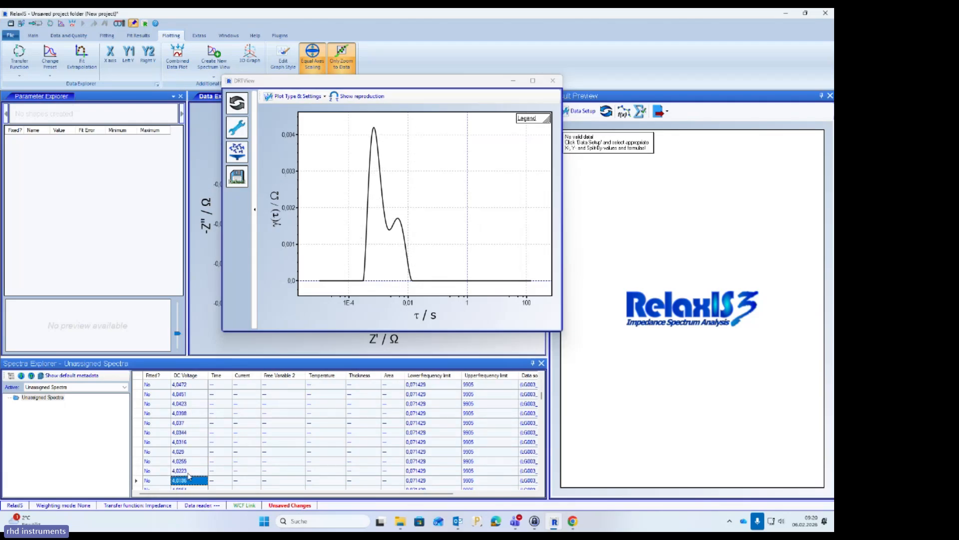
{"action": "key", "text": "Down"}
{"action": "key", "text": "Down"}
{"action": "key", "text": "Down"}
{"action": "key", "text": "Down"}
{"action": "key", "text": "Down"}
{"action": "key", "text": "Down"}
{"action": "key", "text": "Down"}
{"action": "key", "text": "Down"}
{"action": "key", "text": "Down"}
{"action": "key", "text": "Down"}
{"action": "key", "text": "Down"}
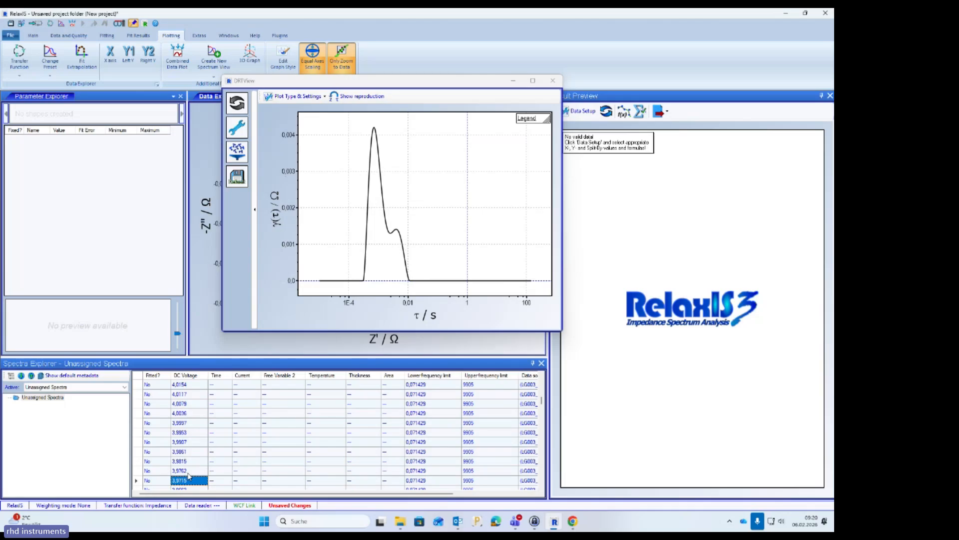
{"action": "key", "text": "Down"}
{"action": "key", "text": "Down"}
{"action": "key", "text": "Down"}
{"action": "key", "text": "Down"}
{"action": "key", "text": "Down"}
{"action": "key", "text": "Down"}
{"action": "key", "text": "Down"}
{"action": "key", "text": "Down"}
{"action": "key", "text": "Down"}
{"action": "key", "text": "Down"}
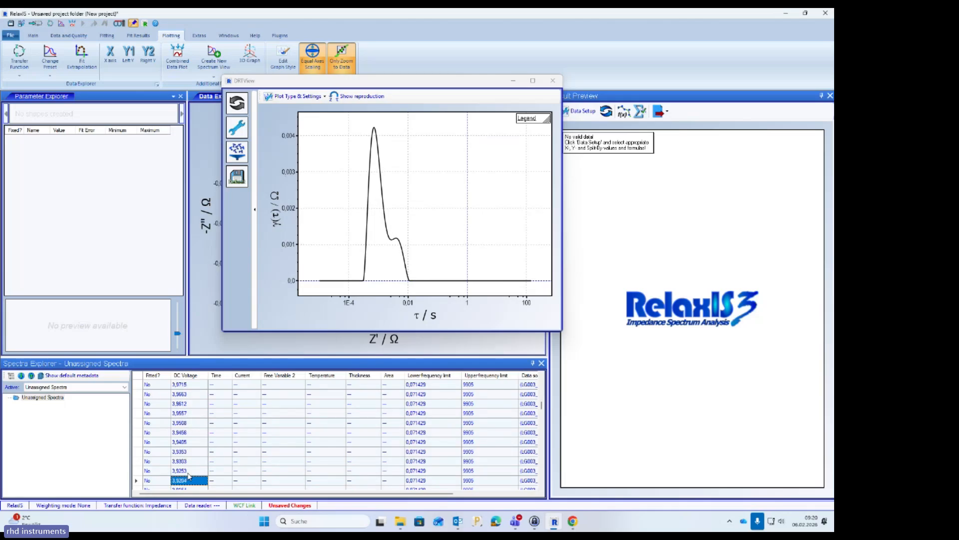
{"action": "key", "text": "Up"}
{"action": "key", "text": "Up"}
{"action": "key", "text": "Up"}
{"action": "key", "text": "Up"}
{"action": "key", "text": "Up"}
{"action": "key", "text": "Up"}
{"action": "key", "text": "Up"}
{"action": "key", "text": "Up"}
{"action": "key", "text": "Up"}
{"action": "key", "text": "Up"}
{"action": "key", "text": "Up"}
{"action": "key", "text": "Up"}
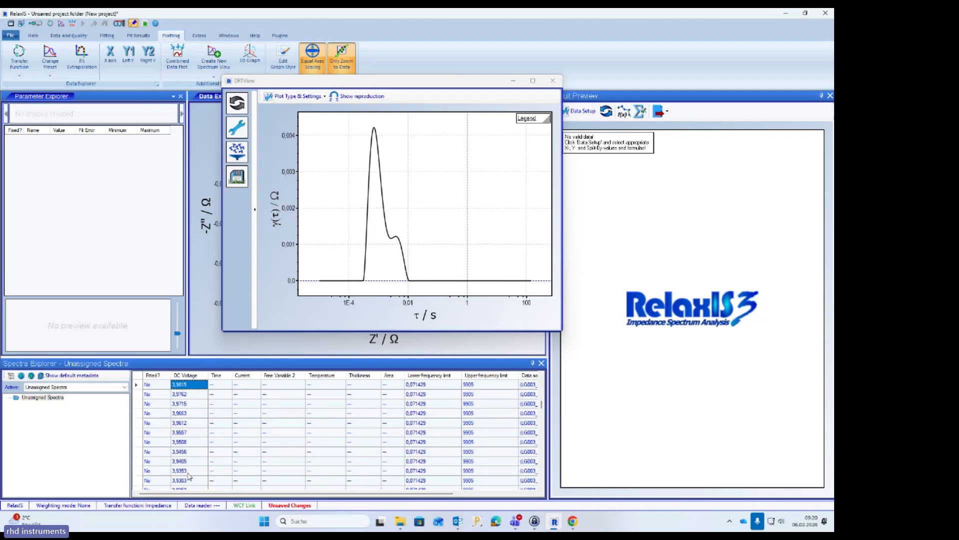
{"action": "key", "text": "Up"}
{"action": "key", "text": "Up"}
{"action": "key", "text": "Up"}
{"action": "key", "text": "Up"}
{"action": "key", "text": "Up"}
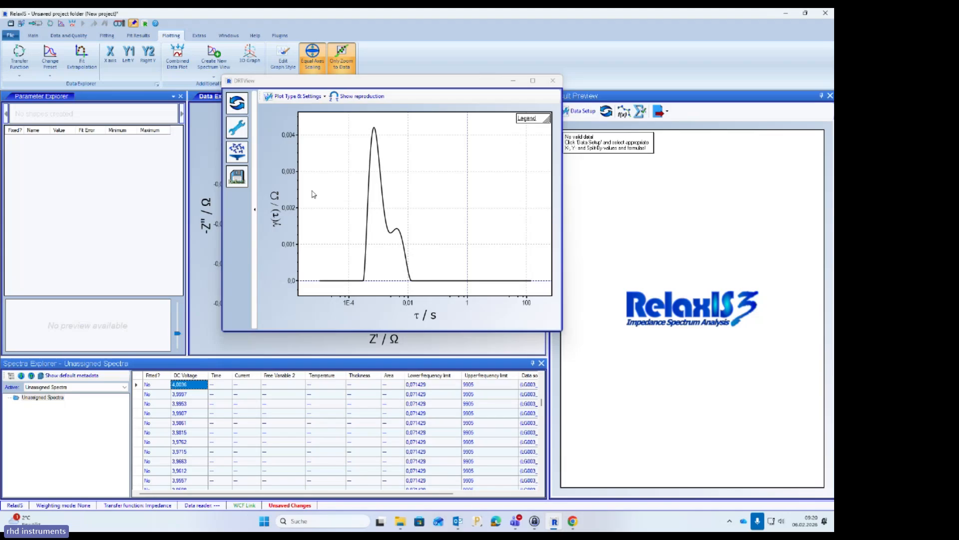
{"action": "left_click", "coordinate": [553, 82]}
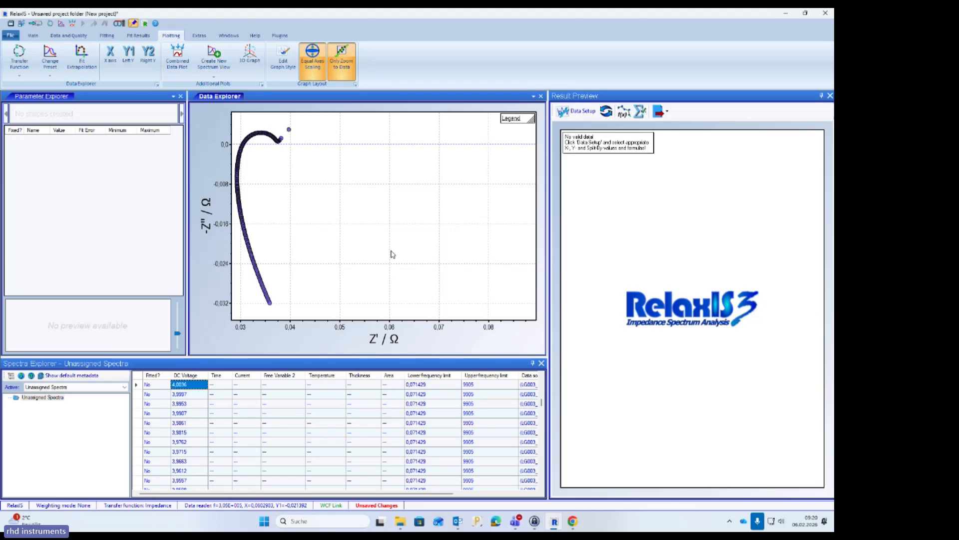
Select the spectra from directly below the 0,38 V one through the last with a DC voltage and start moving them to a new group
{"action": "scroll", "coordinate": [207, 418], "scroll_direction": "up", "scroll_amount": 3}
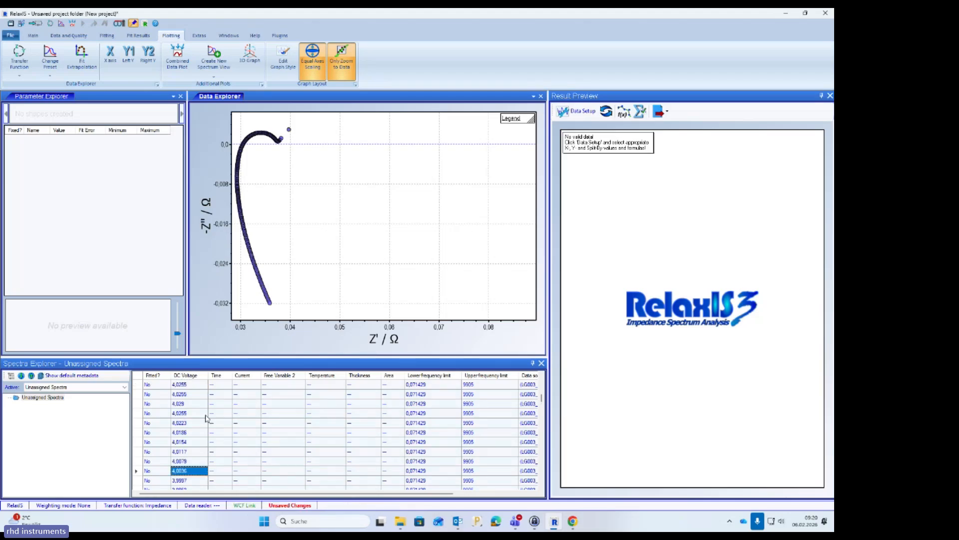
{"action": "scroll", "coordinate": [206, 419], "scroll_direction": "up", "scroll_amount": 6}
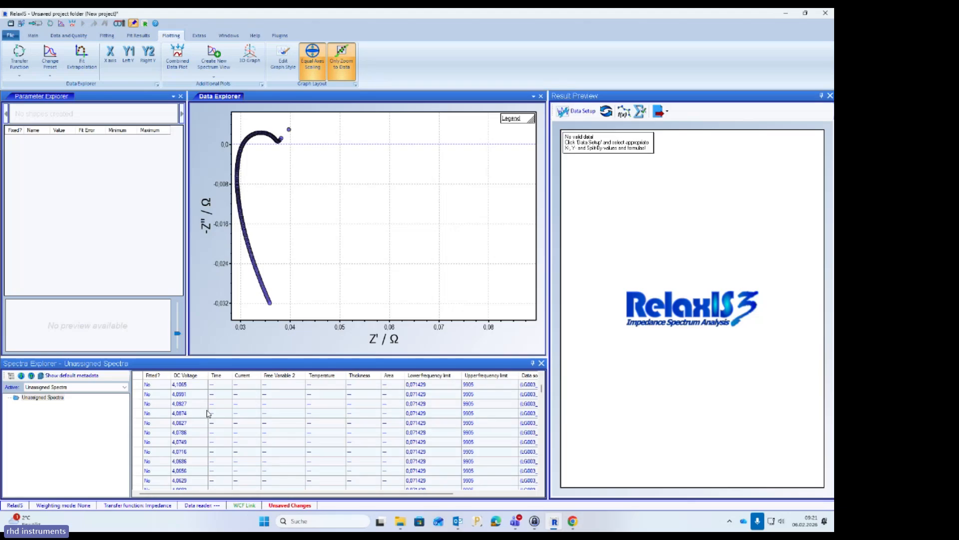
{"action": "scroll", "coordinate": [209, 413], "scroll_direction": "up", "scroll_amount": 3}
{"action": "left_click", "coordinate": [200, 424]}
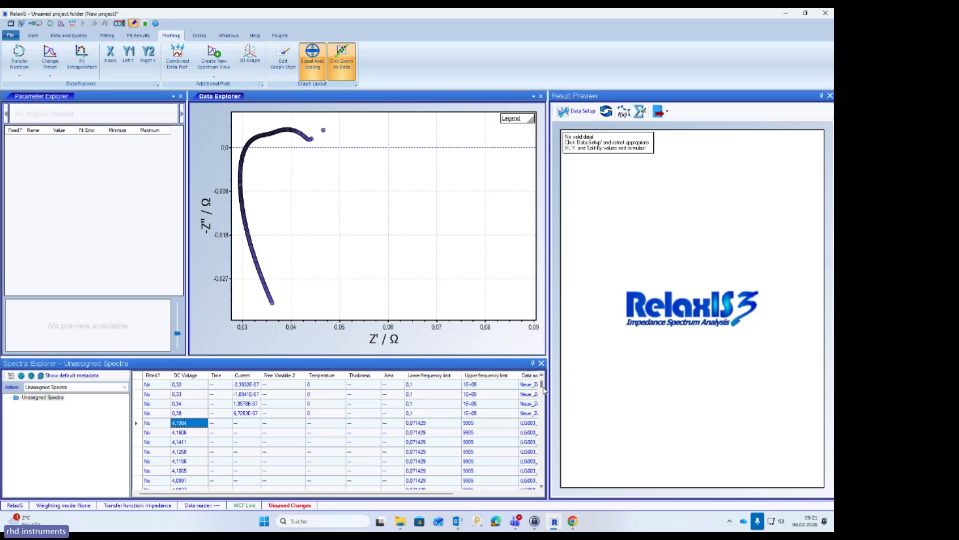
{"action": "left_click_drag", "start_coordinate": [543, 392], "coordinate": [548, 482]}
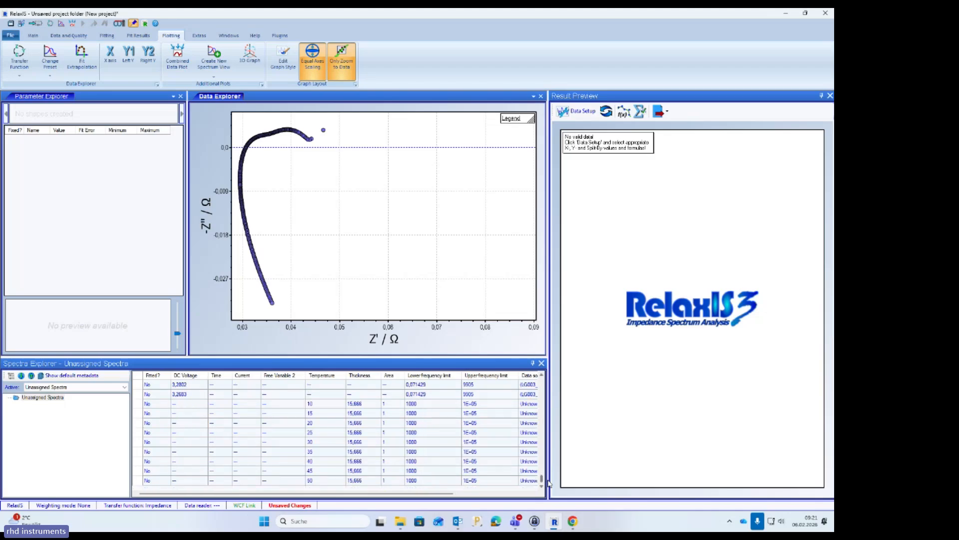
{"action": "left_click", "coordinate": [200, 396], "text": "shift"}
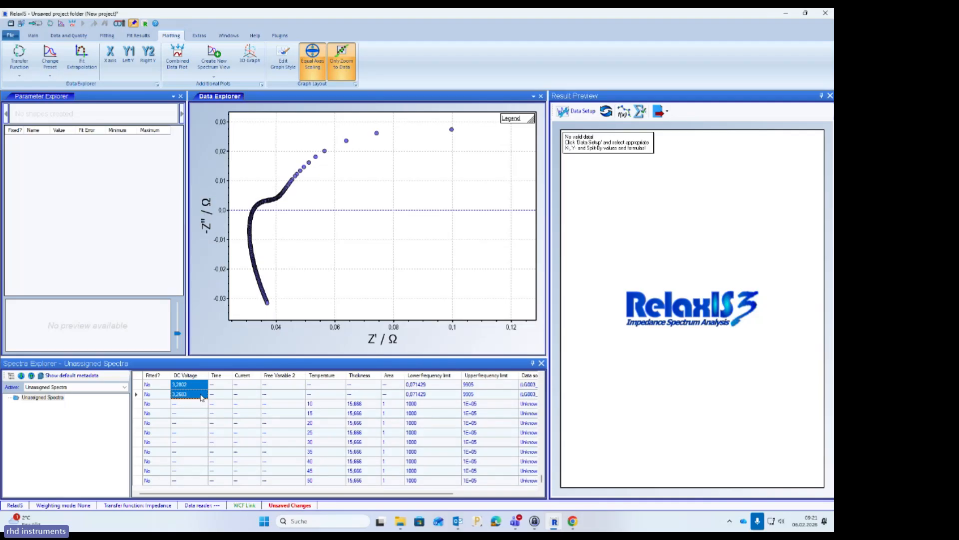
{"action": "right_click", "coordinate": [200, 397]}
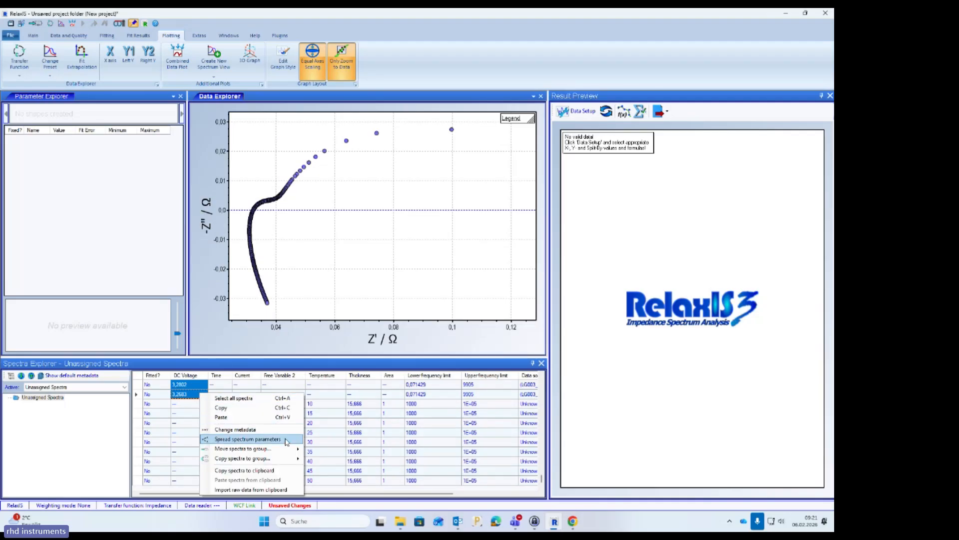
{"action": "mouse_move", "coordinate": [288, 452]}
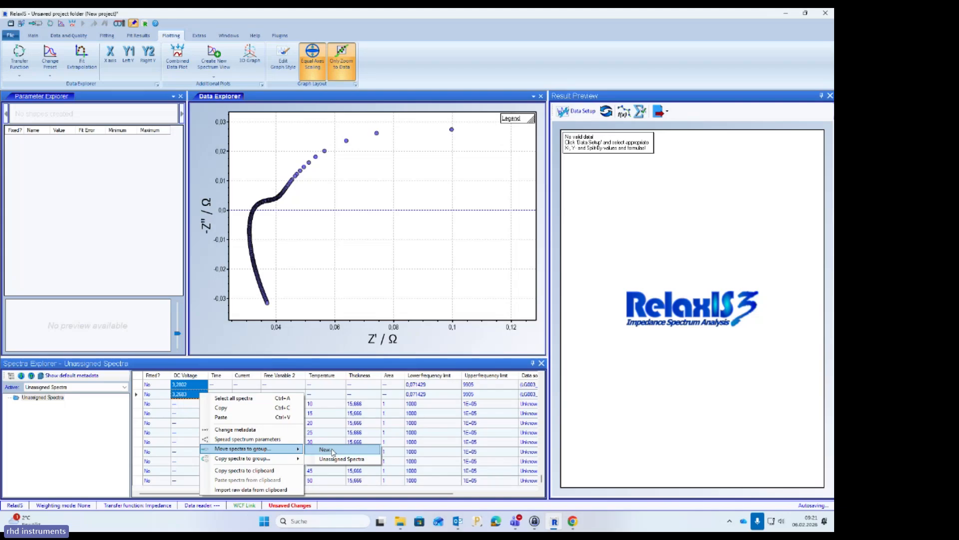
{"action": "left_click", "coordinate": [333, 451]}
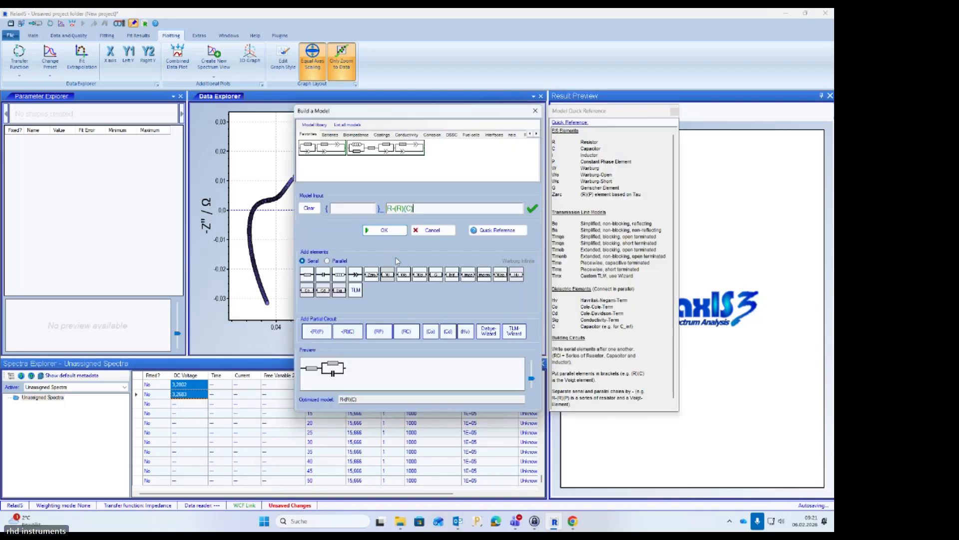
Clear the default model from the model input and name the new model "battery data set"
{"action": "left_click", "coordinate": [311, 208]}
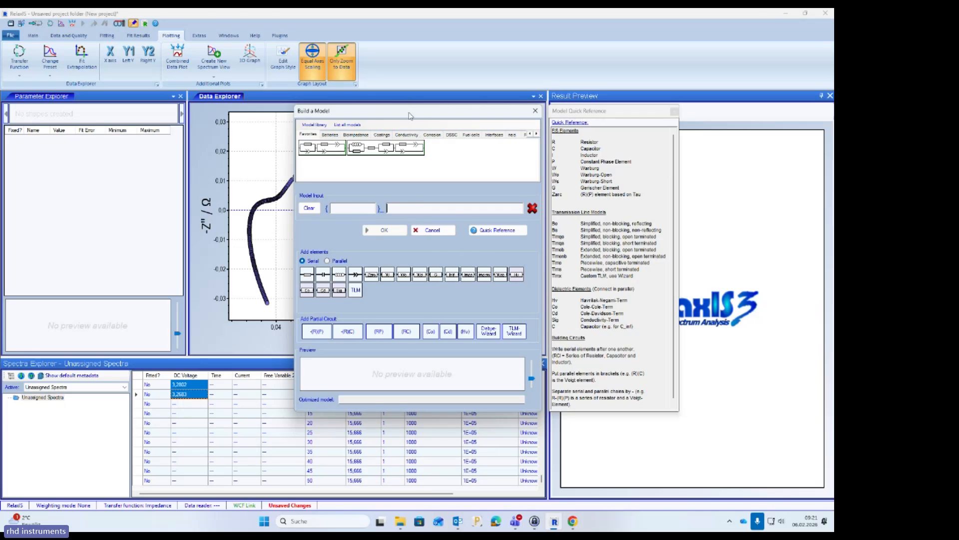
{"action": "left_click_drag", "start_coordinate": [408, 116], "coordinate": [439, 182]}
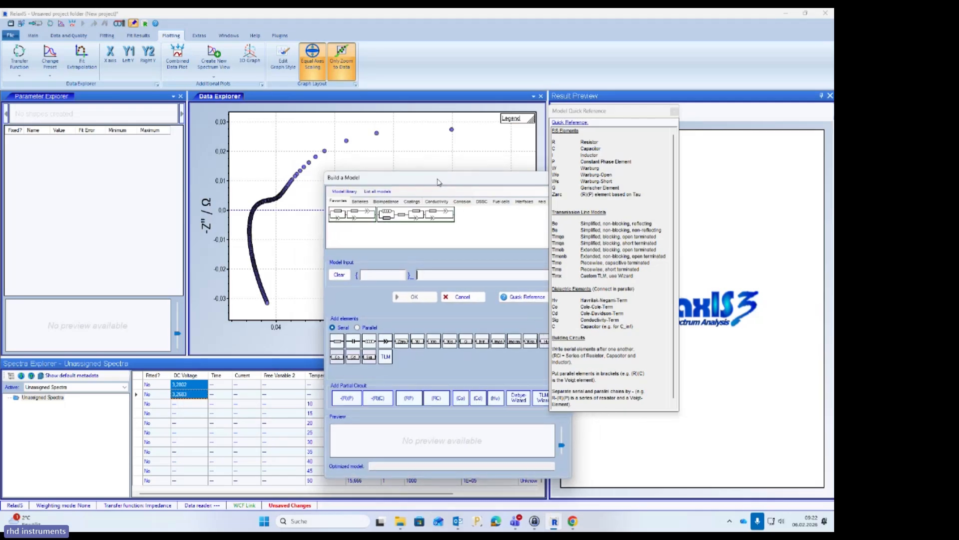
{"action": "left_click", "coordinate": [367, 274]}
{"action": "left_click_drag", "start_coordinate": [408, 186], "coordinate": [382, 173]}
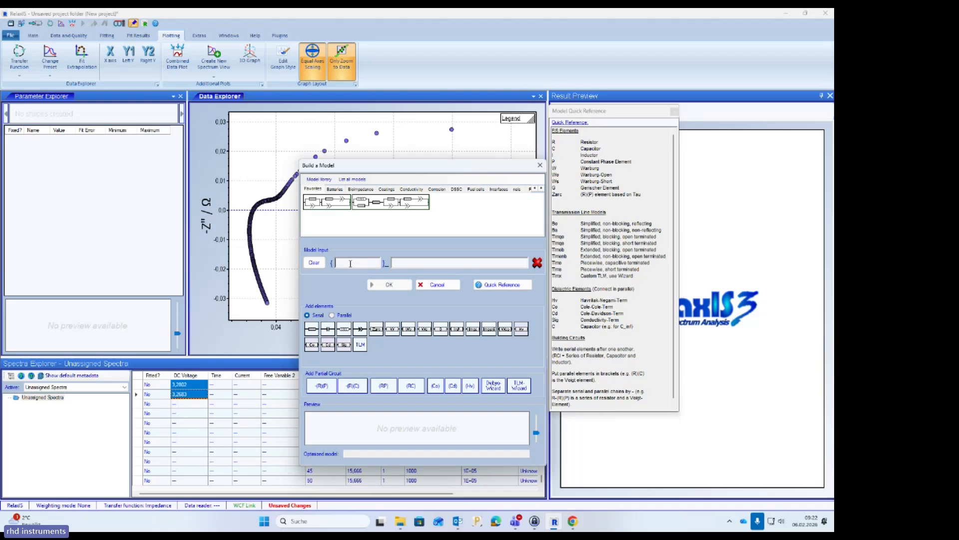
{"action": "type", "text": "battery data se"}
{"action": "type", "text": "t"}
Enter (I)(R) as the start of the model and move the Model Quick Reference clear of the model builder
{"action": "type", "text": "(I)"}
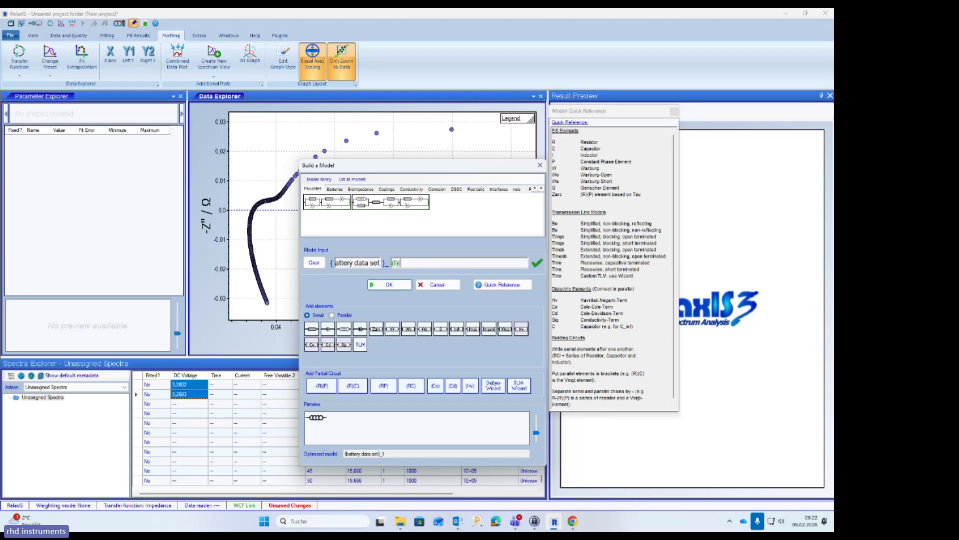
{"action": "type", "text": "(R)"}
{"action": "left_click_drag", "start_coordinate": [397, 263], "coordinate": [394, 264]}
{"action": "left_click_drag", "start_coordinate": [607, 112], "coordinate": [626, 165]}
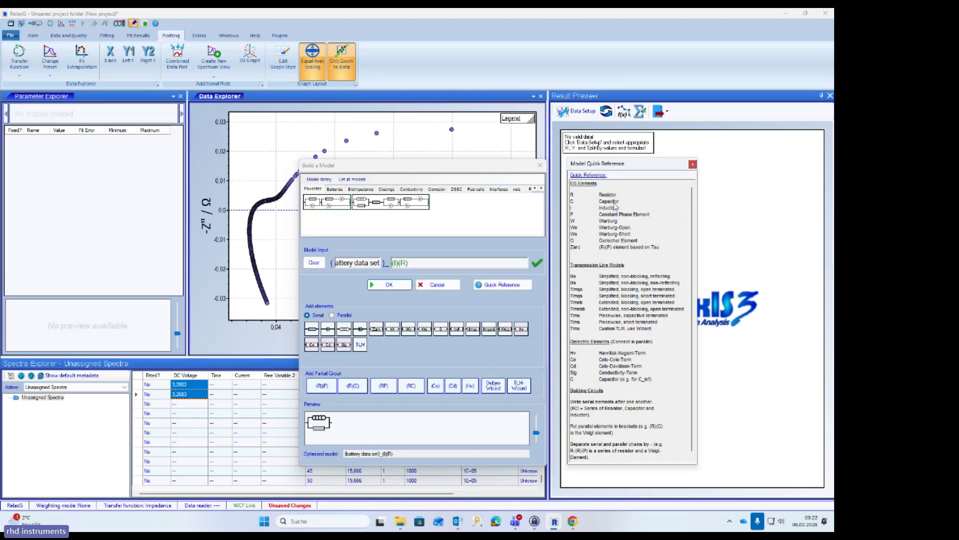
{"action": "left_click", "coordinate": [415, 263]}
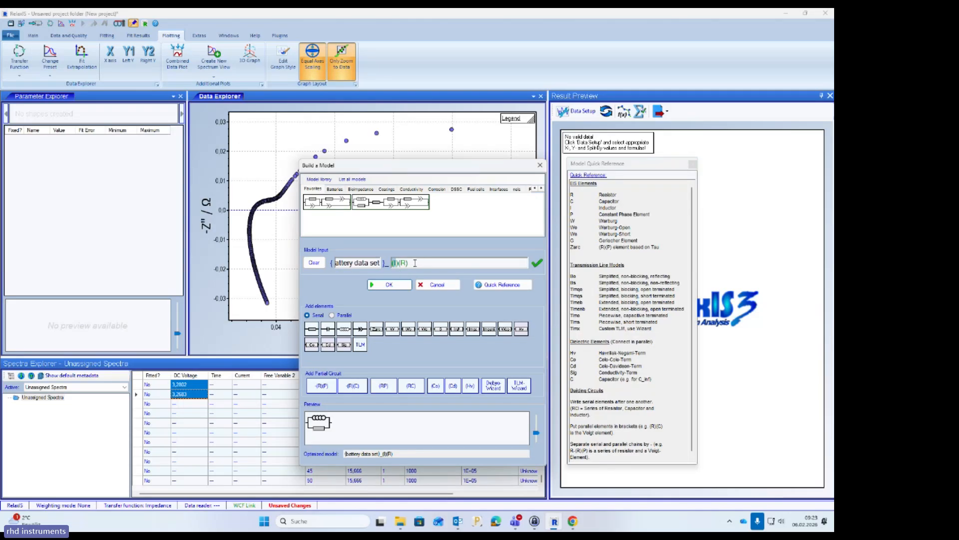
Extend the written model to (I)(R)-R-(R)(P)-(RP)(P) and enlarge the circuit preview
{"action": "type", "text": "-R-(R"}
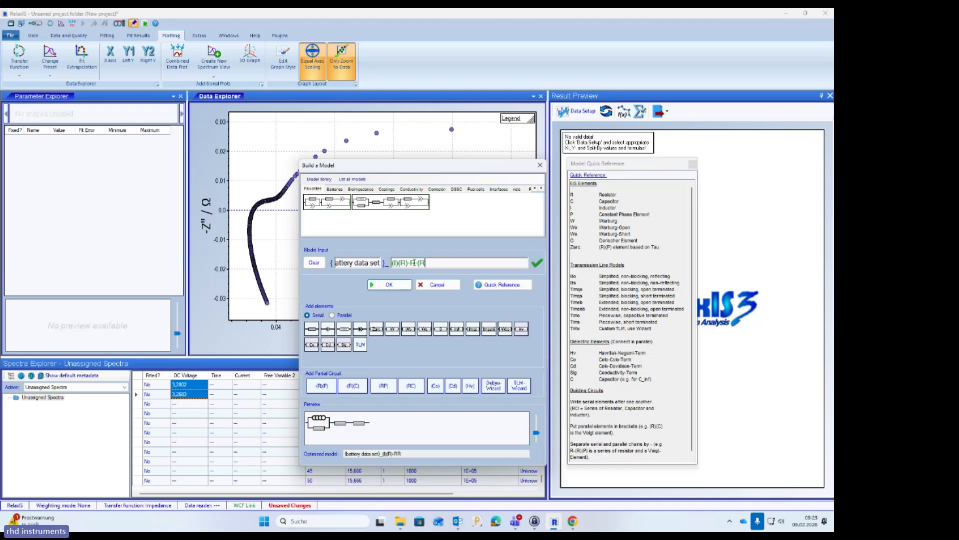
{"action": "type", "text": ")(P)-(R)("}
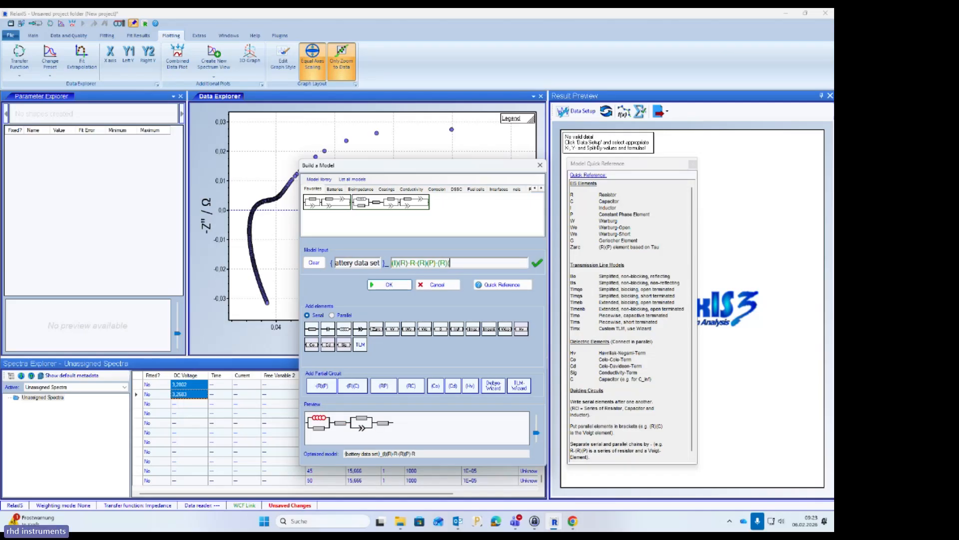
{"action": "type", "text": "P)-"}
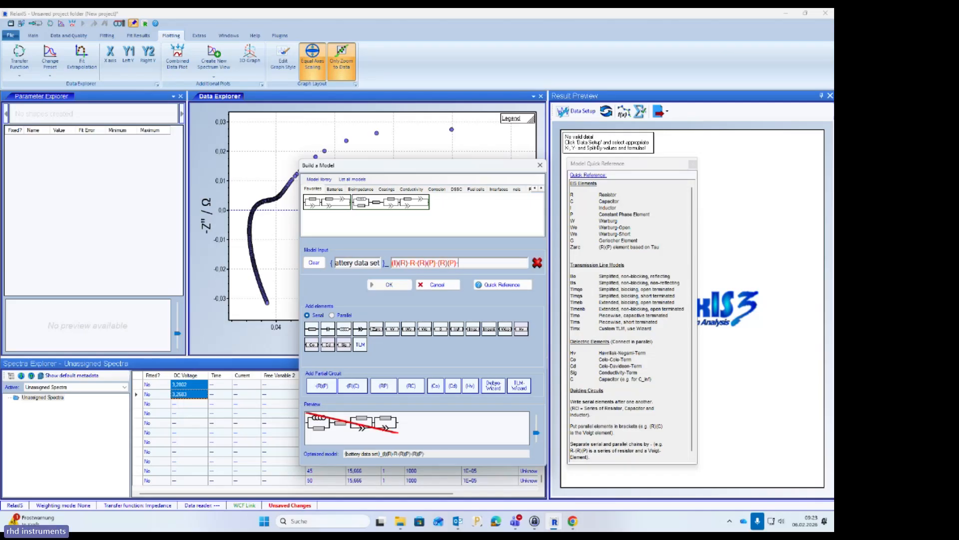
{"action": "key", "text": "BackSpace"}
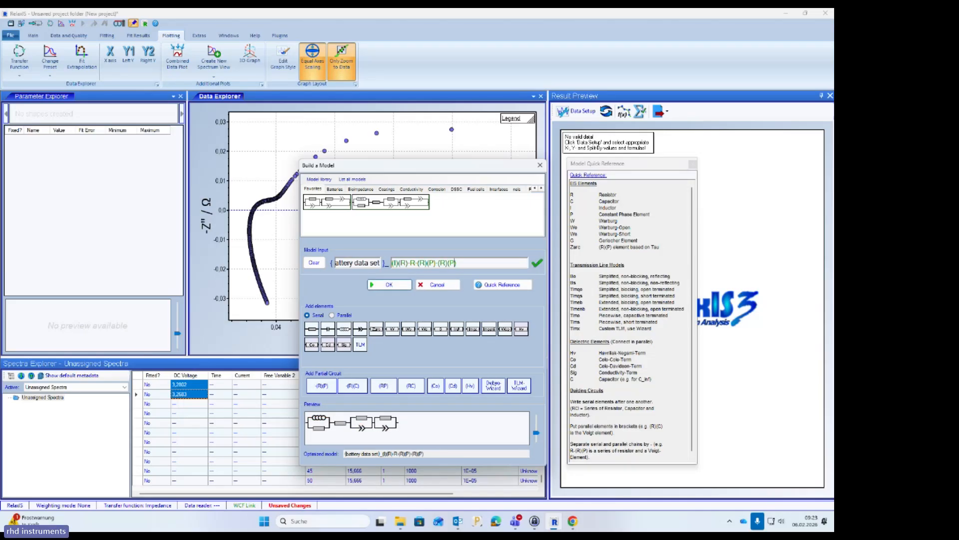
{"action": "type", "text": "P"}
{"action": "left_click_drag", "start_coordinate": [537, 435], "coordinate": [538, 433]}
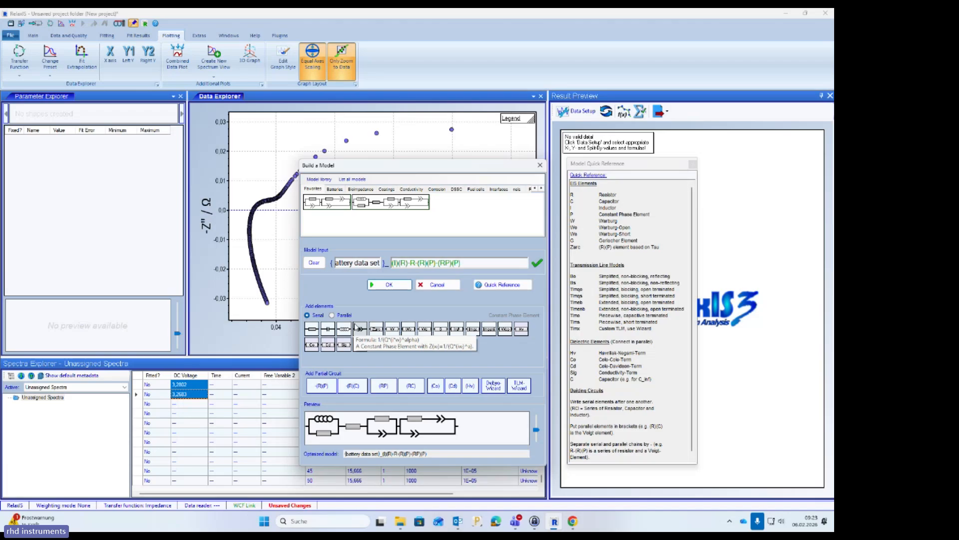
Clear the model input and add an inductor and a resistor from the element palette as parallel elements
{"action": "left_click", "coordinate": [320, 265]}
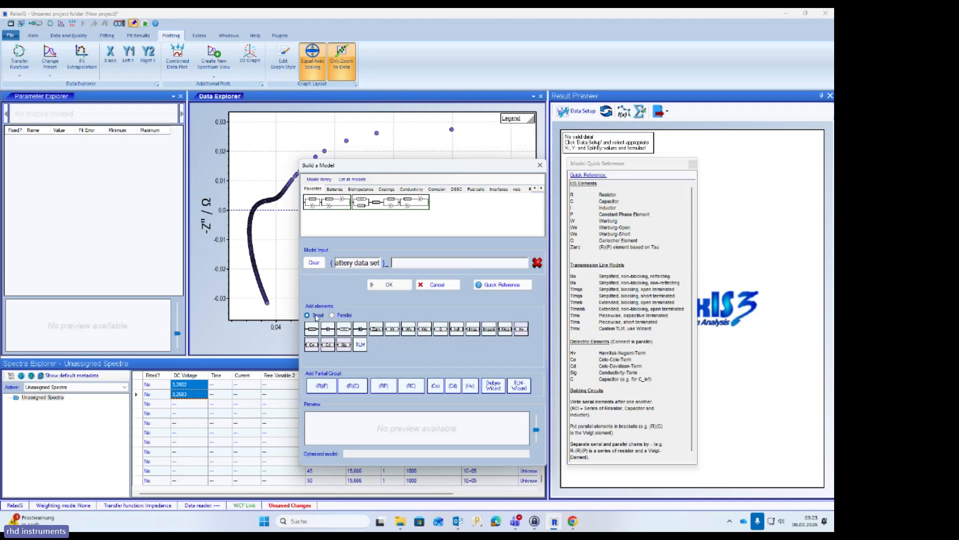
{"action": "left_click", "coordinate": [333, 316]}
{"action": "left_click", "coordinate": [312, 319]}
{"action": "left_click", "coordinate": [332, 316]}
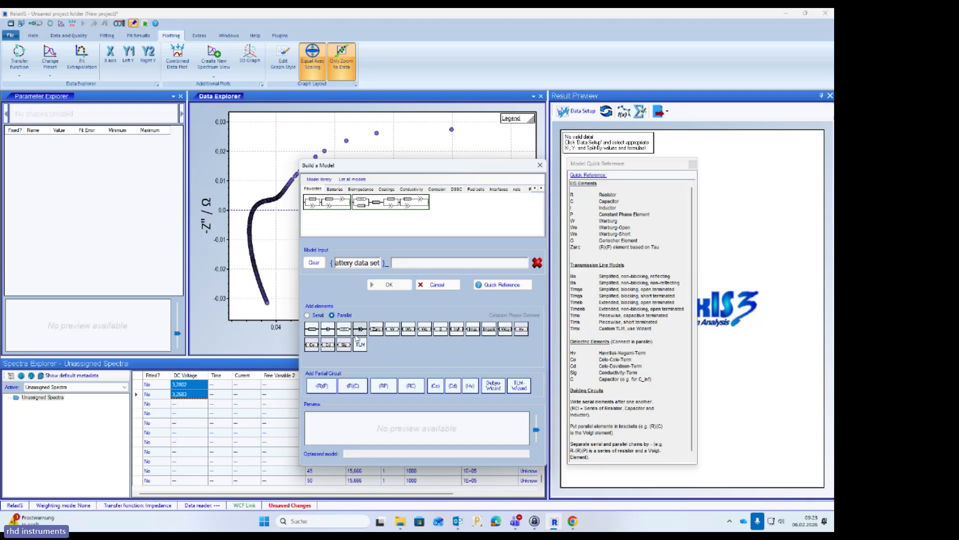
{"action": "left_click", "coordinate": [344, 329]}
{"action": "left_click", "coordinate": [312, 330]}
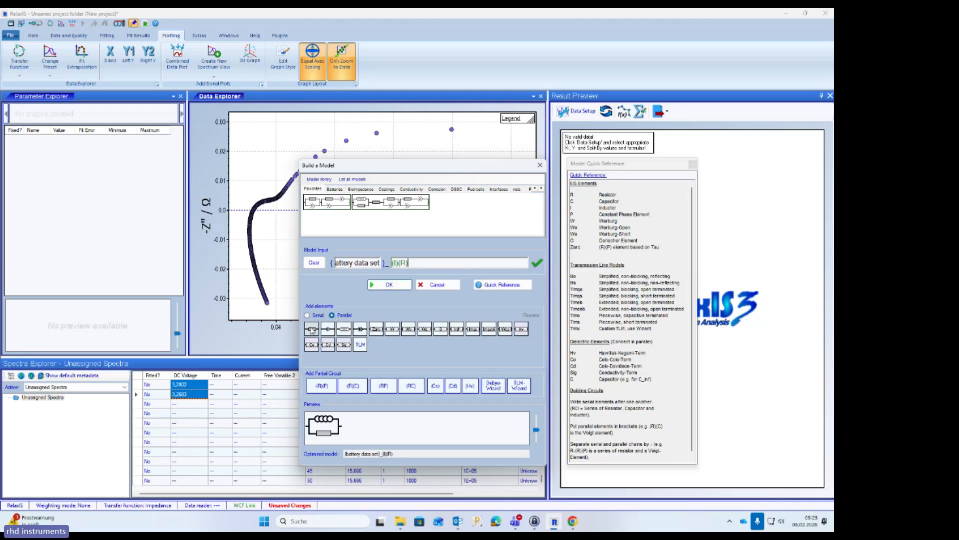
Append a serial resistor and two -(R)(P) partial circuits, and add a P element to the last circuit's resistor branch
{"action": "left_click", "coordinate": [307, 315]}
{"action": "left_click", "coordinate": [312, 330]}
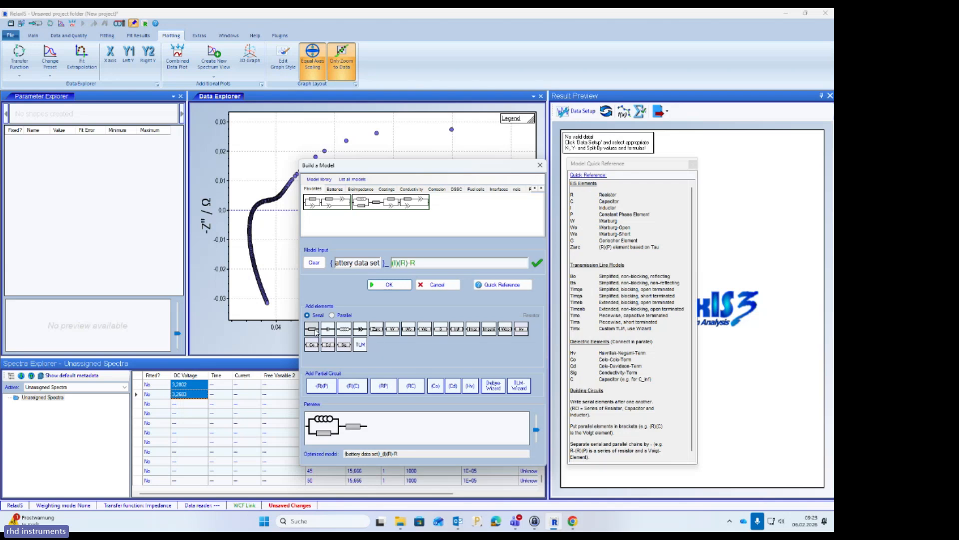
{"action": "left_click", "coordinate": [322, 387]}
{"action": "left_click", "coordinate": [323, 387]}
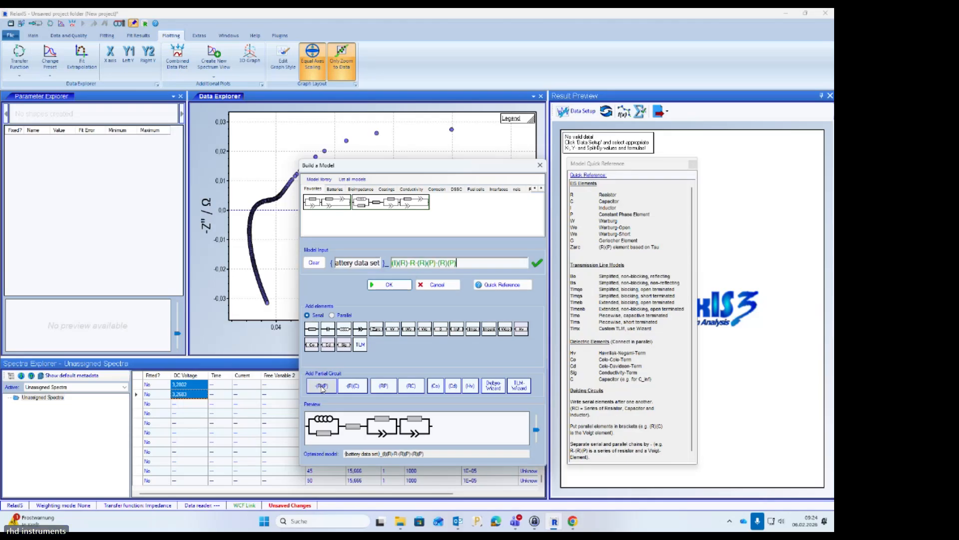
{"action": "left_click", "coordinate": [446, 264]}
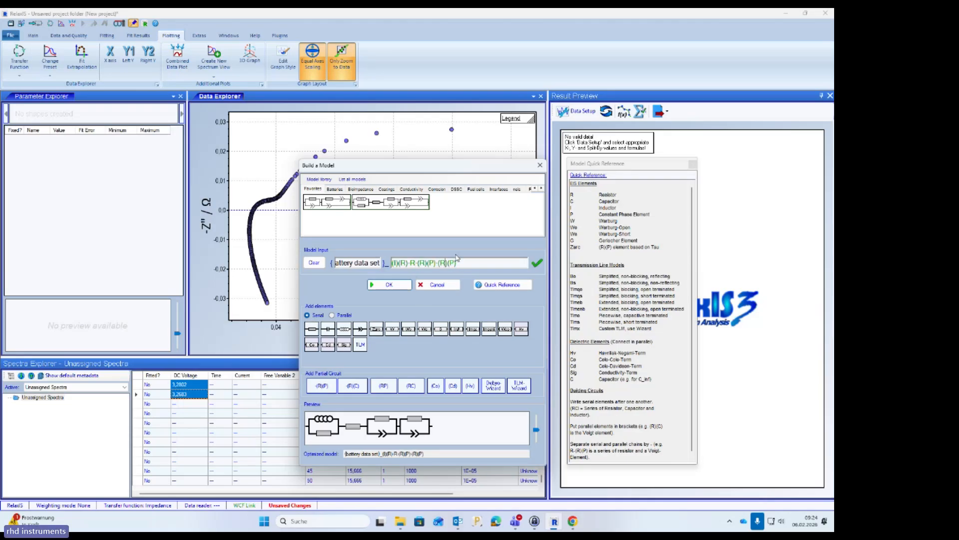
{"action": "type", "text": "P"}
Clear the model input and look through the model library's categories from Batteries to Fuel cells
{"action": "left_click", "coordinate": [321, 266]}
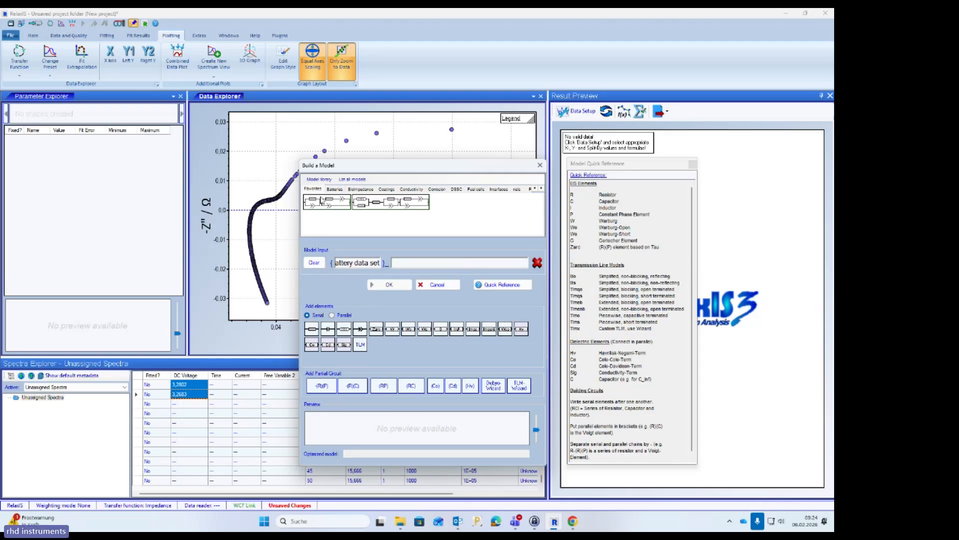
{"action": "left_click", "coordinate": [338, 190]}
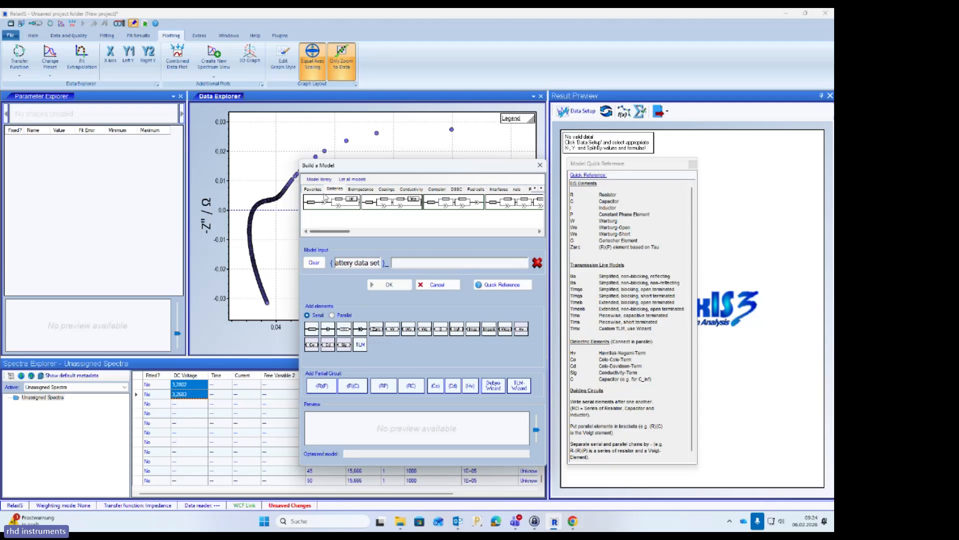
{"action": "left_click", "coordinate": [321, 192]}
{"action": "left_click", "coordinate": [332, 190]}
{"action": "scroll", "coordinate": [350, 191], "scroll_direction": "right", "scroll_amount": 5}
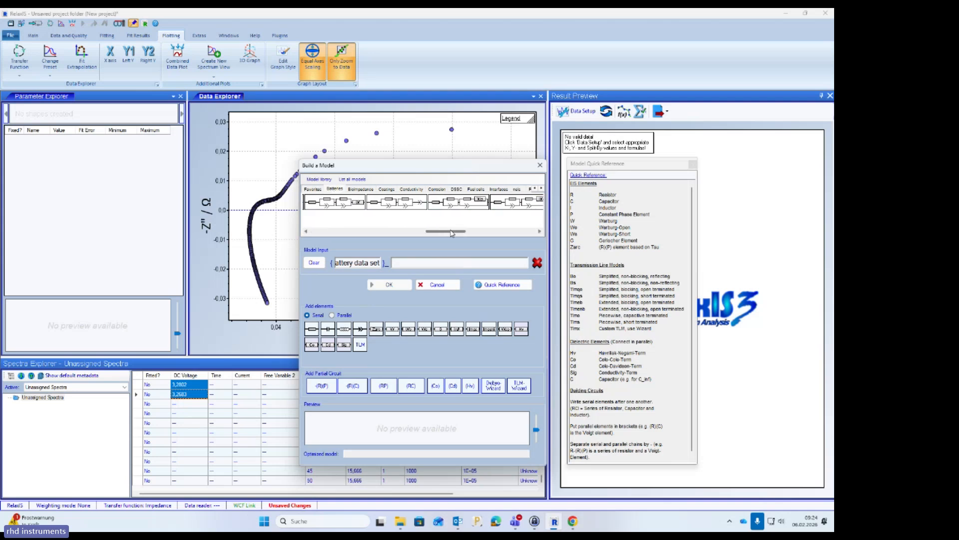
{"action": "left_click", "coordinate": [372, 191]}
{"action": "left_click", "coordinate": [392, 190]}
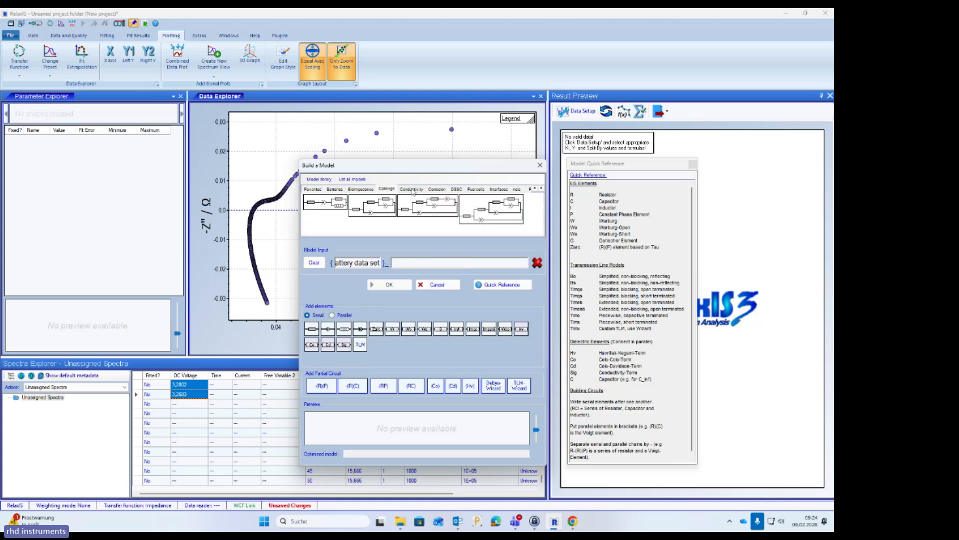
{"action": "left_click", "coordinate": [419, 191]}
{"action": "left_click", "coordinate": [435, 190]}
{"action": "left_click", "coordinate": [457, 191]}
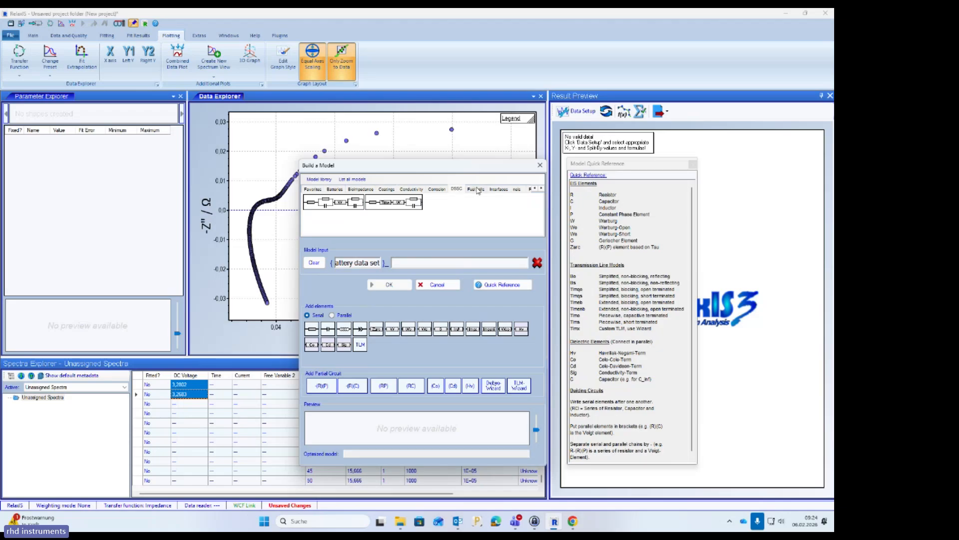
{"action": "left_click", "coordinate": [477, 191]}
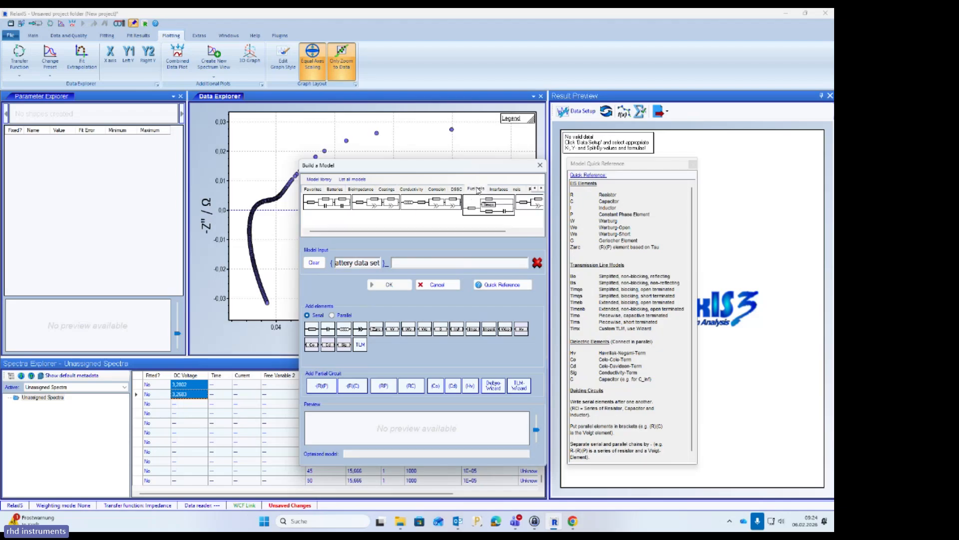
Look over the Batteries models again and load the favorite model (I)(R)-R-(R)(P)-(RP)(P) into the model input
{"action": "left_click", "coordinate": [337, 189]}
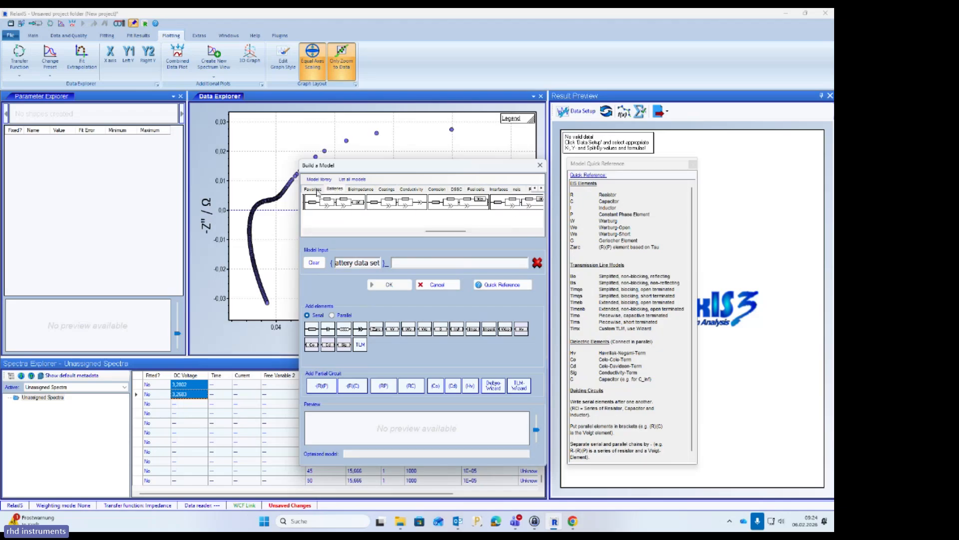
{"action": "left_click_drag", "start_coordinate": [431, 232], "coordinate": [332, 242]}
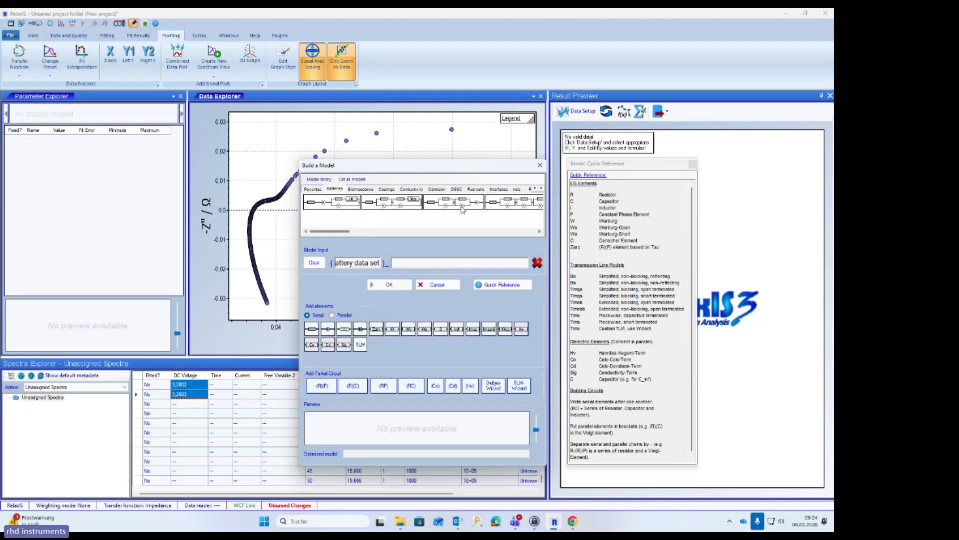
{"action": "left_click", "coordinate": [313, 189]}
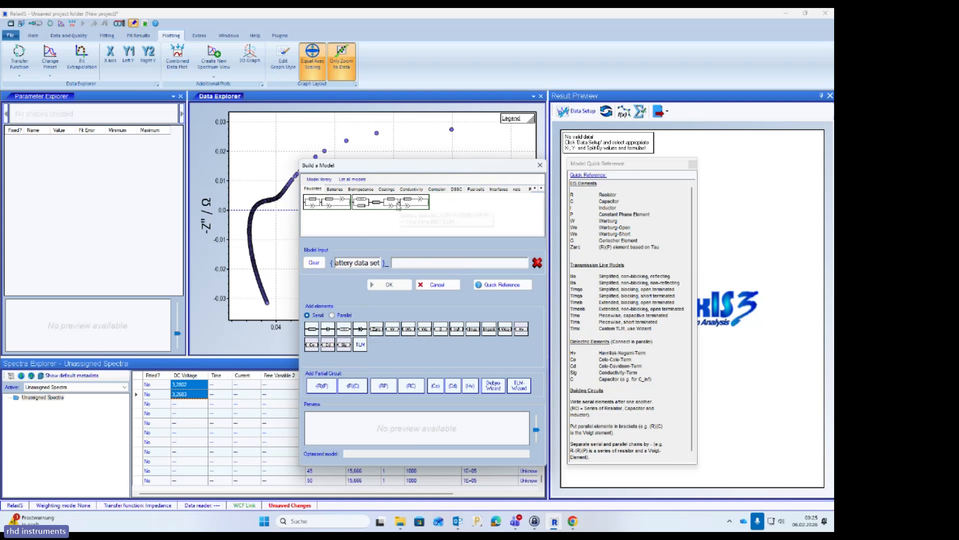
{"action": "left_click", "coordinate": [399, 207]}
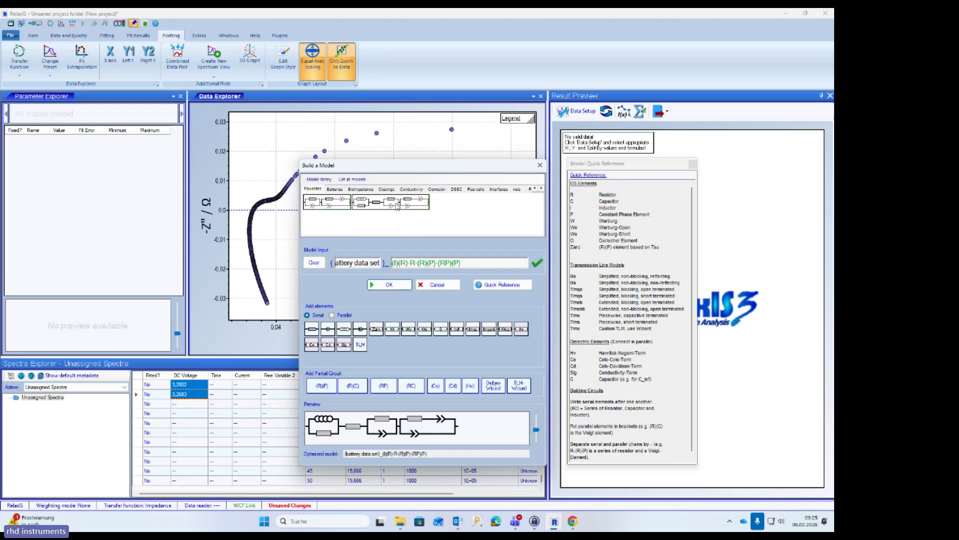
Fill in a library entry for the current model in the Favorites group with the comment "This is the one and only ECM", and discard it
{"action": "left_click", "coordinate": [326, 181]}
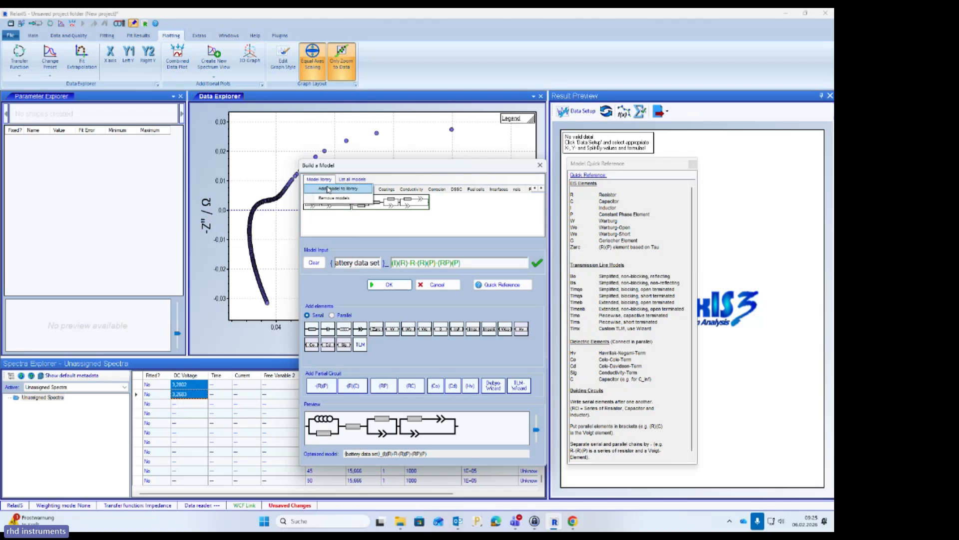
{"action": "left_click", "coordinate": [330, 189]}
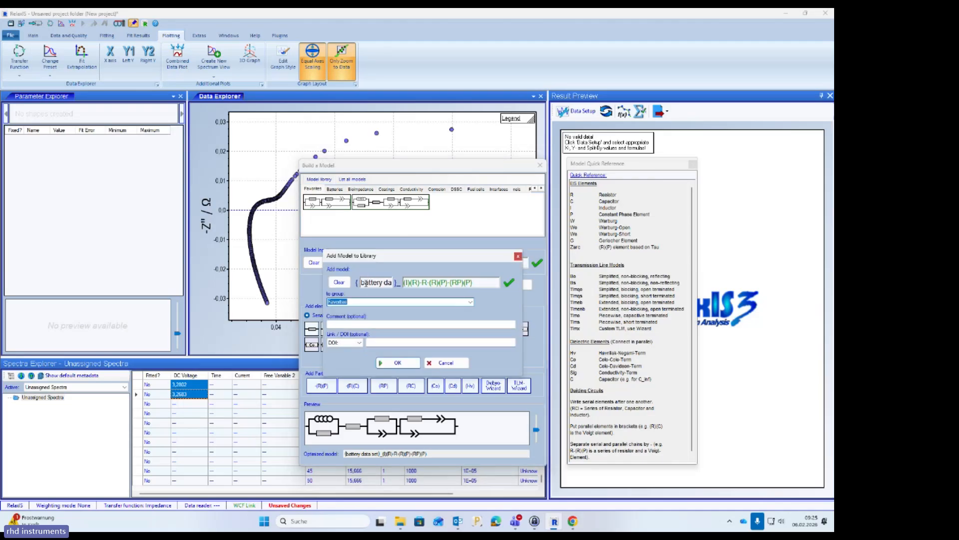
{"action": "left_click", "coordinate": [361, 283]}
{"action": "left_click", "coordinate": [475, 283]}
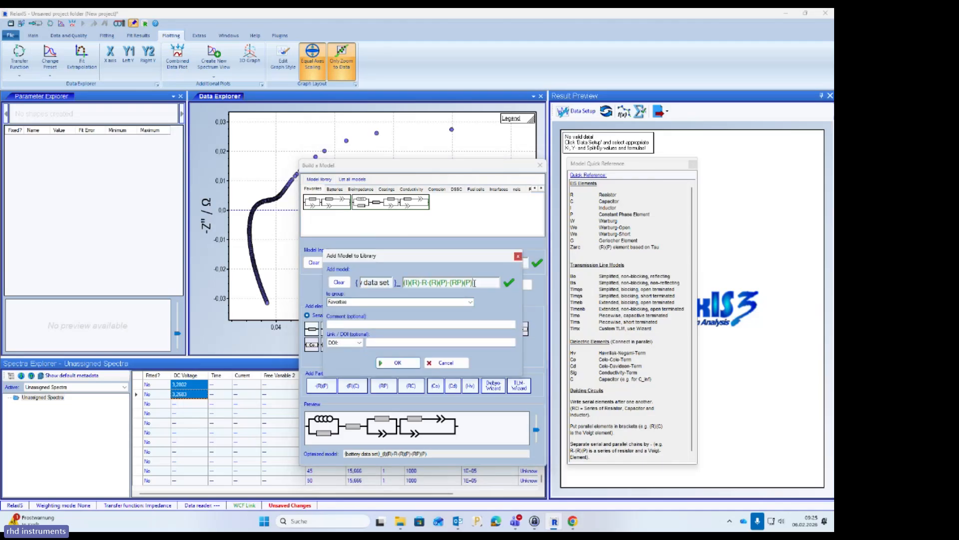
{"action": "left_click_drag", "start_coordinate": [475, 283], "coordinate": [404, 283]}
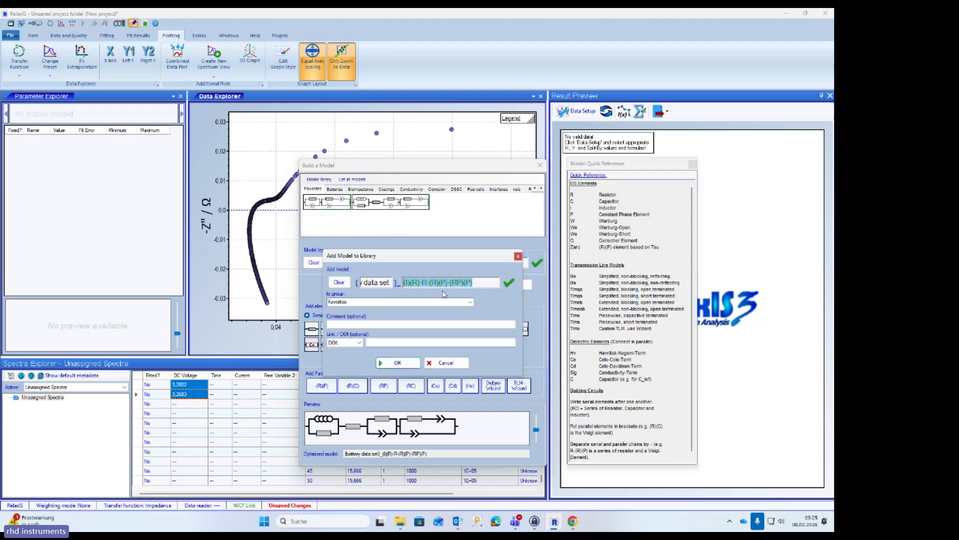
{"action": "left_click", "coordinate": [471, 303]}
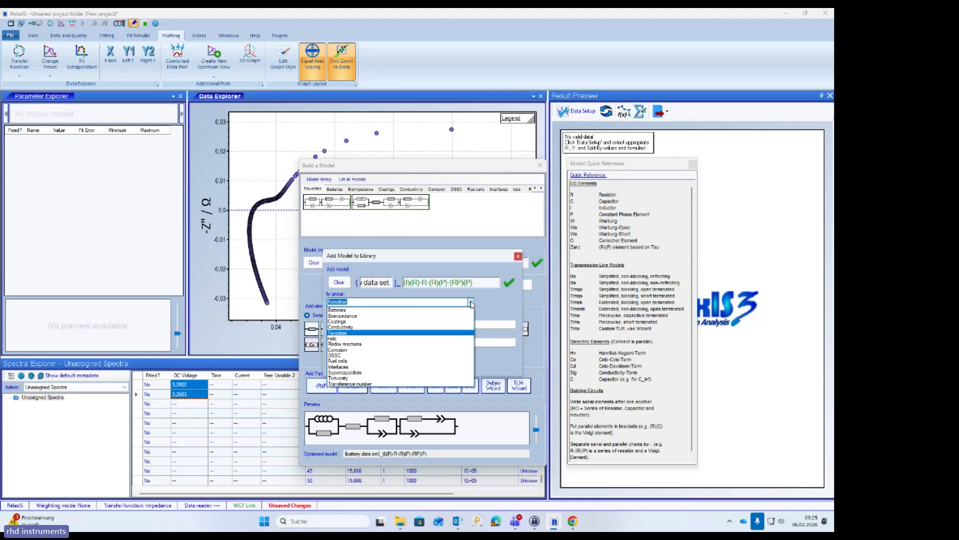
{"action": "left_click", "coordinate": [454, 333]}
{"action": "left_click", "coordinate": [448, 325]}
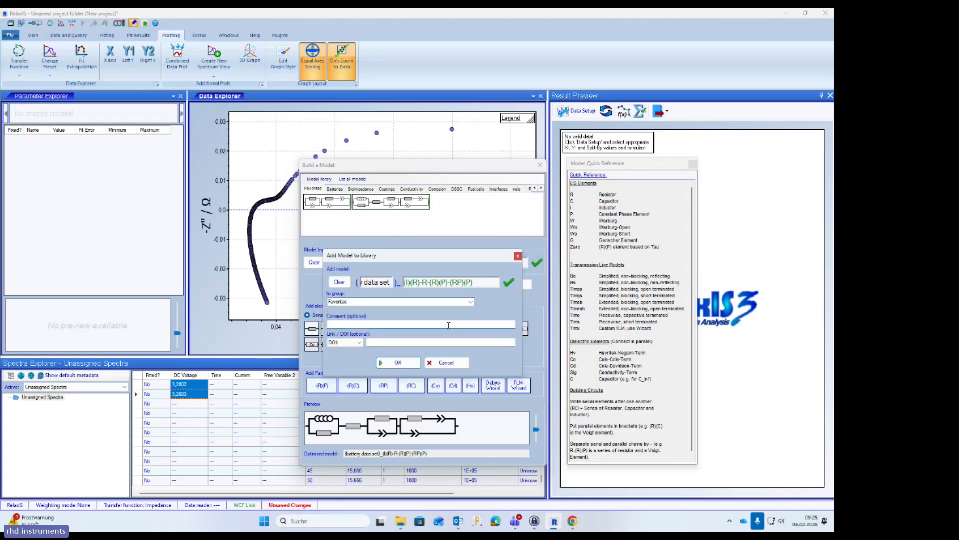
{"action": "type", "text": "This is the one and only ECM"}
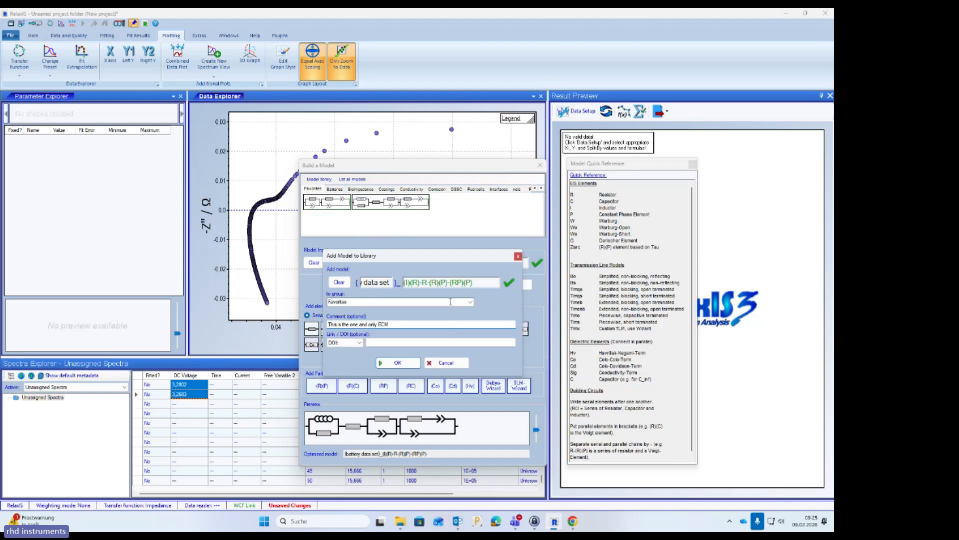
{"action": "left_click", "coordinate": [359, 342]}
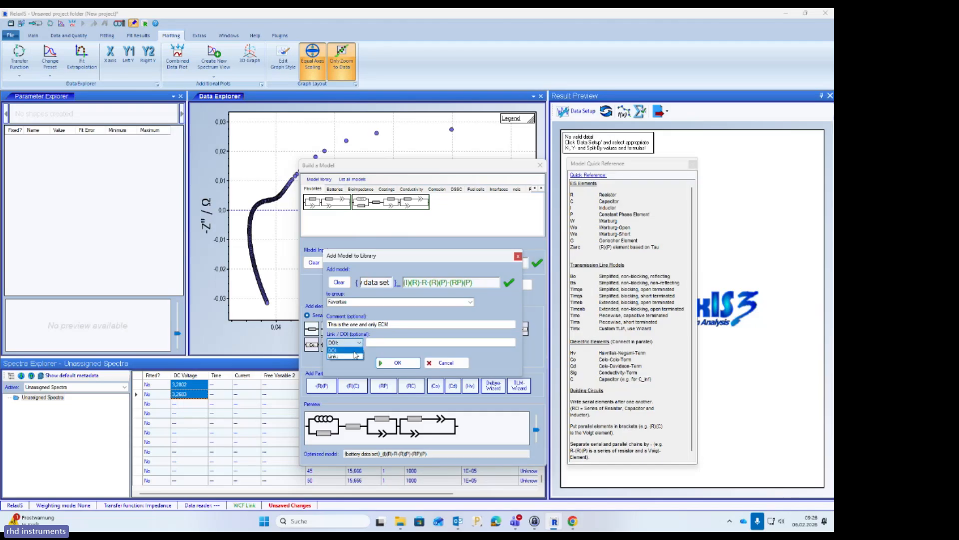
{"action": "left_click", "coordinate": [357, 344]}
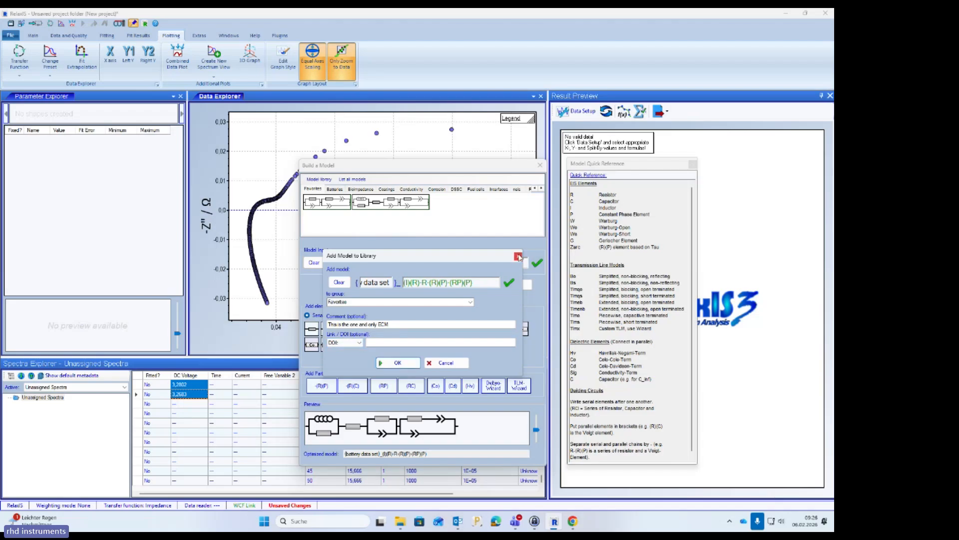
{"action": "left_click", "coordinate": [518, 256]}
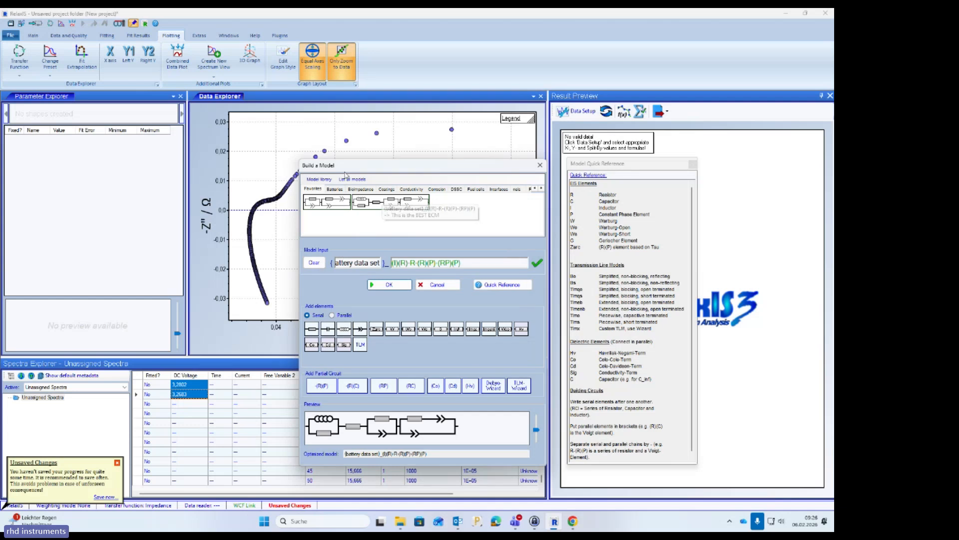
List all library models and look through the Bioimpedance, Coatings and Batteries categories
{"action": "left_click", "coordinate": [320, 180]}
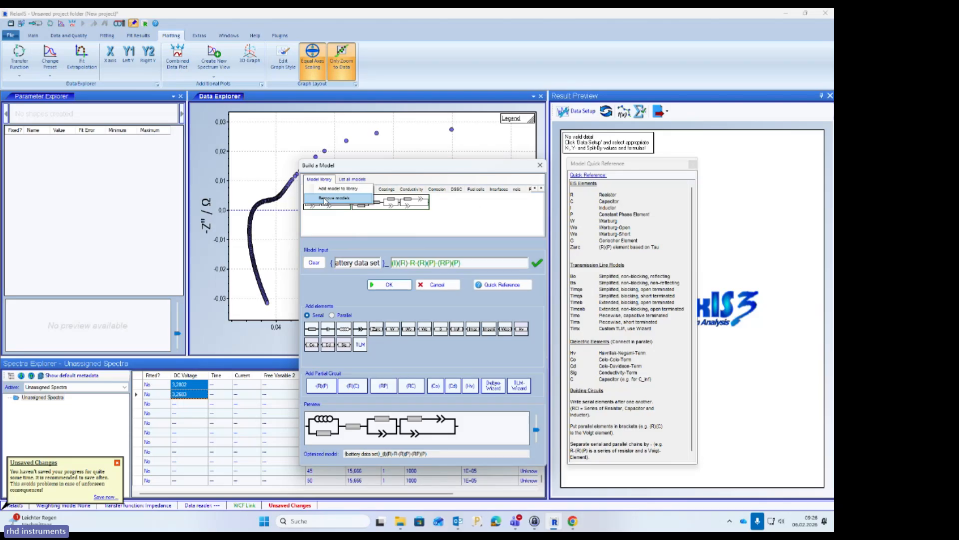
{"action": "left_click", "coordinate": [325, 199]}
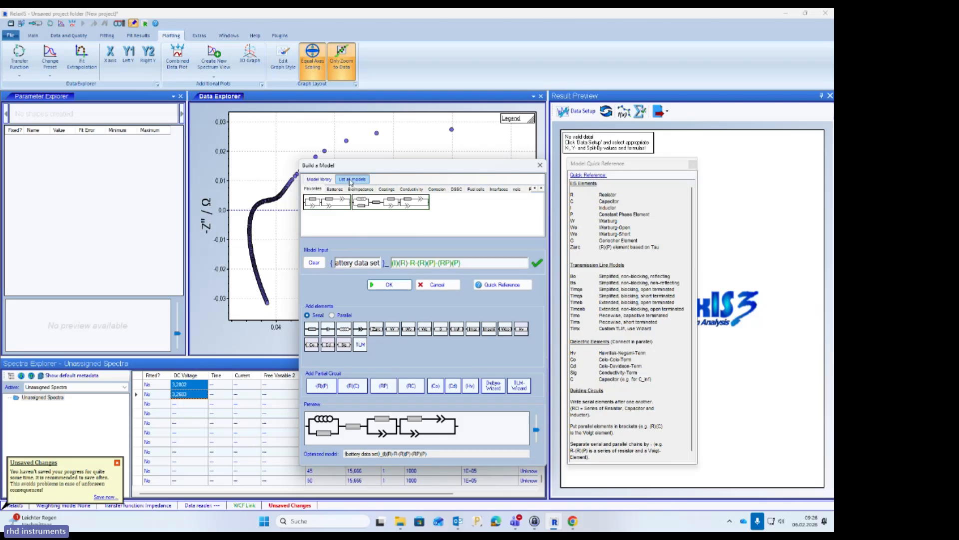
{"action": "left_click", "coordinate": [352, 180]}
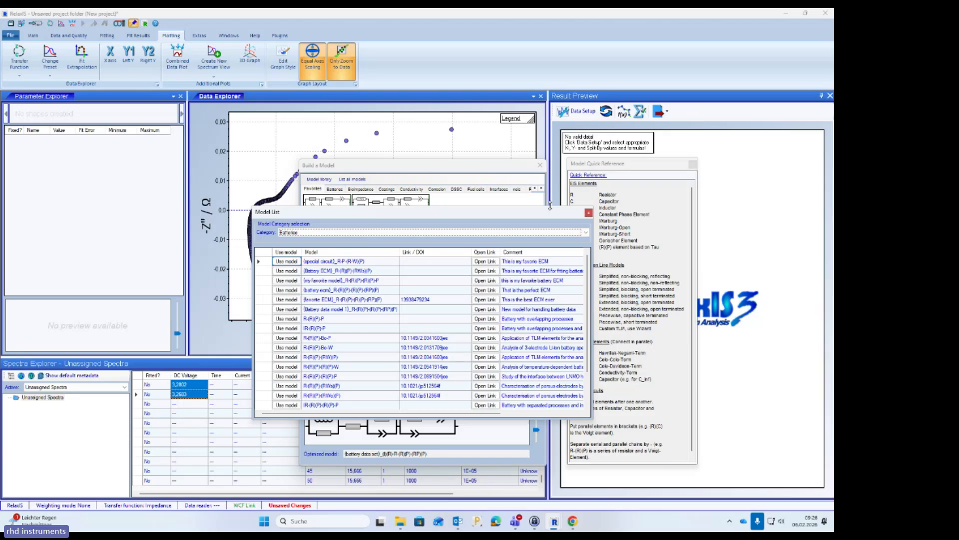
{"action": "left_click_drag", "start_coordinate": [551, 207], "coordinate": [551, 170]}
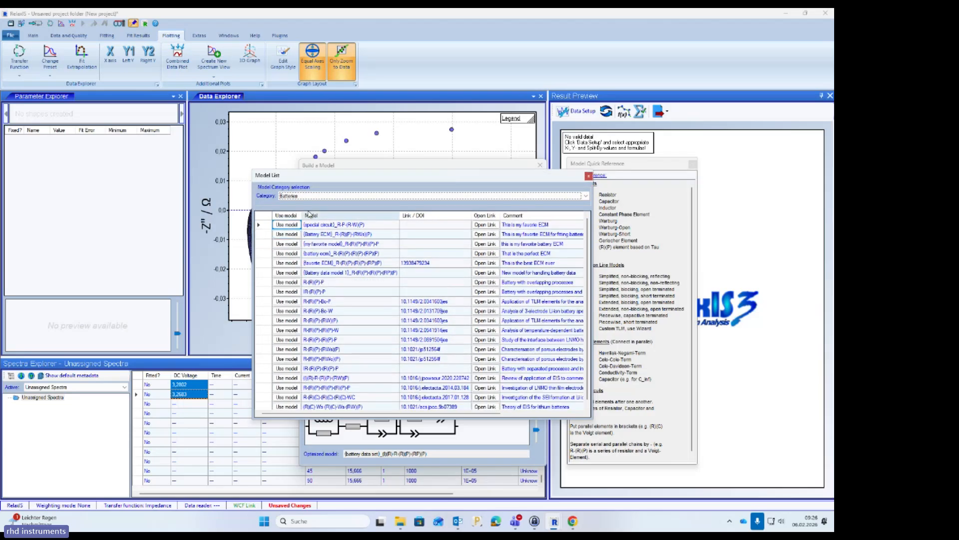
{"action": "left_click", "coordinate": [314, 197]}
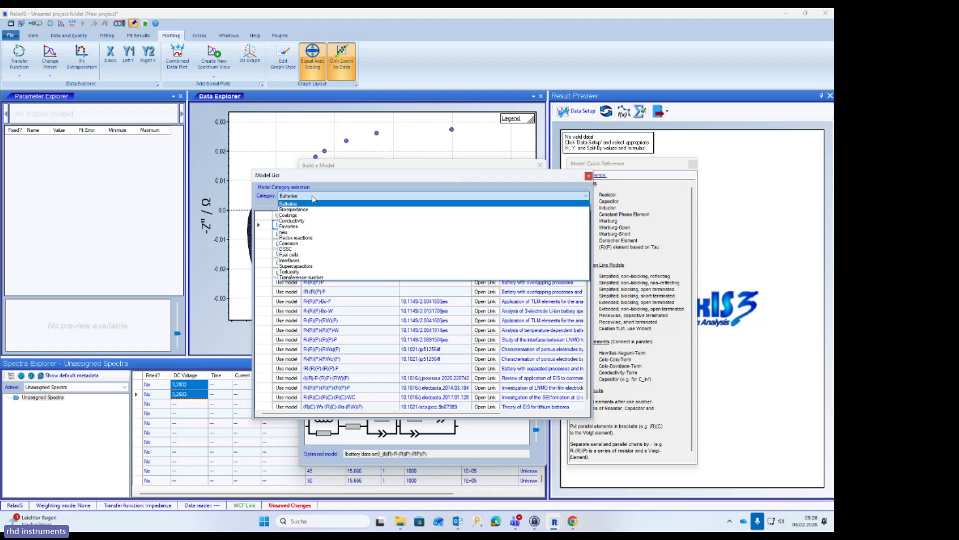
{"action": "left_click", "coordinate": [307, 209]}
{"action": "left_click", "coordinate": [308, 196]}
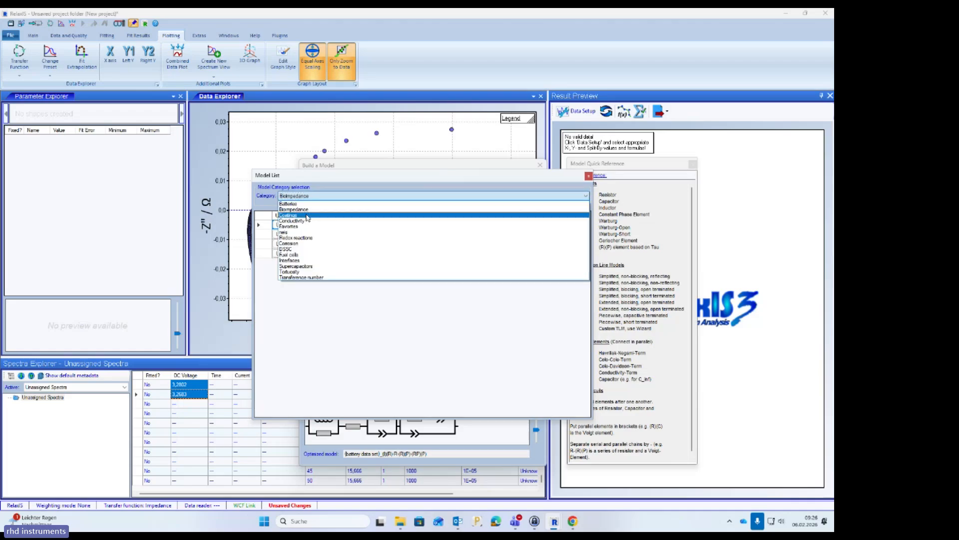
{"action": "left_click", "coordinate": [306, 215]}
{"action": "left_click", "coordinate": [307, 195]}
{"action": "left_click", "coordinate": [309, 204]}
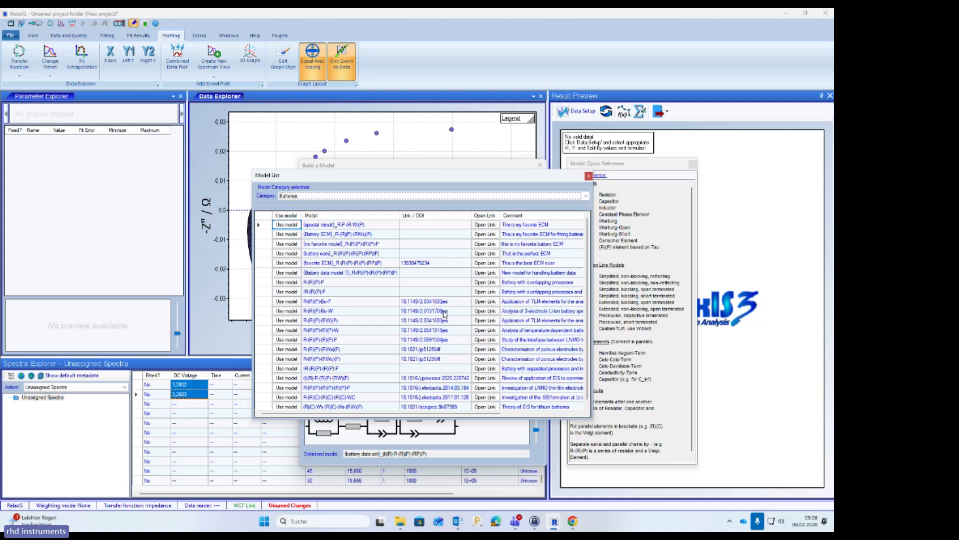
Open the article linked to the battery model for analysis of 3-electrode Li-ion battery spectra, return to RelaxIS and close the model list
{"action": "left_click_drag", "start_coordinate": [425, 413], "coordinate": [501, 413]}
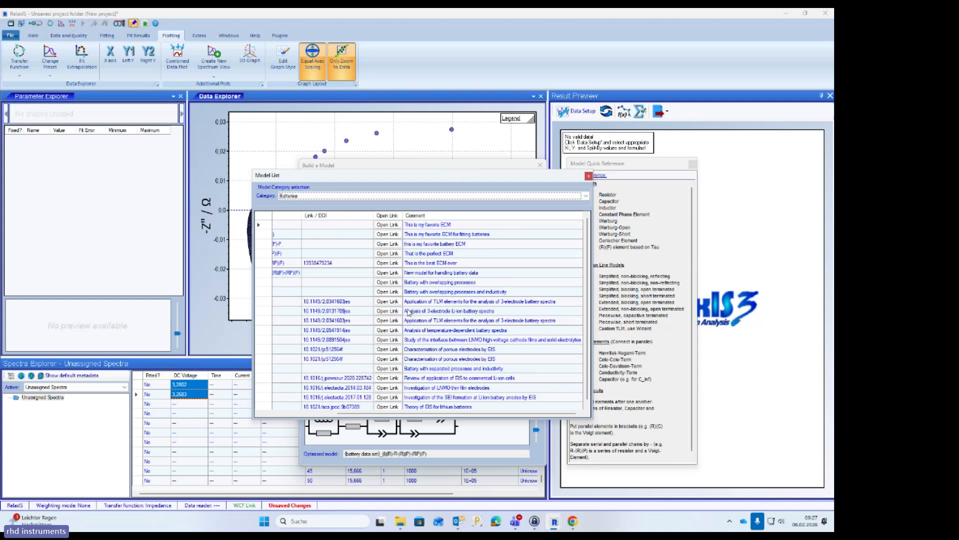
{"action": "left_click", "coordinate": [395, 314]}
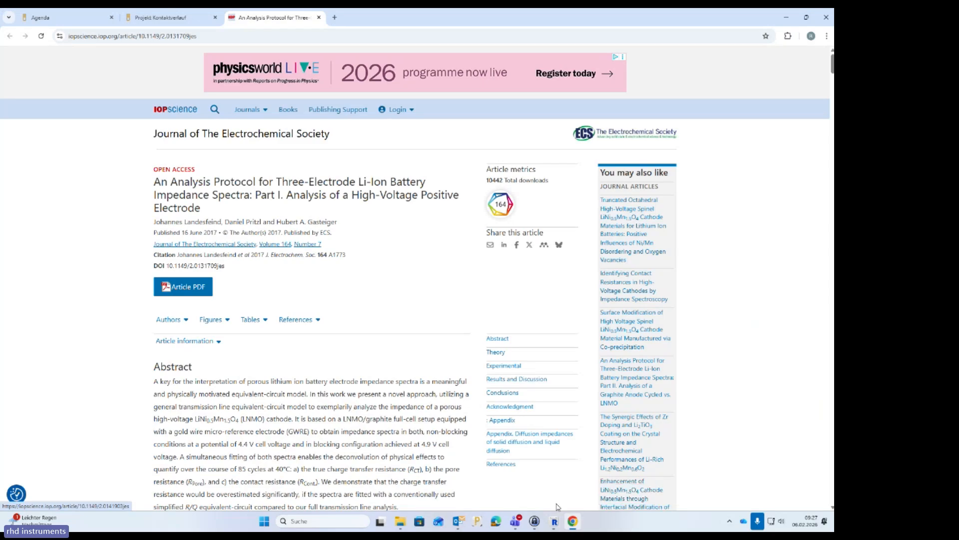
{"action": "mouse_move", "coordinate": [560, 523]}
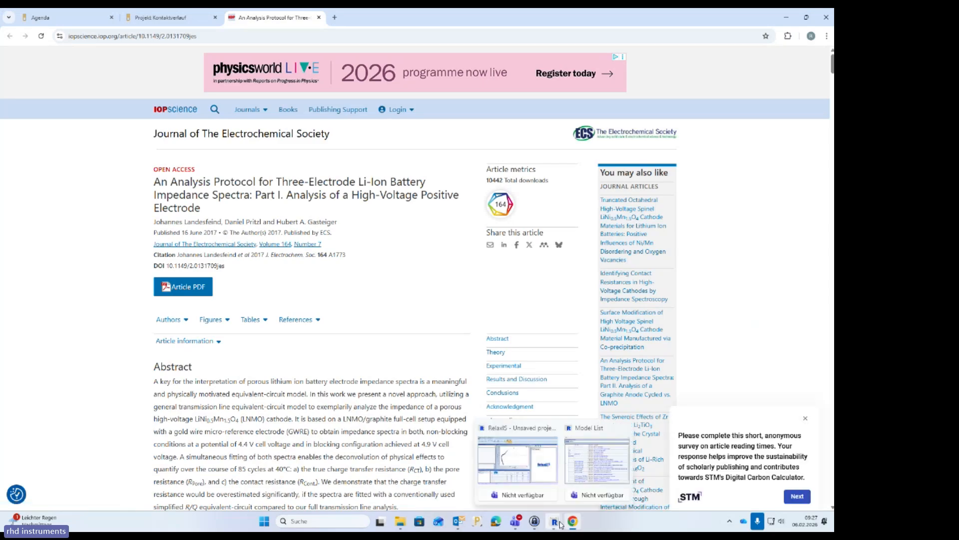
{"action": "left_click", "coordinate": [543, 476]}
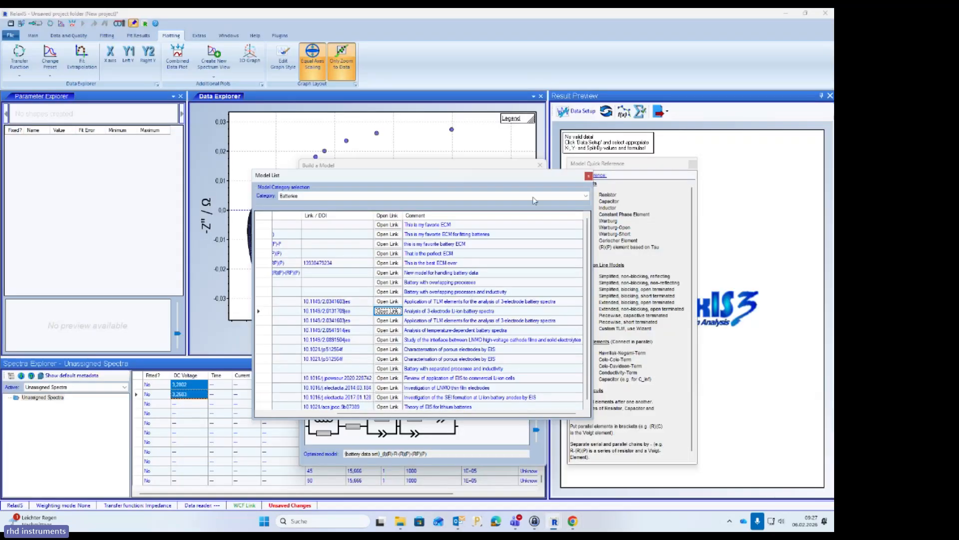
{"action": "left_click", "coordinate": [589, 176]}
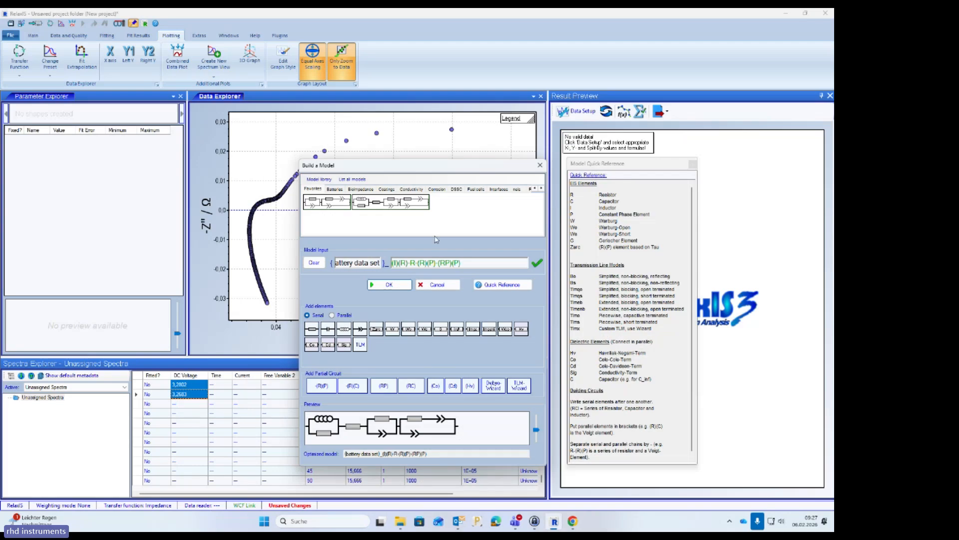
Assign the selected spectra to the model (I)(R)-R-(R)(P)-(RP)(P) and enlarge the circuit preview
{"action": "left_click", "coordinate": [389, 285]}
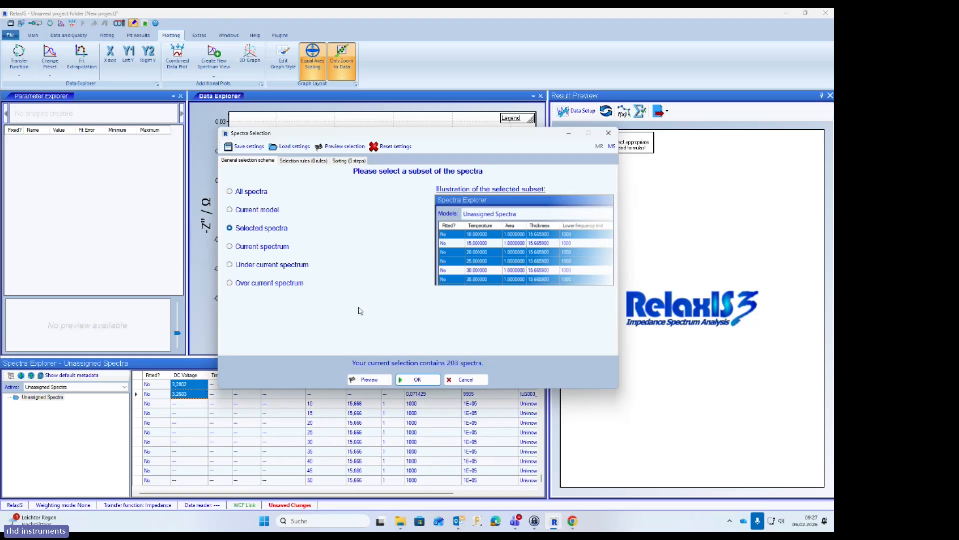
{"action": "left_click", "coordinate": [417, 380]}
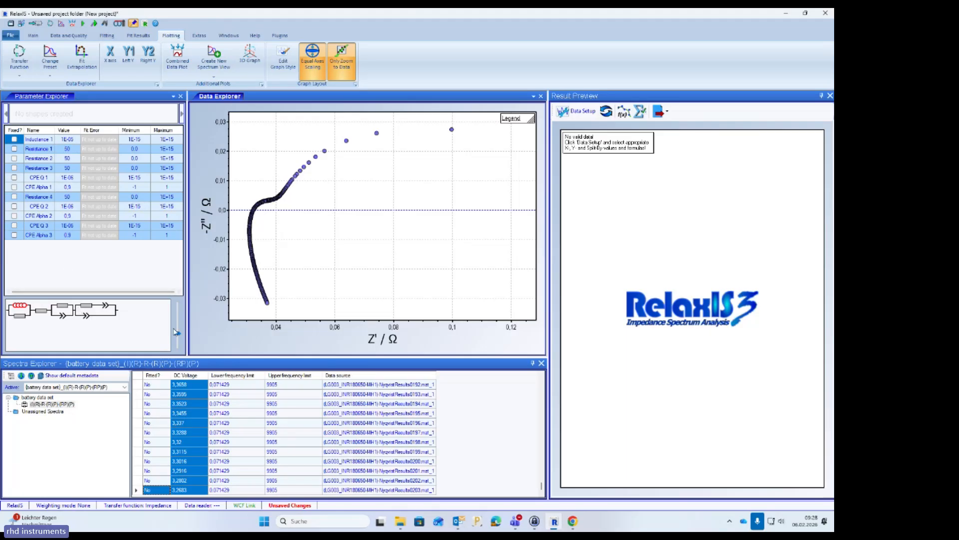
{"action": "left_click_drag", "start_coordinate": [177, 334], "coordinate": [178, 329]}
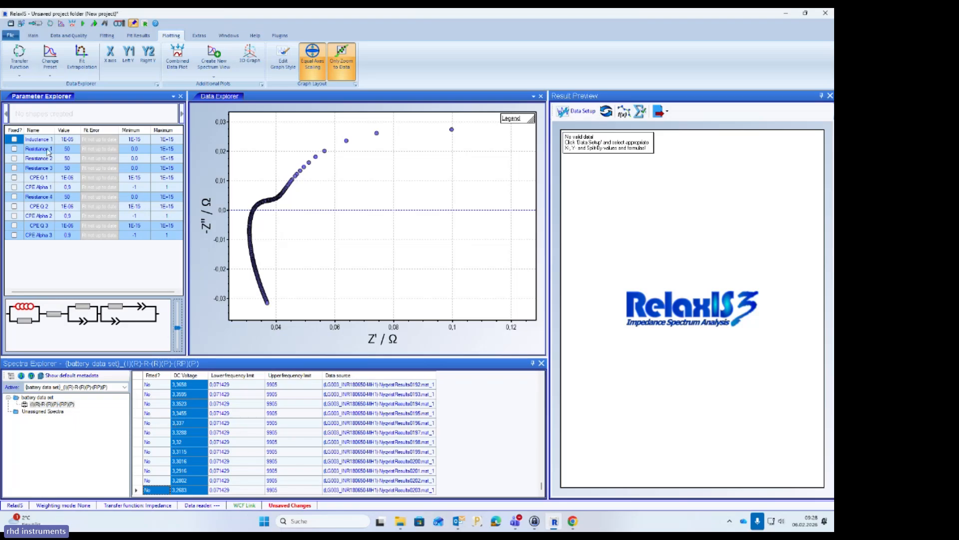
Highlight Resistance 1, Resistance 2 and CPE Q 1 in the circuit preview to identify their elements
{"action": "left_click", "coordinate": [49, 150]}
{"action": "left_click", "coordinate": [45, 159]}
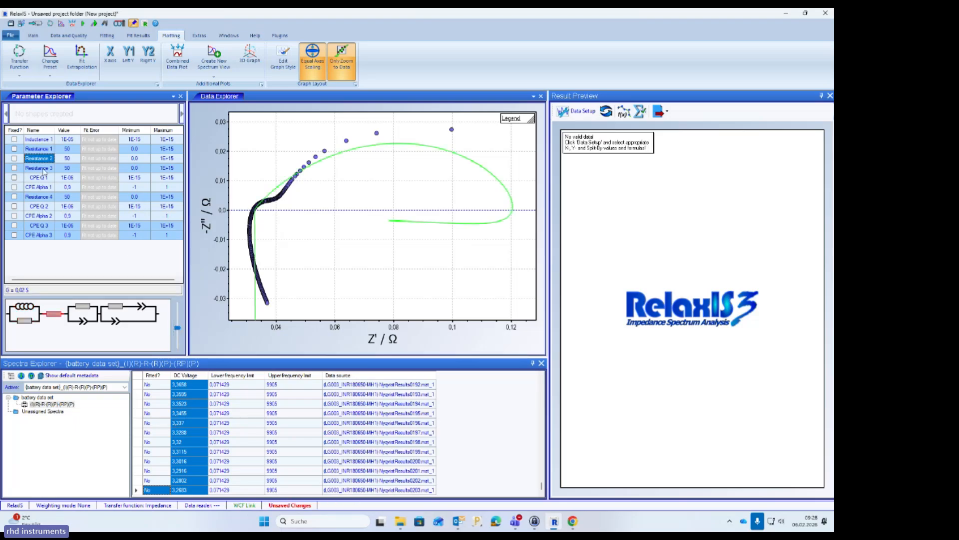
{"action": "left_click", "coordinate": [44, 177]}
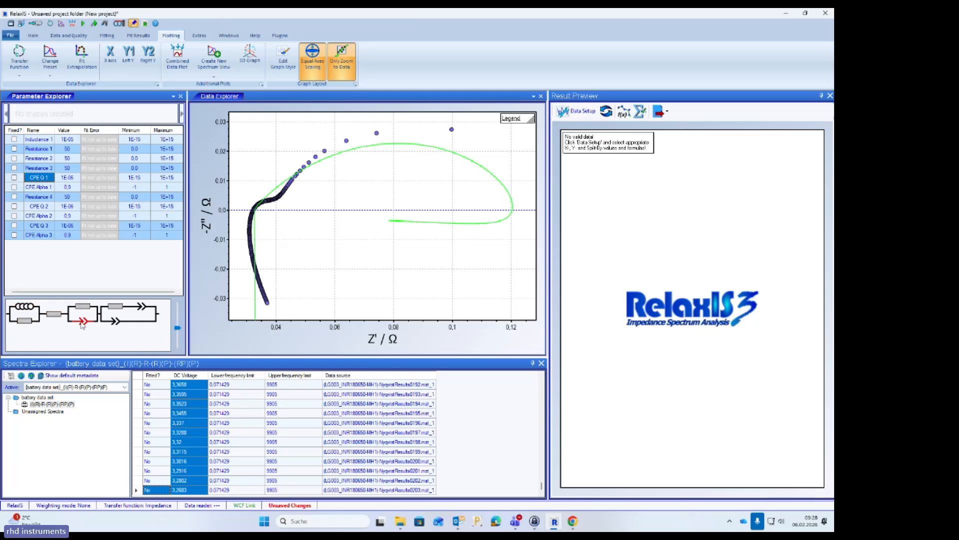
Compare the spectra in the battery data set model group with the unassigned spectra, ending on the battery model group
{"action": "left_click", "coordinate": [44, 398]}
{"action": "left_click", "coordinate": [46, 405]}
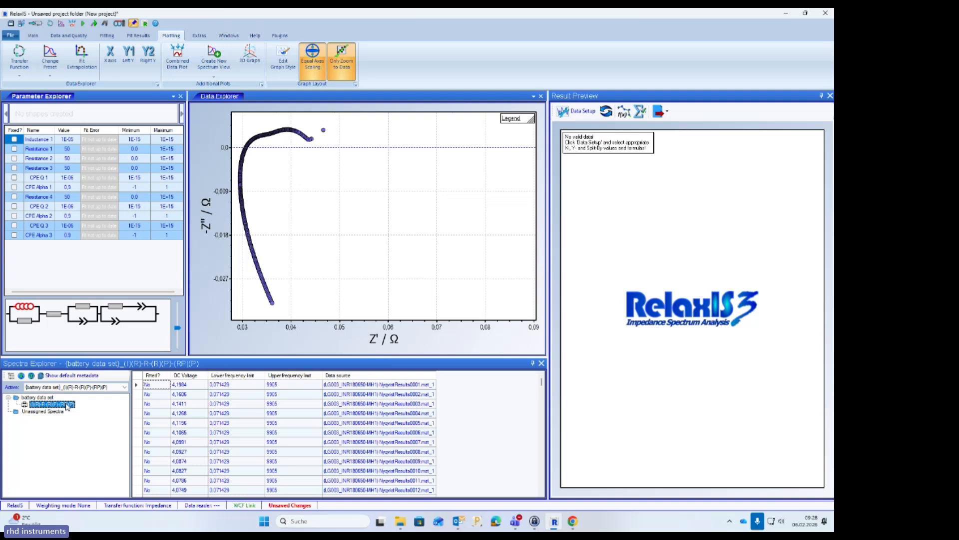
{"action": "left_click", "coordinate": [60, 412]}
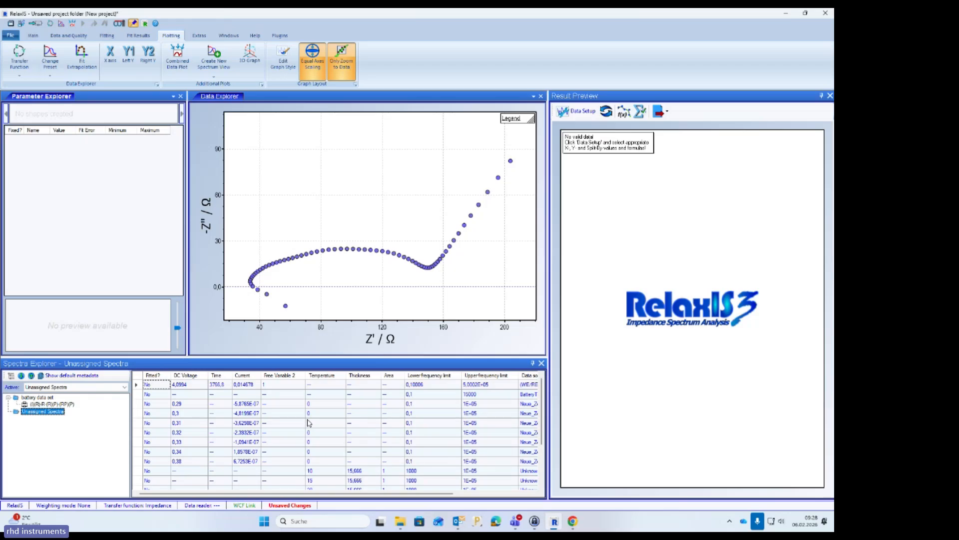
{"action": "left_click", "coordinate": [64, 406]}
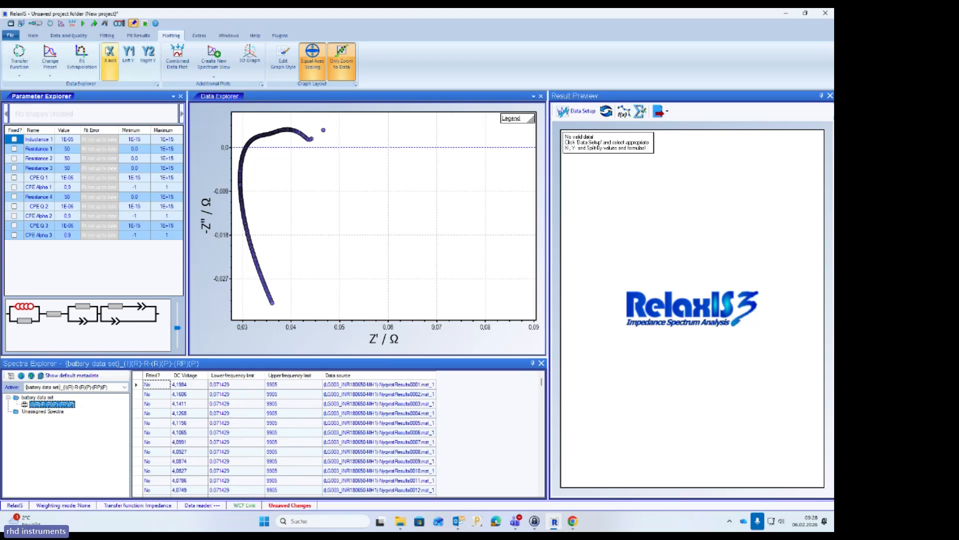
Open the Custom Auto Fit settings for the first spectrum of the battery data set
{"action": "left_click", "coordinate": [107, 36]}
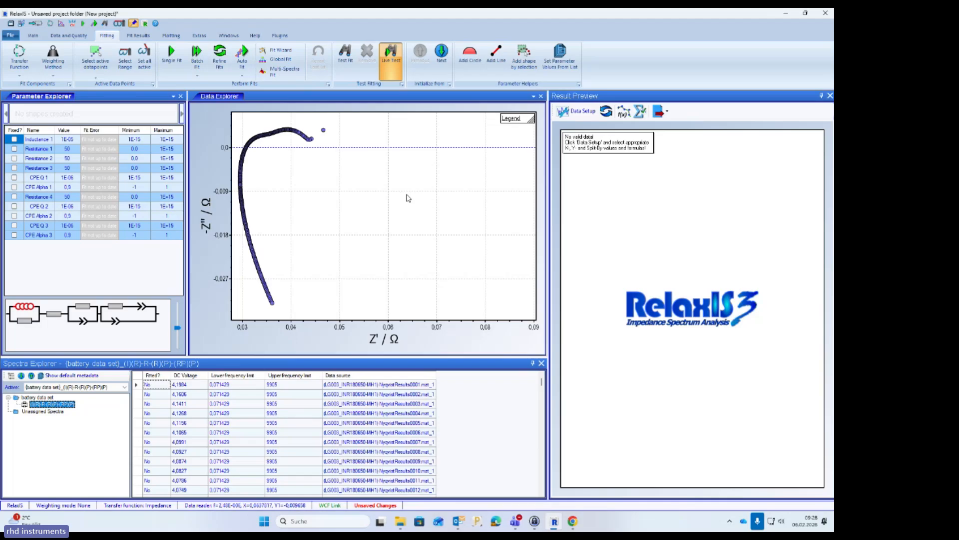
{"action": "left_click", "coordinate": [192, 388]}
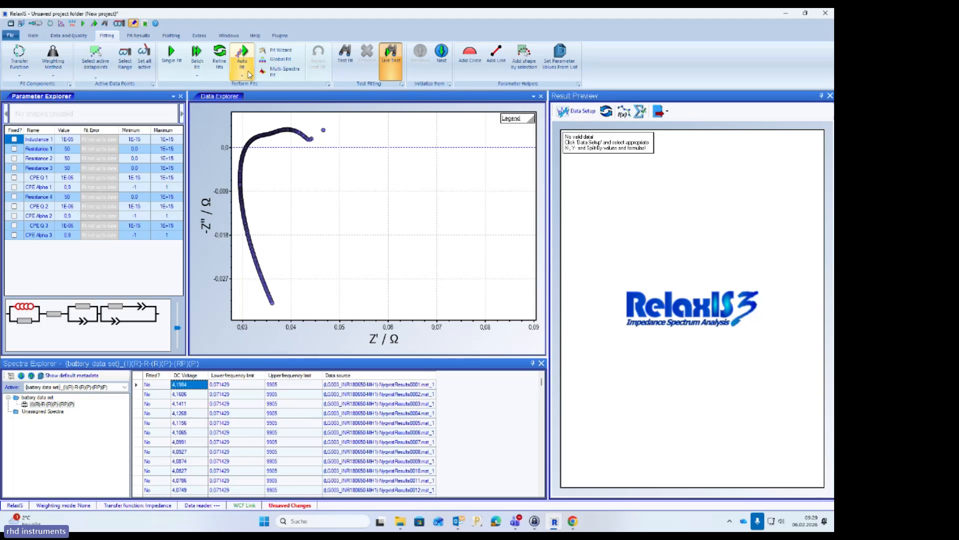
{"action": "left_click", "coordinate": [248, 75]}
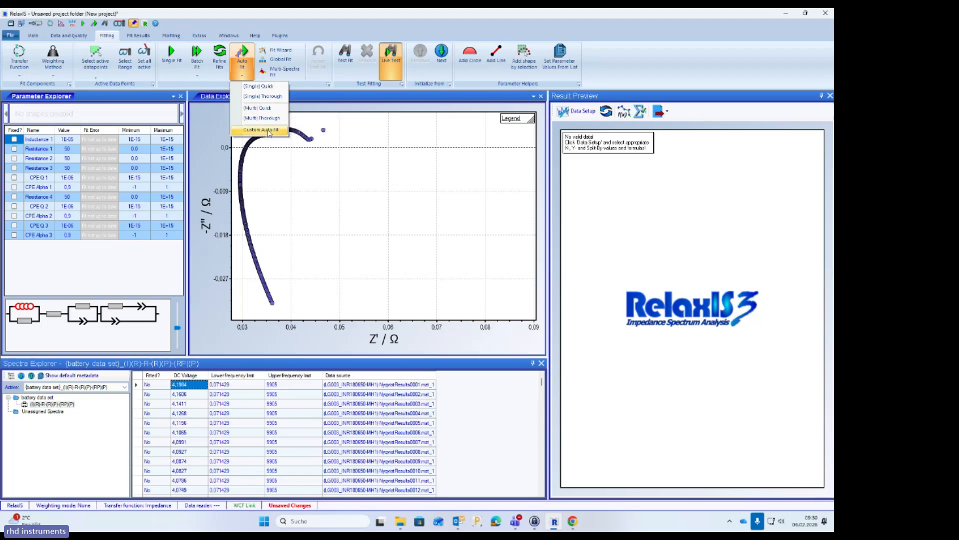
{"action": "left_click", "coordinate": [268, 132]}
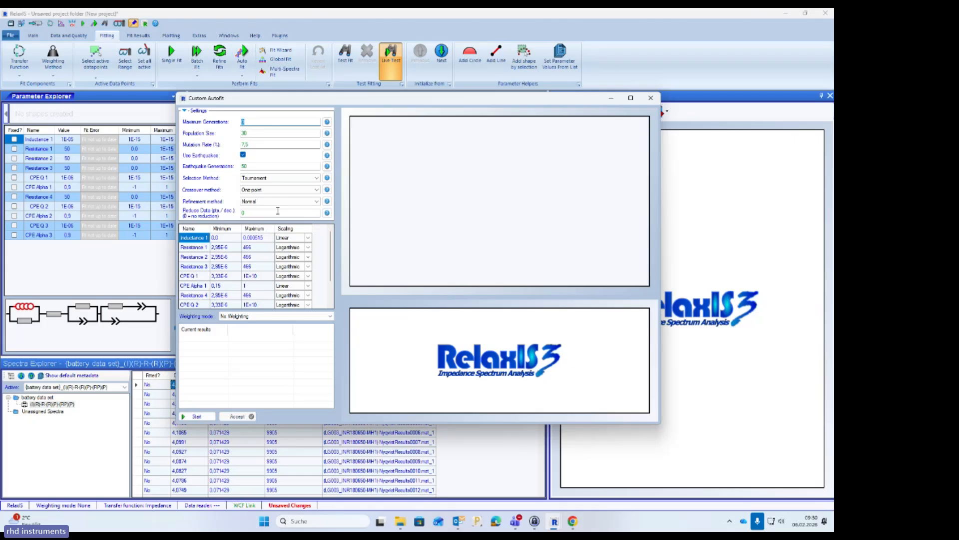
Read the explanations of Maximum Generations and Population Size in the Custom Autofit settings, and close them without starting a fit
{"action": "left_click", "coordinate": [327, 123]}
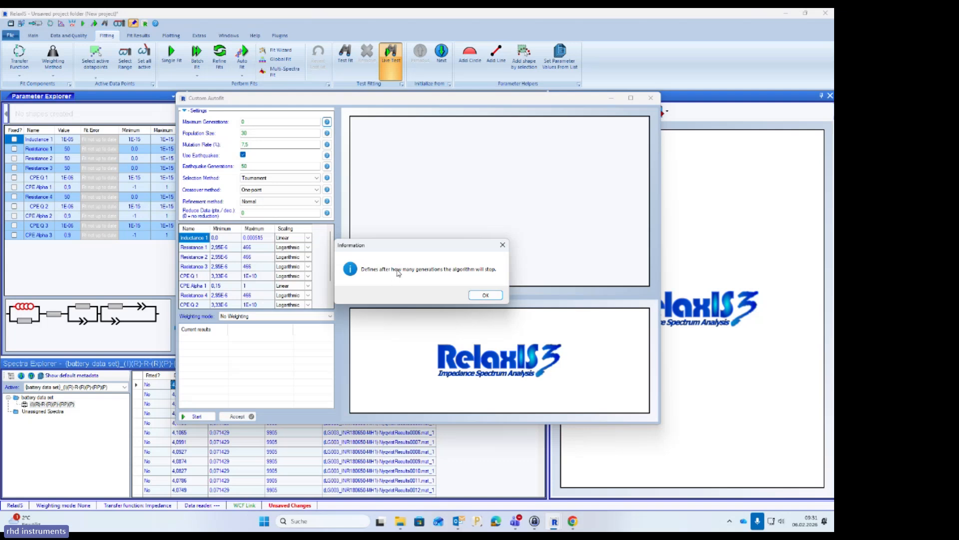
{"action": "left_click", "coordinate": [503, 244]}
{"action": "left_click", "coordinate": [327, 132]}
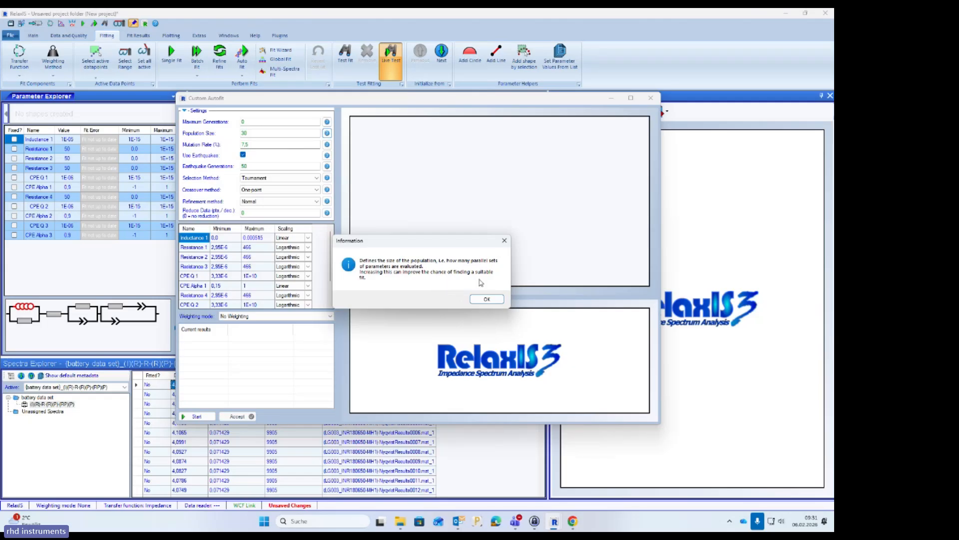
{"action": "left_click", "coordinate": [504, 240]}
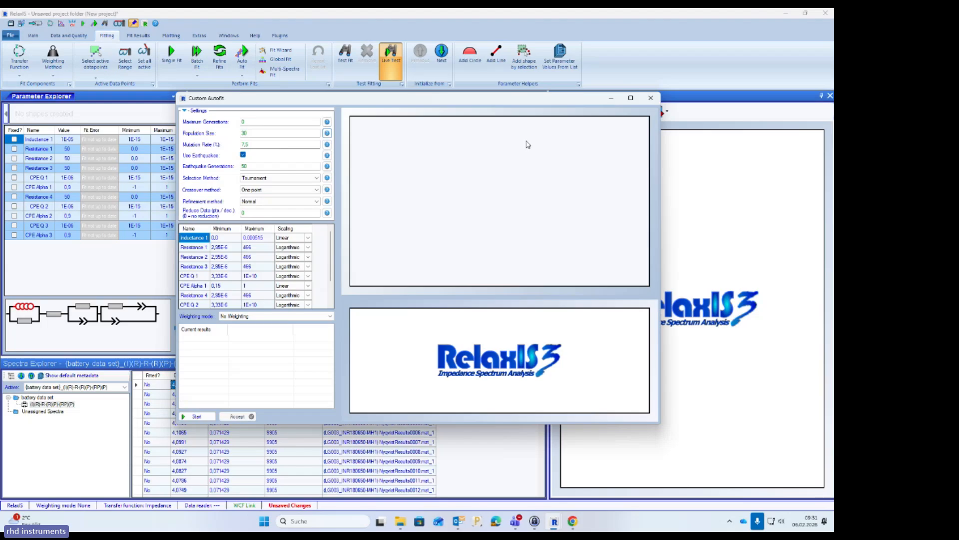
{"action": "left_click", "coordinate": [651, 98]}
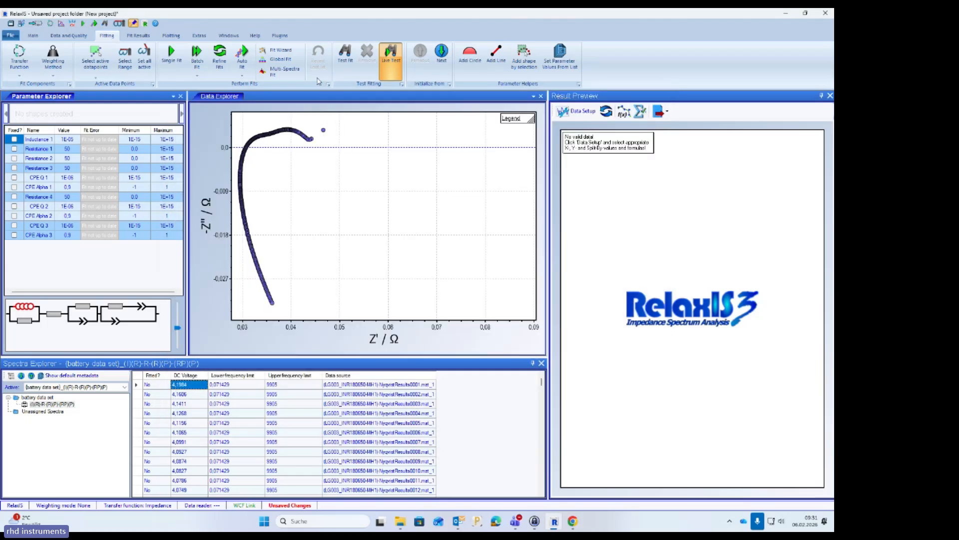
Run a quick single Auto Fit on the first battery spectrum, and run Auto Fit on the second spectrum (DC voltage 4,1606)
{"action": "left_click", "coordinate": [243, 74]}
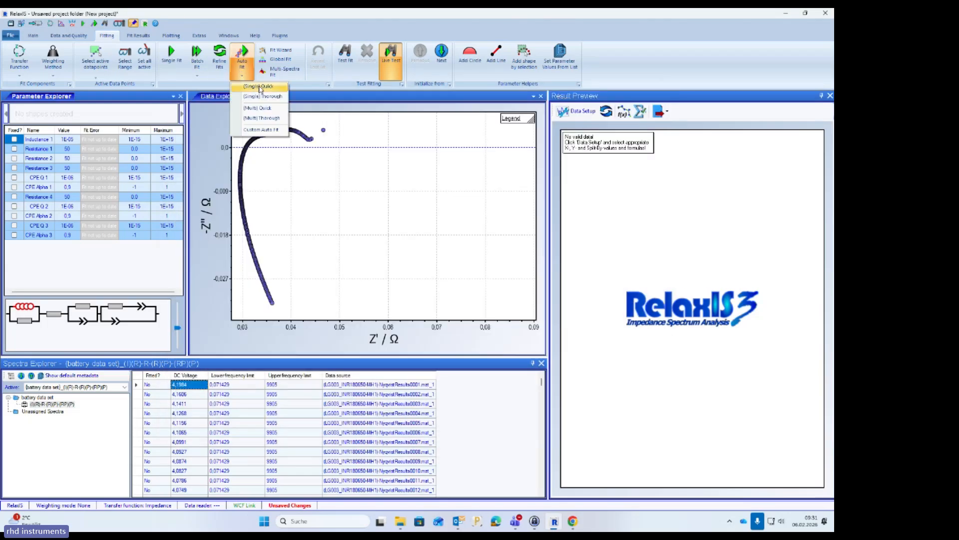
{"action": "left_click", "coordinate": [259, 87]}
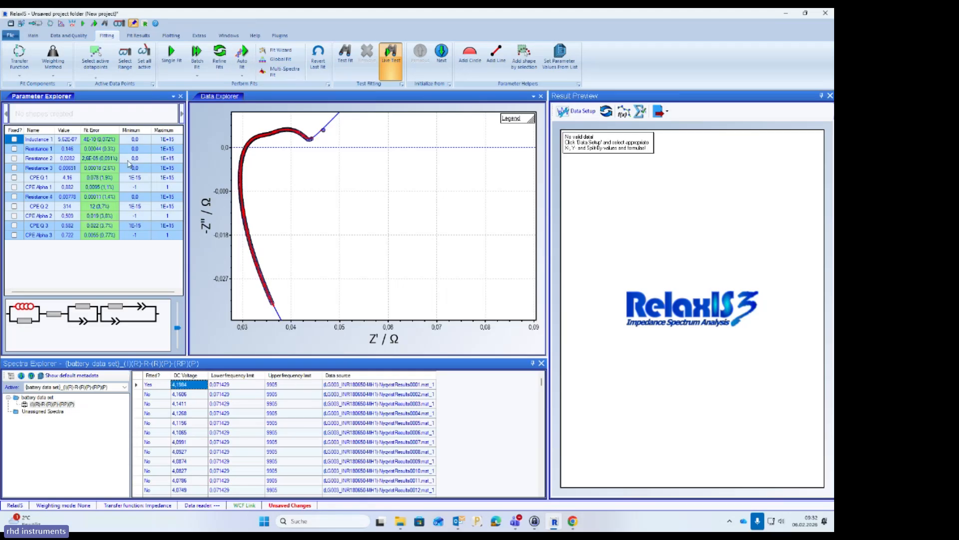
{"action": "left_click", "coordinate": [213, 396]}
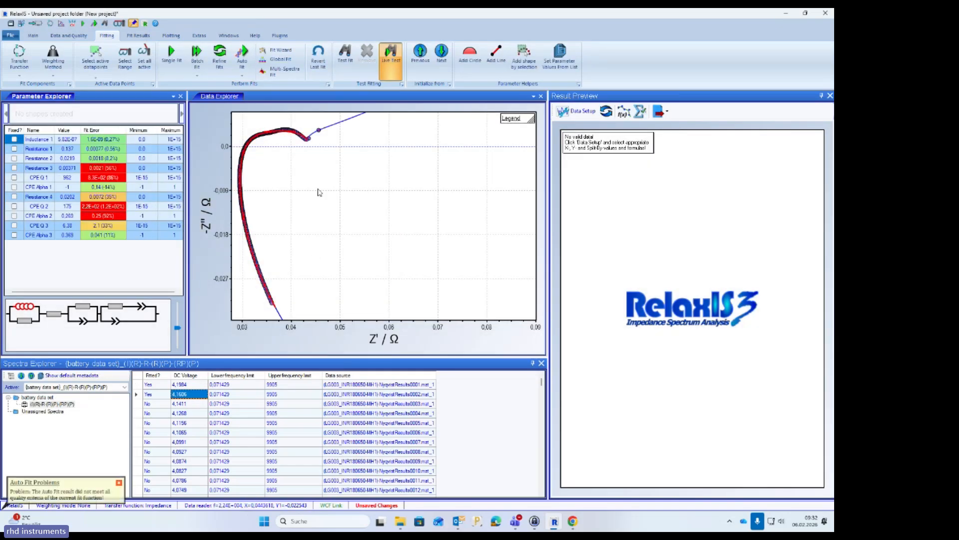
{"action": "left_click", "coordinate": [245, 50]}
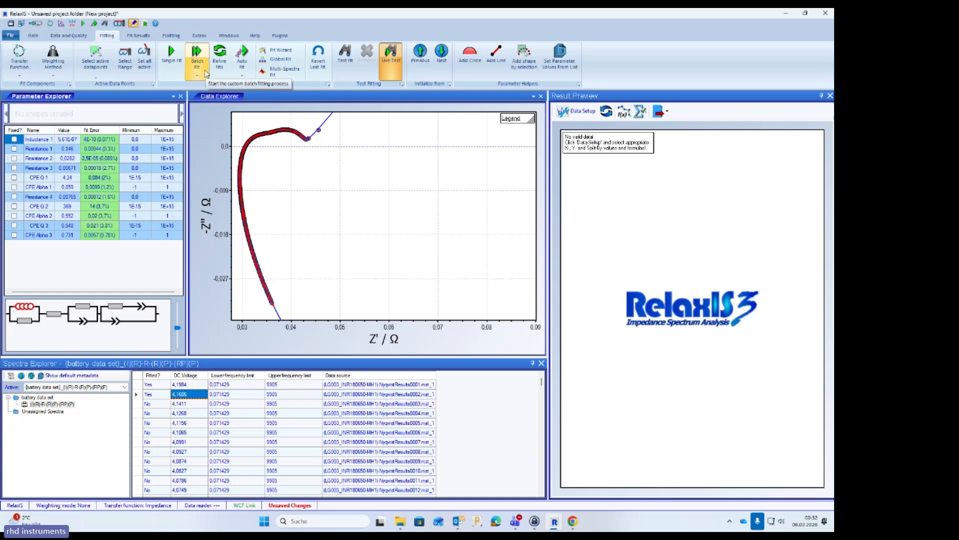
Run an instant downwards batch fit from the second battery spectrum, and display the fit of the seventh spectrum
{"action": "left_click", "coordinate": [201, 75]}
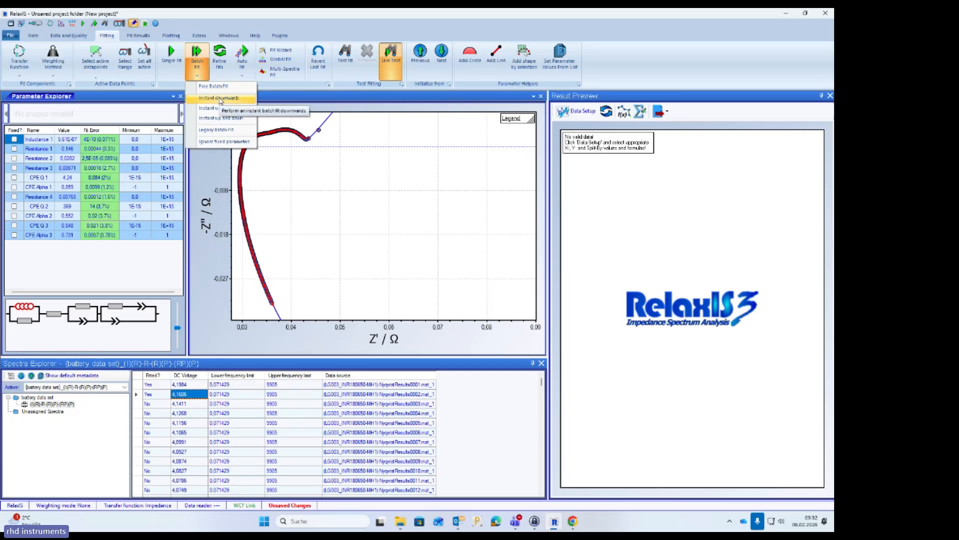
{"action": "mouse_move", "coordinate": [542, 384]}
{"action": "left_mouse_down"}
{"action": "mouse_move", "coordinate": [547, 488]}
{"action": "mouse_move", "coordinate": [540, 375]}
{"action": "left_mouse_up"}
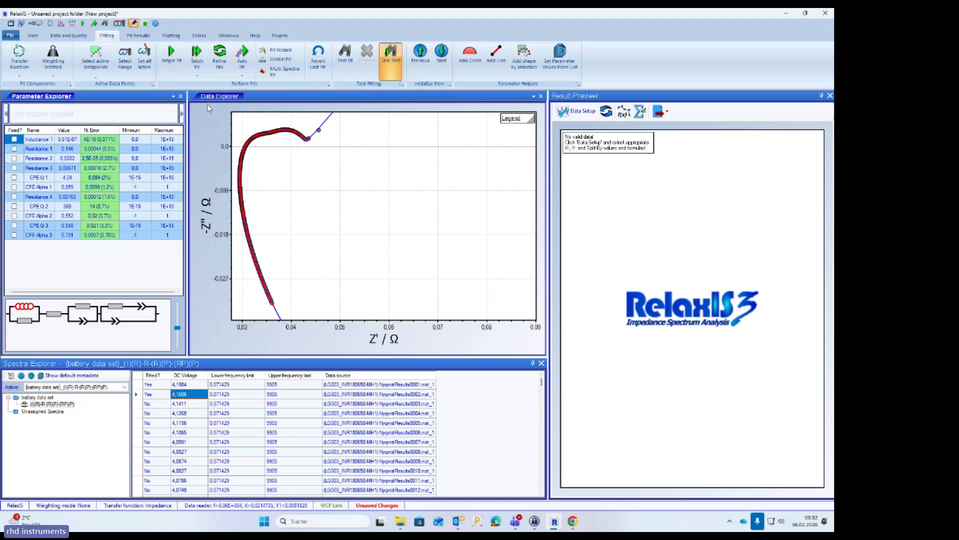
{"action": "left_click", "coordinate": [197, 72]}
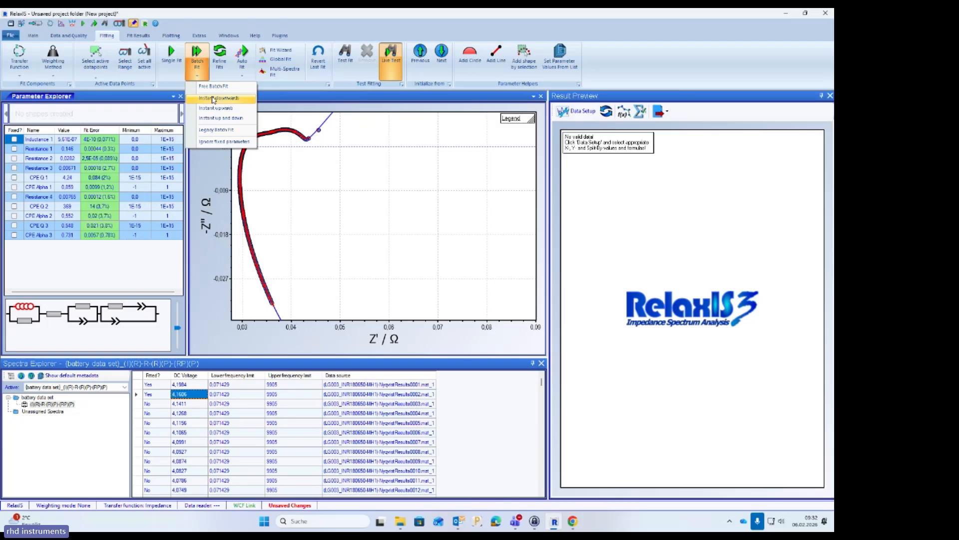
{"action": "left_click", "coordinate": [212, 99]}
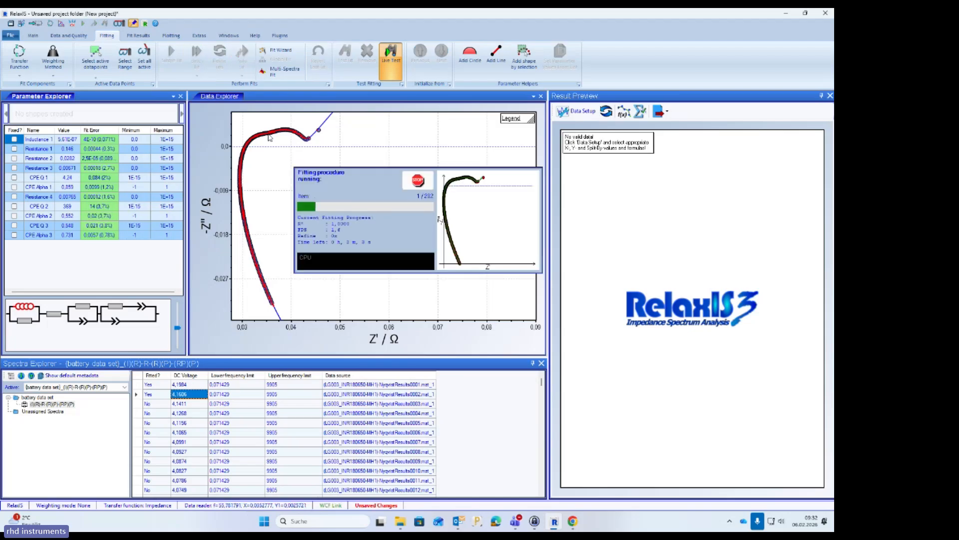
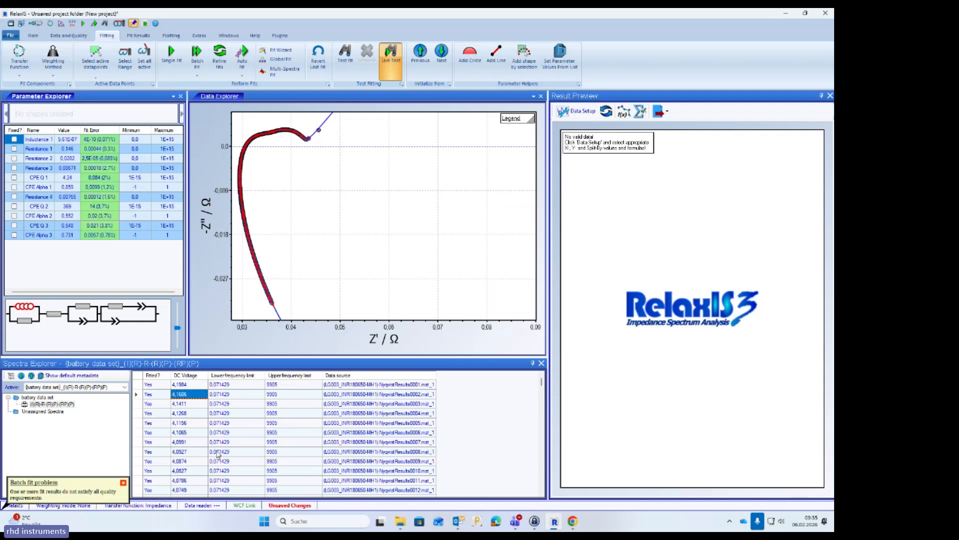
{"action": "left_click", "coordinate": [220, 441]}
{"action": "left_click", "coordinate": [221, 439]}
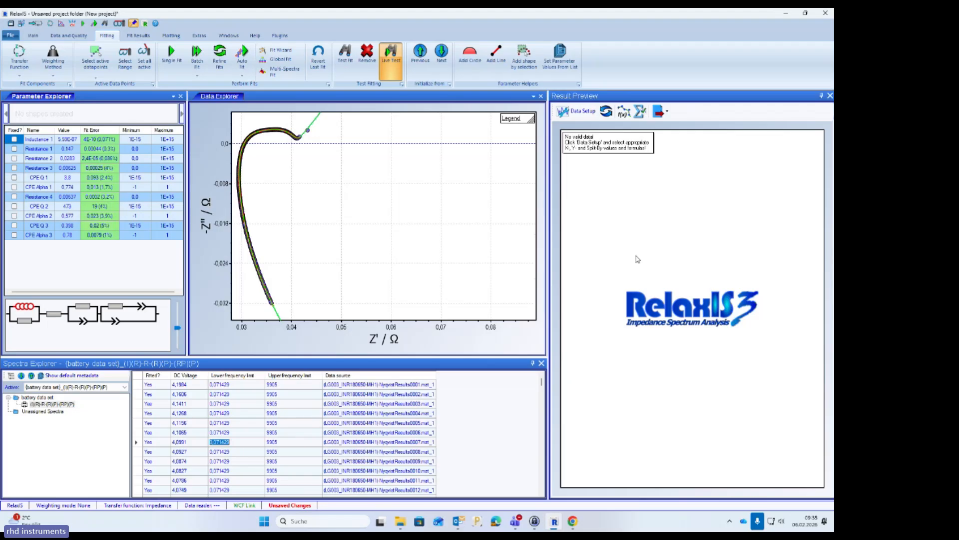
Open the data setup of the result preview and set its X-axis value to DC Voltage
{"action": "left_click", "coordinate": [591, 113]}
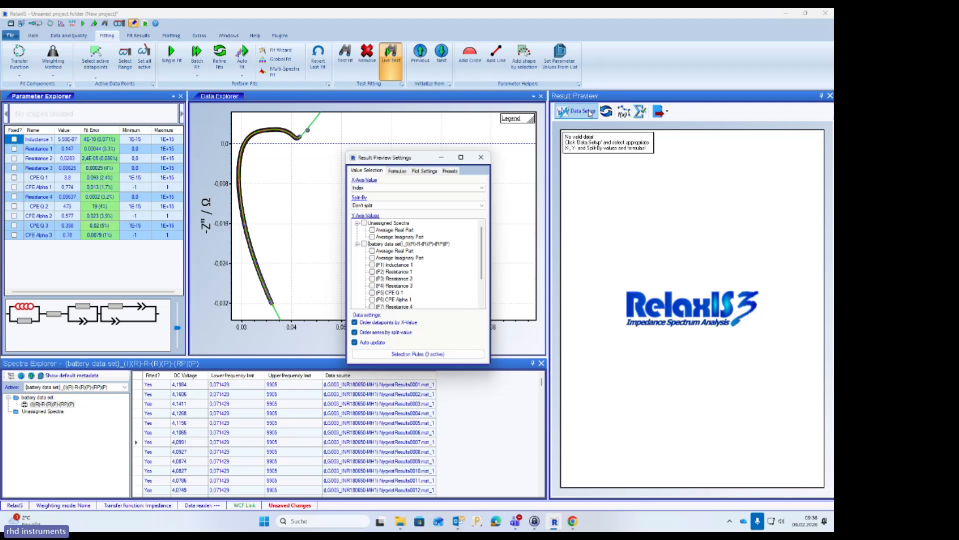
{"action": "left_click", "coordinate": [484, 188]}
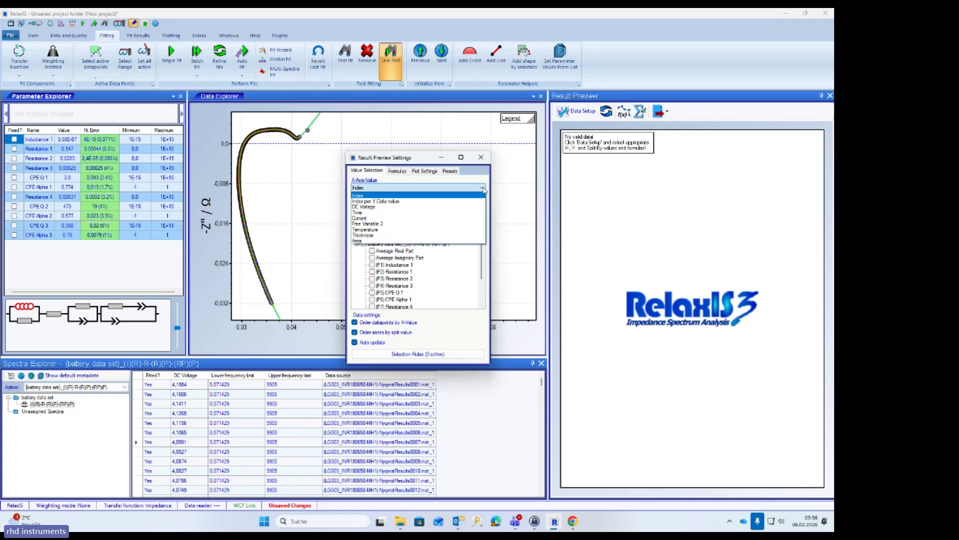
{"action": "left_click", "coordinate": [462, 206]}
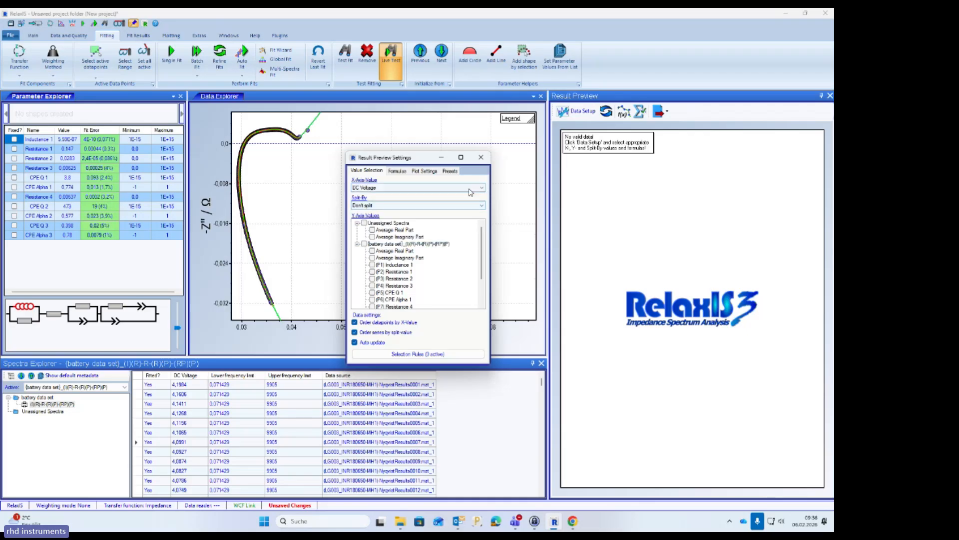
{"action": "left_click", "coordinate": [468, 189]}
{"action": "left_click", "coordinate": [446, 207]}
{"action": "left_click", "coordinate": [461, 189]}
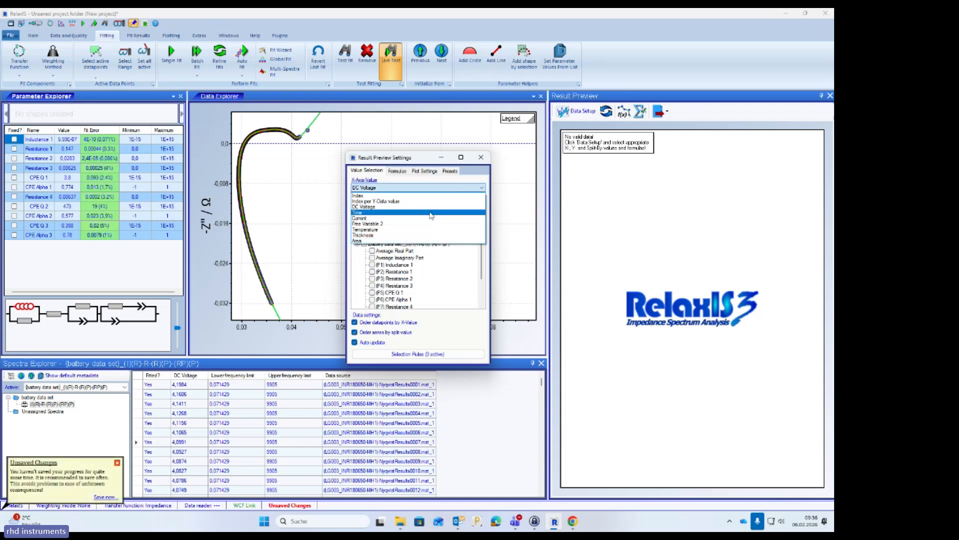
{"action": "left_click", "coordinate": [432, 207]}
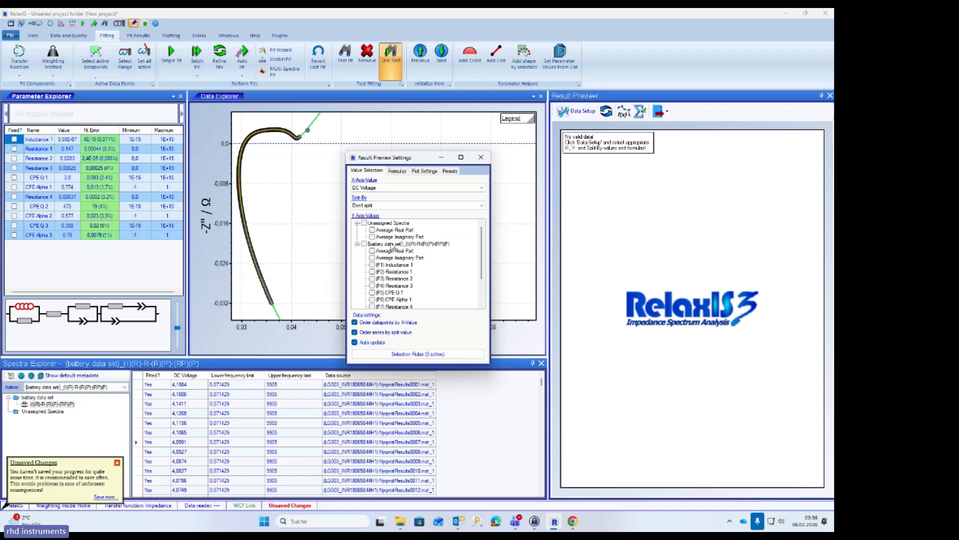
Preview Resistance 2, Resistance 4 and Resistance 3 of the battery data set one by one against DC Voltage, clearing each again
{"action": "scroll", "coordinate": [425, 250], "scroll_direction": "down", "scroll_amount": 2}
{"action": "scroll", "coordinate": [410, 240], "scroll_direction": "up", "scroll_amount": 2}
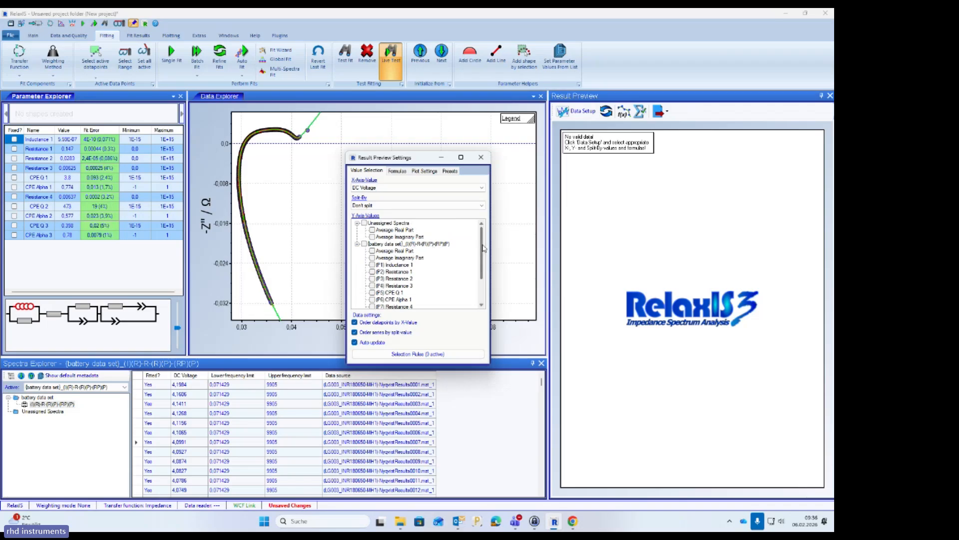
{"action": "left_click_drag", "start_coordinate": [482, 257], "coordinate": [490, 279]}
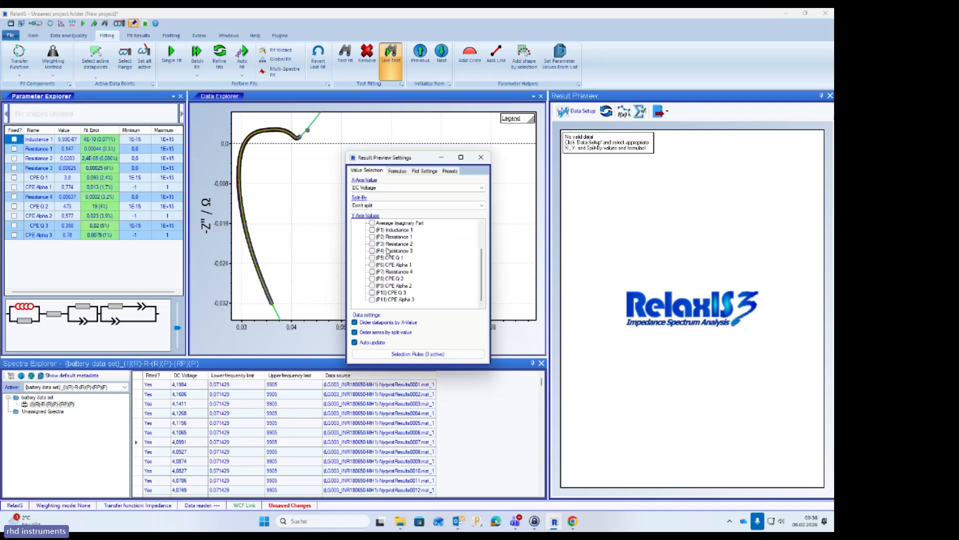
{"action": "left_click", "coordinate": [373, 244]}
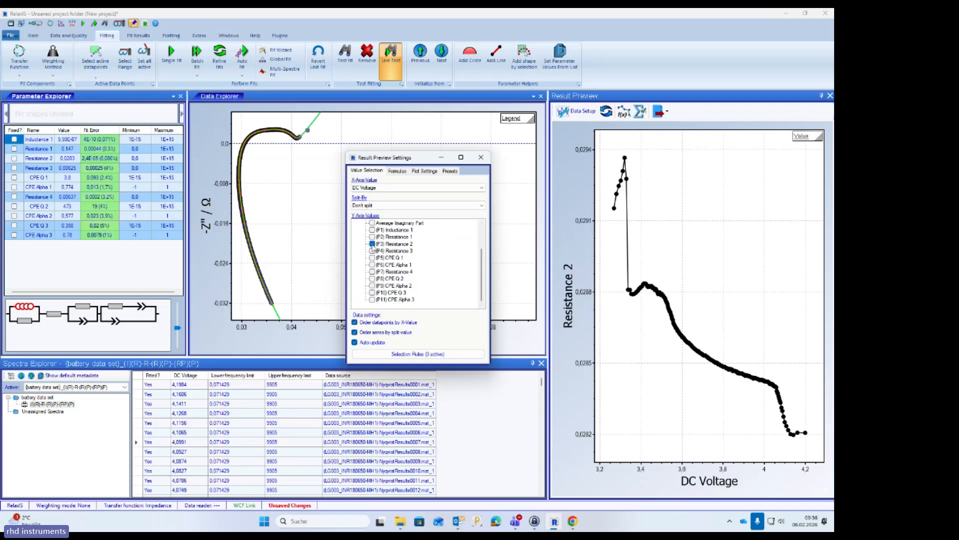
{"action": "left_click", "coordinate": [372, 243]}
{"action": "left_click", "coordinate": [372, 251]}
{"action": "left_click", "coordinate": [372, 251]}
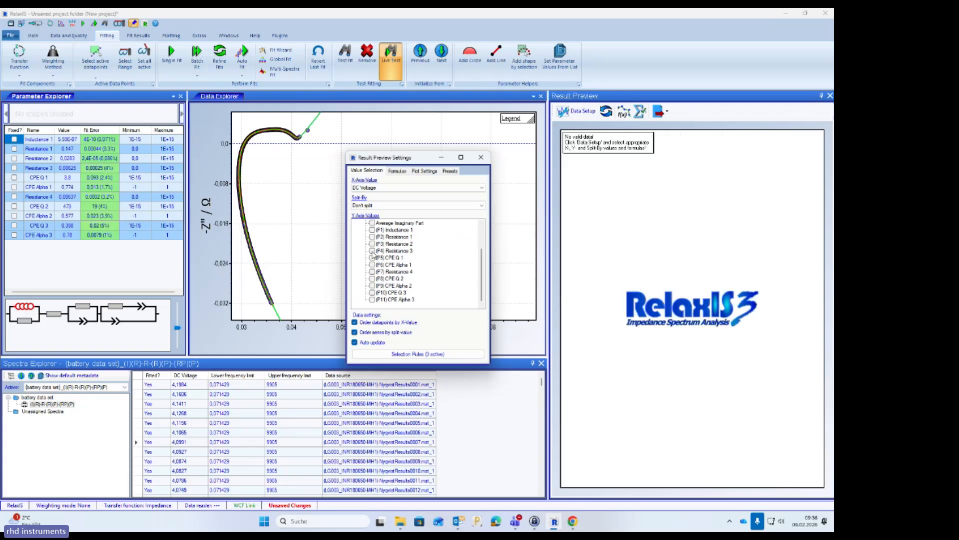
{"action": "left_click", "coordinate": [373, 271]}
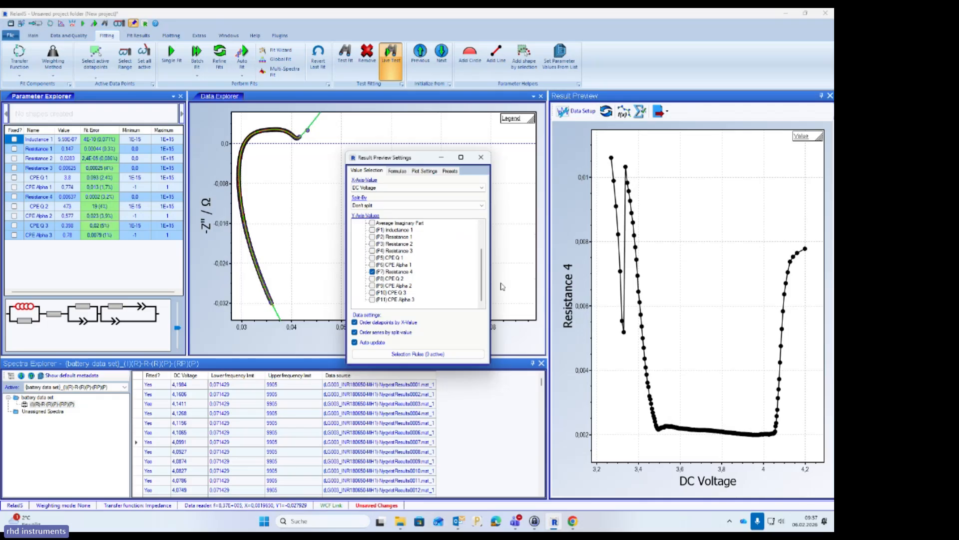
{"action": "left_click", "coordinate": [372, 271]}
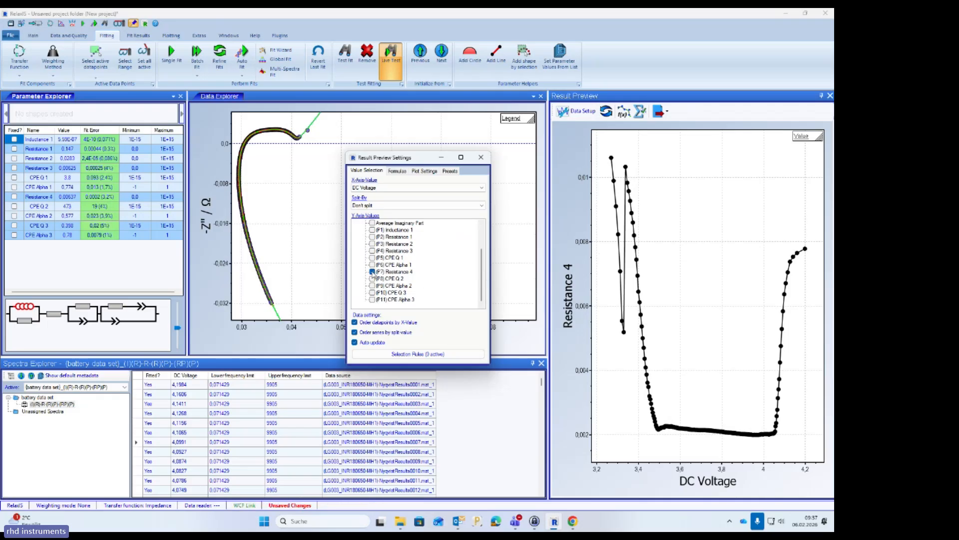
{"action": "left_click", "coordinate": [372, 250]}
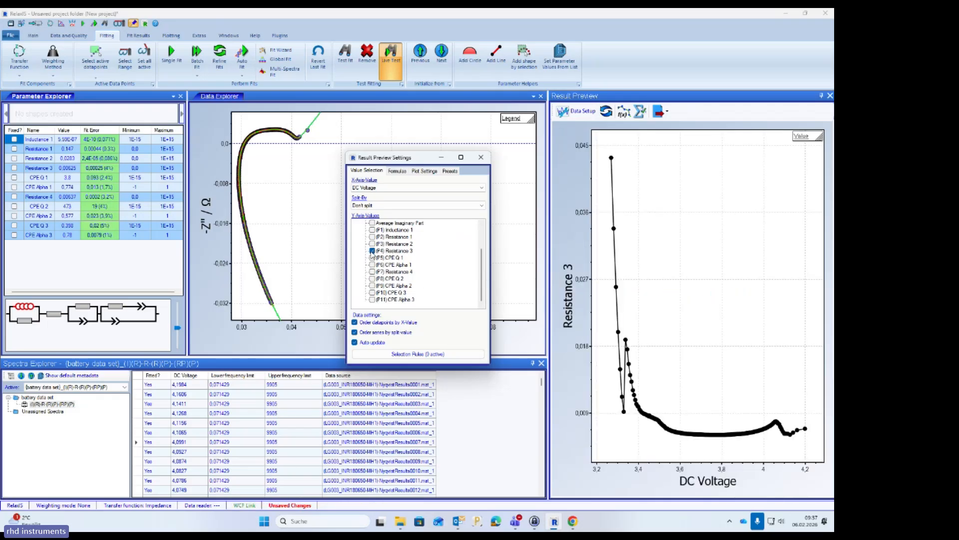
{"action": "left_click", "coordinate": [372, 251]}
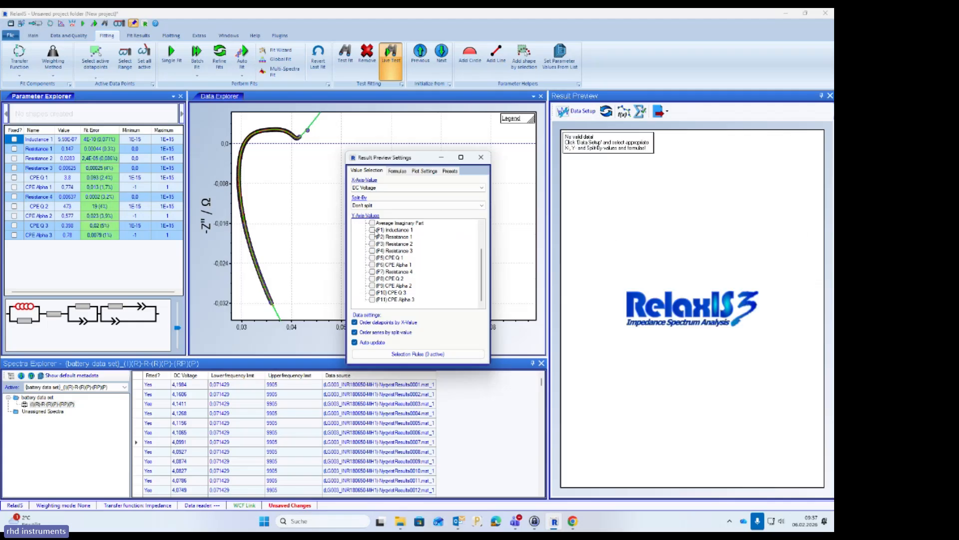
Preview Resistance 1 against DC Voltage, replace it with Resistance 2 as the only Y-axis value, and close the result preview settings
{"action": "left_click", "coordinate": [373, 237]}
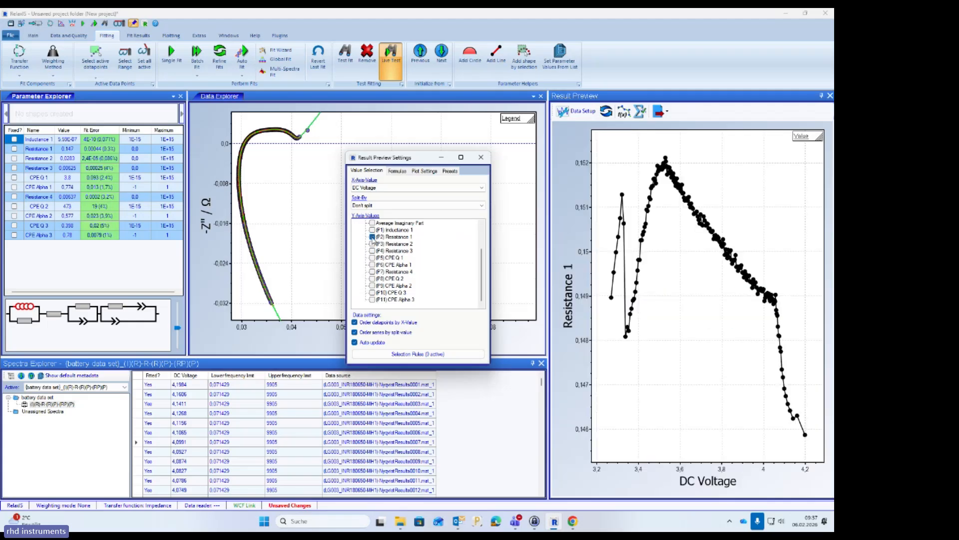
{"action": "left_click", "coordinate": [372, 237]}
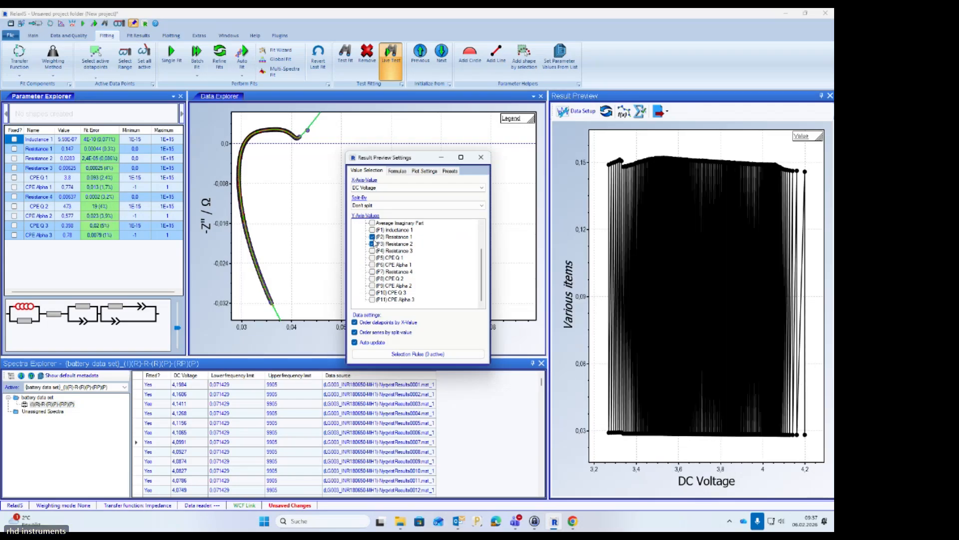
{"action": "left_click", "coordinate": [373, 244]}
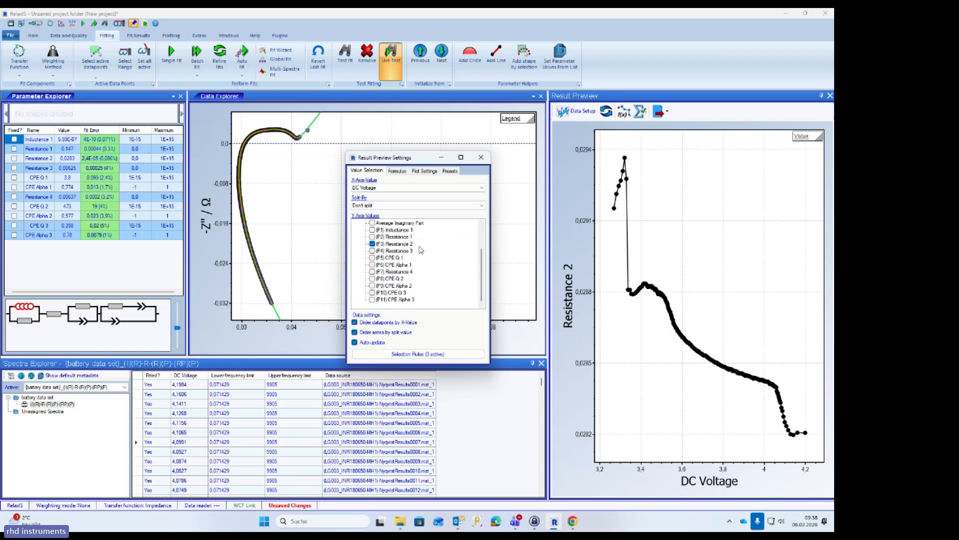
{"action": "left_click", "coordinate": [481, 157]}
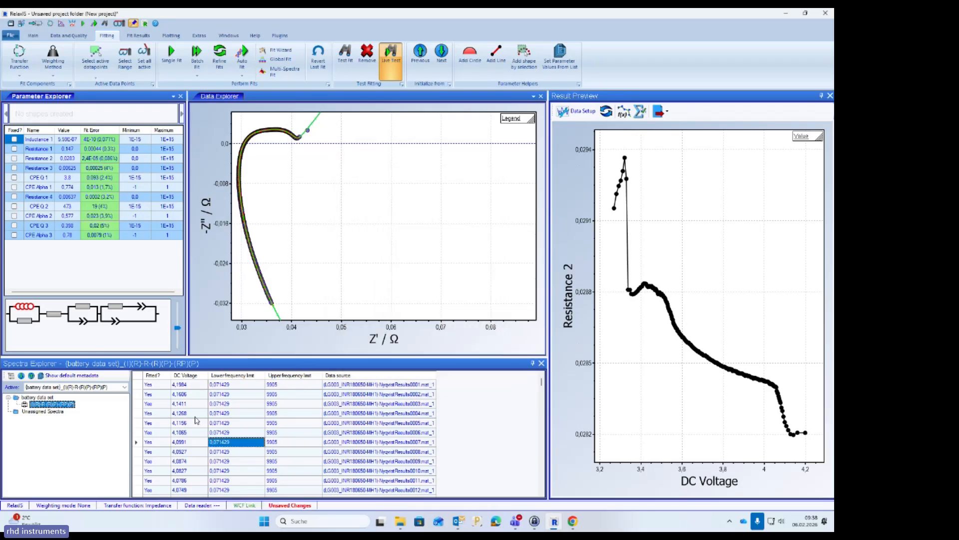
Show the unassigned spectra and browse the Nyquist plots of the temperature series starting at the 10-degree spectrum
{"action": "left_click", "coordinate": [50, 412]}
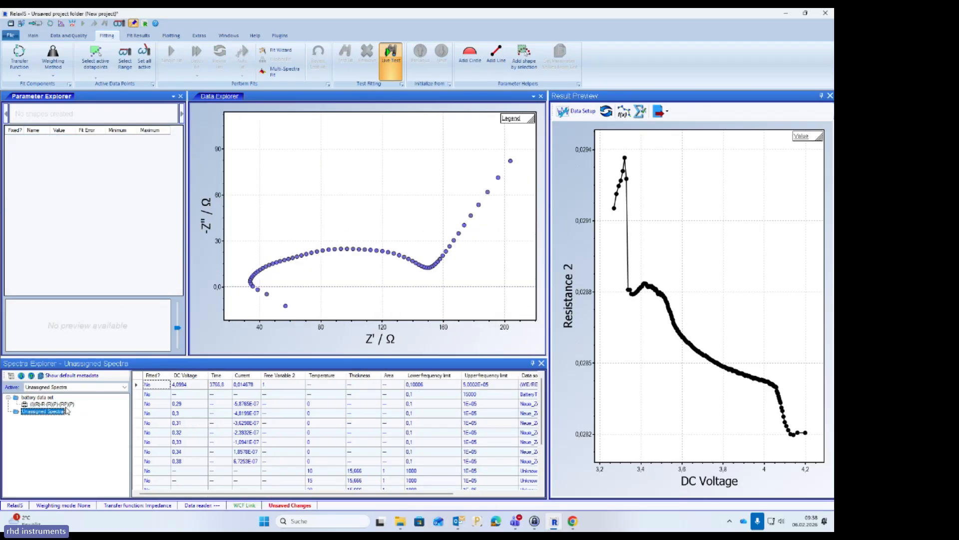
{"action": "scroll", "coordinate": [235, 419], "scroll_direction": "down", "scroll_amount": 2}
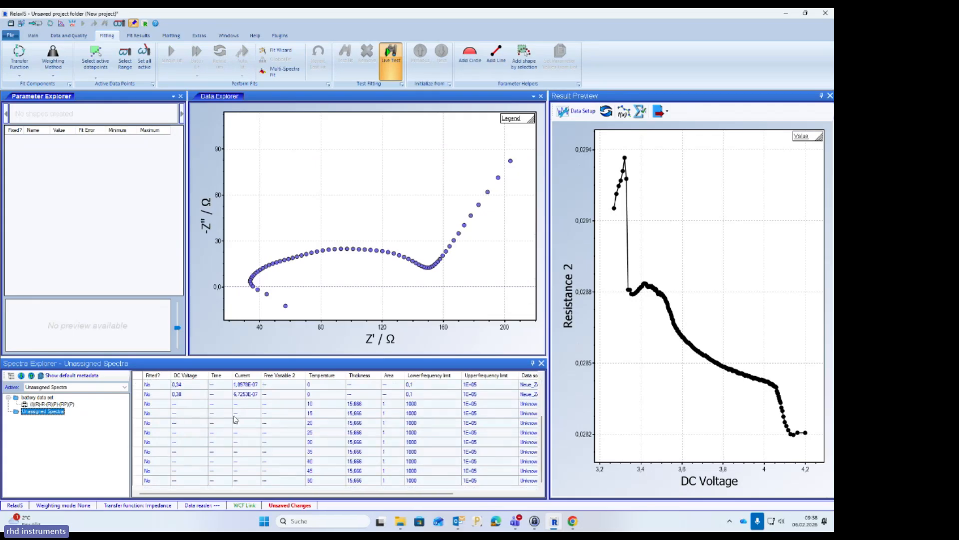
{"action": "left_click", "coordinate": [200, 406]}
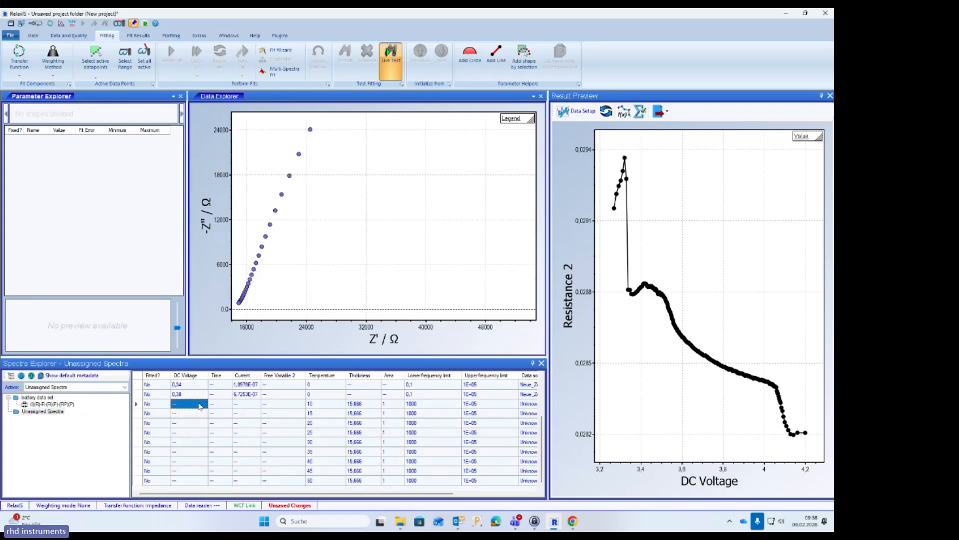
{"action": "left_click", "coordinate": [196, 415]}
{"action": "key", "text": "Down"}
{"action": "key", "text": "Down"}
{"action": "key", "text": "Down"}
{"action": "key", "text": "Down"}
{"action": "key", "text": "Down"}
{"action": "key", "text": "Down"}
{"action": "key", "text": "Down"}
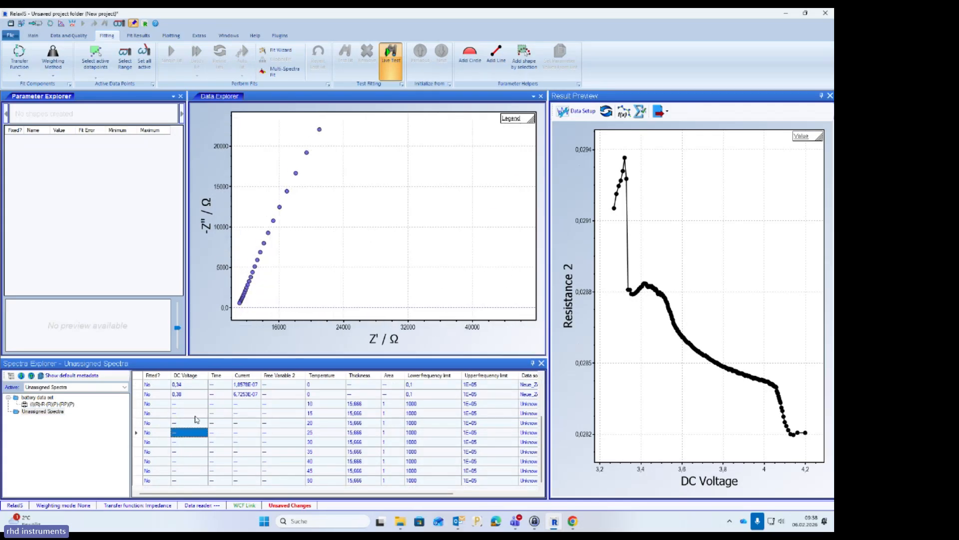
Examine how the Nyquist plots of the unassigned temperature series change between the 10-degree and 25-degree spectra
{"action": "key", "text": "Up"}
{"action": "key", "text": "Up"}
{"action": "key", "text": "Up"}
{"action": "key", "text": "Up"}
{"action": "key", "text": "Up"}
{"action": "key", "text": "Up"}
{"action": "key", "text": "Up"}
{"action": "key", "text": "Up"}
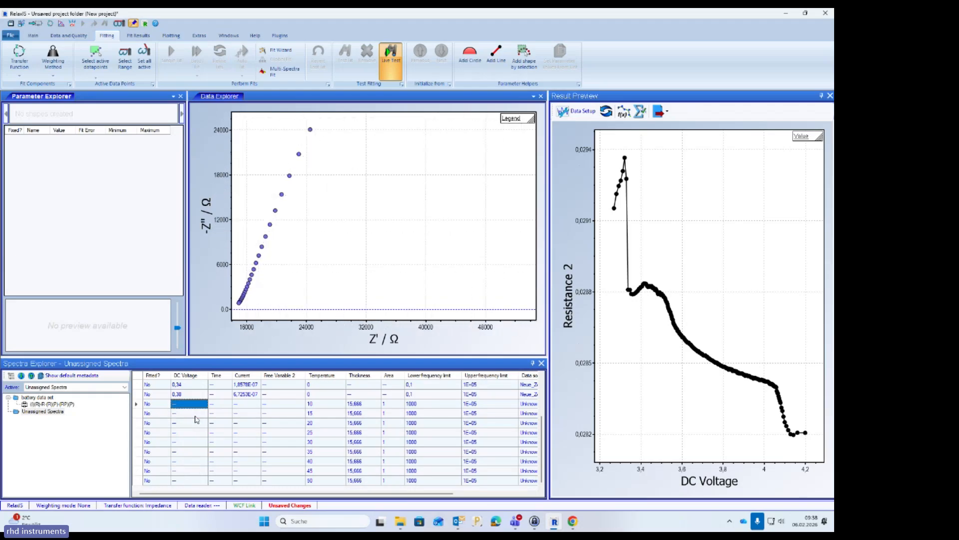
{"action": "left_click", "coordinate": [329, 404]}
{"action": "left_click", "coordinate": [329, 405]}
{"action": "key", "text": "Down"}
{"action": "key", "text": "Down"}
{"action": "key", "text": "Down"}
{"action": "key", "text": "Down"}
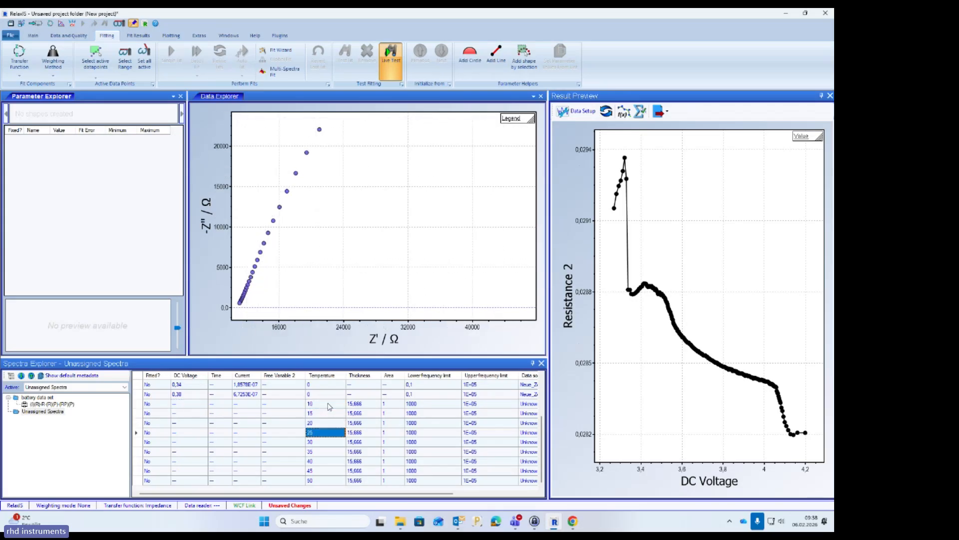
Select the unassigned spectra from 10 to 50 degrees and start moving them to a new group
{"action": "left_click", "coordinate": [328, 405]}
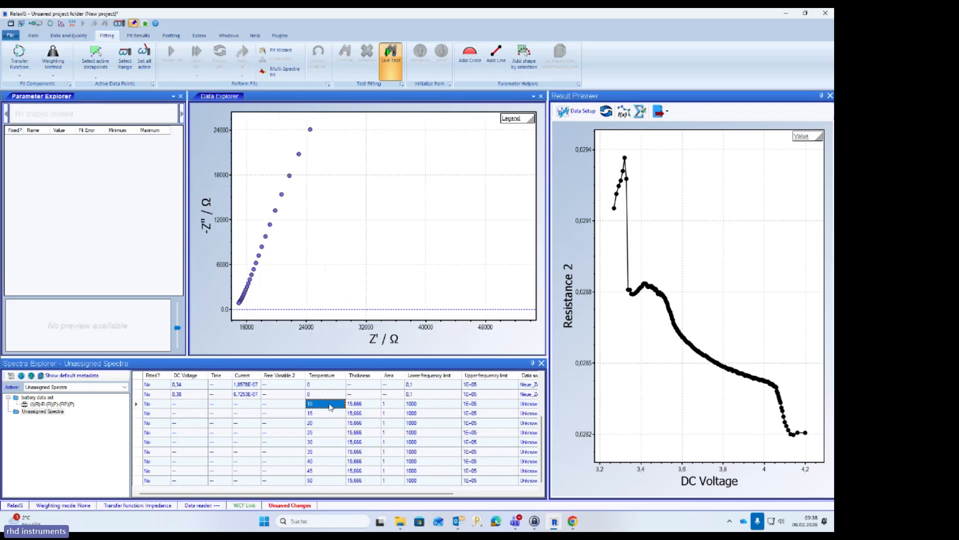
{"action": "left_click", "coordinate": [328, 477], "text": "shift"}
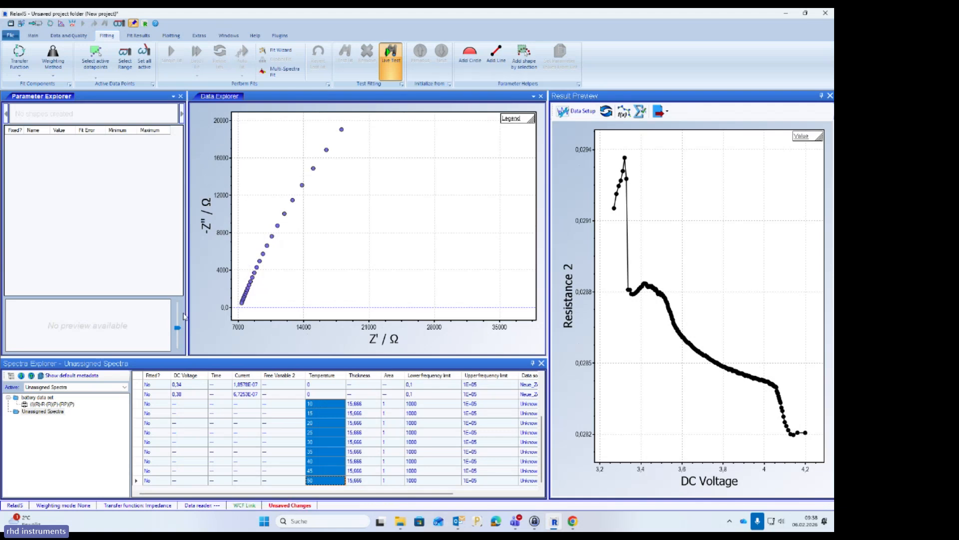
{"action": "right_click", "coordinate": [328, 405]}
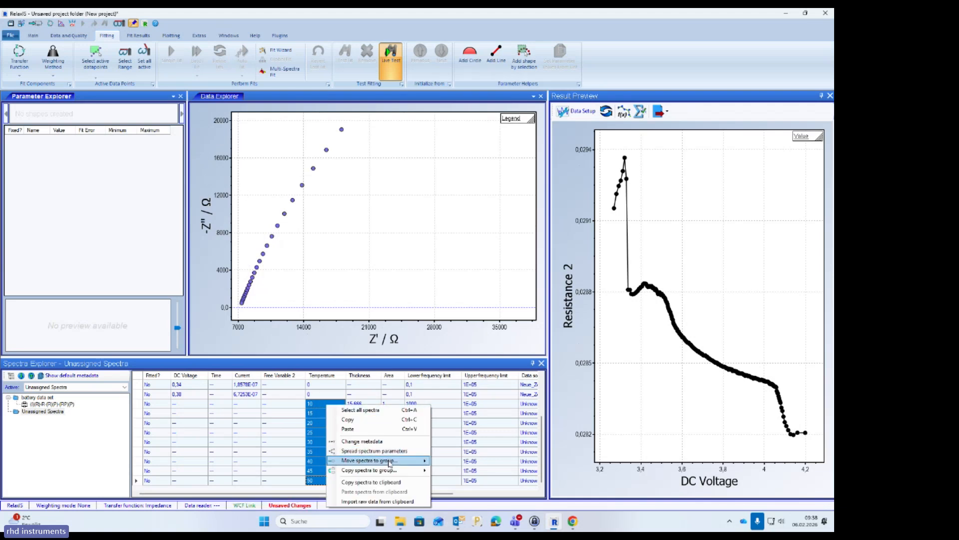
{"action": "mouse_move", "coordinate": [390, 462]}
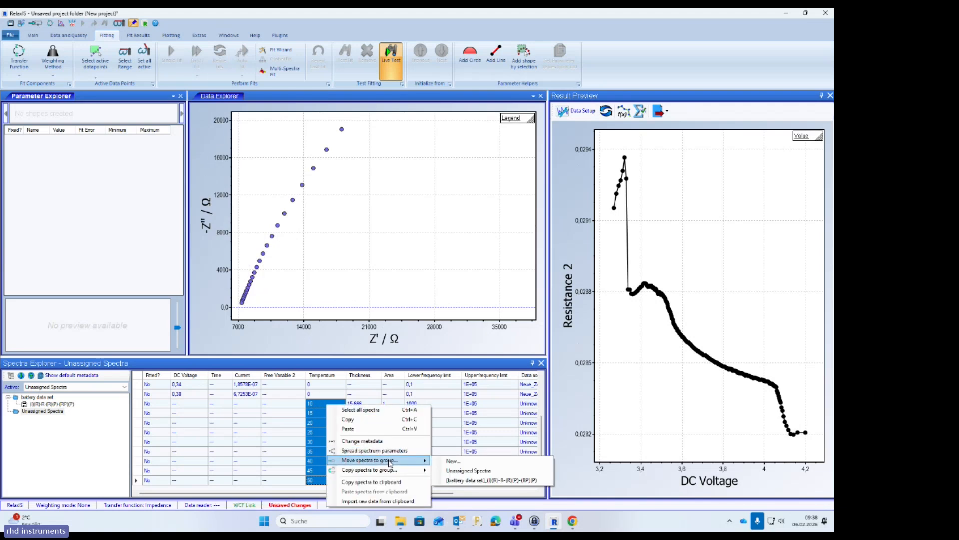
{"action": "left_click", "coordinate": [452, 464]}
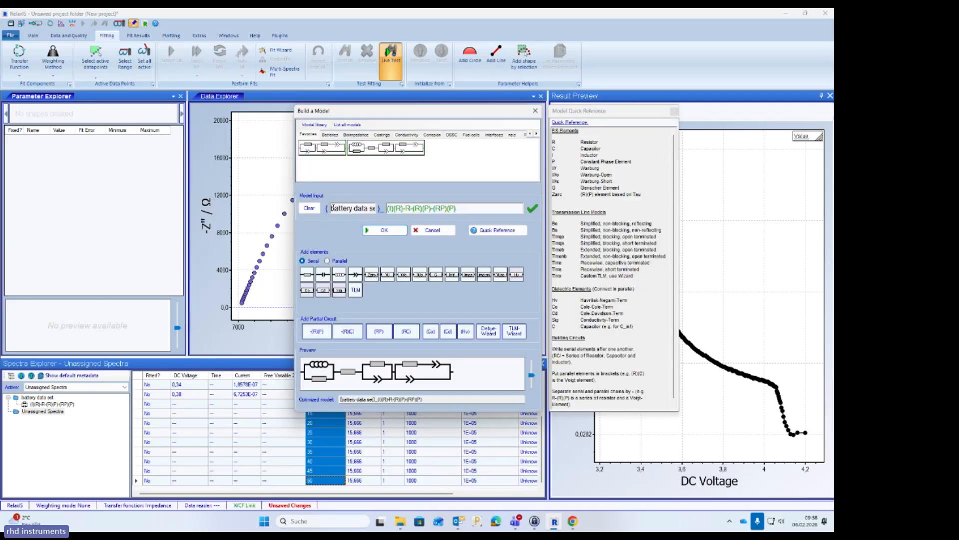
Name the new group "conductivity series model 1" and clear its prefilled circuit
{"action": "left_click_drag", "start_coordinate": [333, 209], "coordinate": [426, 214]}
{"action": "type", "text": "conductivity m"}
{"action": "key", "text": "BackSpace"}
{"action": "type", "text": "series model 1"}
{"action": "left_click", "coordinate": [309, 208]}
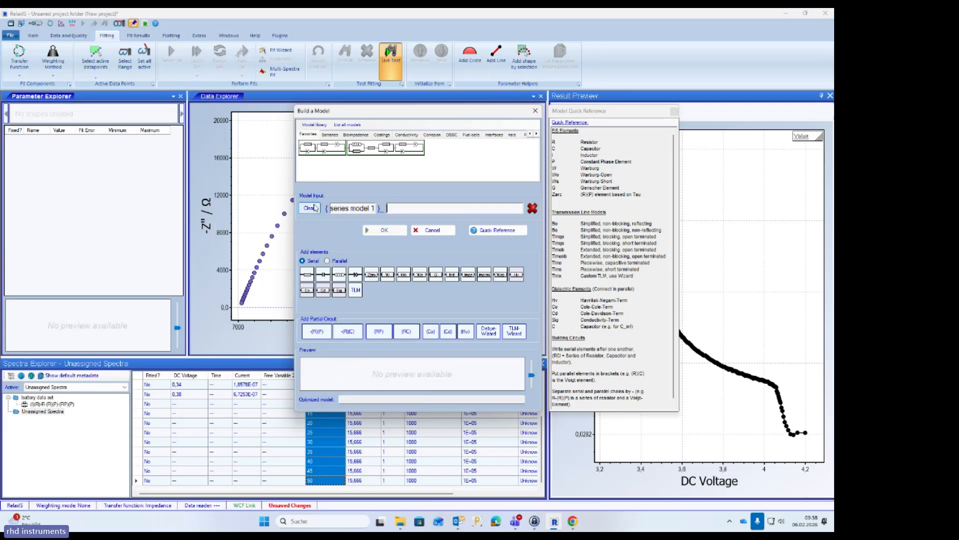
Build the model RP from a serial resistor and constant phase element, and assign it to the selected spectra
{"action": "left_click", "coordinate": [307, 274]}
{"action": "left_click", "coordinate": [356, 274]}
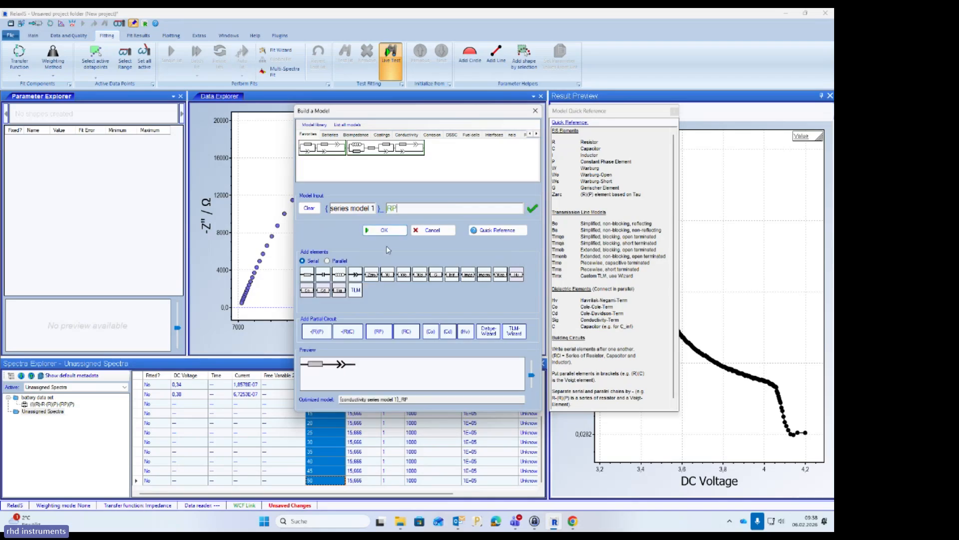
{"action": "left_click", "coordinate": [397, 234]}
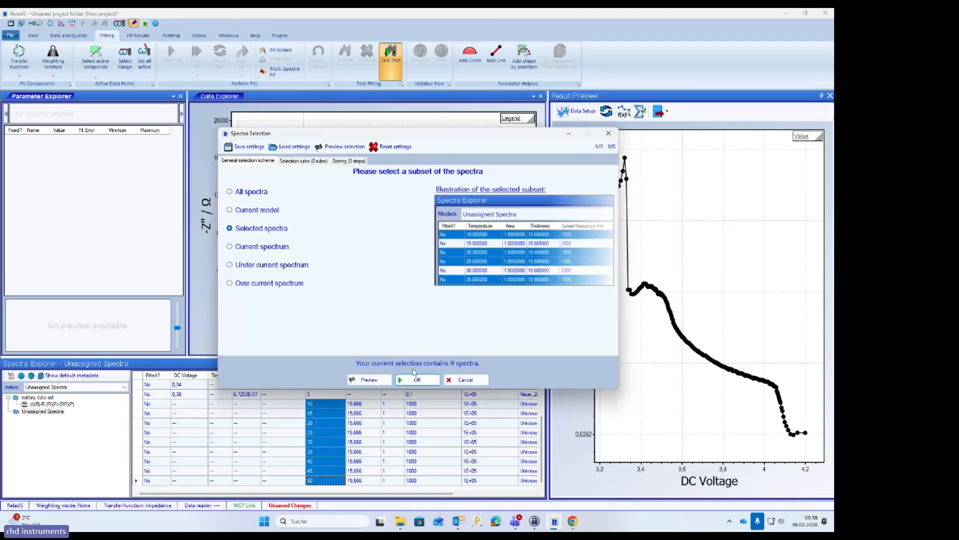
{"action": "left_click", "coordinate": [417, 379]}
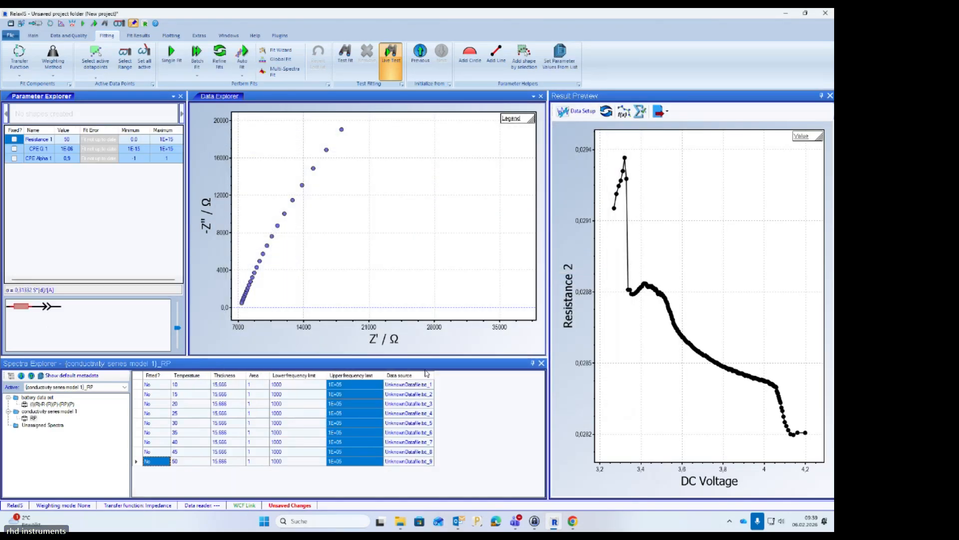
Run the (Multi) Quick auto fit on all spectra of the current RP model
{"action": "left_click", "coordinate": [295, 387]}
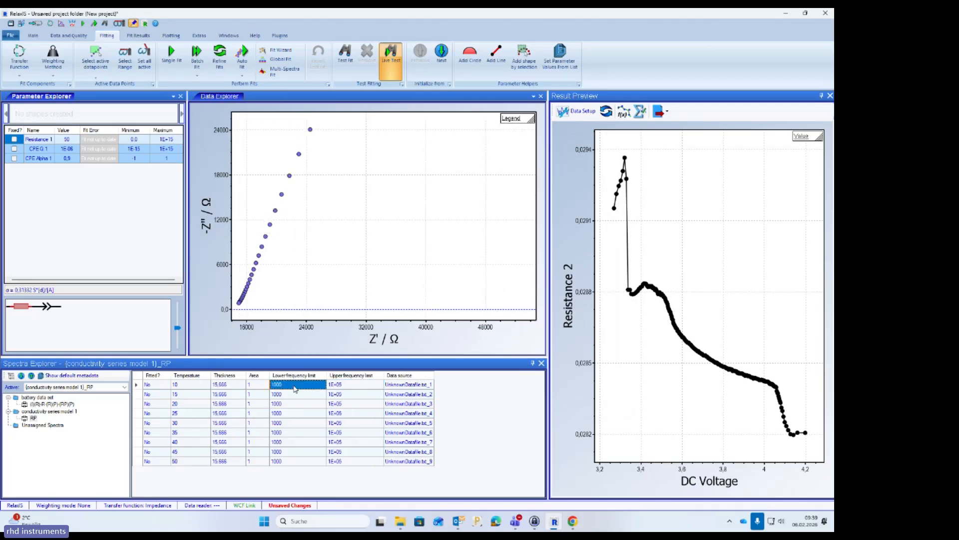
{"action": "left_click", "coordinate": [243, 75]}
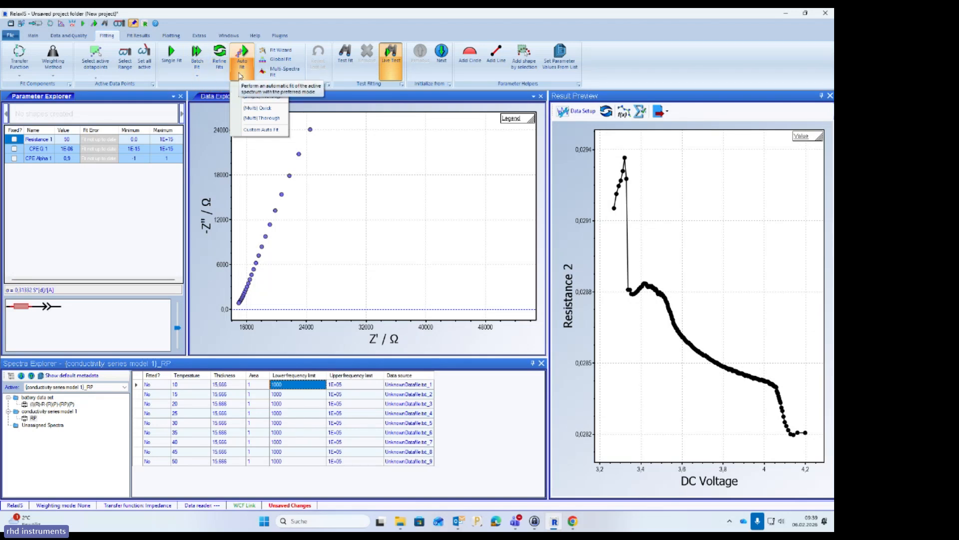
{"action": "left_click", "coordinate": [272, 110]}
{"action": "left_click", "coordinate": [264, 212]}
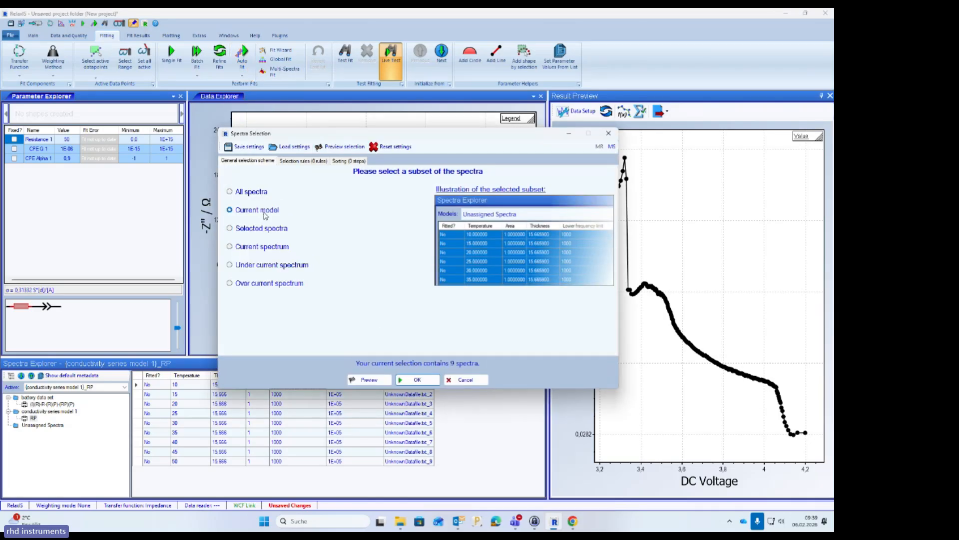
{"action": "left_click", "coordinate": [421, 381]}
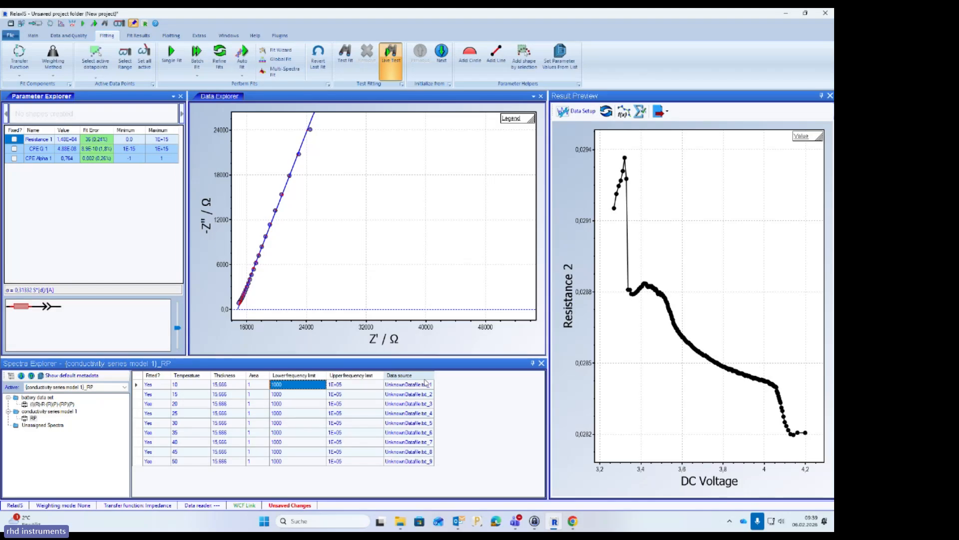
Examine the RP fit curves and parameter errors of the conductivity series spectrum by spectrum, from 10 to 50 degrees
{"action": "left_click", "coordinate": [290, 395]}
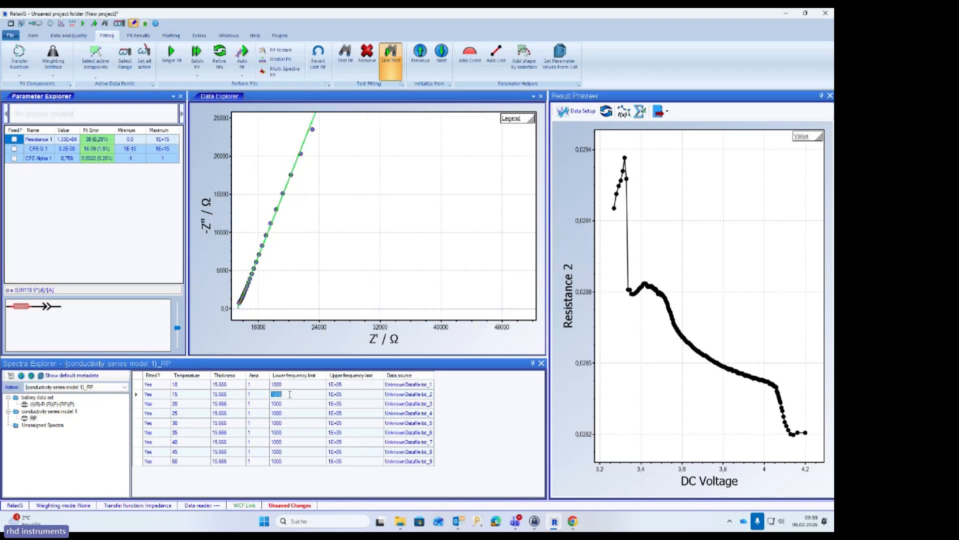
{"action": "key", "text": "Down"}
{"action": "key", "text": "Down"}
{"action": "key", "text": "Down"}
{"action": "key", "text": "Down"}
{"action": "key", "text": "Down"}
{"action": "key", "text": "Up"}
{"action": "key", "text": "Up"}
{"action": "key", "text": "Up"}
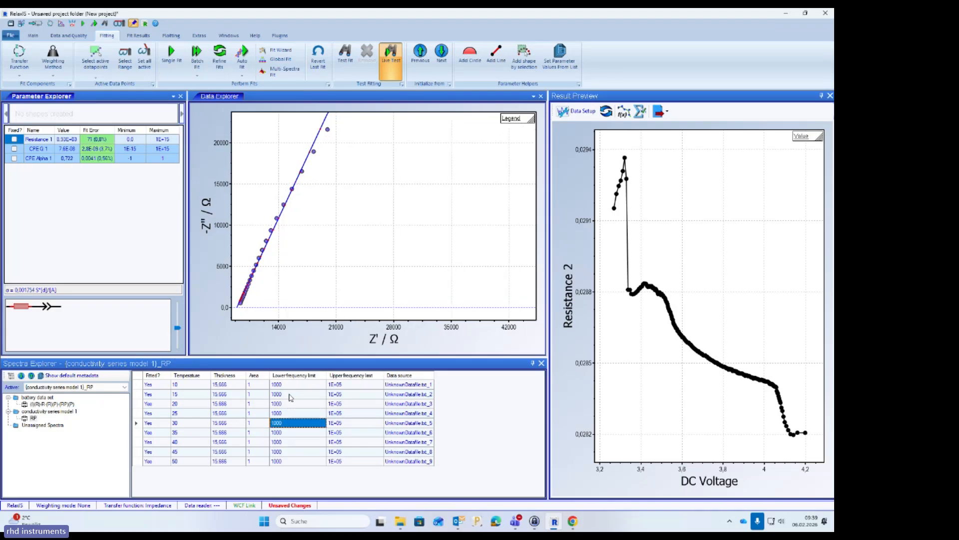
{"action": "key", "text": "Up"}
{"action": "key", "text": "Up"}
{"action": "key", "text": "Up"}
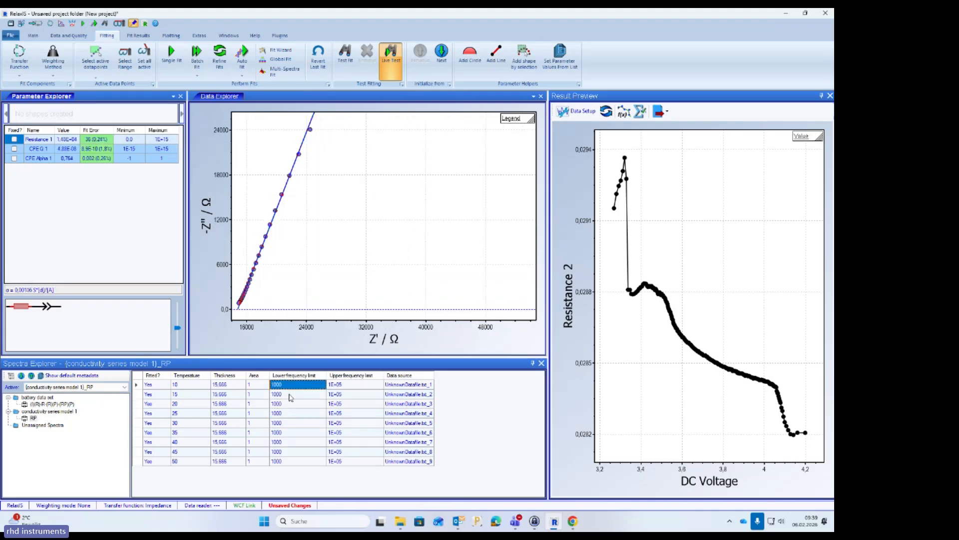
{"action": "key", "text": "Down"}
{"action": "key", "text": "Down"}
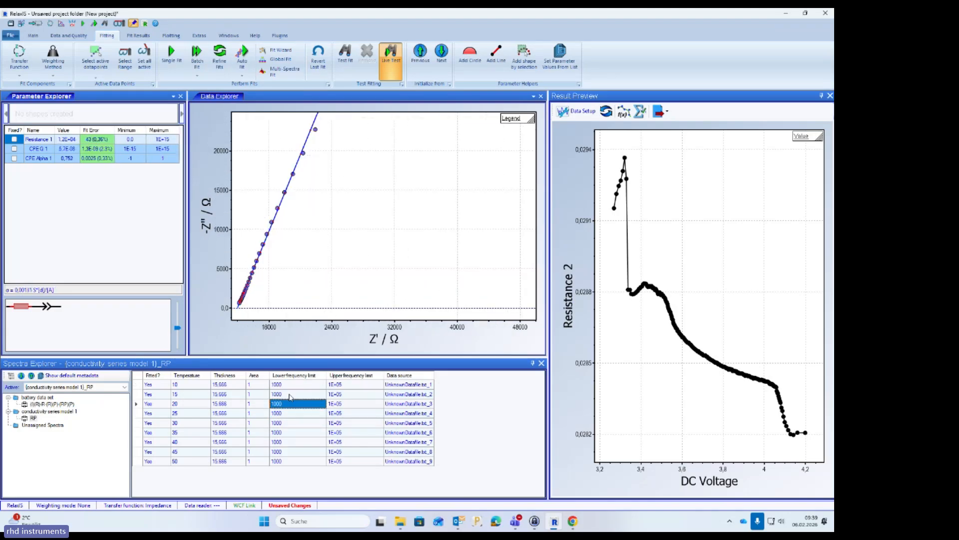
{"action": "key", "text": "Down"}
{"action": "key", "text": "Down"}
{"action": "key", "text": "Down"}
{"action": "key", "text": "Down"}
{"action": "key", "text": "Down"}
{"action": "key", "text": "Down"}
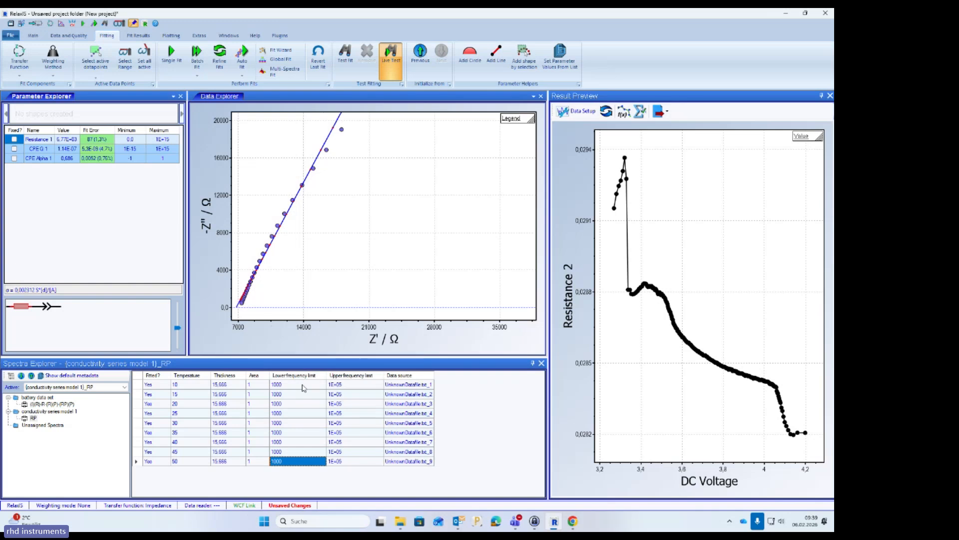
Select all fitted spectra of the conductivity series and start copying them to a new group
{"action": "left_click", "coordinate": [302, 385]}
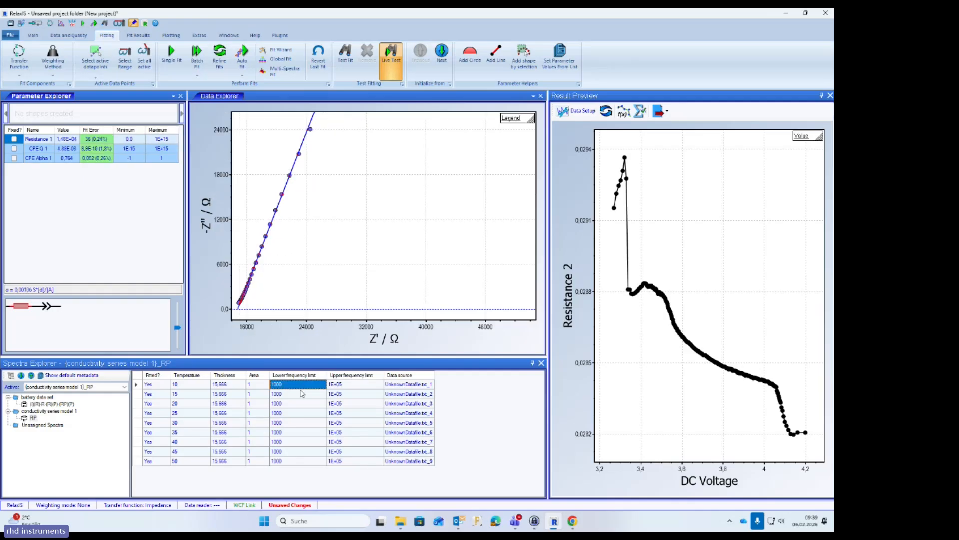
{"action": "left_click", "coordinate": [302, 461], "text": "shift"}
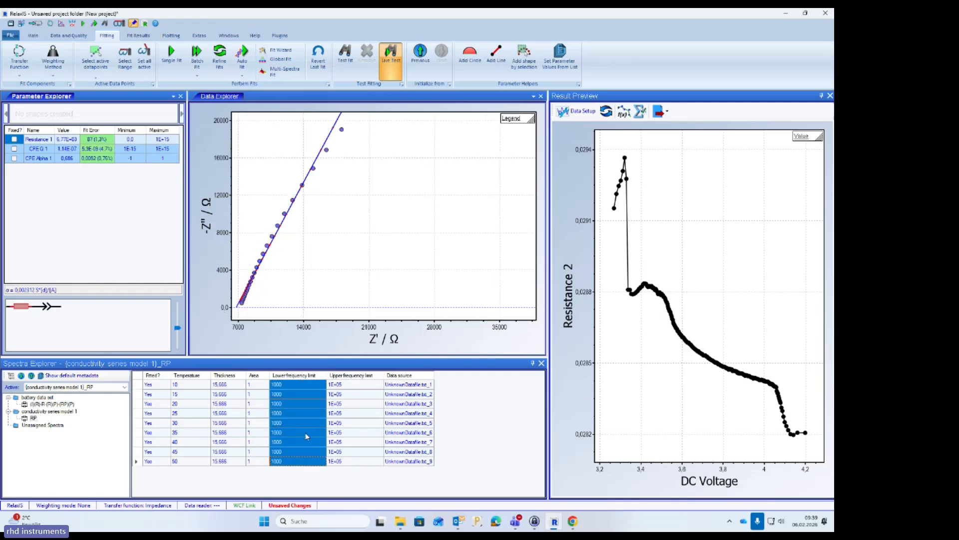
{"action": "right_click", "coordinate": [307, 430]}
{"action": "mouse_move", "coordinate": [354, 465]}
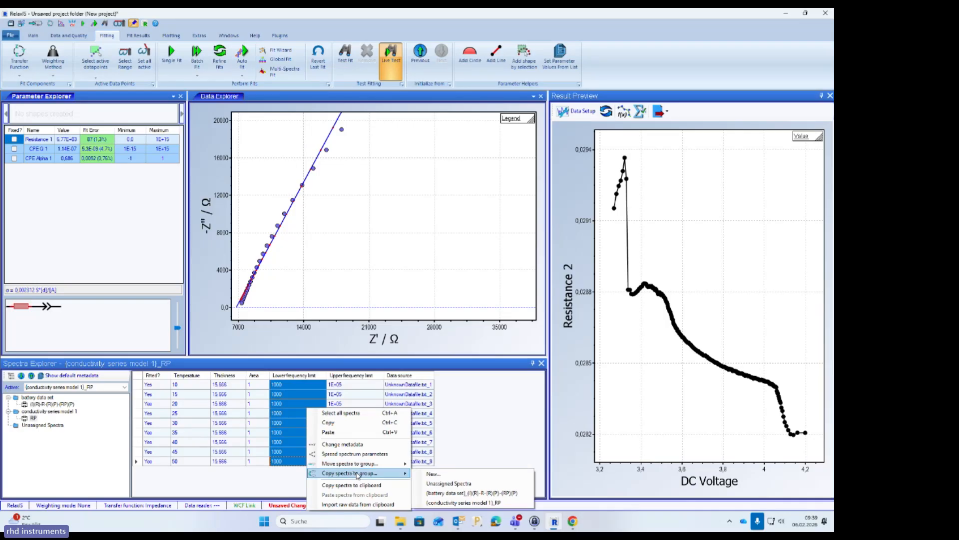
{"action": "left_click", "coordinate": [430, 475]}
Clear the prefilled circuit of the copied group and begin its model with a serial resistor
{"action": "left_click", "coordinate": [308, 211]}
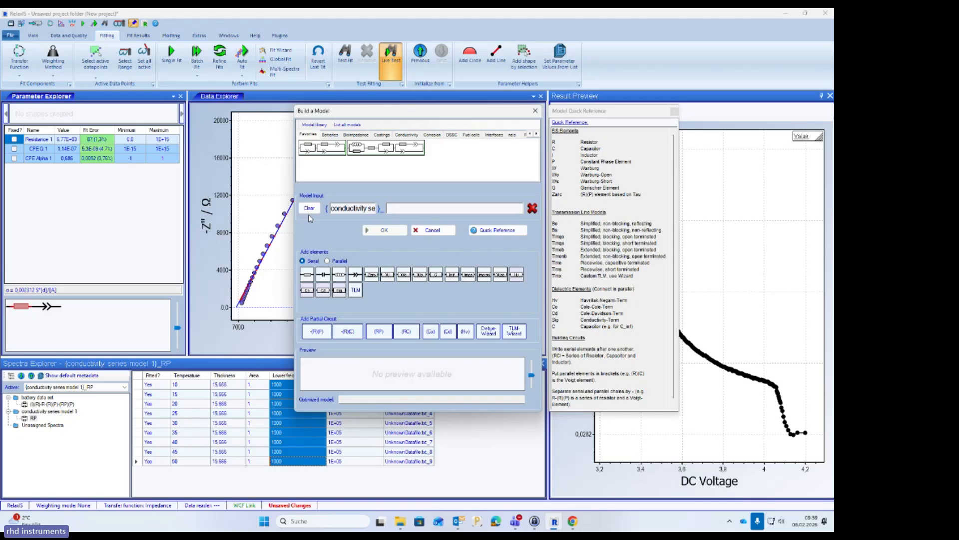
{"action": "left_click", "coordinate": [310, 273]}
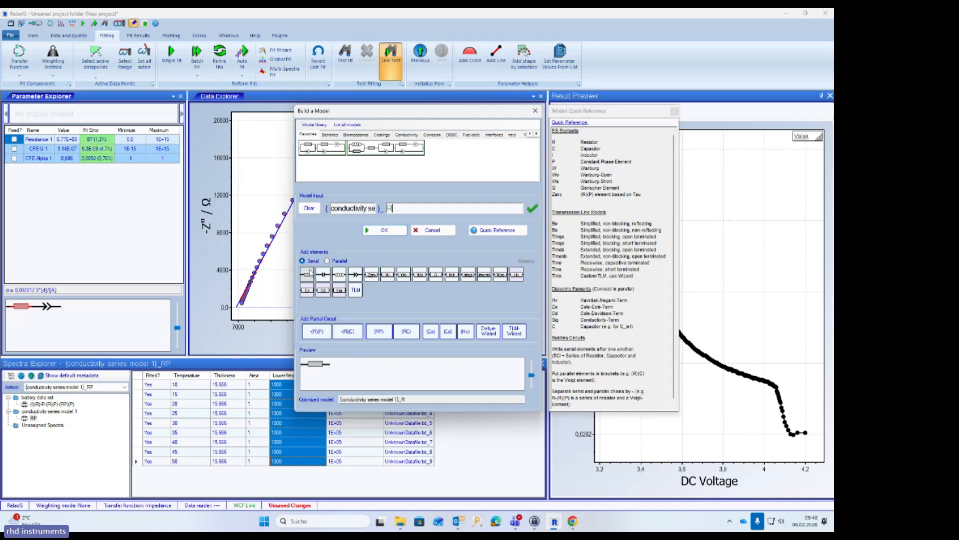
Complete the new model as R-(R)(P) under conductivity series model 1 and copy the selected spectra into it
{"action": "left_click", "coordinate": [317, 332]}
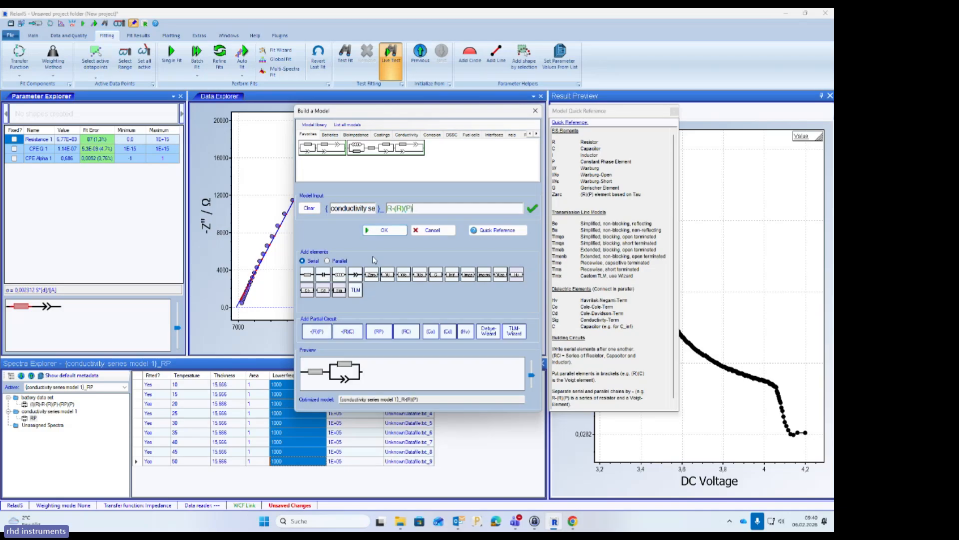
{"action": "left_click", "coordinate": [381, 231]}
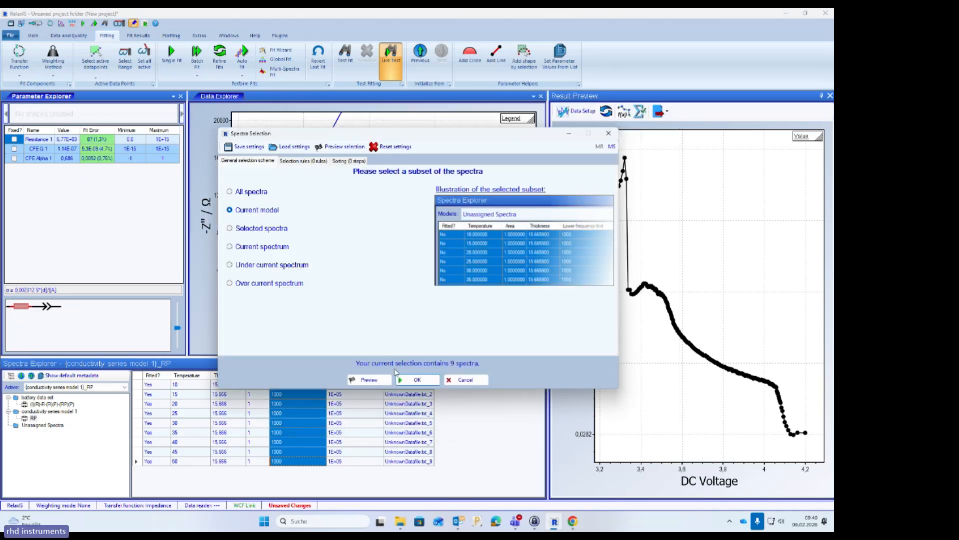
{"action": "left_click", "coordinate": [272, 230]}
{"action": "left_click", "coordinate": [418, 379]}
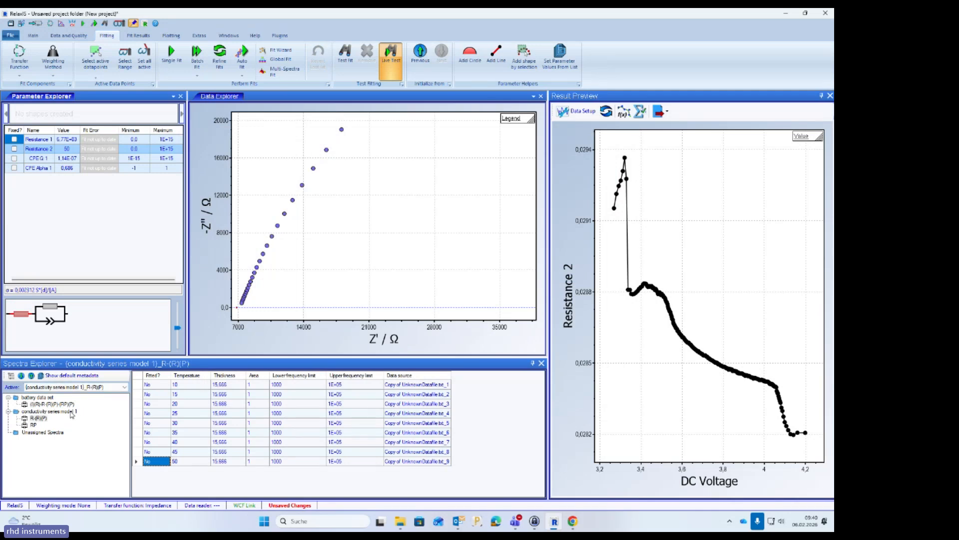
Compare the equivalent circuits of the R-(R)(P) and RP models in conductivity series model 1, using an enlarged circuit preview
{"action": "left_click", "coordinate": [71, 412]}
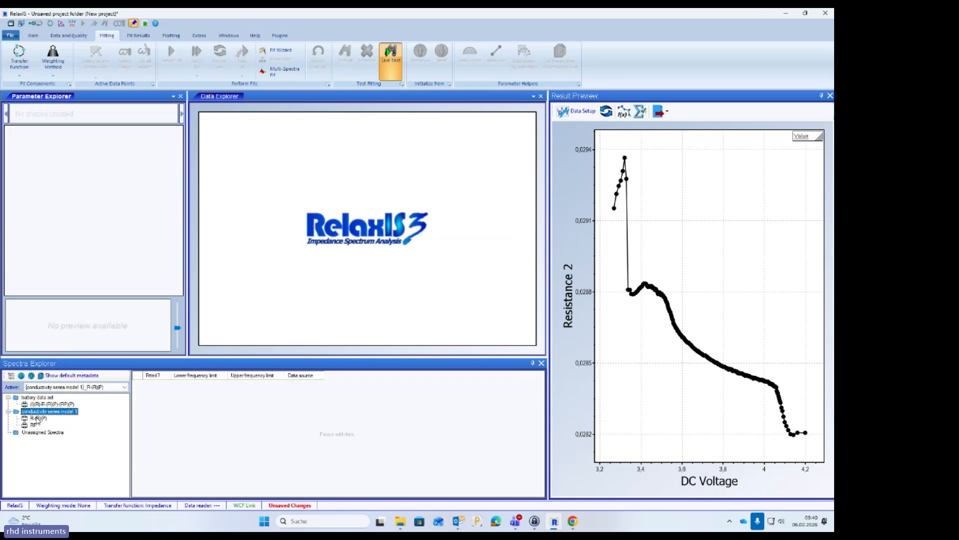
{"action": "left_click", "coordinate": [37, 419]}
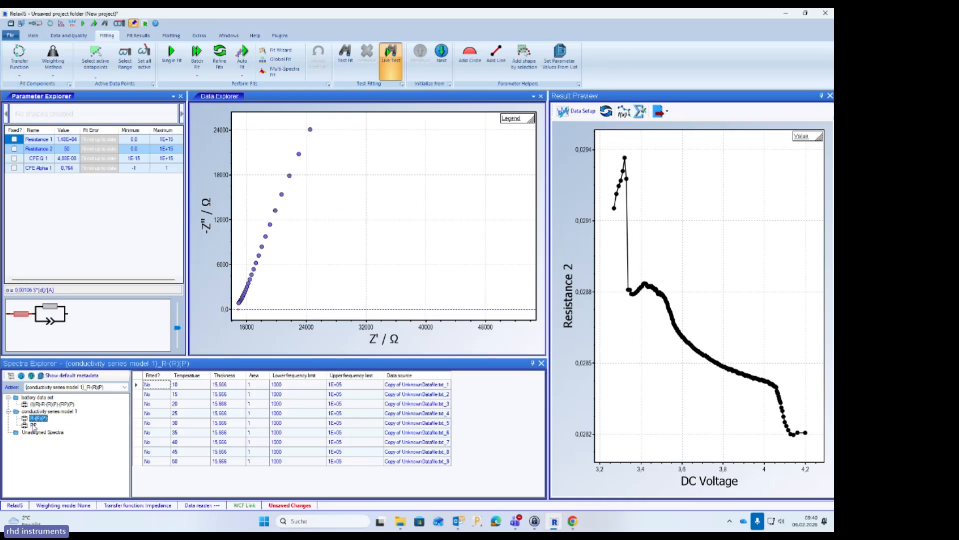
{"action": "left_click_drag", "start_coordinate": [177, 327], "coordinate": [178, 320]}
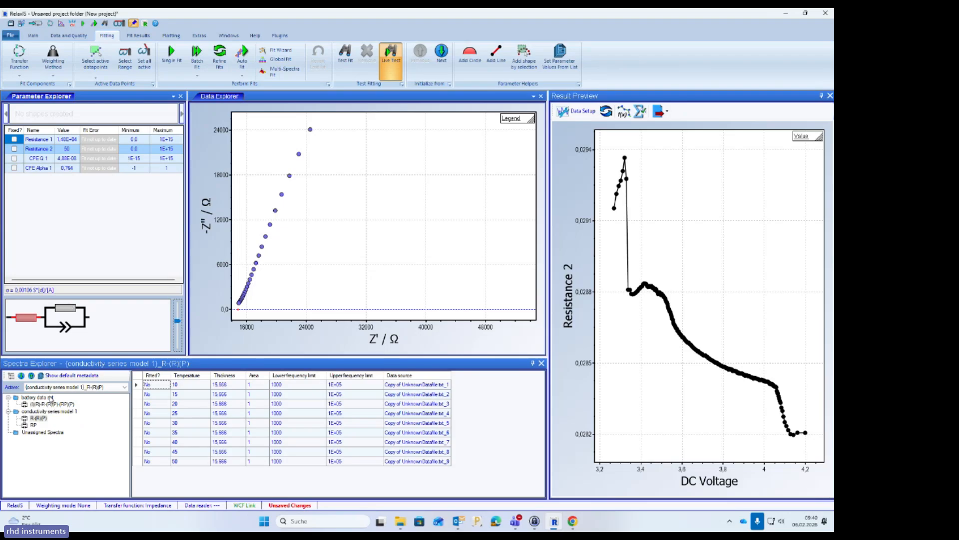
{"action": "left_click", "coordinate": [32, 425]}
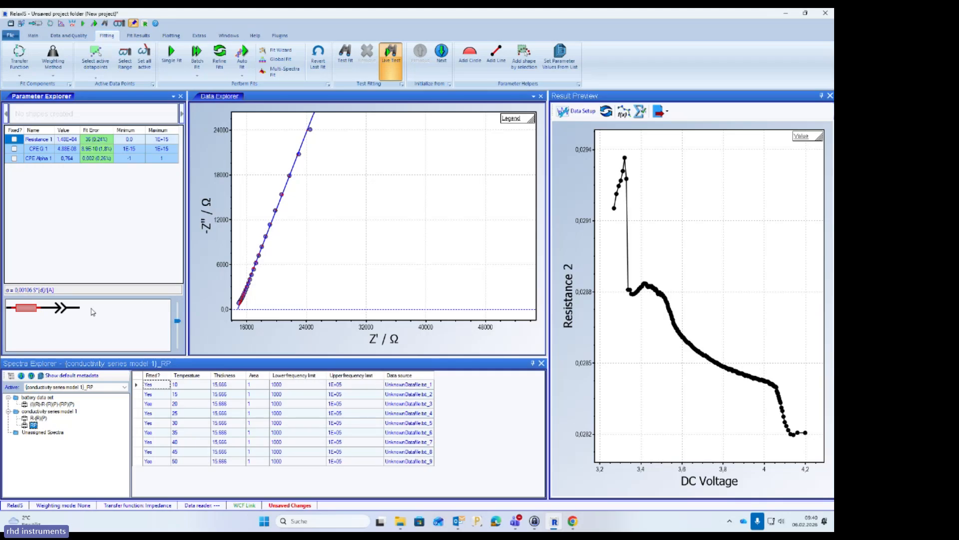
Run an automatic fit on all spectra of the R-(R)(P) model
{"action": "left_click", "coordinate": [44, 418]}
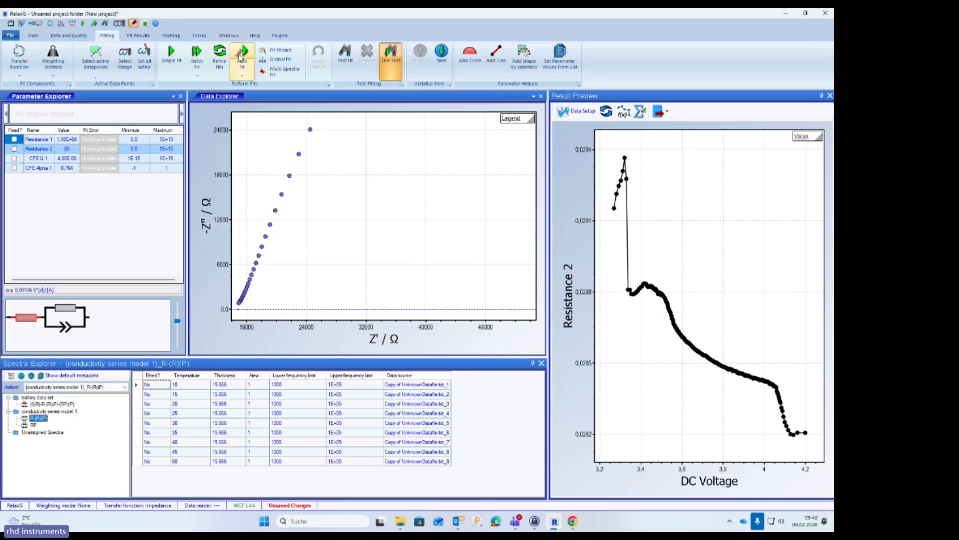
{"action": "left_click", "coordinate": [241, 54]}
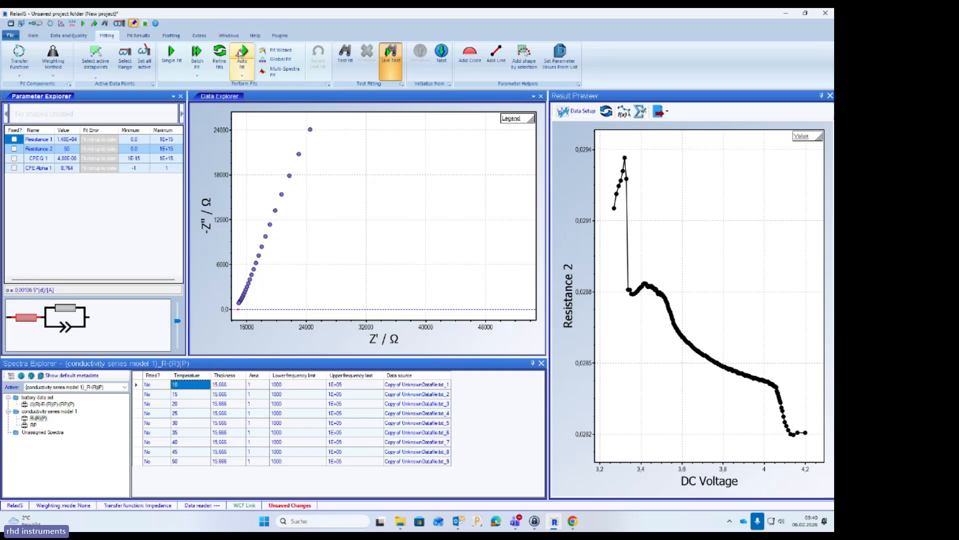
{"action": "left_click", "coordinate": [242, 74]}
{"action": "left_click", "coordinate": [224, 102]}
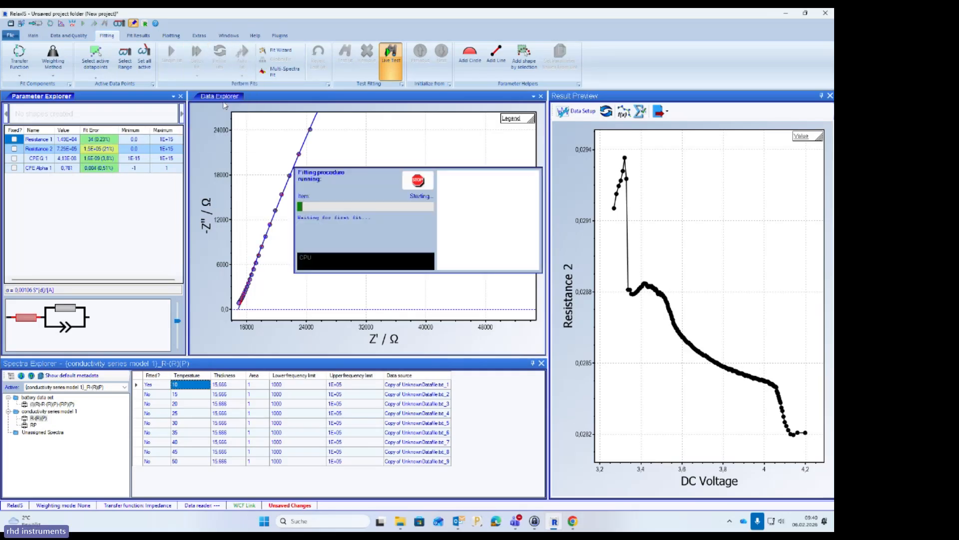
Inspect the fitted curves of the R-(R)(P) spectra one after another, from temperature 15 to 50
{"action": "left_click", "coordinate": [206, 395]}
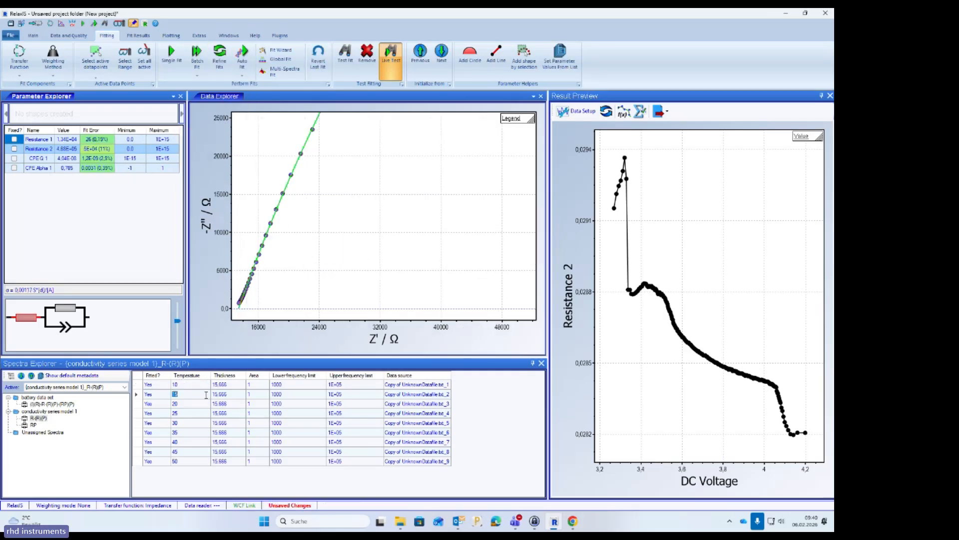
{"action": "key", "text": "Down"}
{"action": "key", "text": "Down"}
{"action": "key", "text": "Down"}
{"action": "key", "text": "Down"}
{"action": "key", "text": "Down"}
{"action": "key", "text": "Down"}
{"action": "key", "text": "Down"}
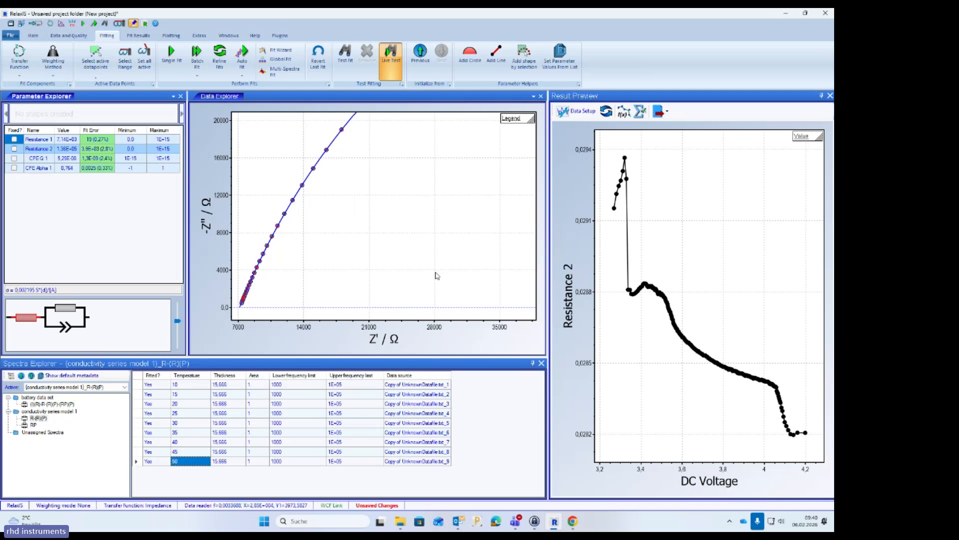
Remove the battery data set's Resistance 2 from the result plot and set the x-axis to Temperature
{"action": "left_click", "coordinate": [577, 113]}
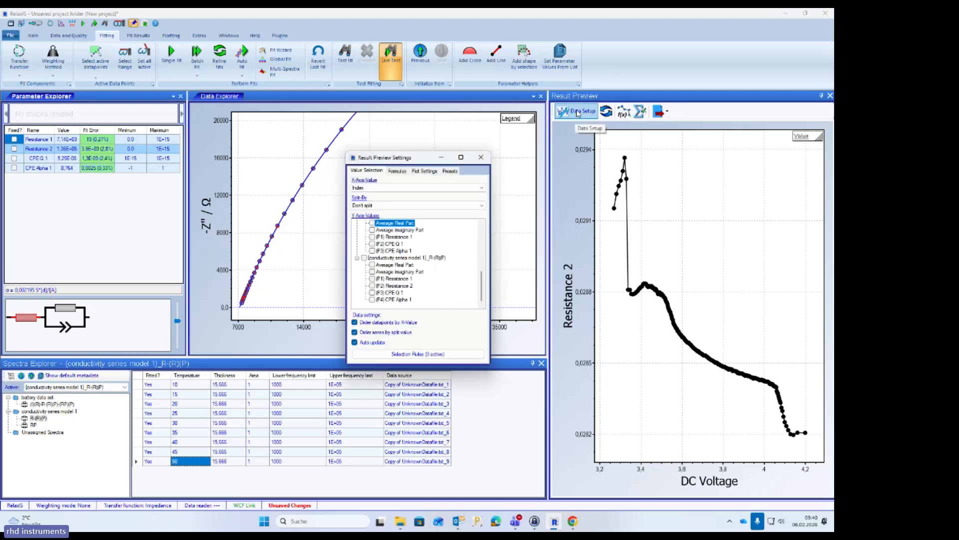
{"action": "scroll", "coordinate": [485, 285], "scroll_direction": "up", "scroll_amount": 2}
{"action": "left_click_drag", "start_coordinate": [485, 285], "coordinate": [477, 242]}
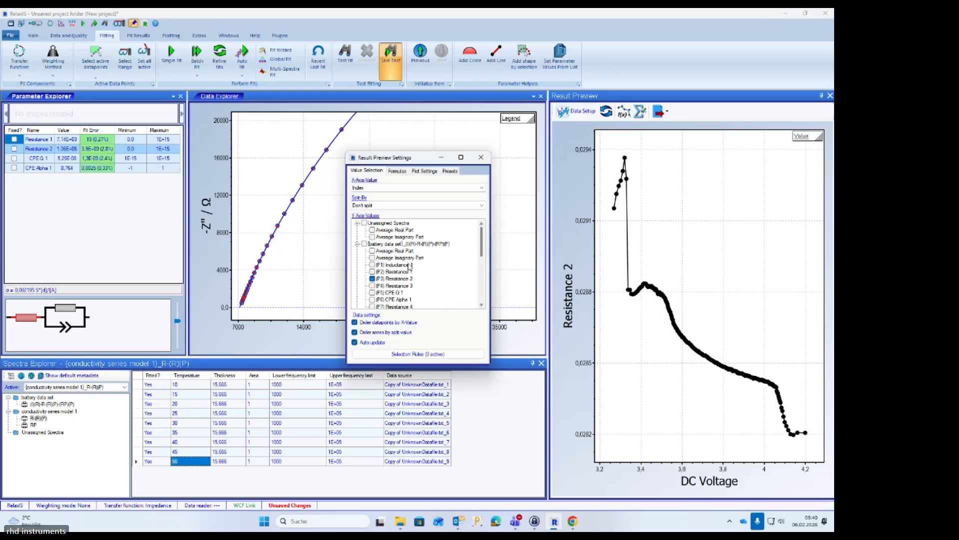
{"action": "left_click", "coordinate": [373, 279]}
{"action": "left_click", "coordinate": [388, 193]}
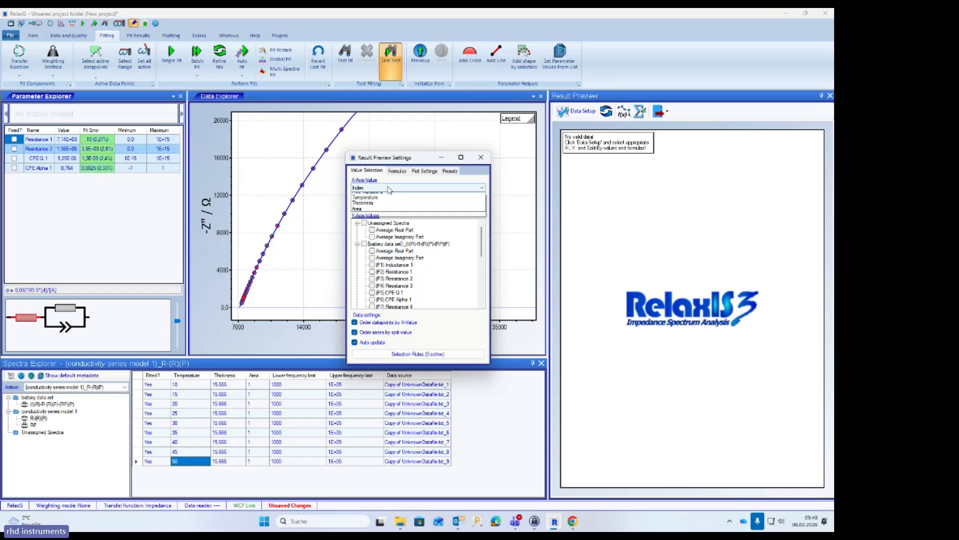
{"action": "left_click", "coordinate": [387, 230]}
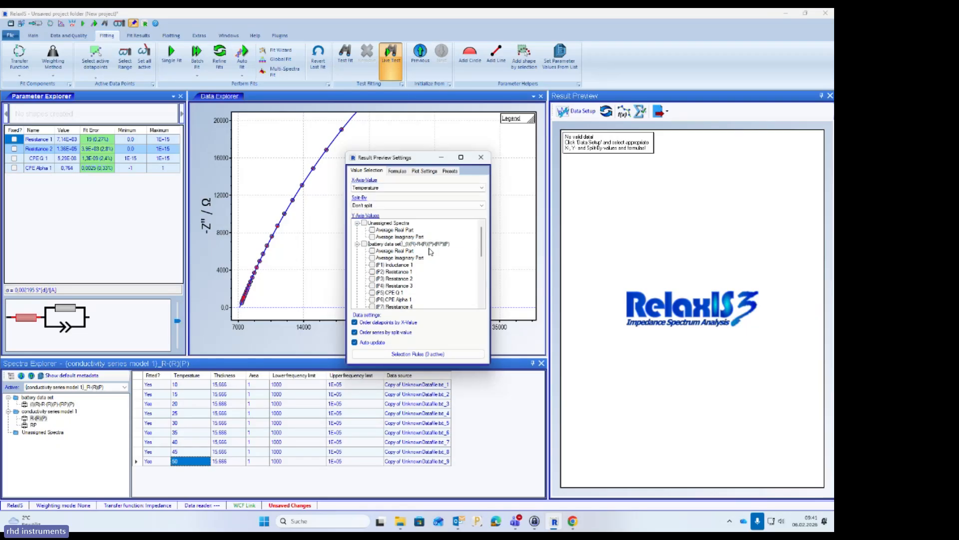
Plot Resistance 1 of both the RP and R-(R)(P) conductivity models in the result preview, split by model
{"action": "left_click_drag", "start_coordinate": [484, 239], "coordinate": [483, 276]}
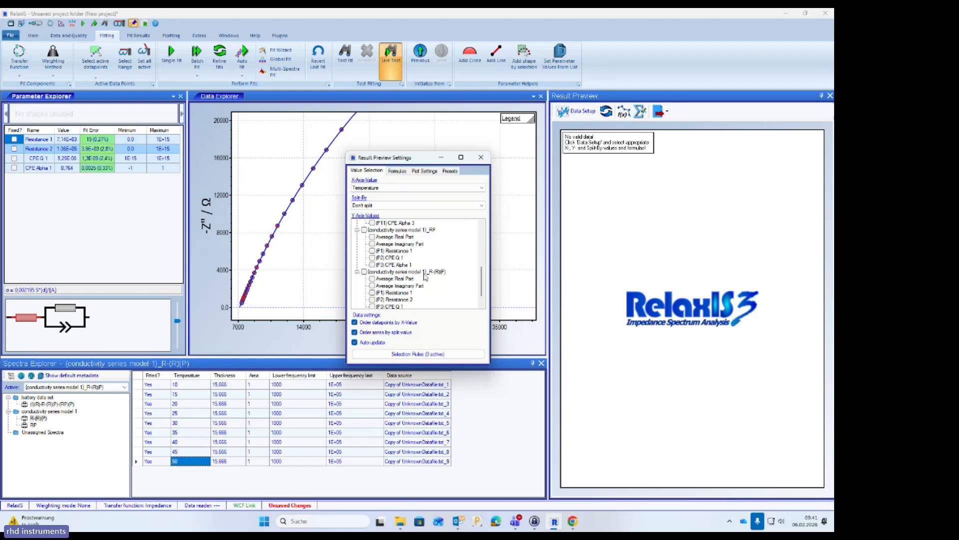
{"action": "left_click", "coordinate": [372, 252]}
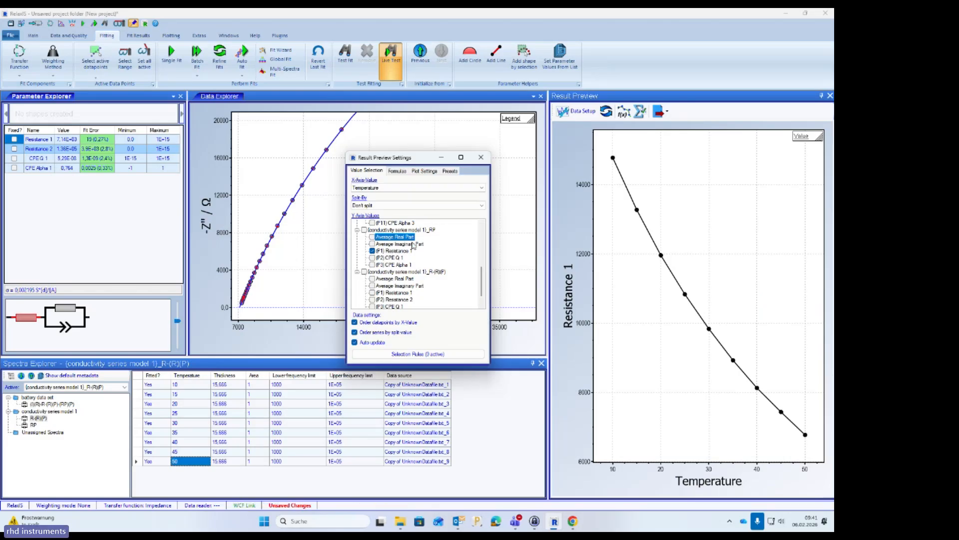
{"action": "left_click", "coordinate": [405, 206]}
{"action": "left_click", "coordinate": [404, 219]}
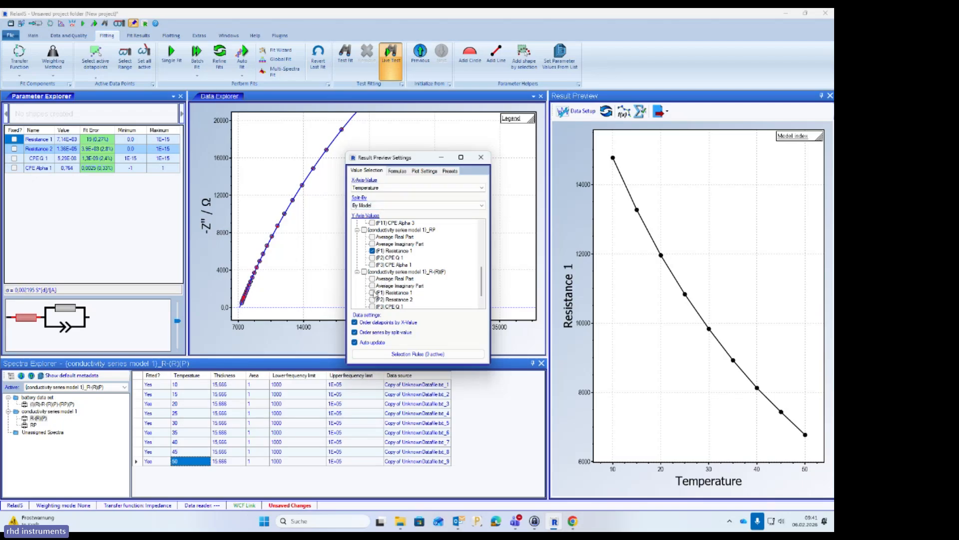
{"action": "left_click", "coordinate": [372, 293]}
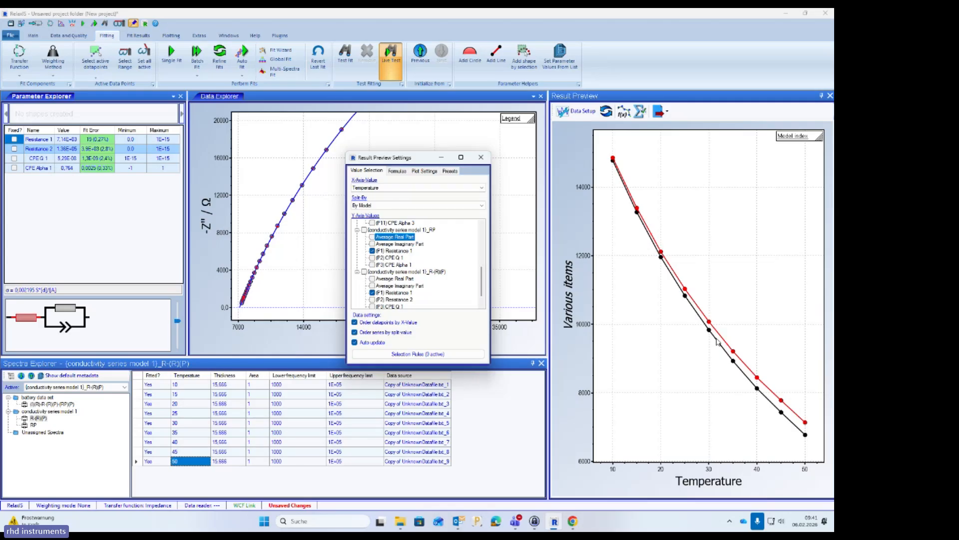
Remove the RP model's Resistance 1 from the result plot and close the result preview settings
{"action": "mouse_move", "coordinate": [801, 132]}
{"action": "left_click", "coordinate": [372, 250]}
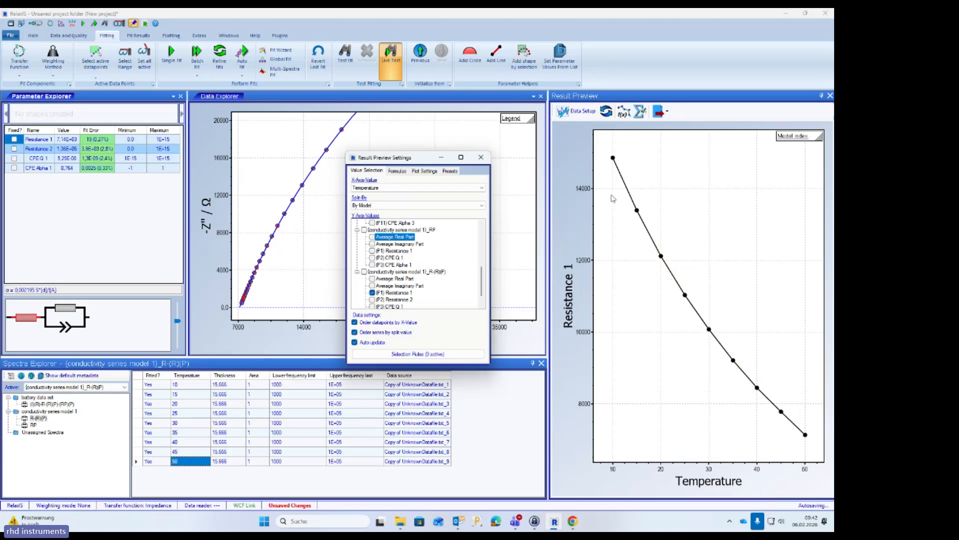
{"action": "left_click", "coordinate": [481, 157]}
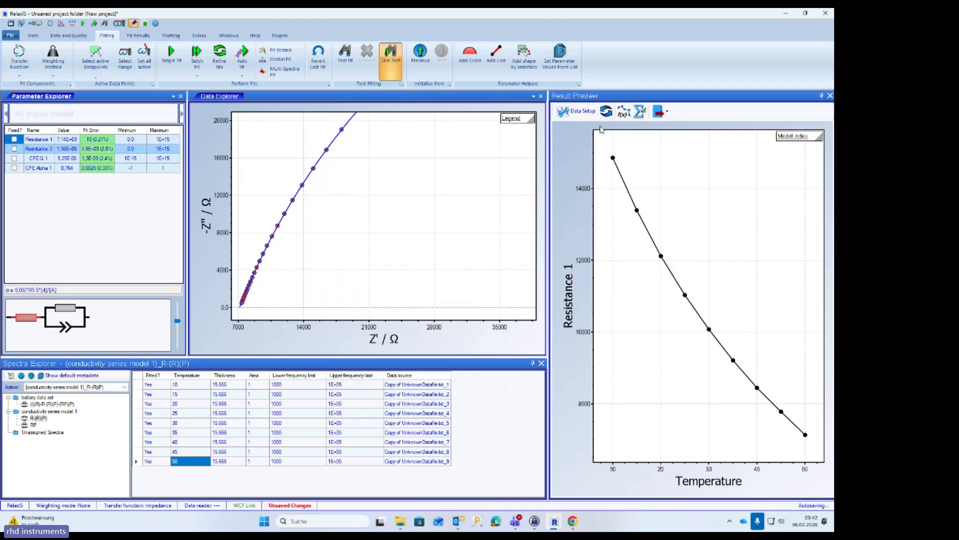
Evaluate the plotted Resistance 1 values with the Arrhenius (Celsius) function from the Temperature behaviour group
{"action": "left_click", "coordinate": [628, 116]}
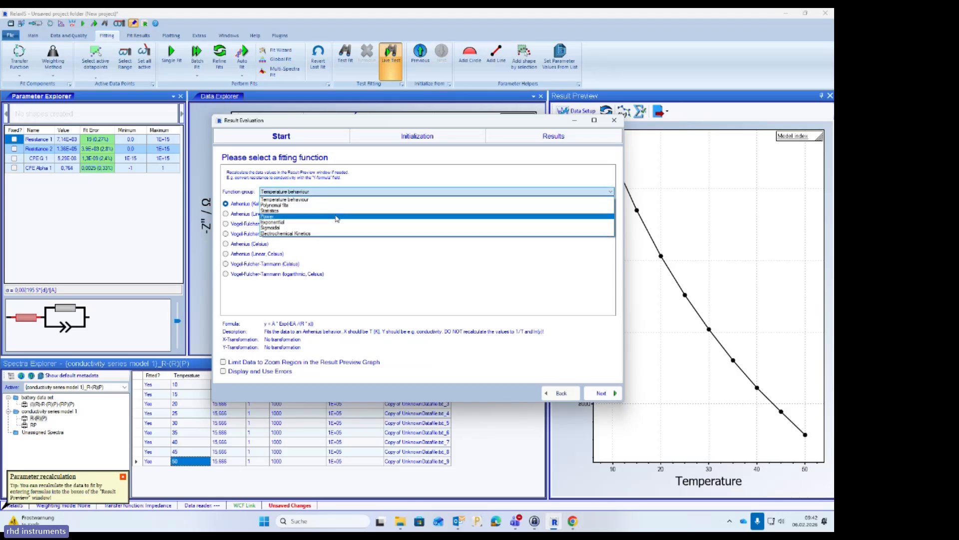
{"action": "left_click", "coordinate": [339, 198]}
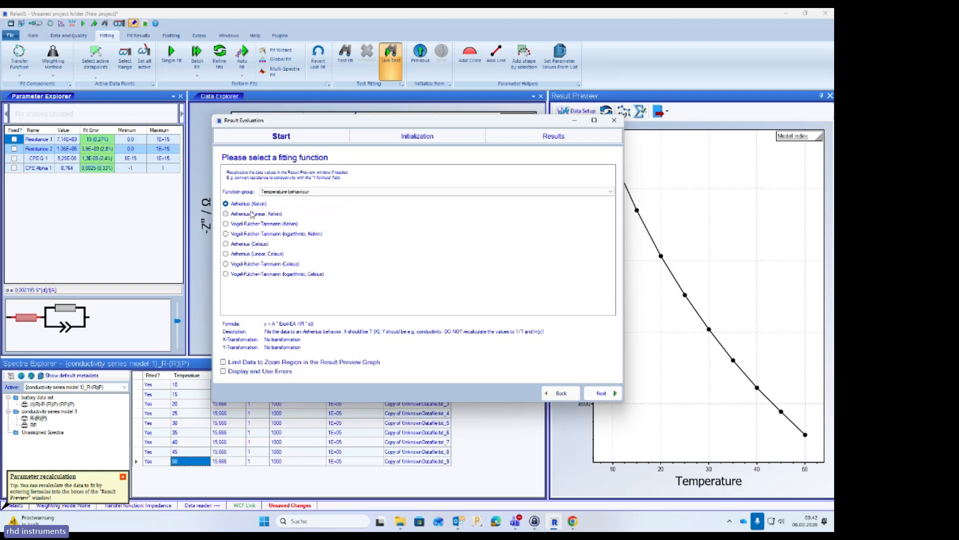
{"action": "left_click", "coordinate": [252, 247]}
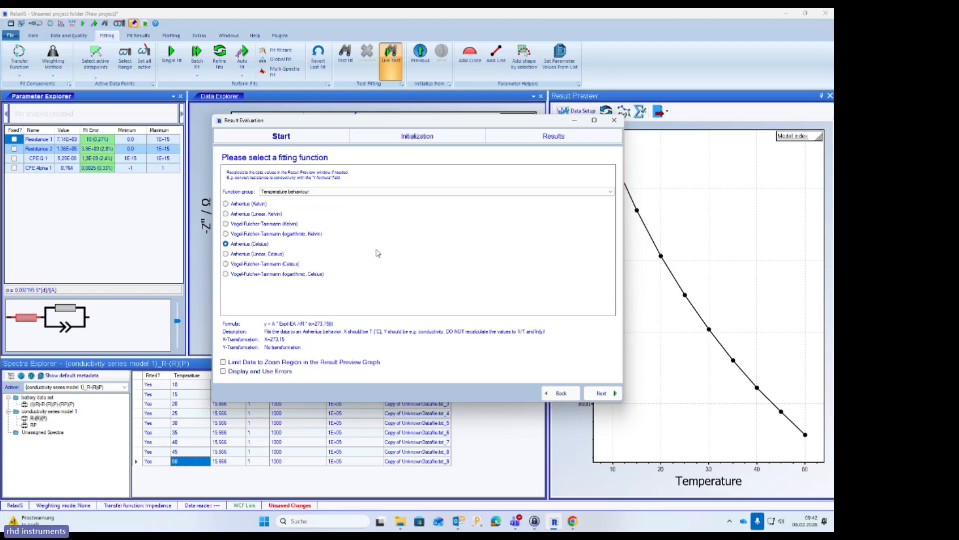
{"action": "left_click", "coordinate": [603, 394]}
{"action": "left_click", "coordinate": [603, 394]}
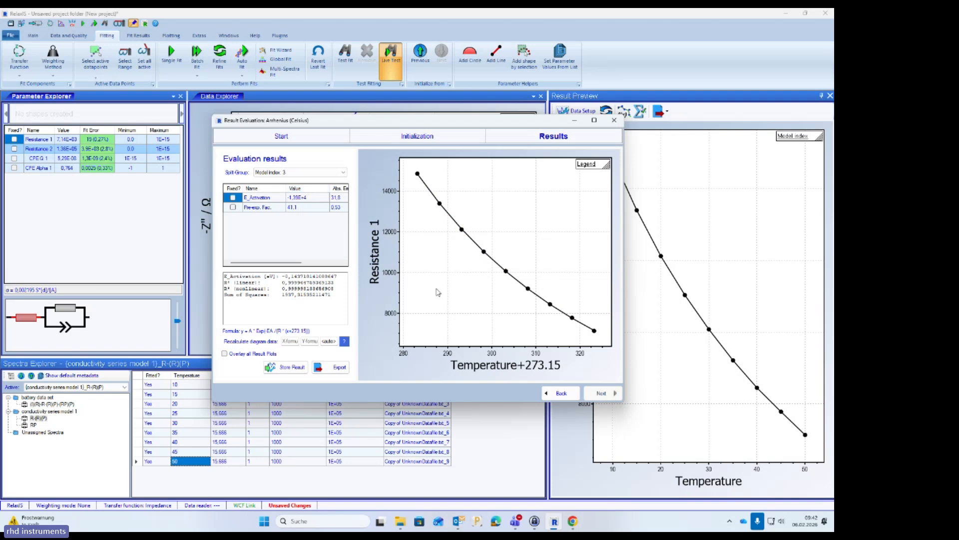
Evaluate the same resistance data with the Vogel-Fulcher-Tammann (Celsius) function instead, and close the result evaluation
{"action": "left_click", "coordinate": [562, 393]}
{"action": "left_click", "coordinate": [562, 393]}
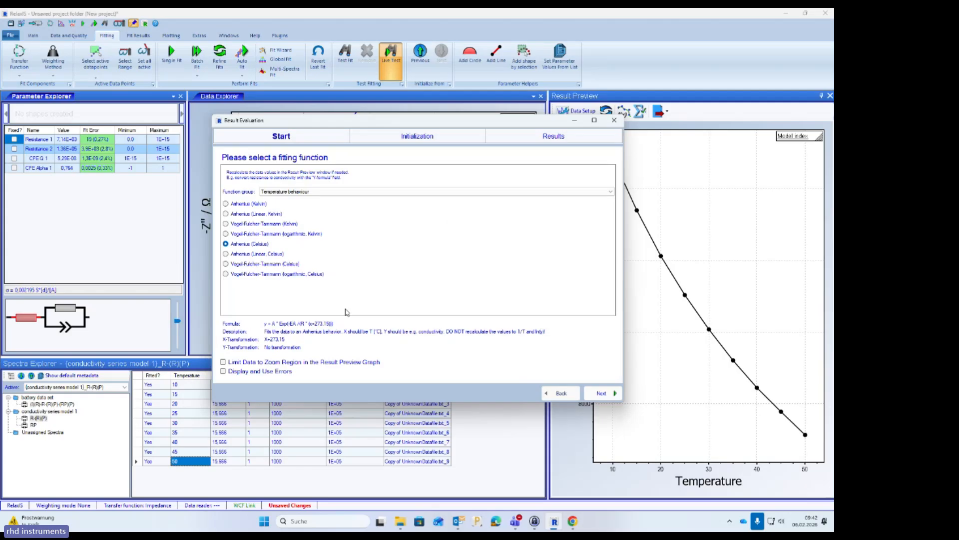
{"action": "left_click", "coordinate": [273, 264]}
{"action": "left_click", "coordinate": [602, 393]}
{"action": "left_click", "coordinate": [604, 394]}
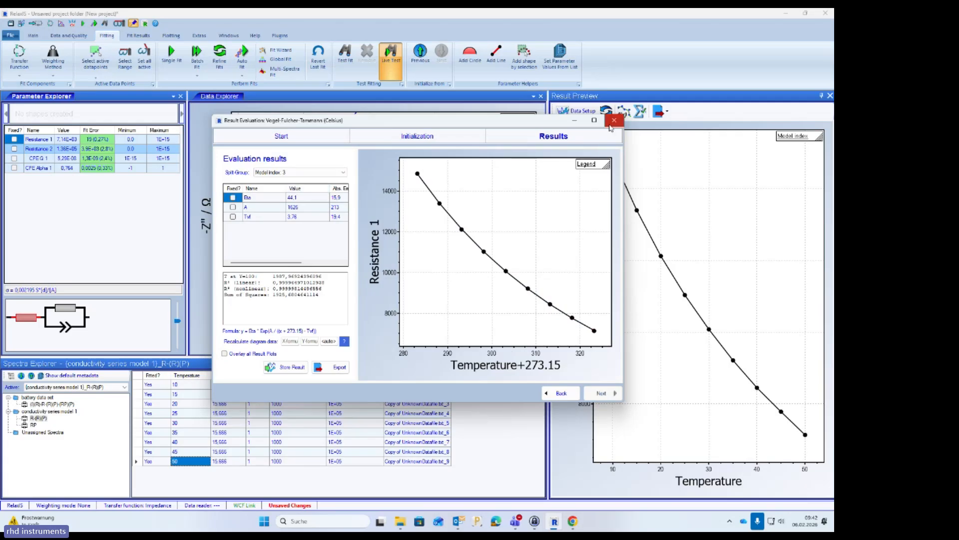
{"action": "left_click", "coordinate": [614, 121]}
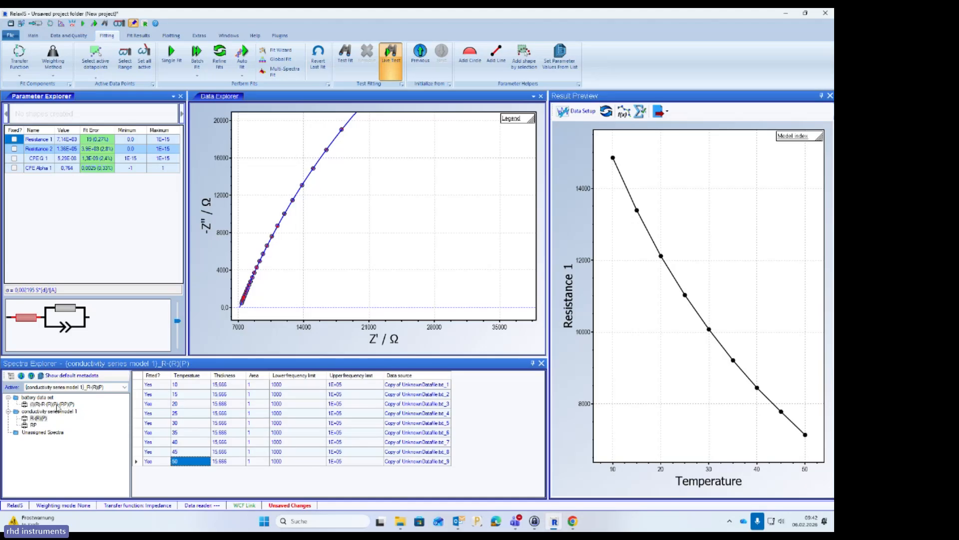
Run a Kramers-Kronig test on the first unassigned spectrum with complex fit, capacitance and inductivity fitting, and linear search
{"action": "left_click", "coordinate": [43, 433]}
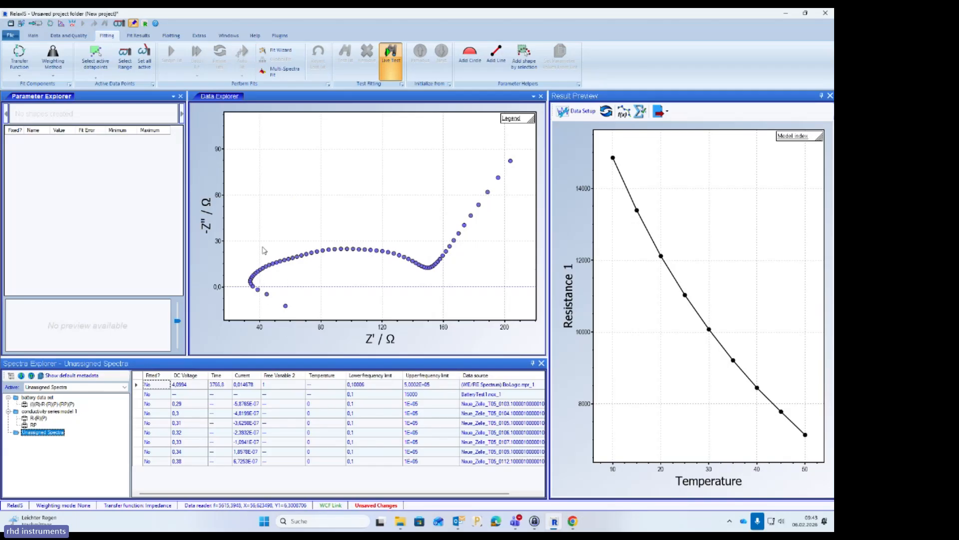
{"action": "left_click", "coordinate": [84, 38]}
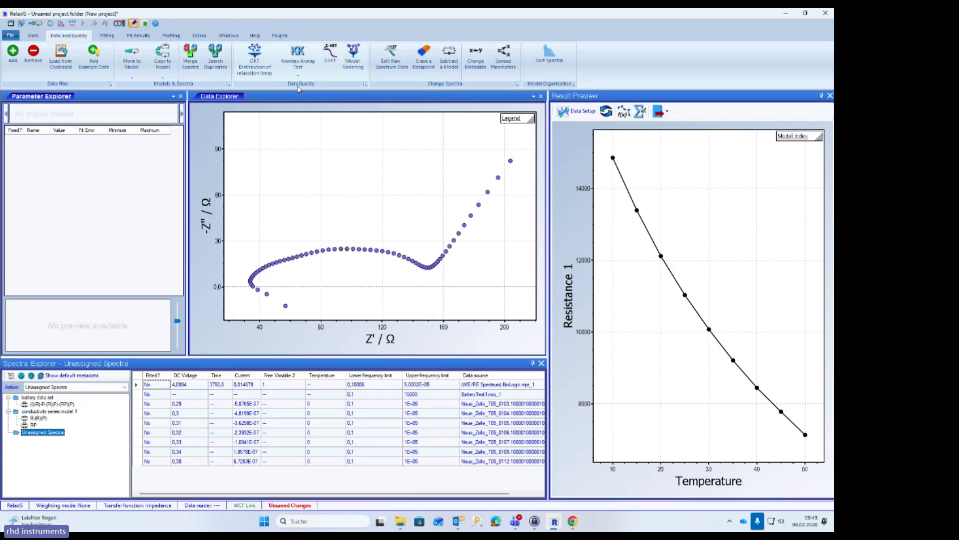
{"action": "left_click", "coordinate": [301, 54]}
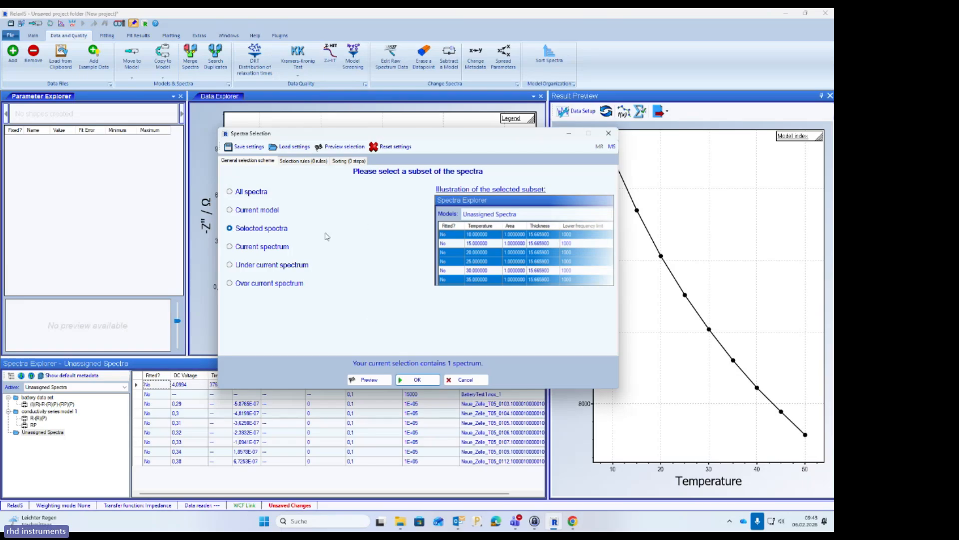
{"action": "left_click", "coordinate": [417, 379]}
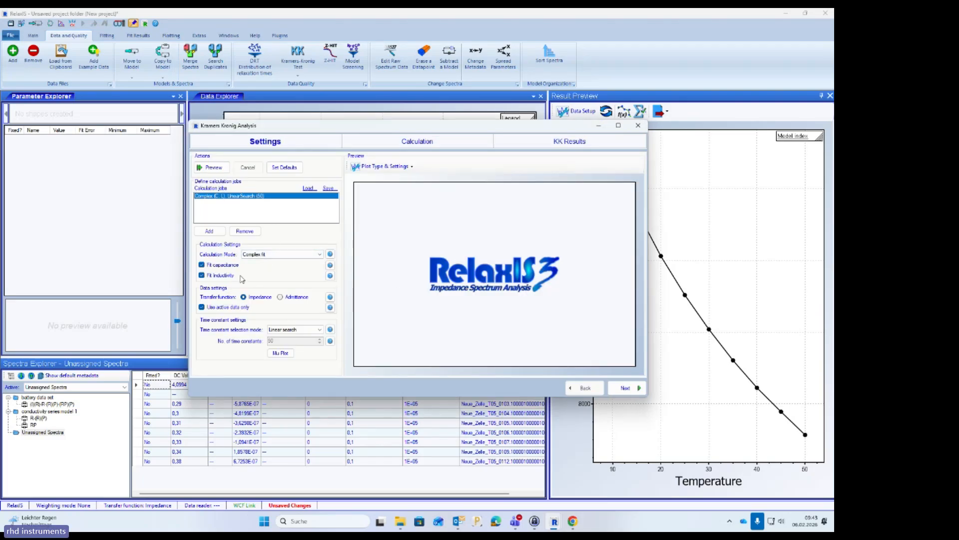
{"action": "left_click_drag", "start_coordinate": [314, 131], "coordinate": [374, 146]}
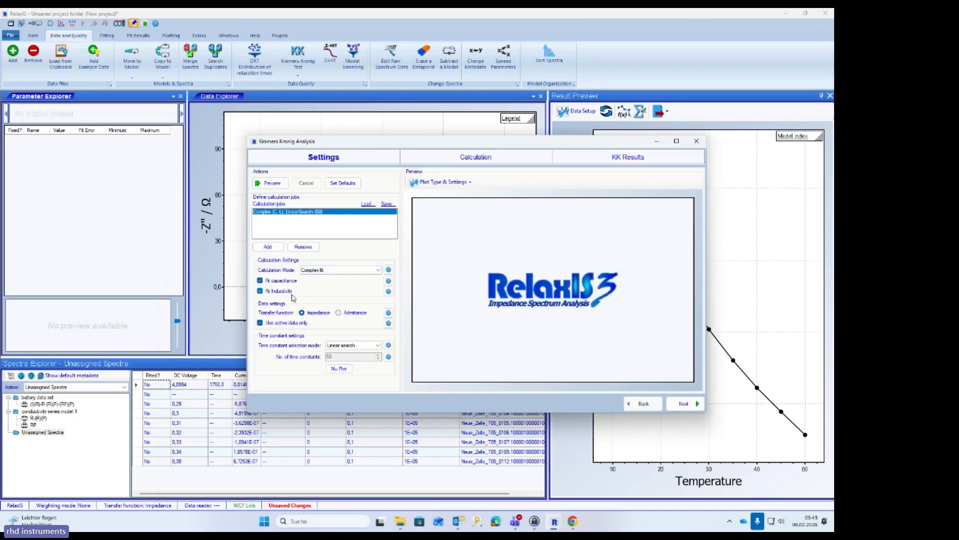
{"action": "left_click", "coordinate": [683, 403]}
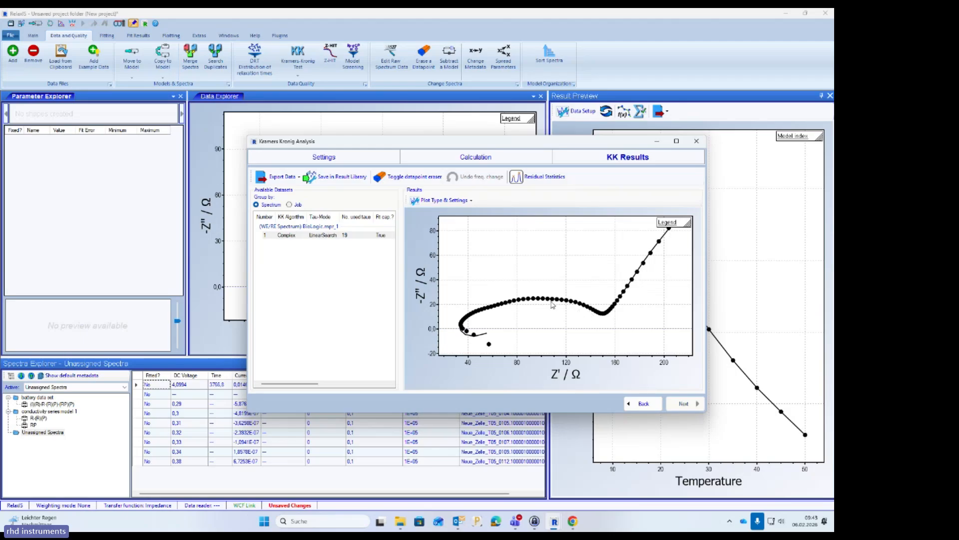
Examine the Kramers-Kronig fit at high frequencies, show it as a residual plot with relative residuals at full extent, and close the analysis
{"action": "left_click_drag", "start_coordinate": [451, 320], "coordinate": [505, 360]}
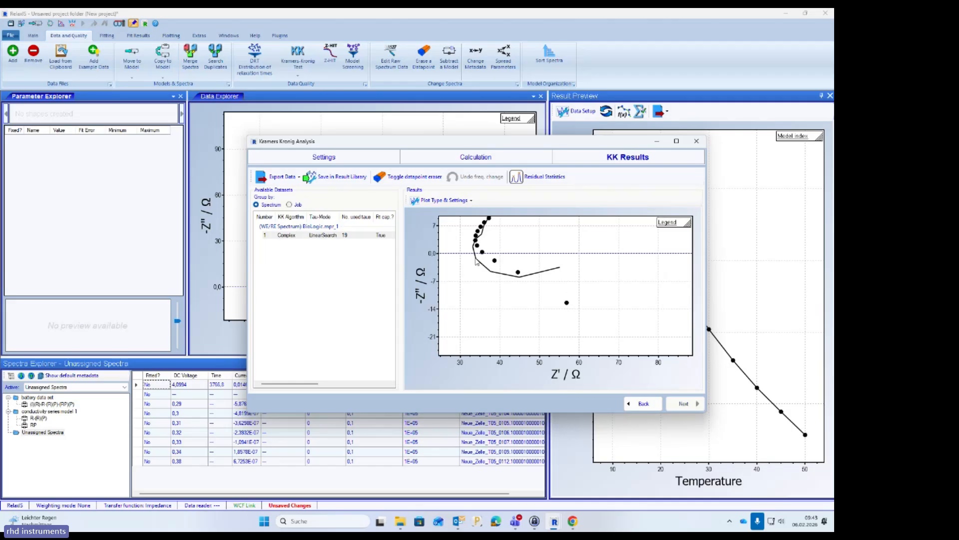
{"action": "left_click", "coordinate": [469, 200]}
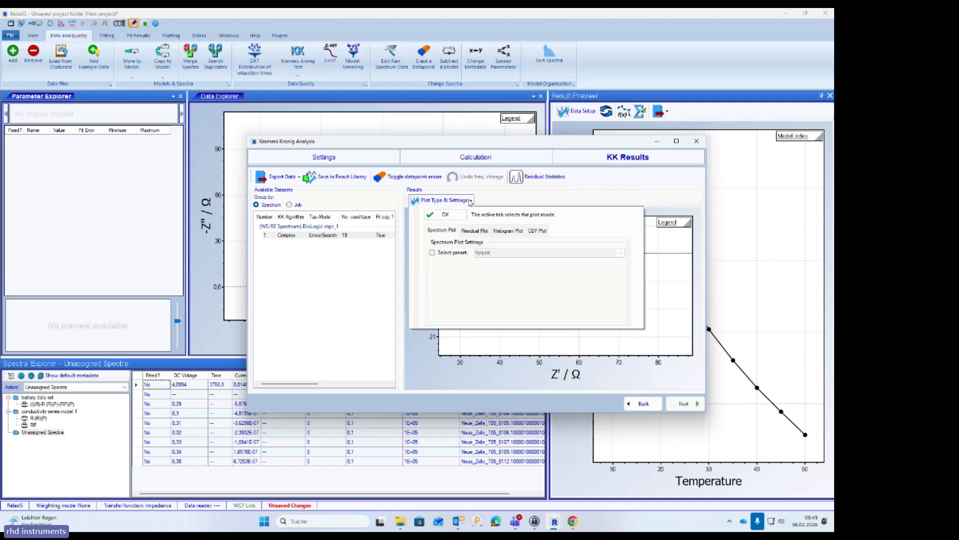
{"action": "left_click", "coordinate": [481, 232]}
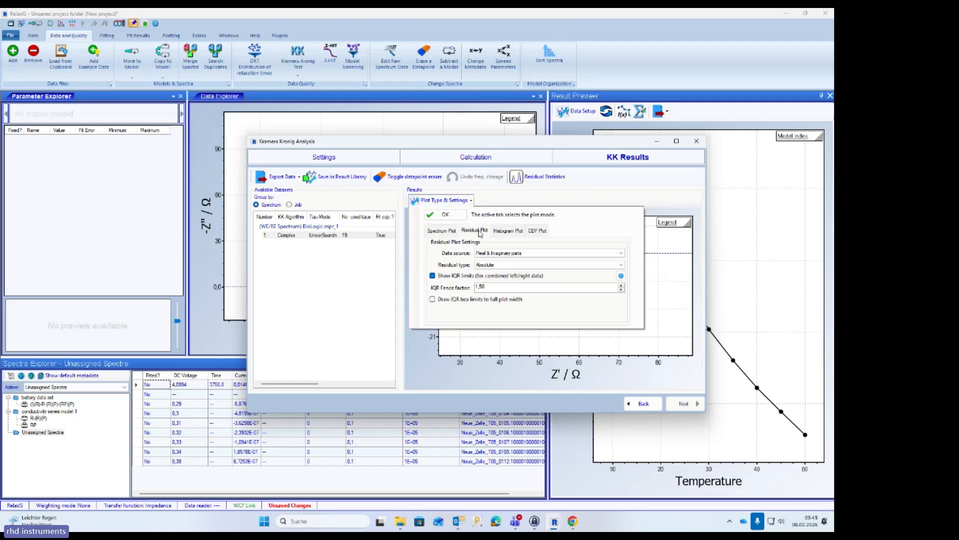
{"action": "left_click", "coordinate": [490, 266]}
{"action": "left_click", "coordinate": [502, 279]}
{"action": "left_click", "coordinate": [455, 219]}
{"action": "right_click", "coordinate": [468, 249]}
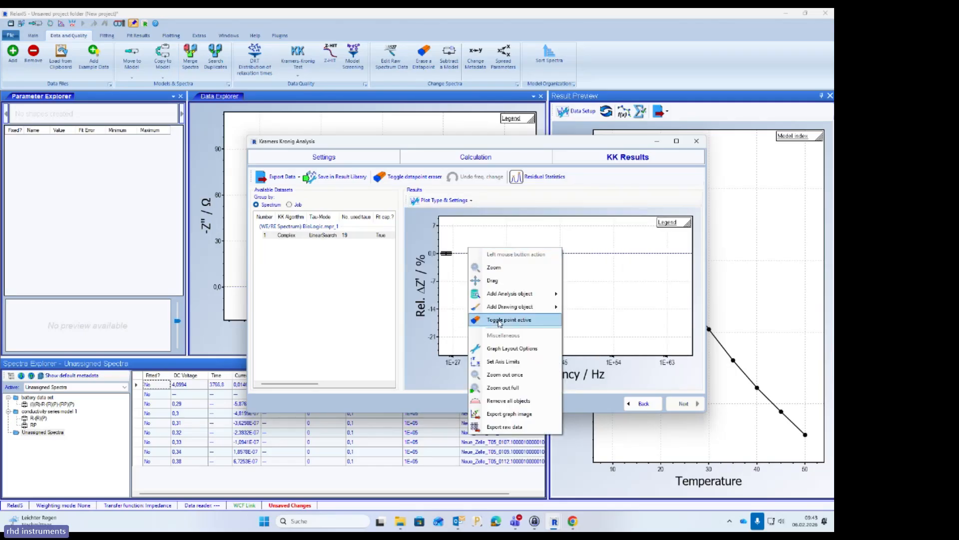
{"action": "left_click", "coordinate": [516, 387]}
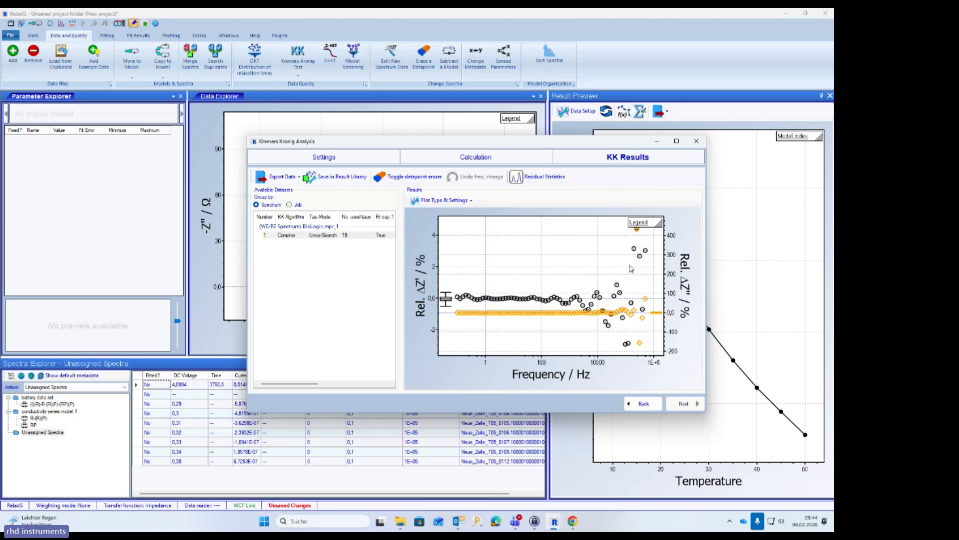
{"action": "left_click", "coordinate": [698, 141]}
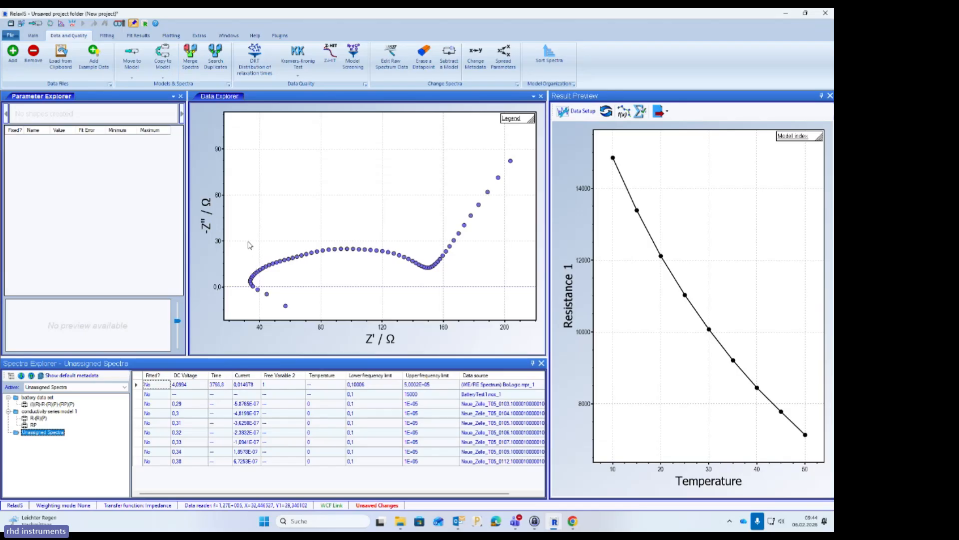
Restrict the spectrum's active frequency range from the 1.23E+5 Hz point to the last low-frequency point
{"action": "left_click", "coordinate": [108, 36]}
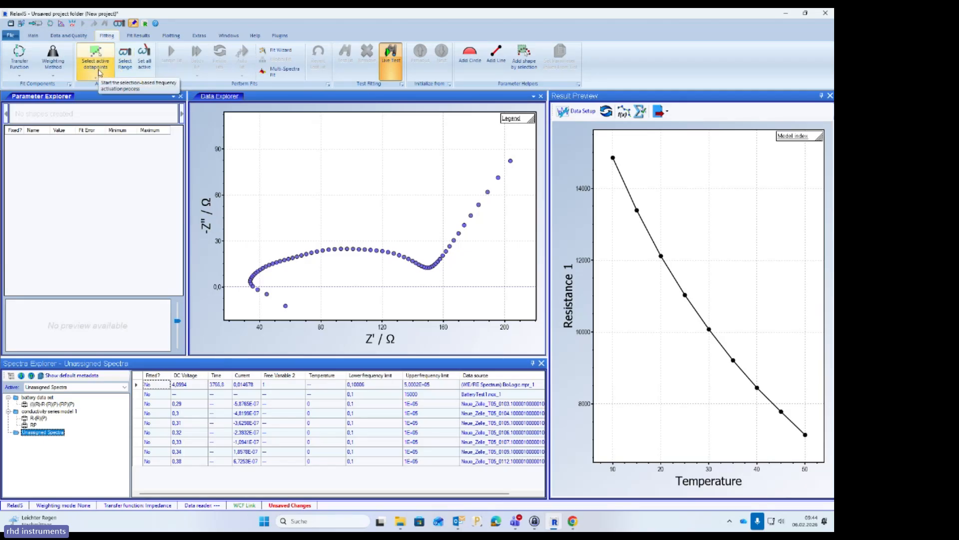
{"action": "left_click", "coordinate": [125, 72]}
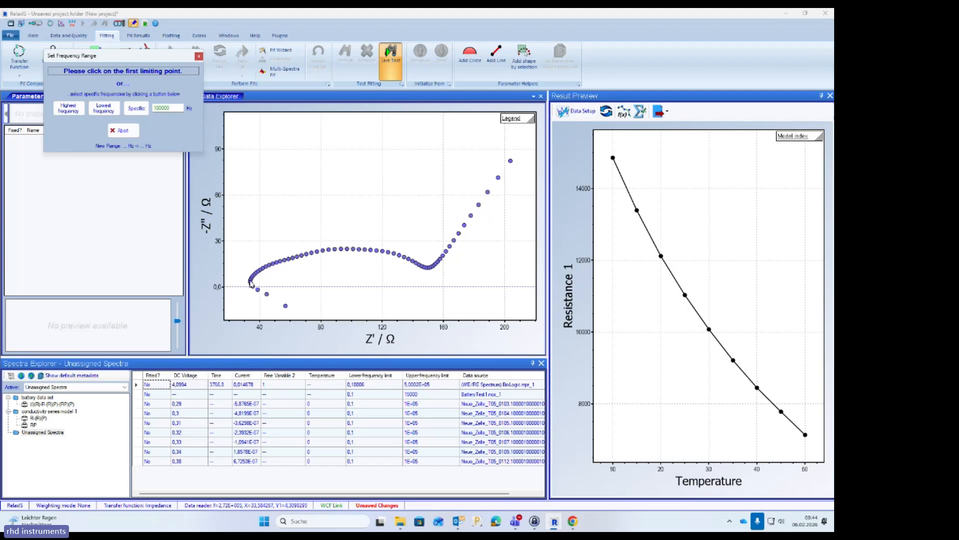
{"action": "left_click", "coordinate": [251, 284]}
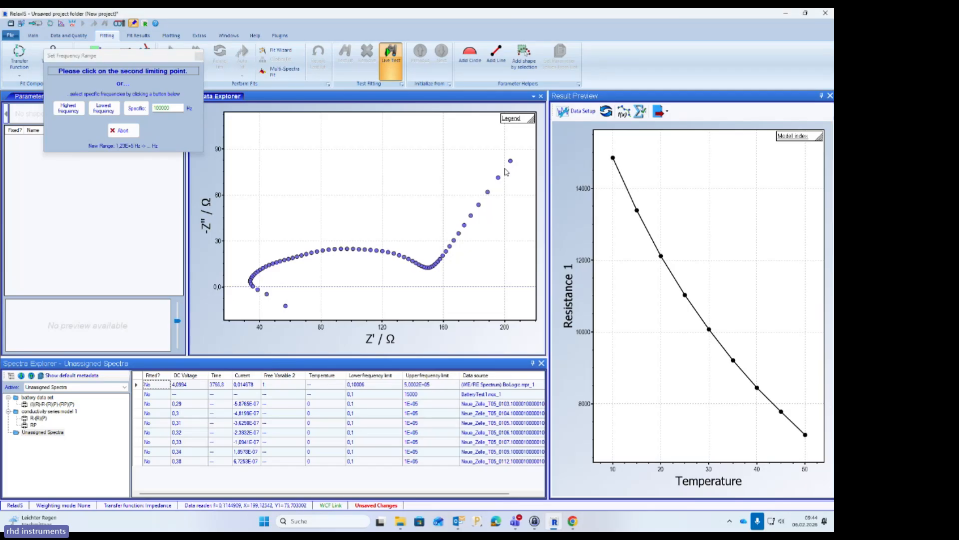
{"action": "left_click", "coordinate": [509, 163]}
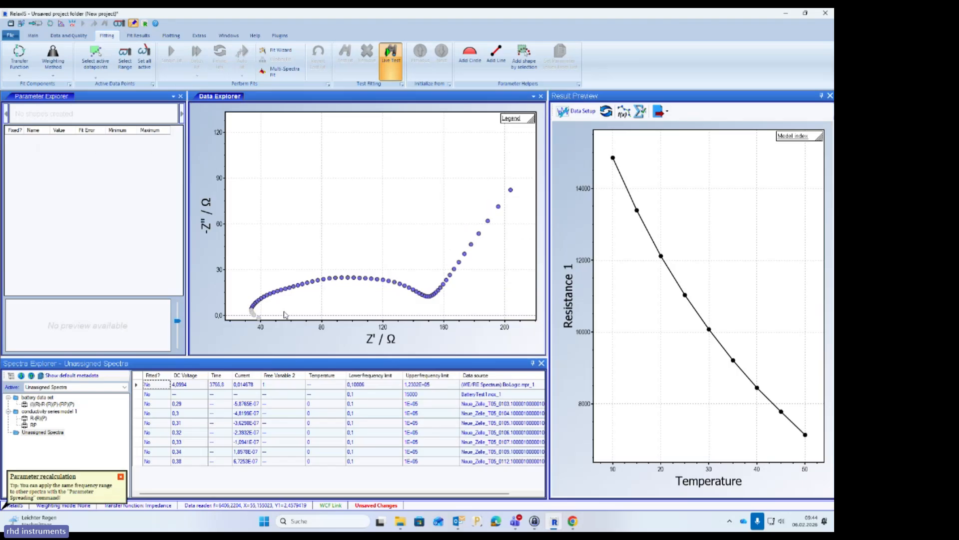
Interactively deactivate the spectrum's high-frequency points below the real axis and at the start of the arc
{"action": "scroll", "coordinate": [272, 314], "scroll_direction": "down", "scroll_amount": 1}
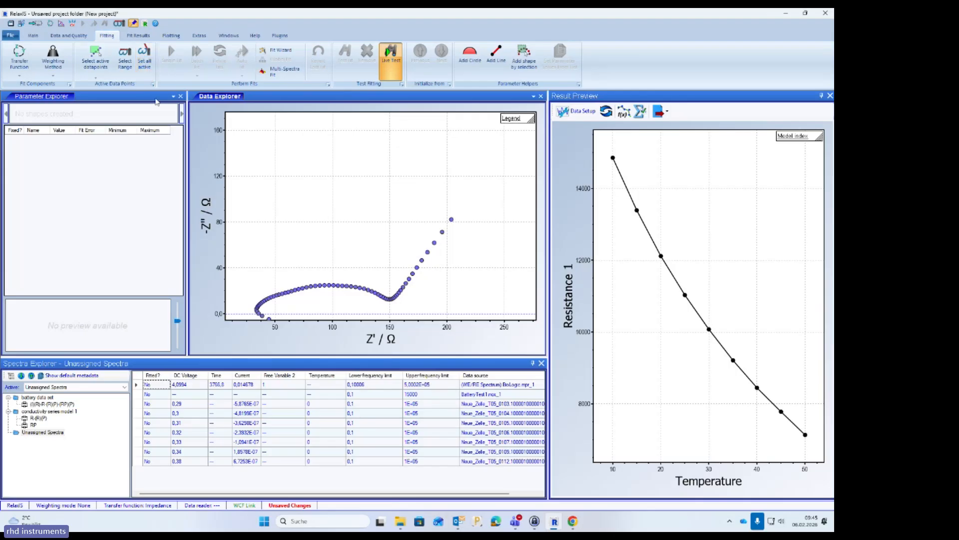
{"action": "right_click", "coordinate": [336, 238]}
{"action": "left_click", "coordinate": [372, 374]}
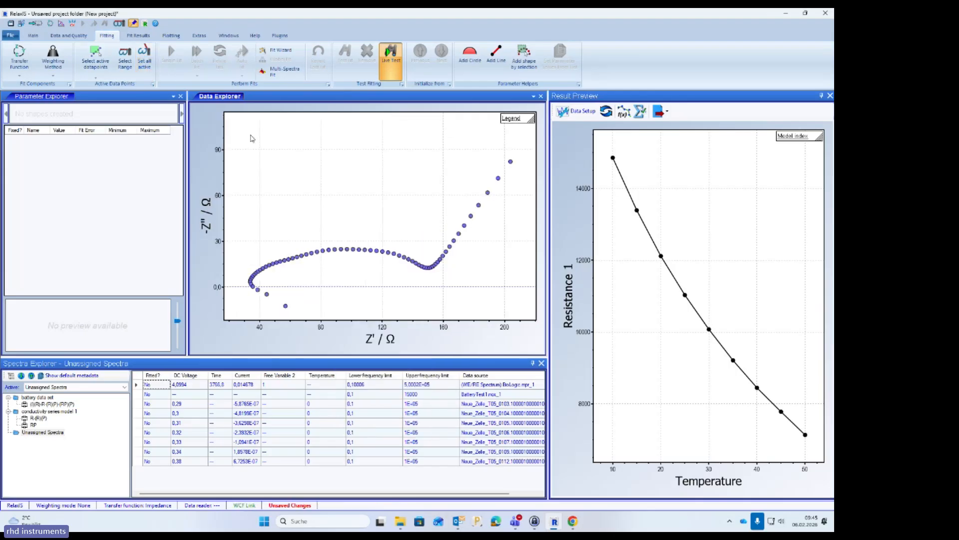
{"action": "left_click", "coordinate": [103, 72]}
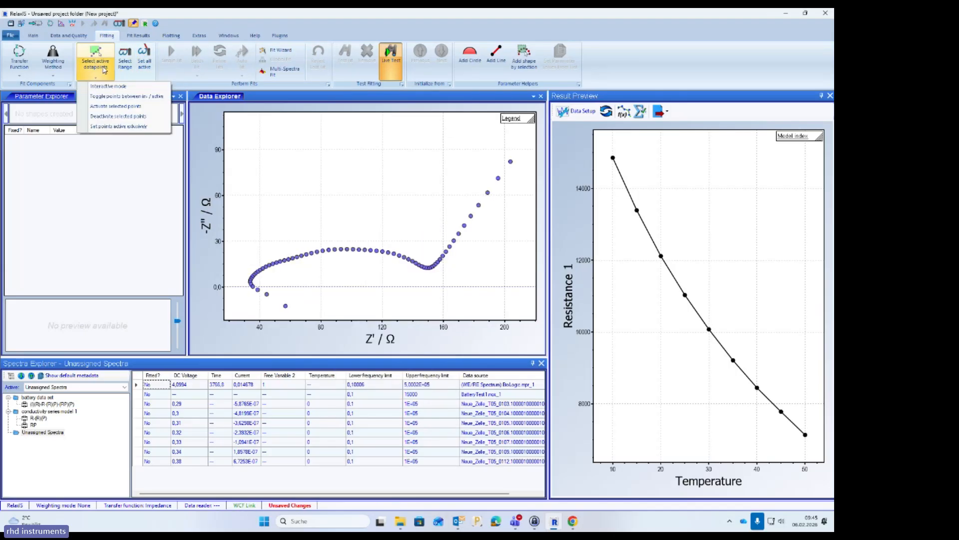
{"action": "left_click", "coordinate": [119, 90]}
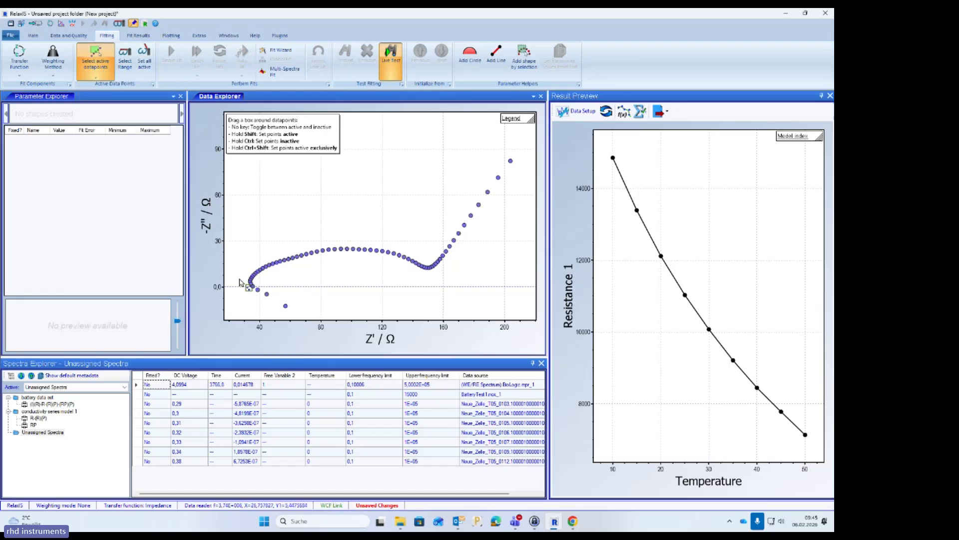
{"action": "left_click_drag", "start_coordinate": [240, 278], "coordinate": [310, 316]}
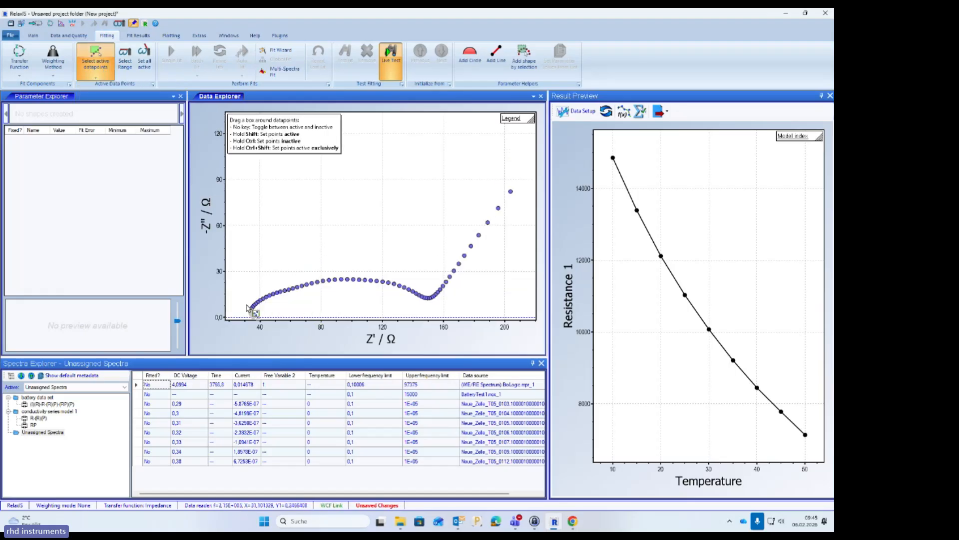
{"action": "left_click_drag", "start_coordinate": [252, 310], "coordinate": [256, 301]}
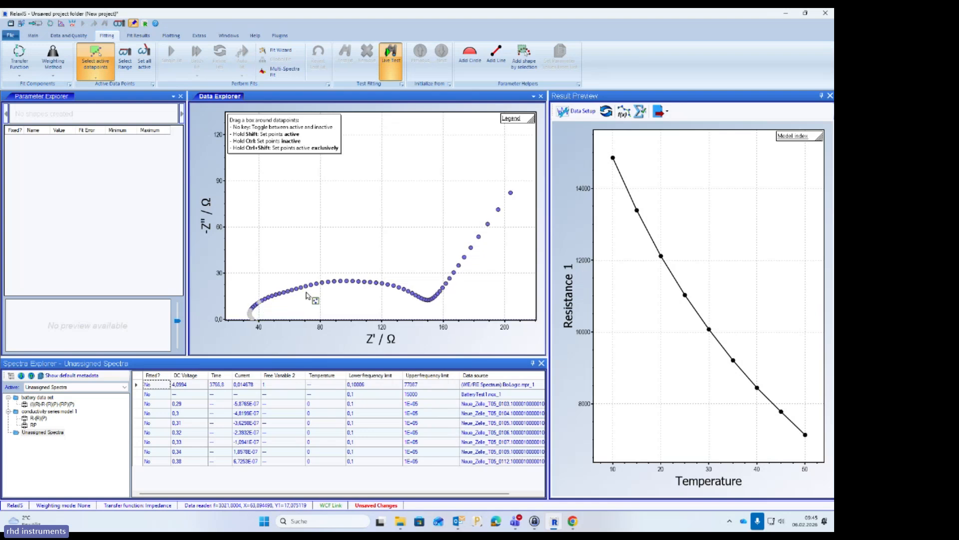
Toggle individual data points along the arc and the low-frequency tail inactive, and set all points active again
{"action": "left_click", "coordinate": [322, 282]}
{"action": "left_click", "coordinate": [352, 281]}
{"action": "left_click", "coordinate": [382, 282]}
{"action": "left_click", "coordinate": [427, 299]}
{"action": "left_click", "coordinate": [464, 258]}
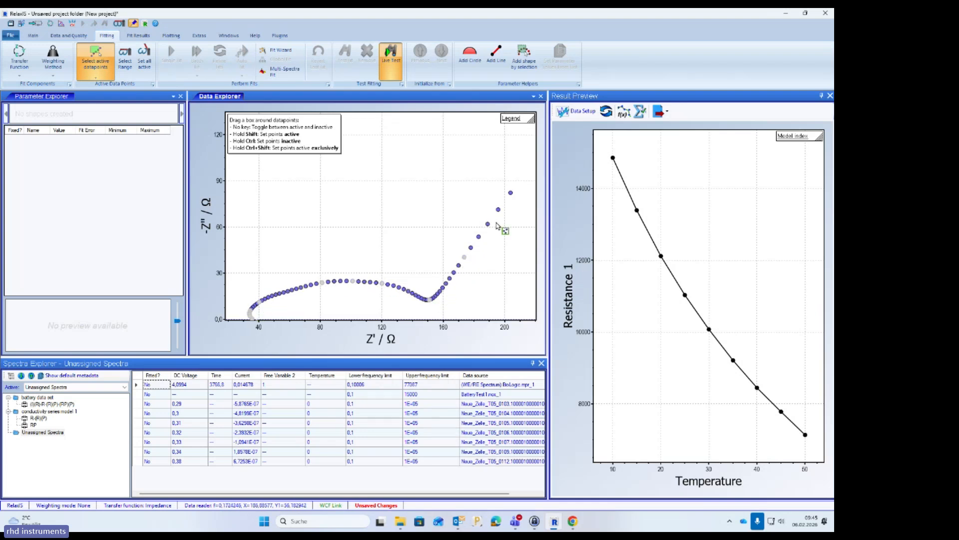
{"action": "left_click", "coordinate": [498, 211]}
{"action": "left_click", "coordinate": [144, 59]}
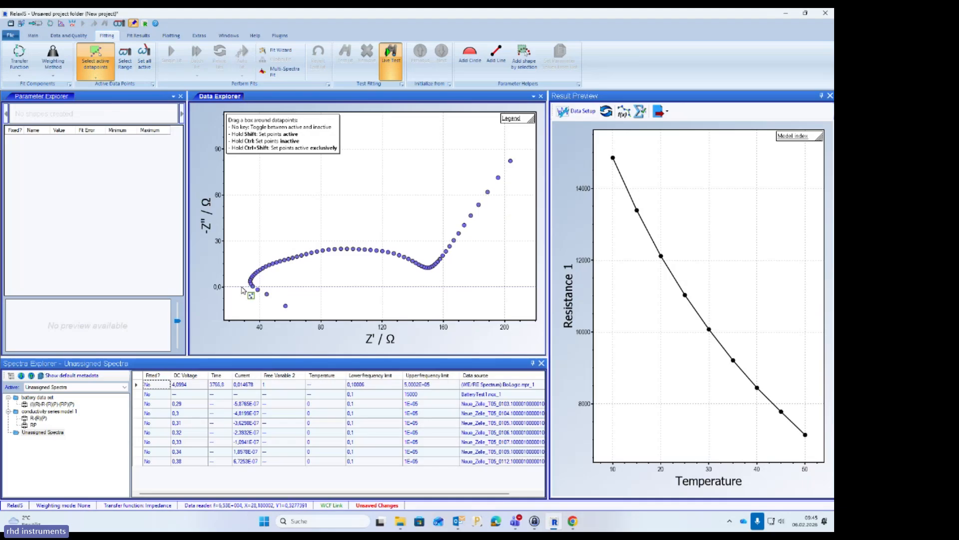
Deactivate the high-frequency points down to an upper limit of 77087 Hz and leave the interactive selection
{"action": "left_click_drag", "start_coordinate": [242, 288], "coordinate": [305, 316]}
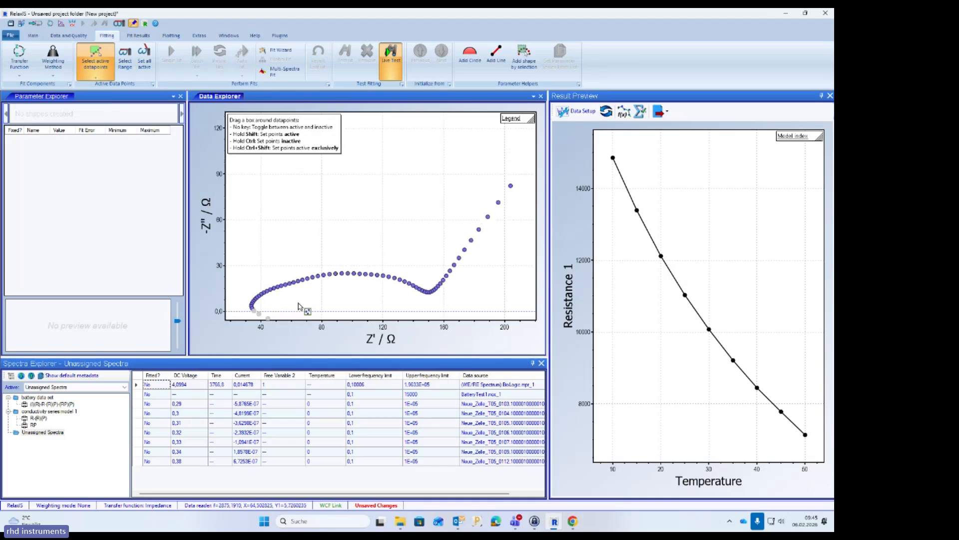
{"action": "left_click_drag", "start_coordinate": [258, 314], "coordinate": [259, 315]}
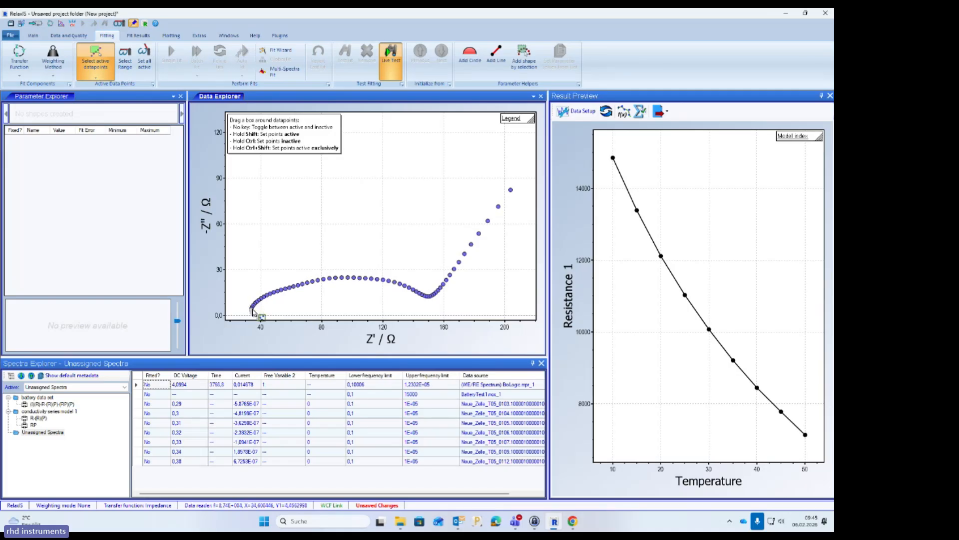
{"action": "mouse_move", "coordinate": [253, 309]}
{"action": "left_mouse_down"}
{"action": "mouse_move", "coordinate": [260, 313]}
{"action": "mouse_move", "coordinate": [251, 311]}
{"action": "left_mouse_up"}
{"action": "left_click", "coordinate": [106, 71]}
{"action": "left_click", "coordinate": [113, 89]}
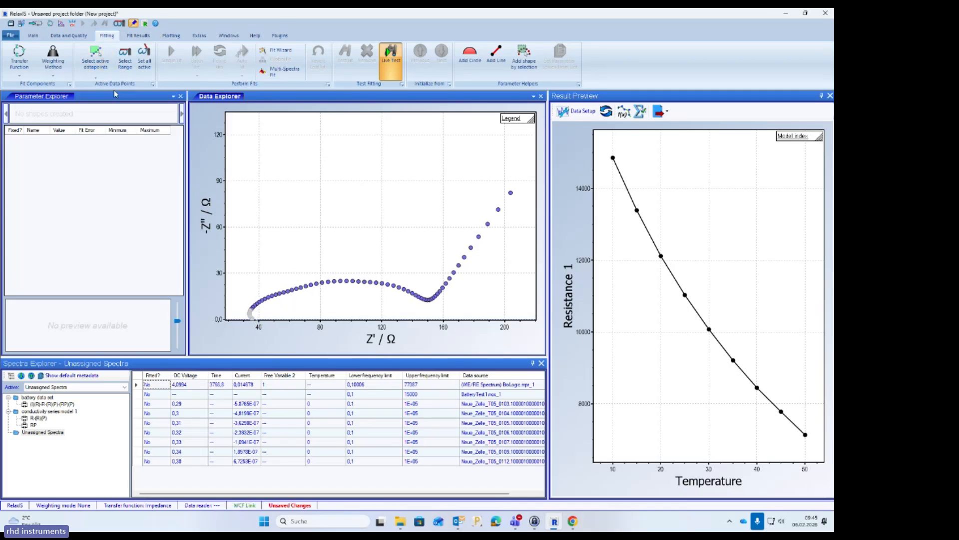
Inspect the frequencies of the deactivated points at the start of the arc and set all points active again
{"action": "mouse_move", "coordinate": [251, 314]}
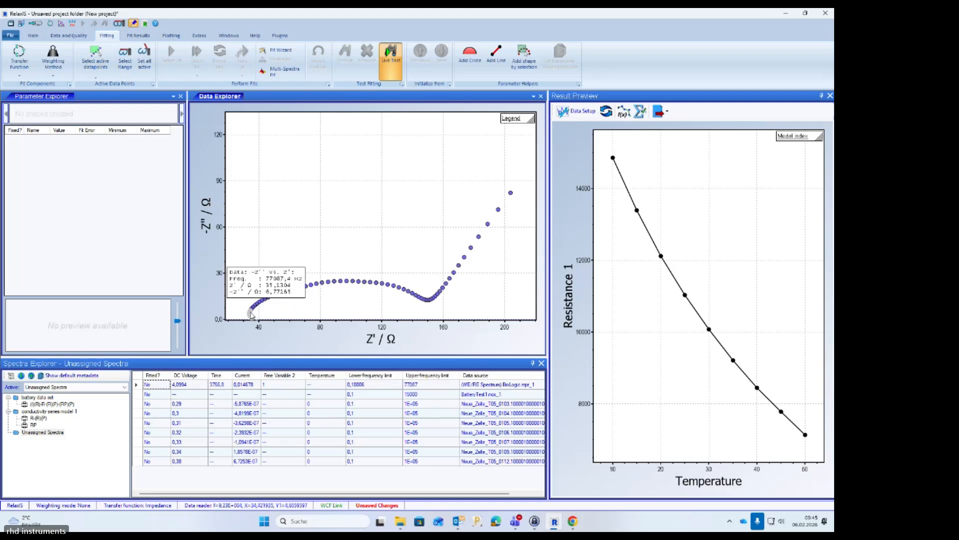
{"action": "left_click_drag", "start_coordinate": [244, 308], "coordinate": [255, 317]}
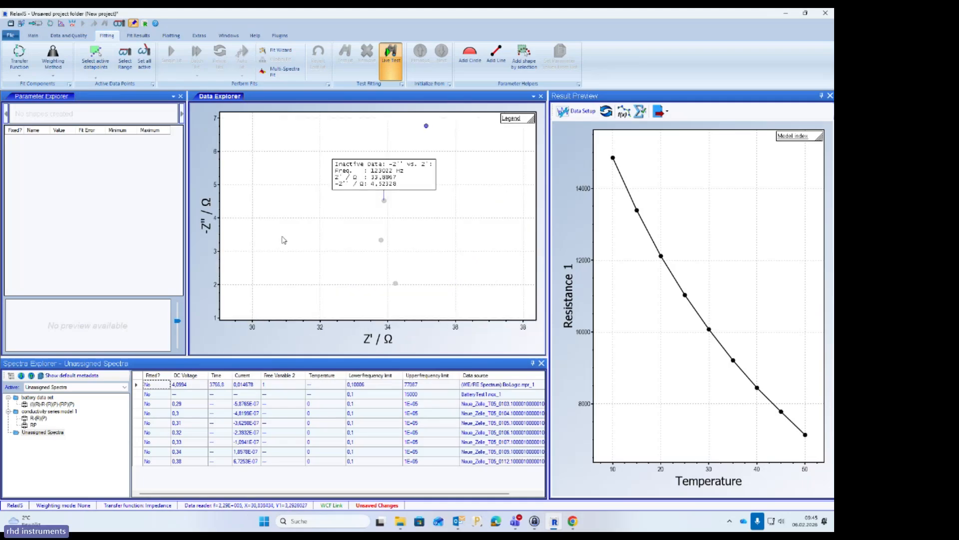
{"action": "right_click", "coordinate": [290, 250]}
{"action": "left_click", "coordinate": [317, 376]}
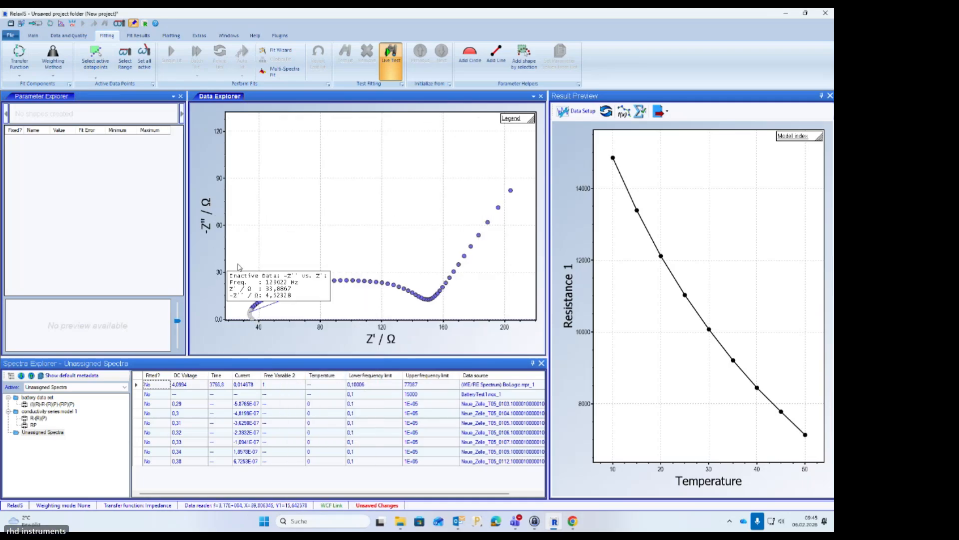
{"action": "left_click", "coordinate": [144, 50]}
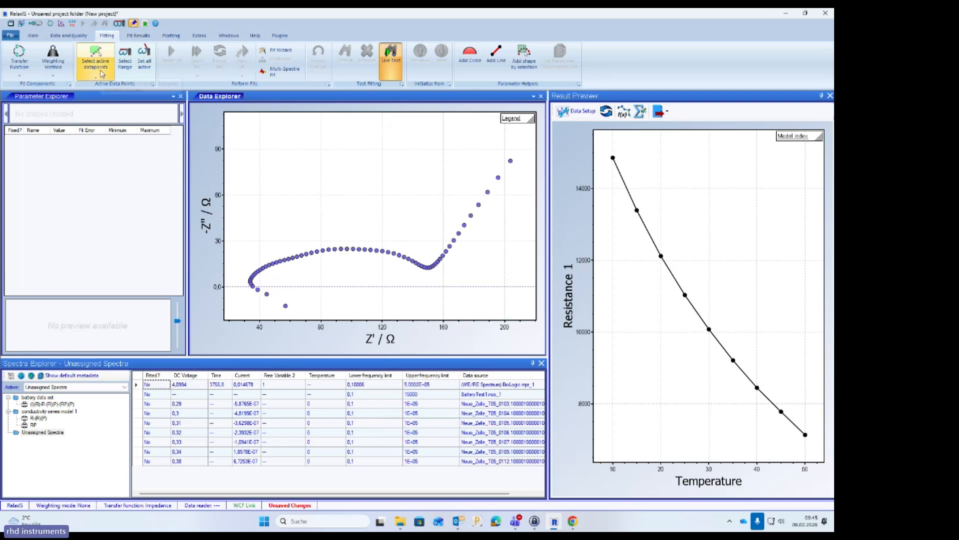
Interactively deactivate the high-frequency points so the spectrum's upper frequency limit is 1.2302E+05 Hz
{"action": "left_click", "coordinate": [100, 75]}
{"action": "left_click", "coordinate": [108, 86]}
{"action": "left_click_drag", "start_coordinate": [243, 283], "coordinate": [300, 313]}
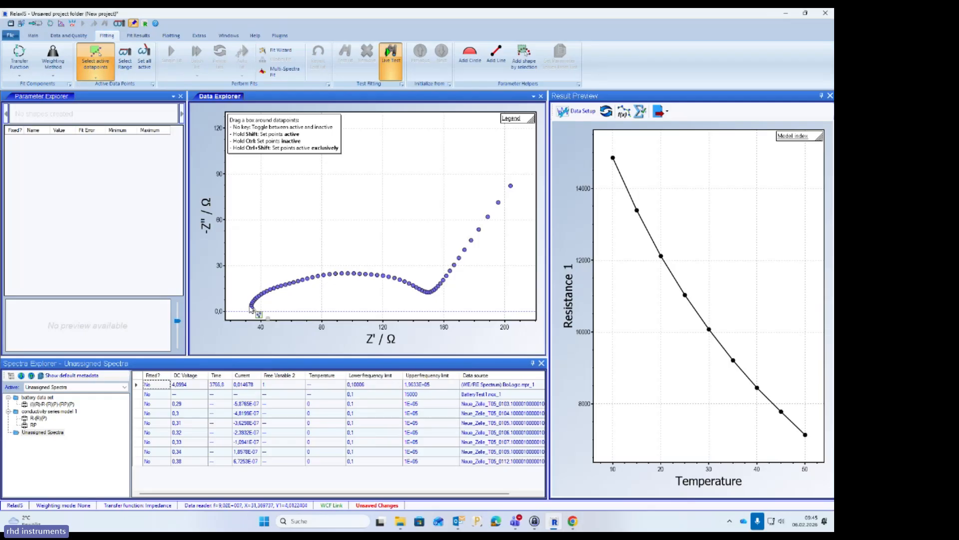
{"action": "left_click", "coordinate": [253, 309]}
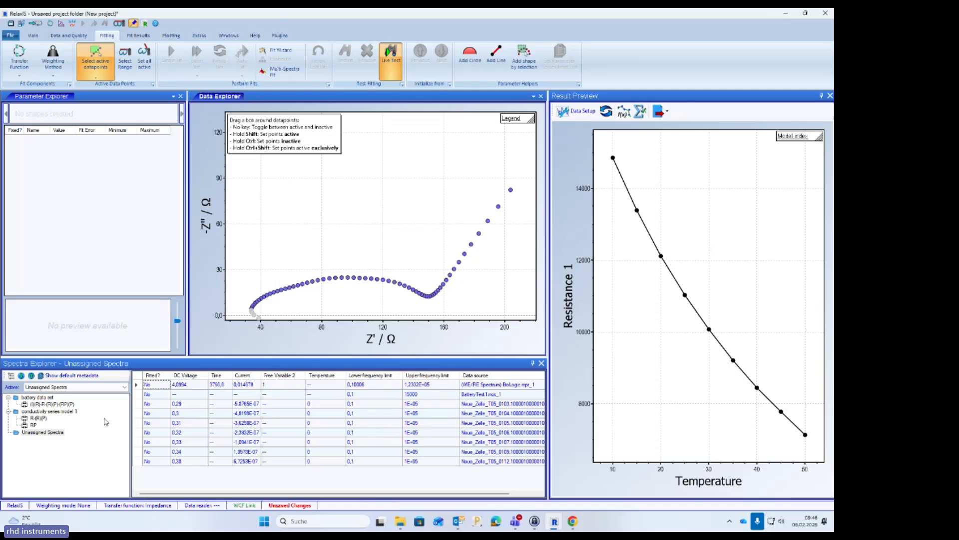
Start moving the first unassigned spectrum to a new model group and name the group "battery SSB"
{"action": "right_click", "coordinate": [192, 387]}
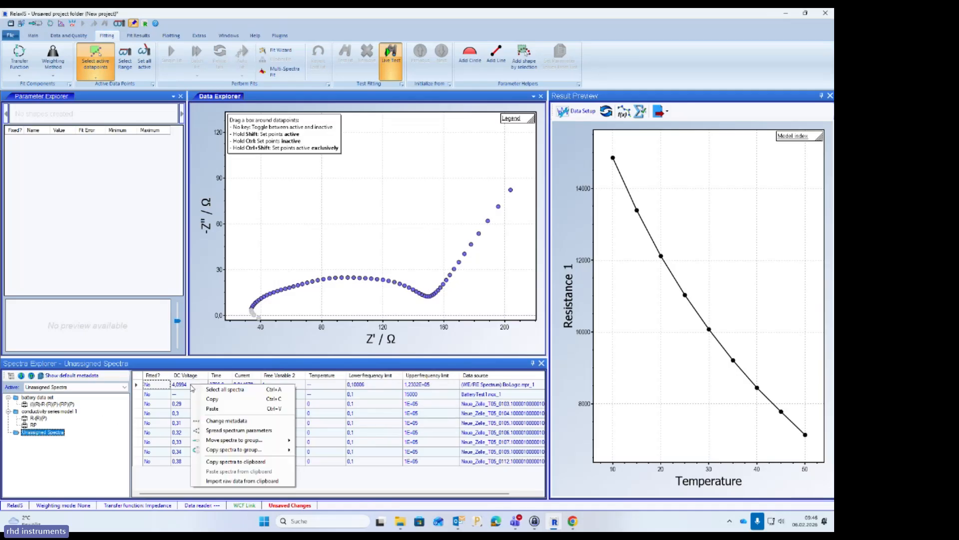
{"action": "mouse_move", "coordinate": [259, 442]}
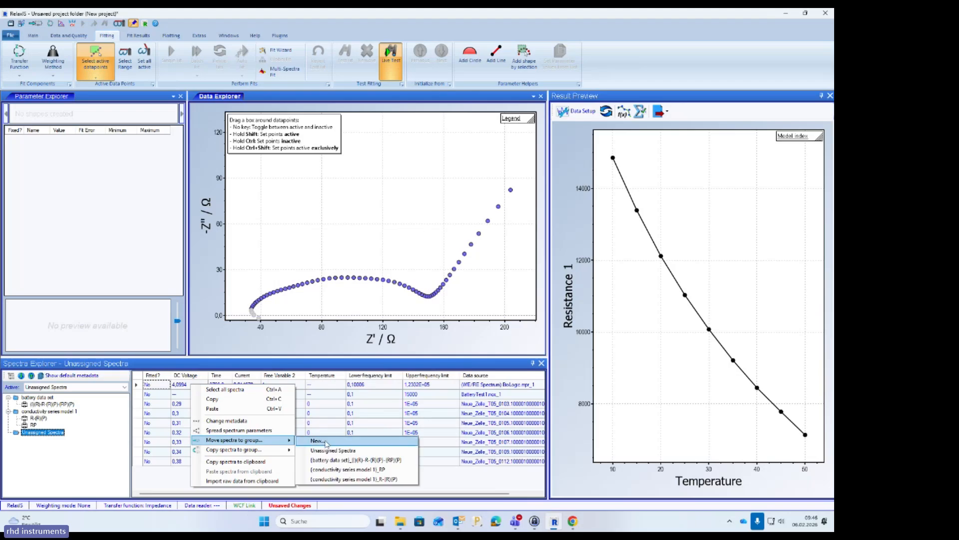
{"action": "left_click", "coordinate": [318, 441]}
{"action": "left_click_drag", "start_coordinate": [409, 114], "coordinate": [258, 195]}
{"action": "left_click_drag", "start_coordinate": [181, 289], "coordinate": [303, 290]}
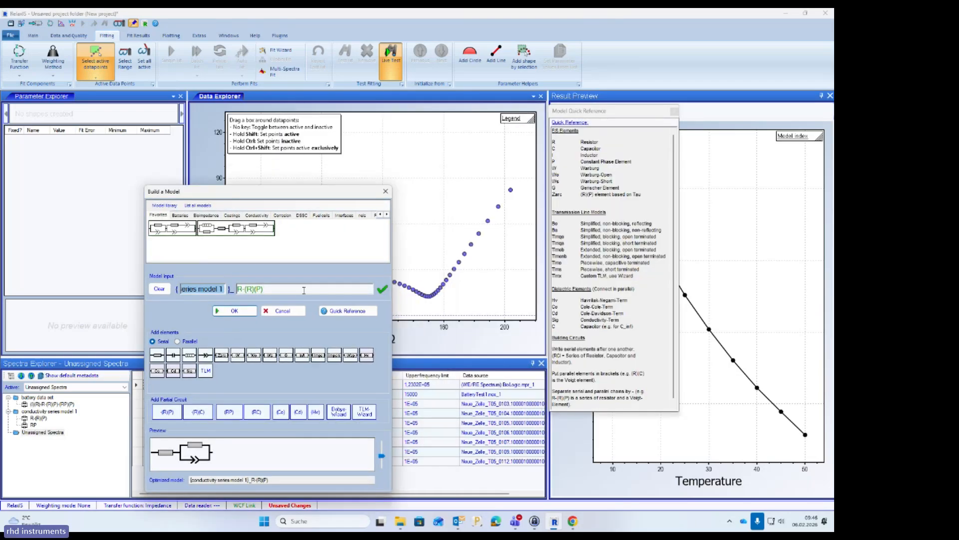
{"action": "type", "text": "battery SSB"}
Build the model I-(R)(P)-(R)(P)-(R)(P)-P in the battery SSB group and move only the selected spectrum into it
{"action": "left_click_drag", "start_coordinate": [277, 194], "coordinate": [613, 116]}
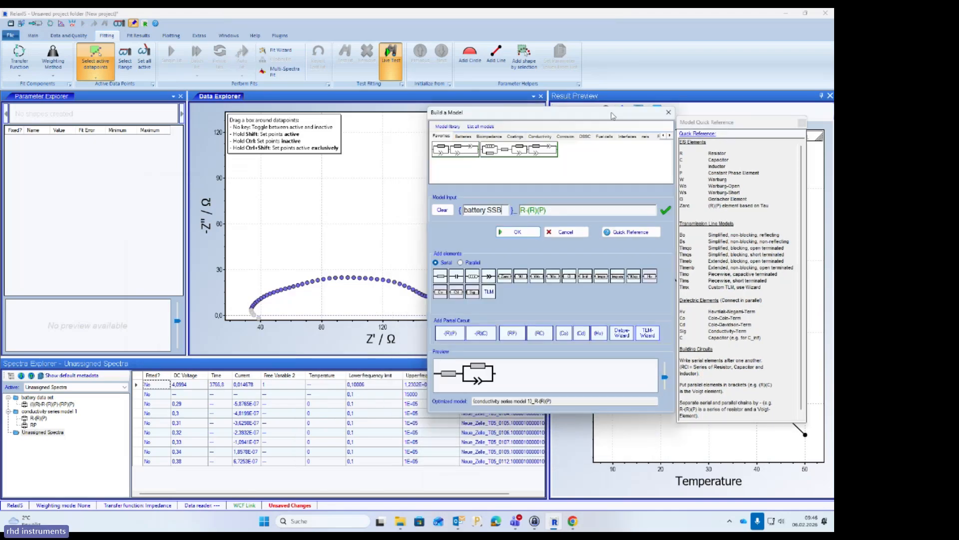
{"action": "left_click", "coordinate": [453, 212]}
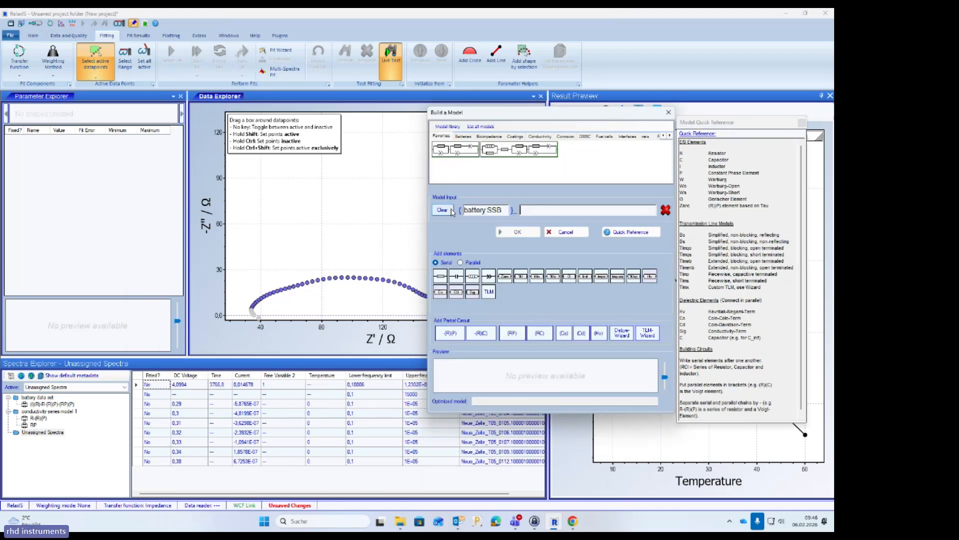
{"action": "left_click", "coordinate": [474, 279]}
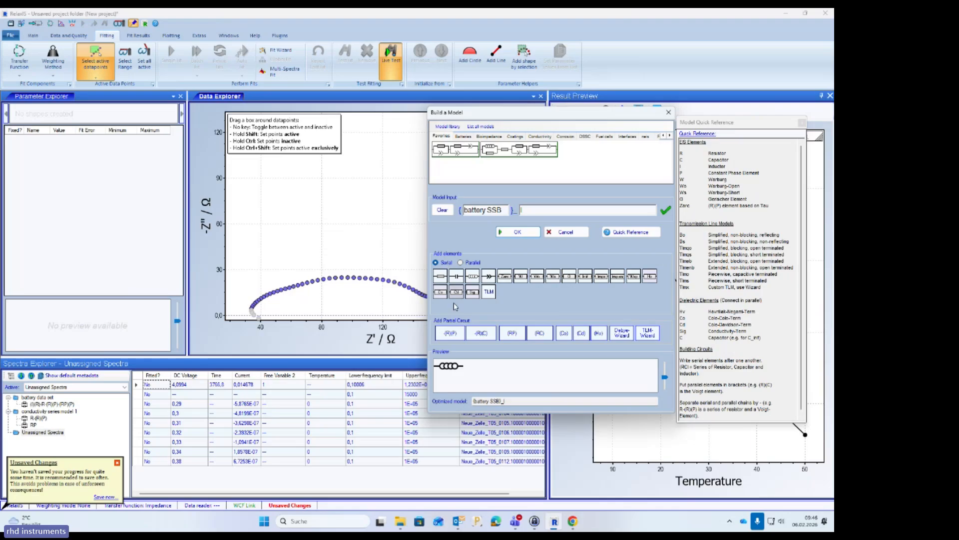
{"action": "left_click", "coordinate": [456, 334]}
{"action": "left_click", "coordinate": [456, 334]}
{"action": "left_click", "coordinate": [456, 334]}
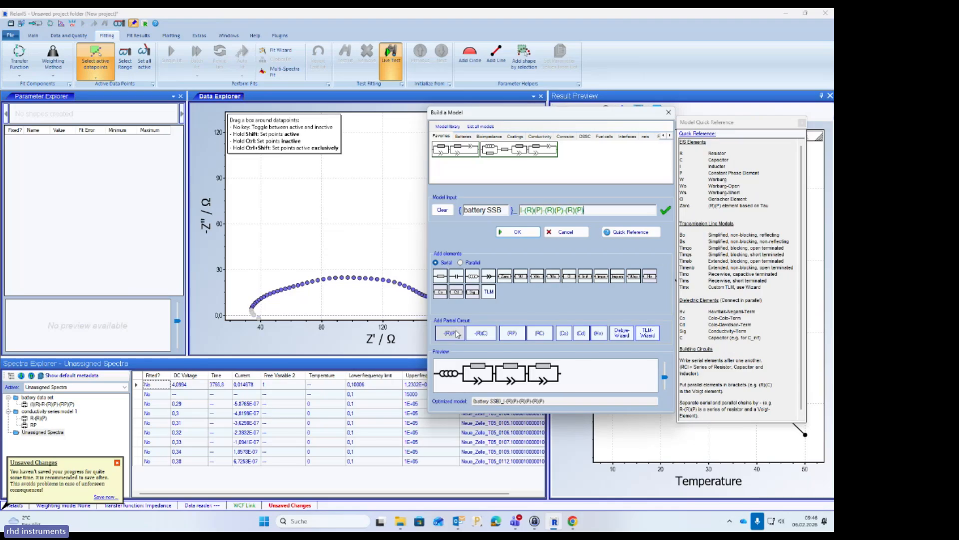
{"action": "left_click", "coordinate": [491, 277]}
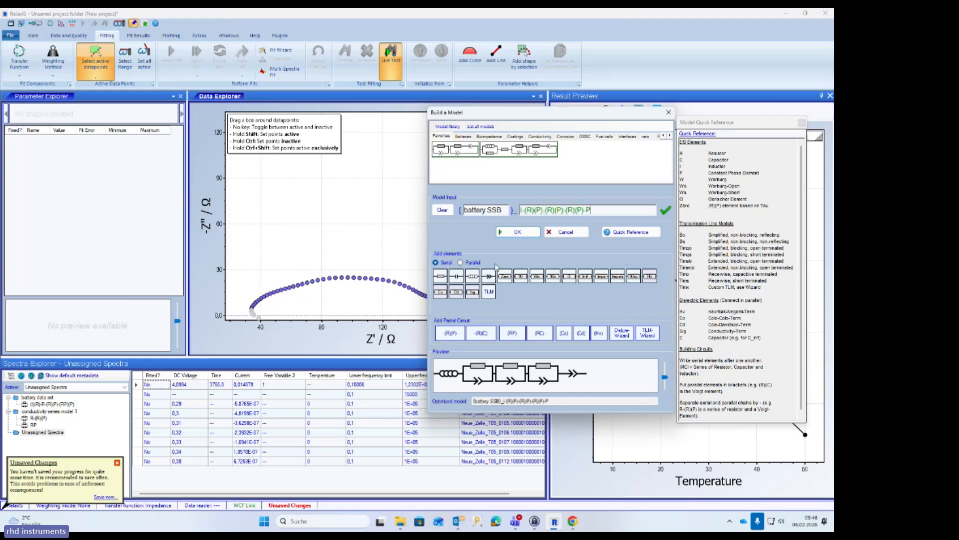
{"action": "left_click", "coordinate": [520, 232]}
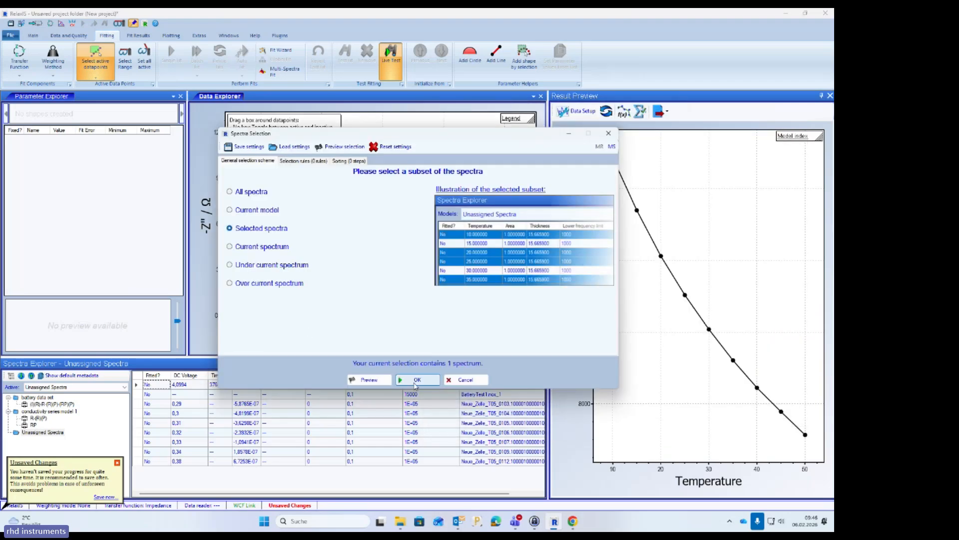
{"action": "left_click", "coordinate": [414, 384]}
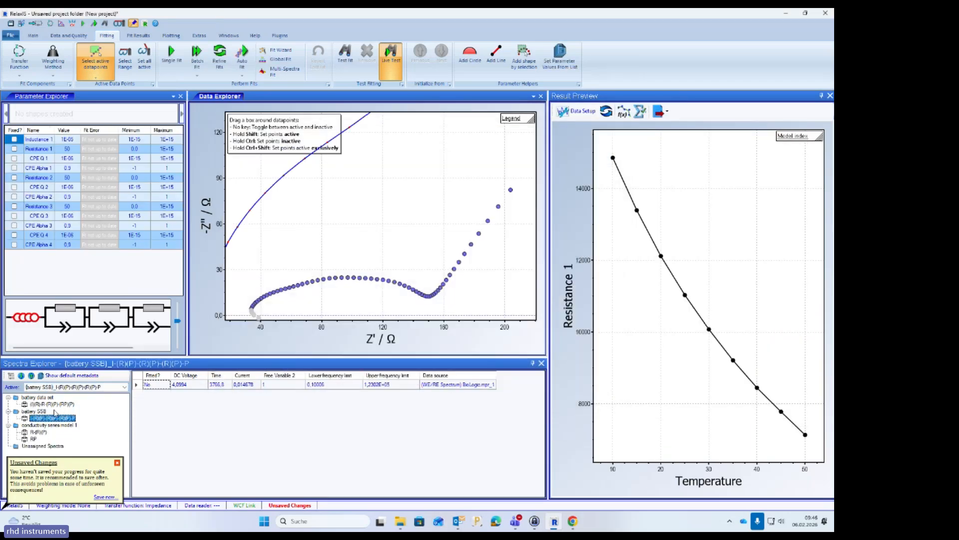
Open the new battery SSB model, shrink its circuit preview to show all elements, and run Auto Fit repeatedly on the spectrum
{"action": "left_click", "coordinate": [45, 413]}
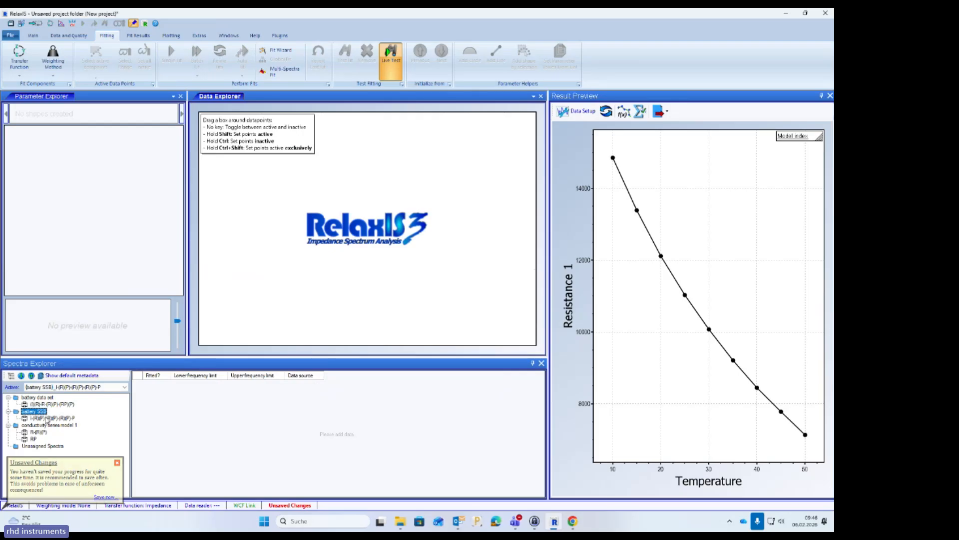
{"action": "left_click", "coordinate": [47, 418]}
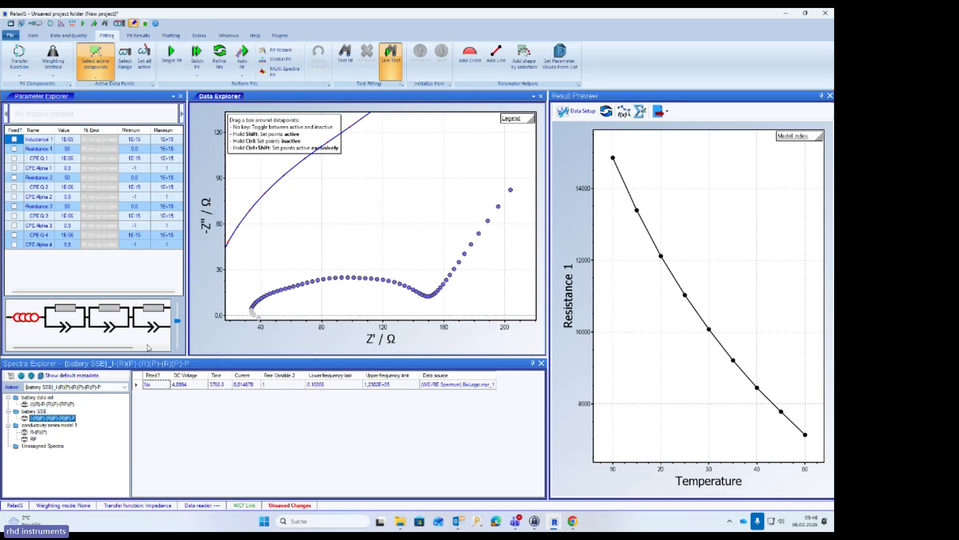
{"action": "left_click_drag", "start_coordinate": [177, 322], "coordinate": [178, 330]}
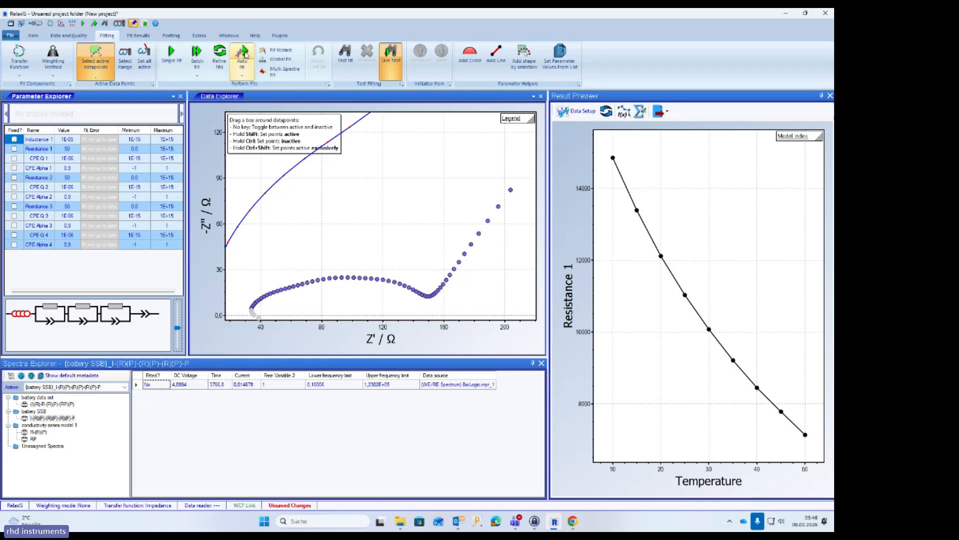
{"action": "left_click", "coordinate": [241, 55]}
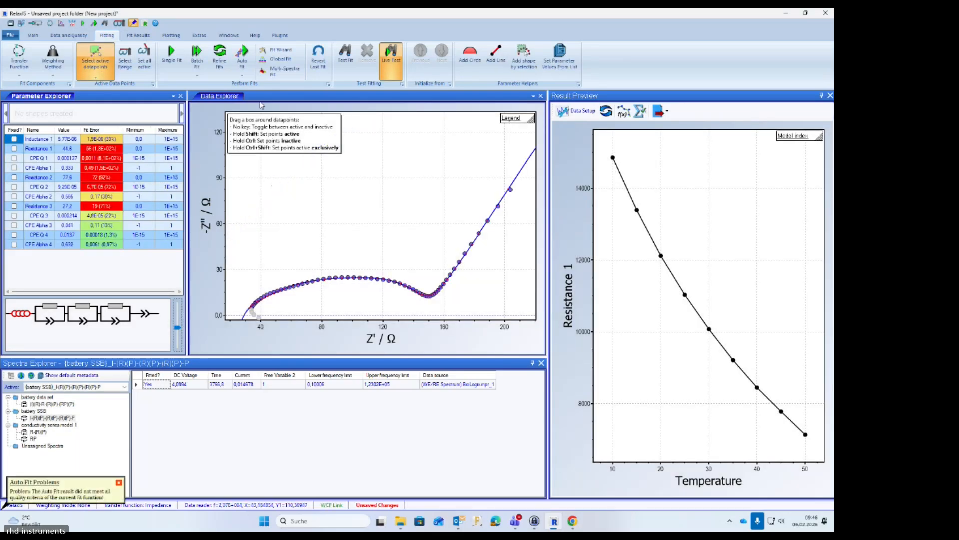
{"action": "left_click", "coordinate": [249, 55]}
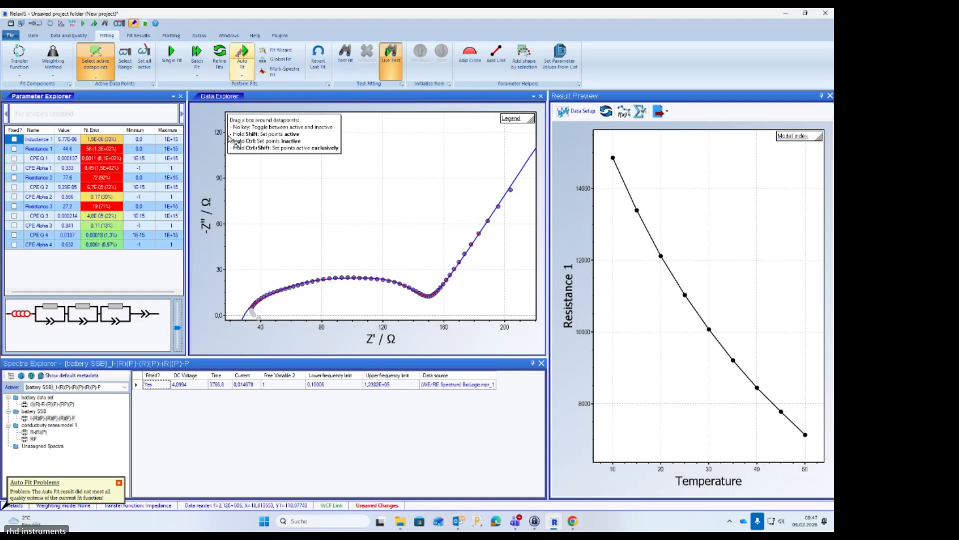
{"action": "left_click", "coordinate": [242, 54]}
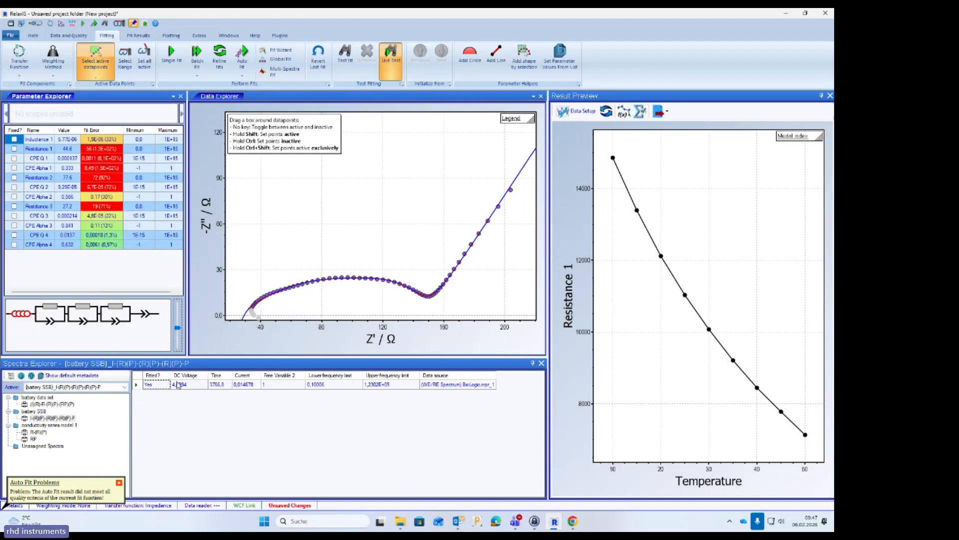
Move the spectrum to a model extended with a series resistor, I-R-(R)(P)-(R)(P)-(R)(P)-P, and auto-fit it
{"action": "left_click", "coordinate": [178, 385]}
{"action": "right_click", "coordinate": [180, 385]}
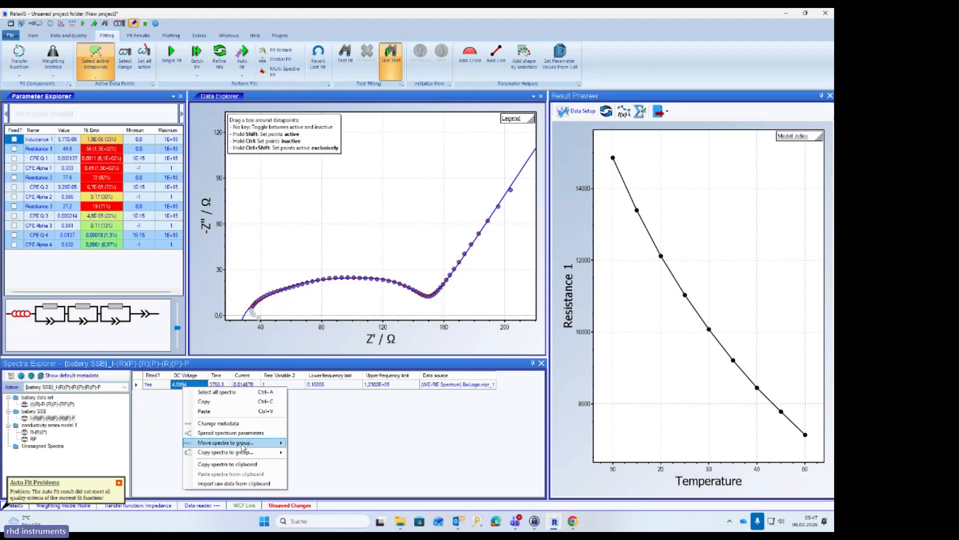
{"action": "mouse_move", "coordinate": [244, 447]}
{"action": "left_click", "coordinate": [318, 443]}
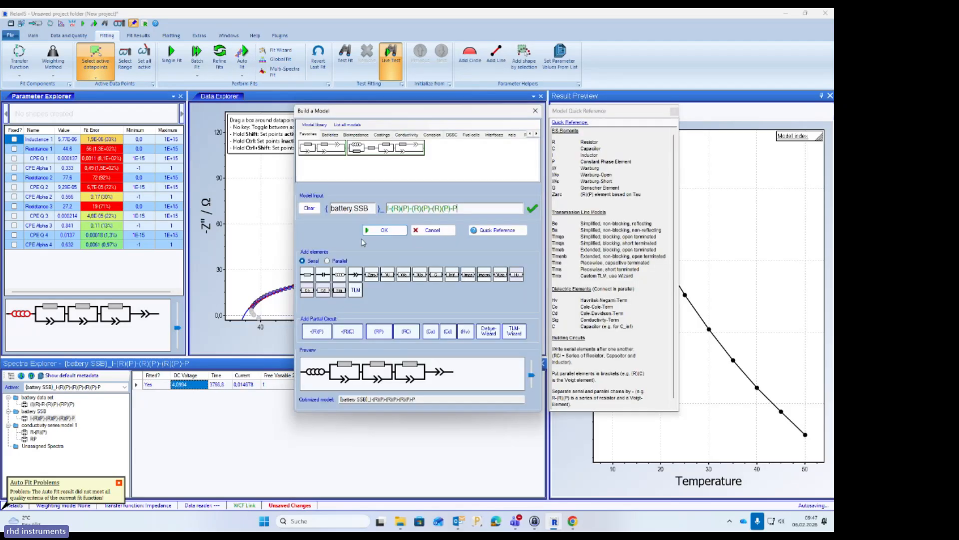
{"action": "left_click", "coordinate": [397, 204]}
{"action": "type", "text": "R-"}
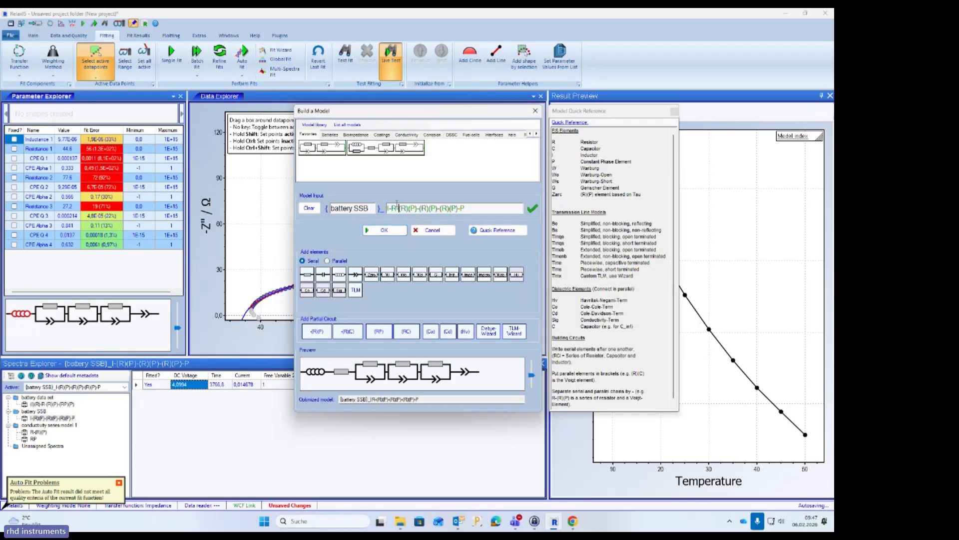
{"action": "left_click", "coordinate": [398, 231]}
{"action": "left_click", "coordinate": [418, 379]}
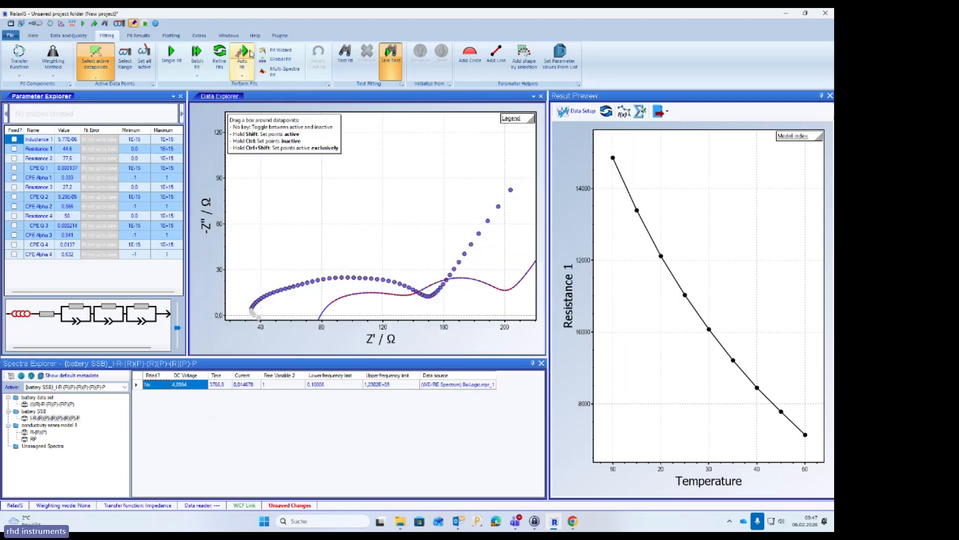
{"action": "left_click", "coordinate": [251, 53]}
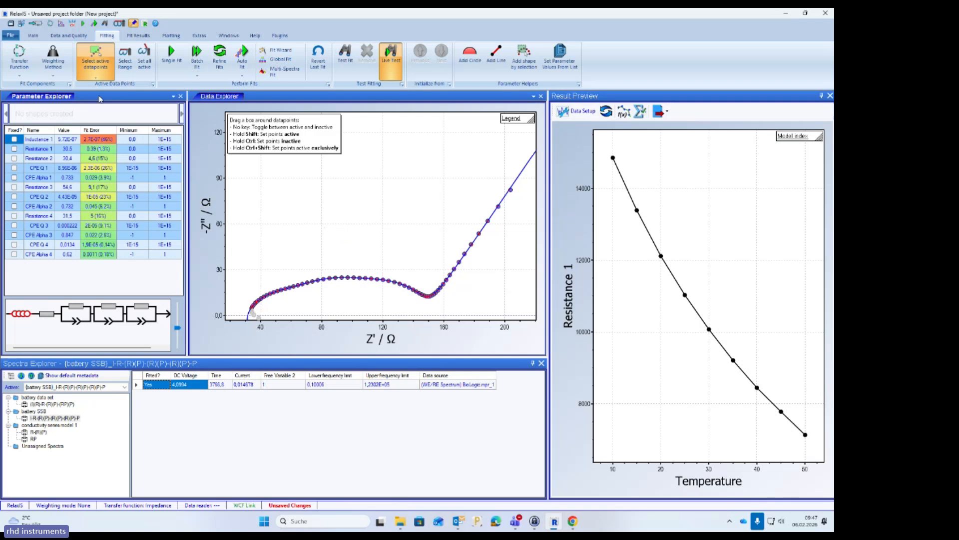
Set the weighting method to Proportional and run Auto Fit on the spectrum again
{"action": "left_click", "coordinate": [62, 76]}
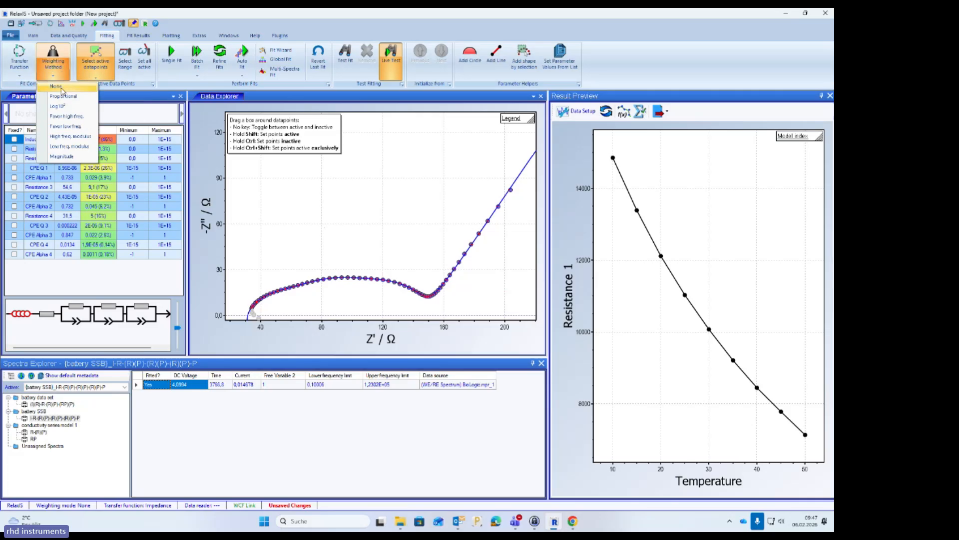
{"action": "left_click", "coordinate": [62, 89]}
{"action": "left_click", "coordinate": [62, 73]}
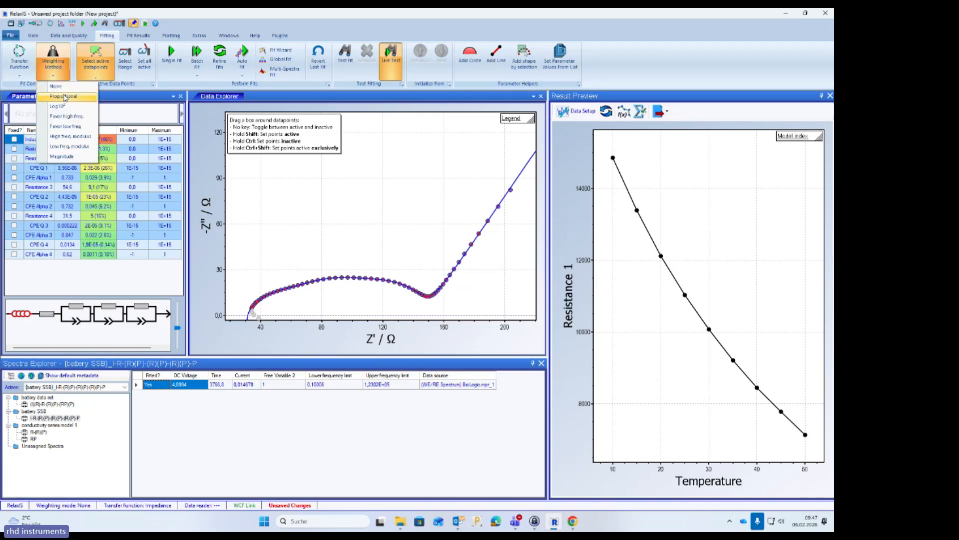
{"action": "left_click", "coordinate": [64, 96]}
{"action": "left_click", "coordinate": [66, 77]}
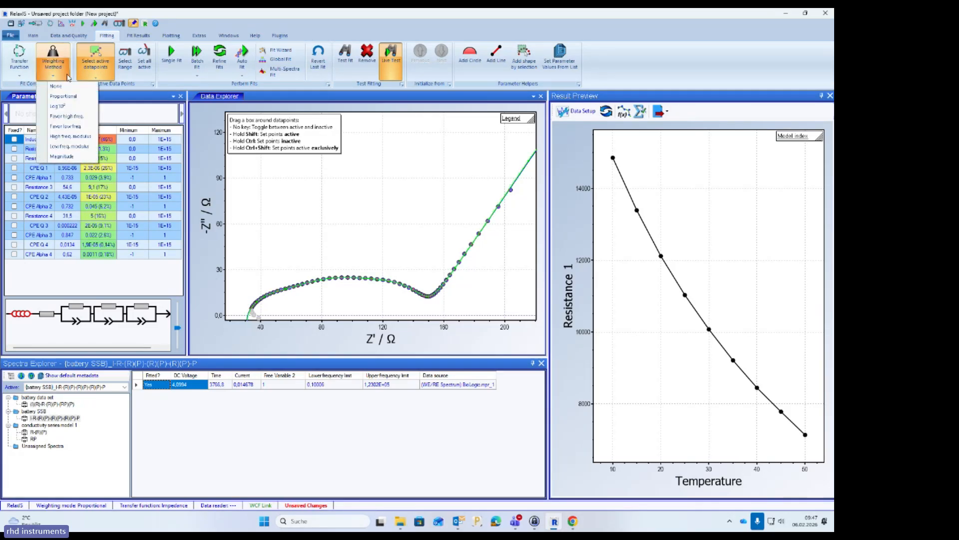
{"action": "left_click", "coordinate": [244, 55]}
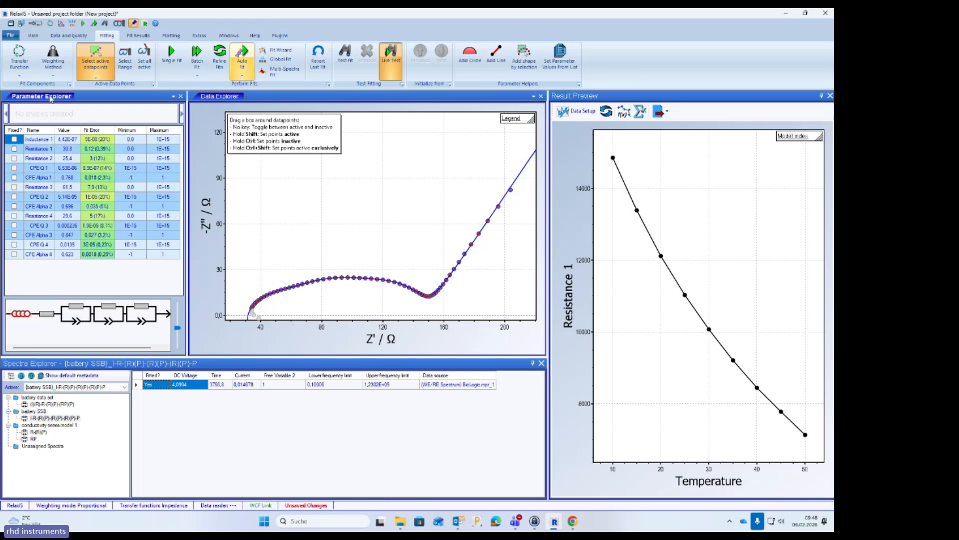
{"action": "left_click", "coordinate": [53, 74]}
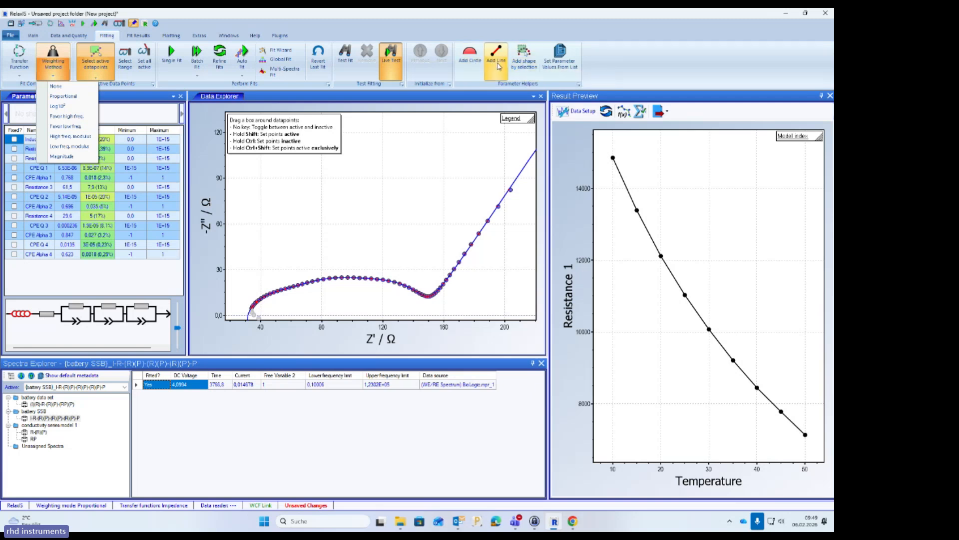
Draw a circle shape over the high-frequency start of the arc, beginning at about 31.8 Ω and flattened to alpha 0.82
{"action": "left_click", "coordinate": [474, 64]}
{"action": "left_click", "coordinate": [473, 64]}
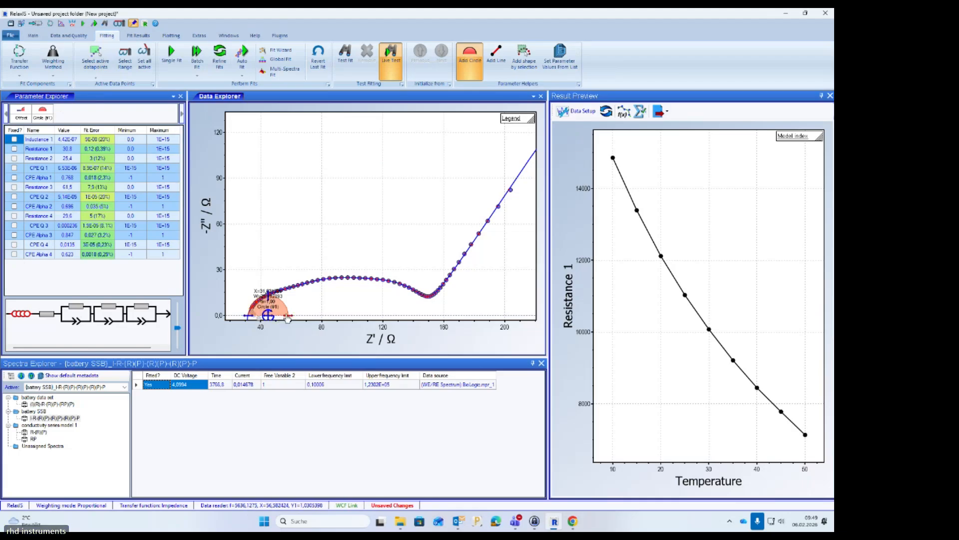
{"action": "left_click_drag", "start_coordinate": [260, 319], "coordinate": [310, 318]}
{"action": "left_click_drag", "start_coordinate": [279, 284], "coordinate": [279, 292]}
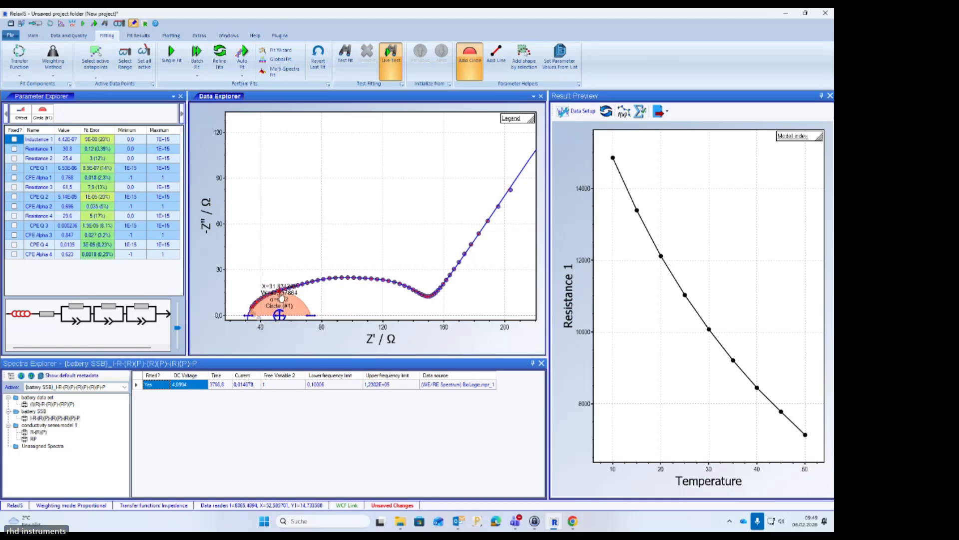
Add two more semicircles along the main arc by point selection and draw a line along the low-frequency tail
{"action": "left_click", "coordinate": [524, 60]}
{"action": "left_click_drag", "start_coordinate": [297, 256], "coordinate": [411, 294]}
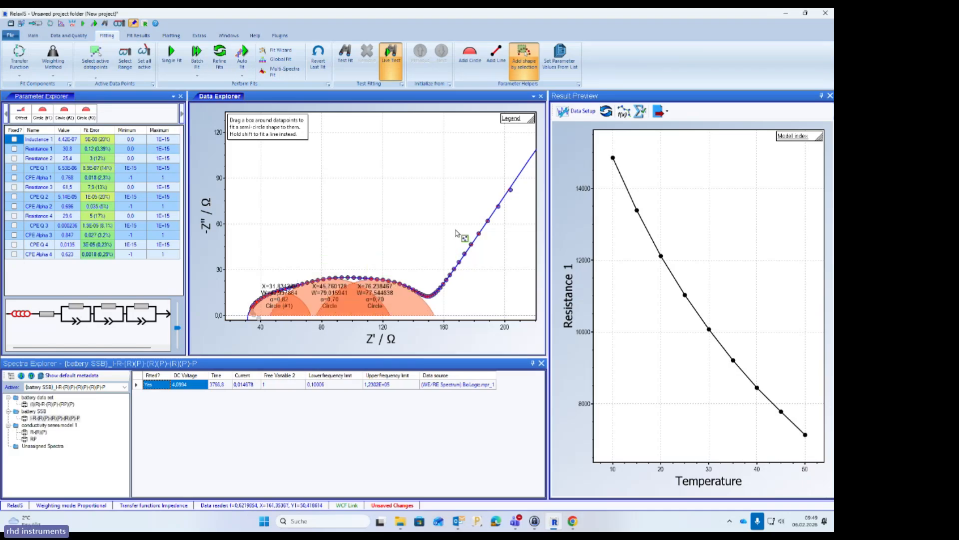
{"action": "left_click", "coordinate": [496, 55]}
{"action": "left_click_drag", "start_coordinate": [436, 291], "coordinate": [530, 177]}
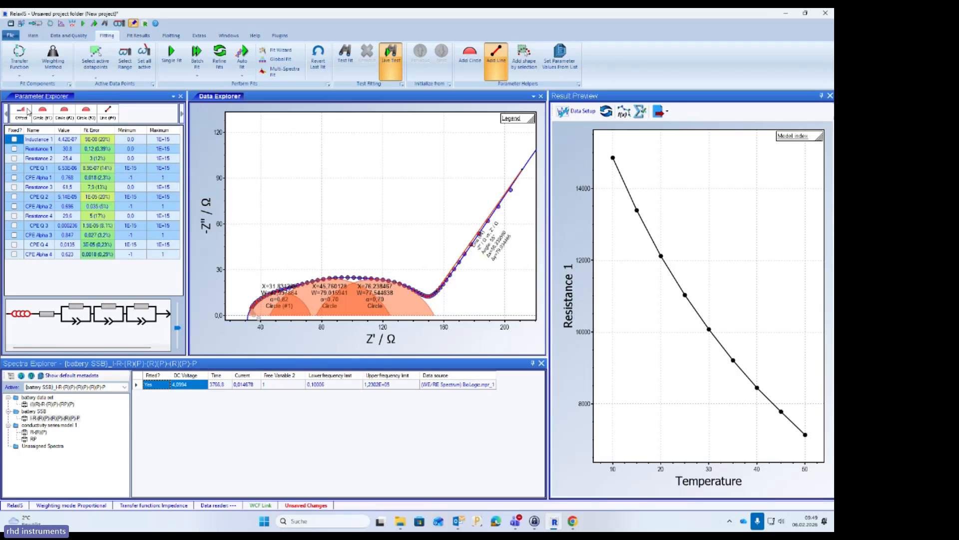
Assign the offset to Resistance 1, the three circles to the three (R)(P) elements, and the line to CPE 4 as starting values
{"action": "left_click", "coordinate": [28, 112]}
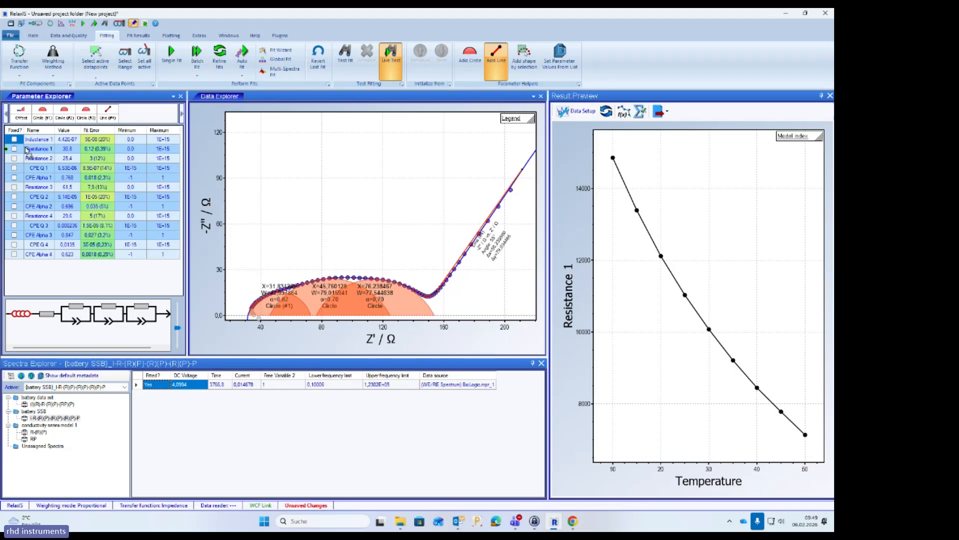
{"action": "left_click_drag", "start_coordinate": [25, 147], "coordinate": [26, 148]}
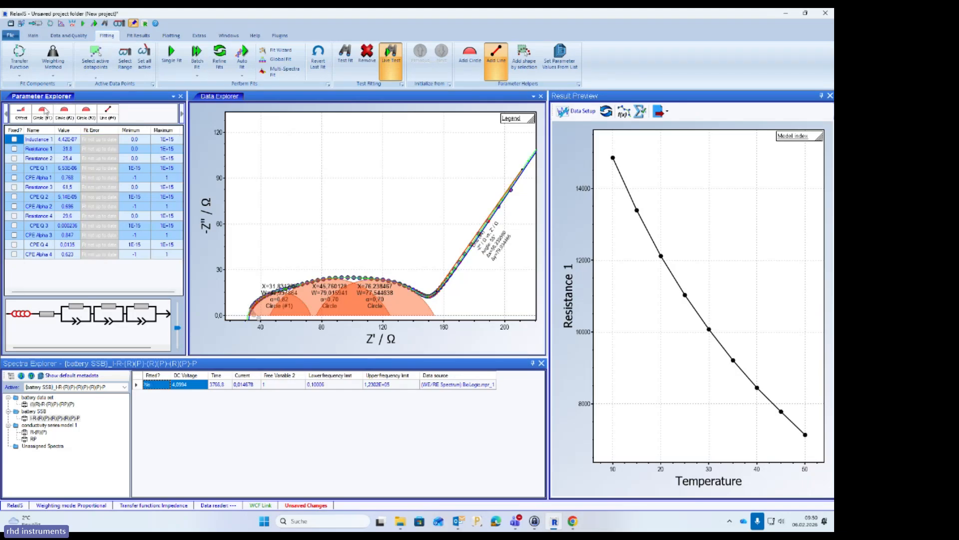
{"action": "left_click_drag", "start_coordinate": [44, 111], "coordinate": [40, 170]}
{"action": "left_click_drag", "start_coordinate": [40, 170], "coordinate": [37, 199]}
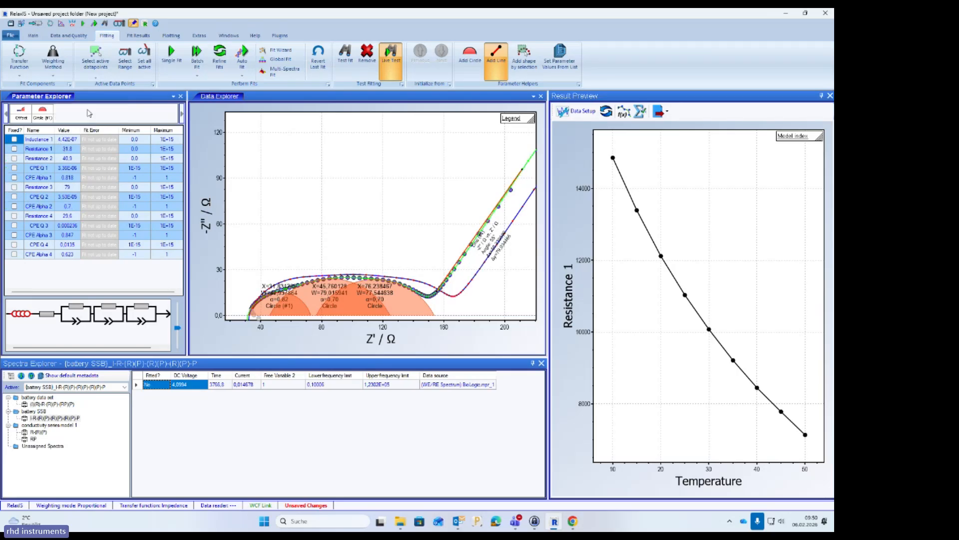
{"action": "left_click_drag", "start_coordinate": [86, 111], "coordinate": [33, 232]}
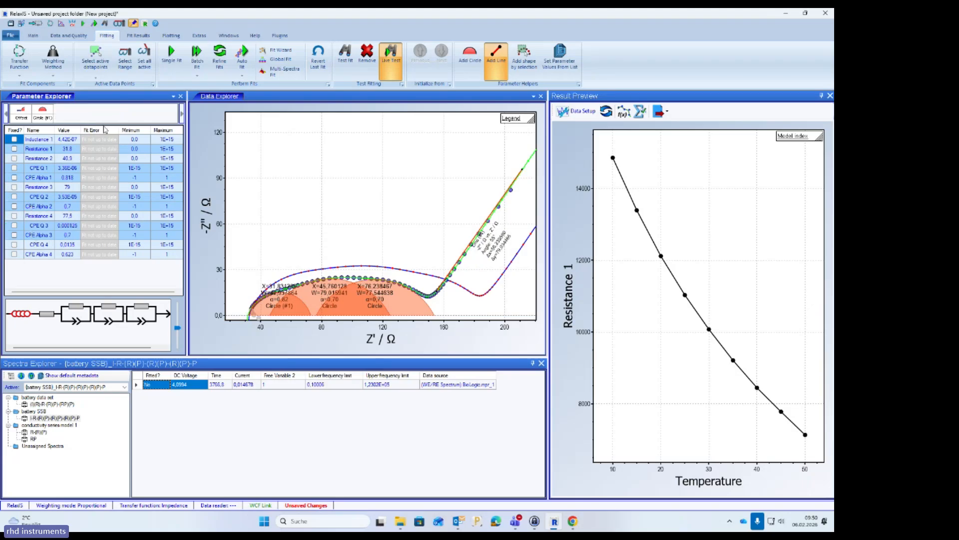
{"action": "left_click_drag", "start_coordinate": [111, 118], "coordinate": [36, 254]}
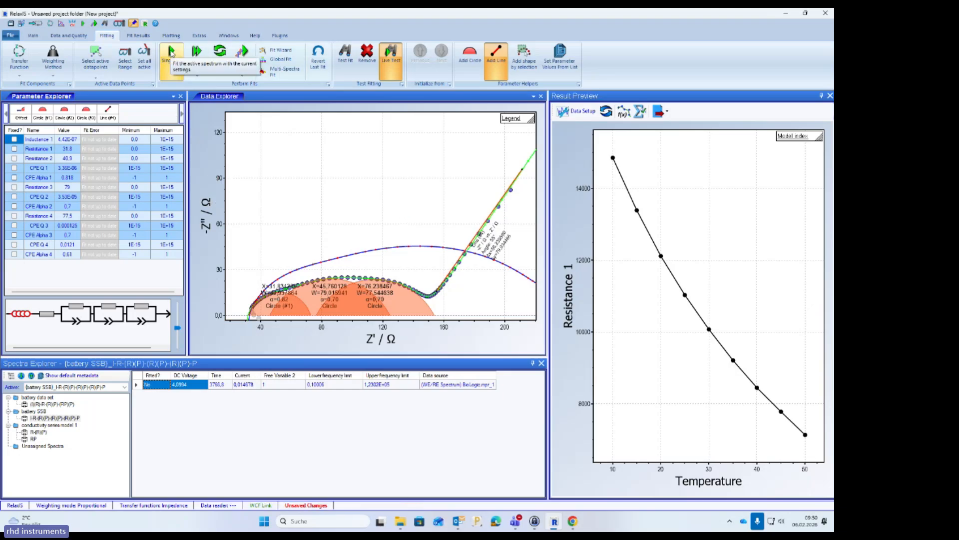
Run a single fit of the spectrum with these starting values and remove all drawn shapes from the graph
{"action": "left_click", "coordinate": [172, 54]}
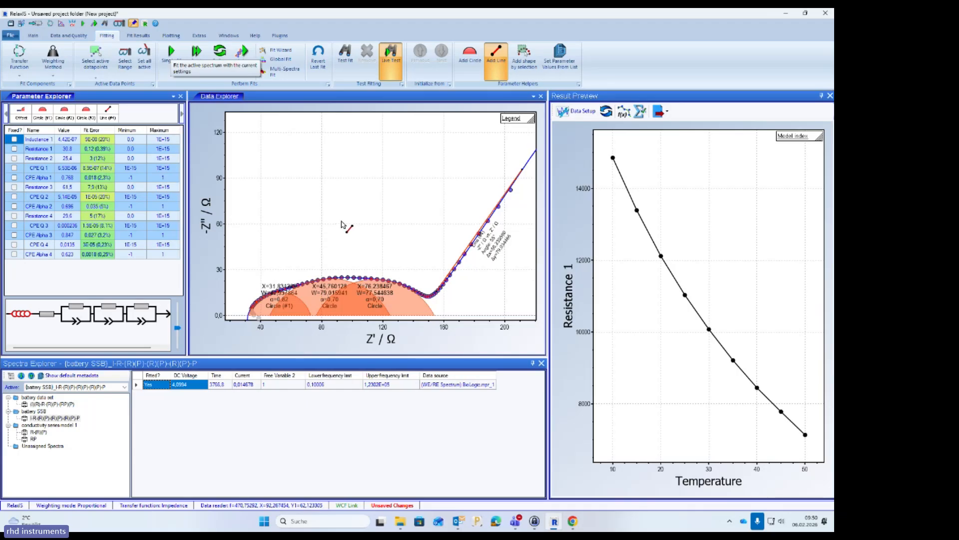
{"action": "right_click", "coordinate": [372, 221]}
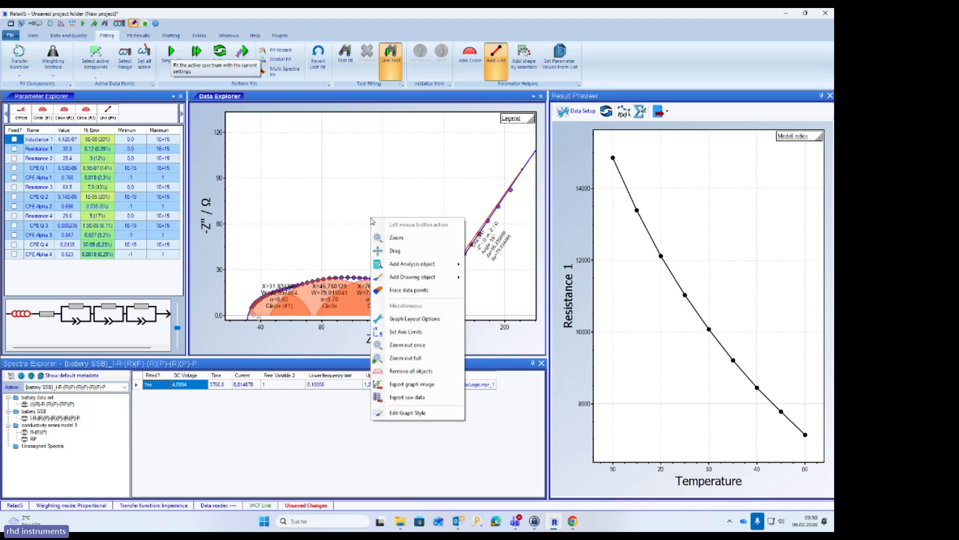
{"action": "left_click", "coordinate": [437, 372]}
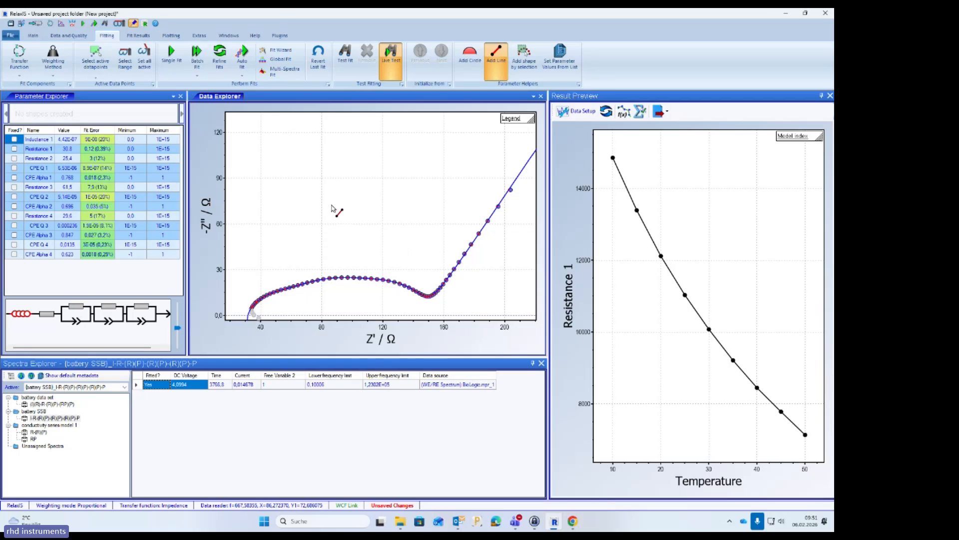
Review the fit details with covariance matrix and impedance statistics, and check the real-part residuals plotted against frequency
{"action": "left_click", "coordinate": [145, 36]}
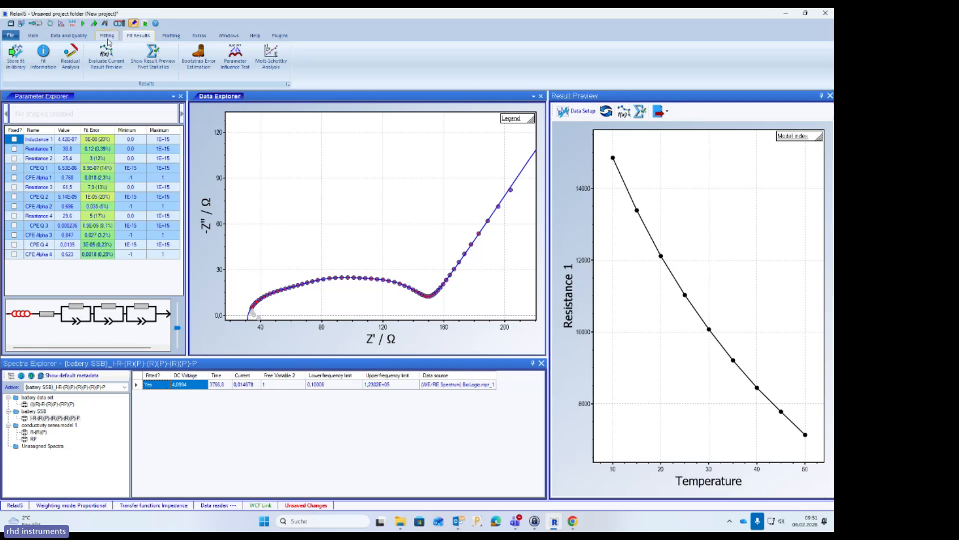
{"action": "left_click", "coordinate": [50, 74]}
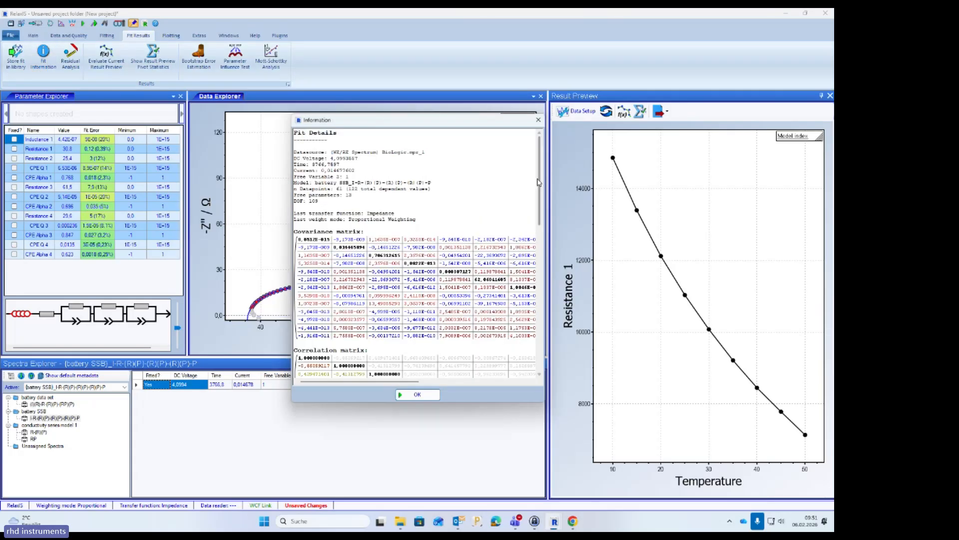
{"action": "left_click_drag", "start_coordinate": [540, 182], "coordinate": [540, 333]}
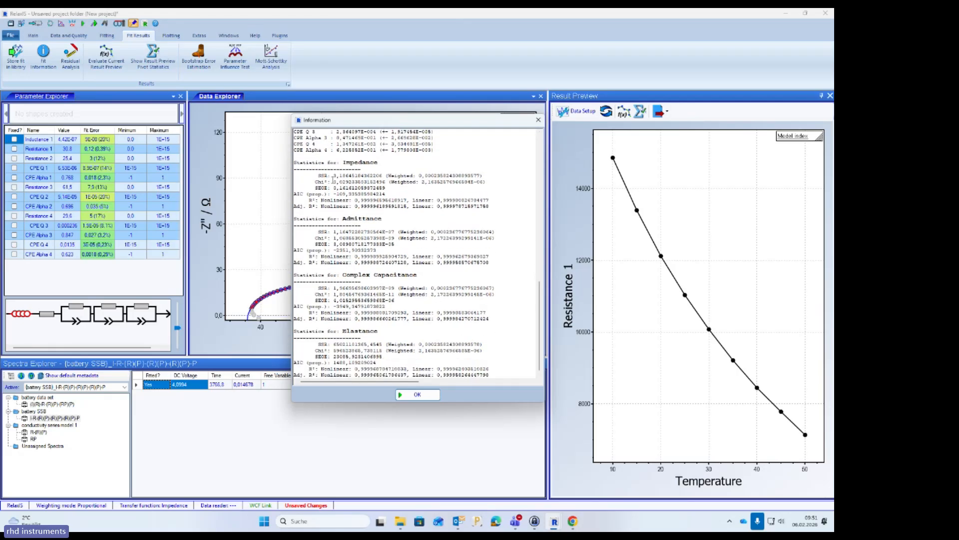
{"action": "scroll", "coordinate": [374, 240], "scroll_direction": "up", "scroll_amount": 14}
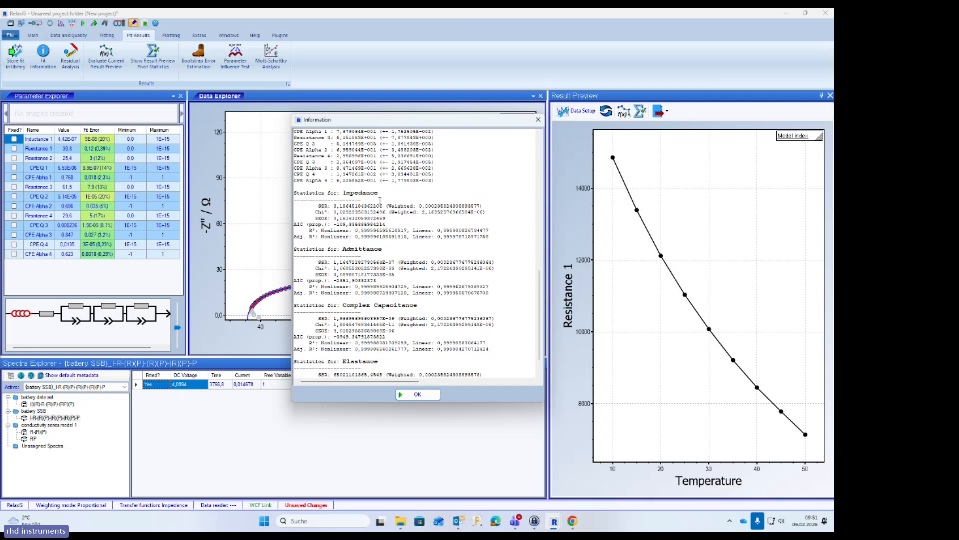
{"action": "left_click", "coordinate": [538, 120]}
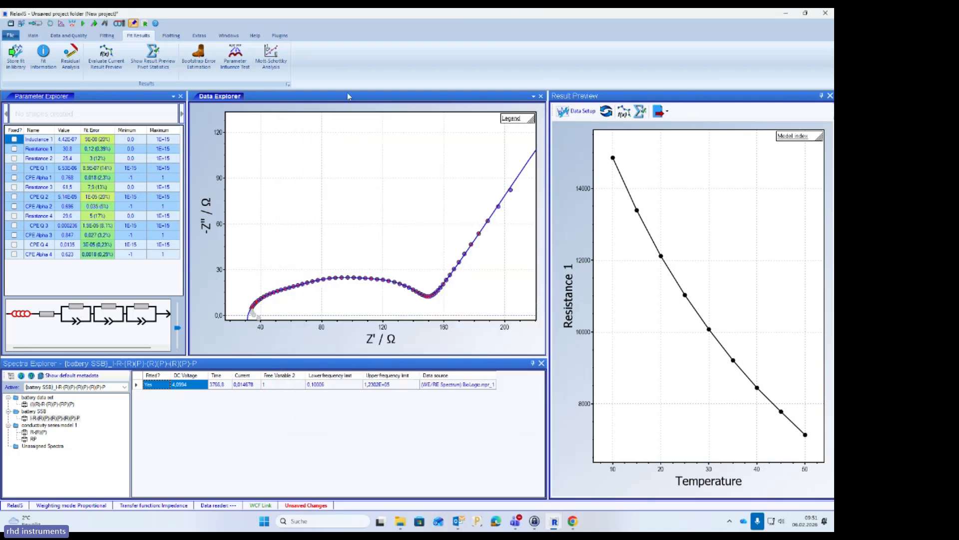
{"action": "left_click", "coordinate": [70, 56]}
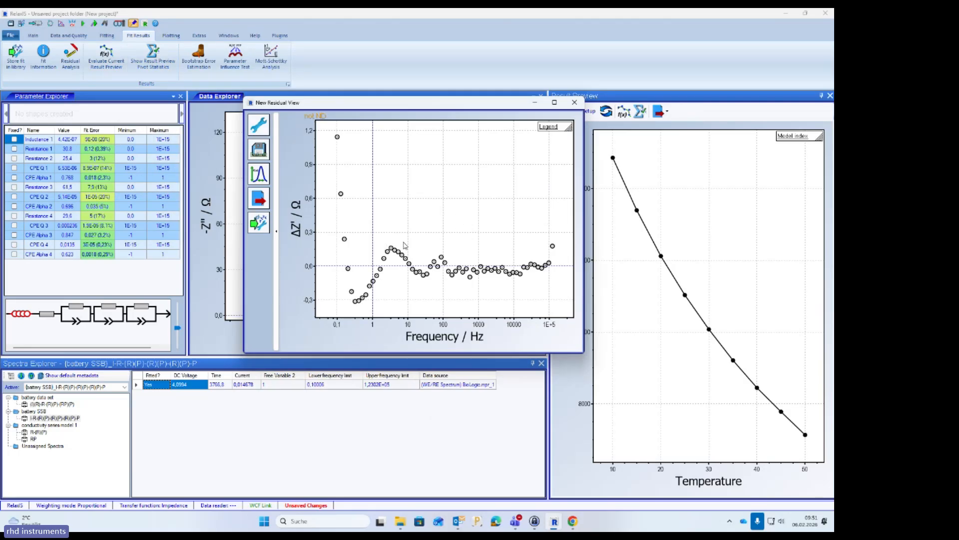
{"action": "left_click", "coordinate": [574, 102]}
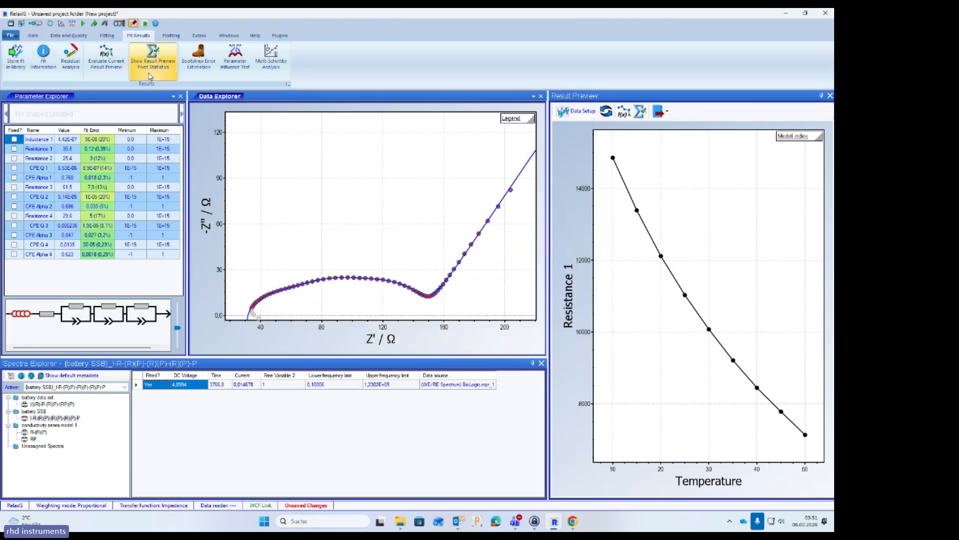
Run a bootstrap error estimation of the fitted parameters with 250 fits
{"action": "left_click", "coordinate": [202, 69]}
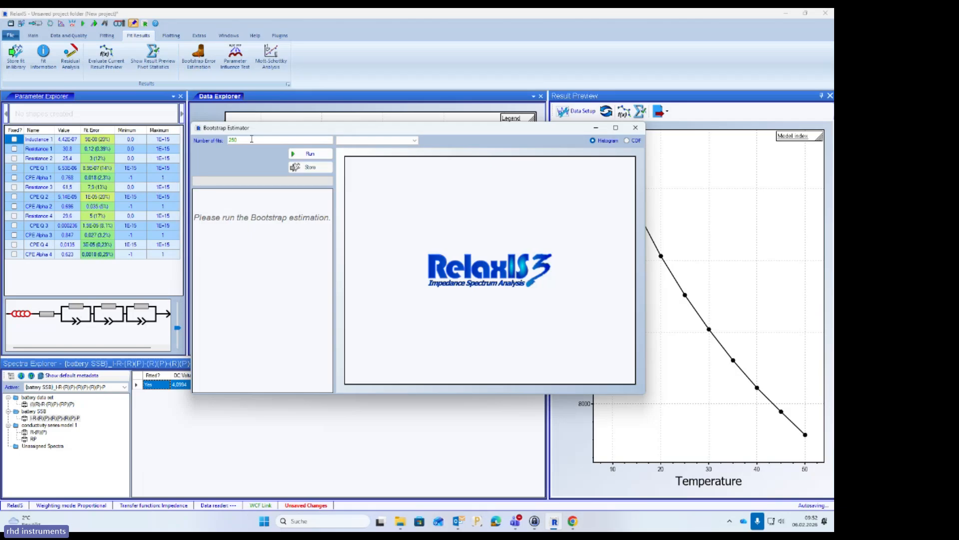
{"action": "double_click", "coordinate": [252, 139]}
{"action": "left_click", "coordinate": [319, 152]}
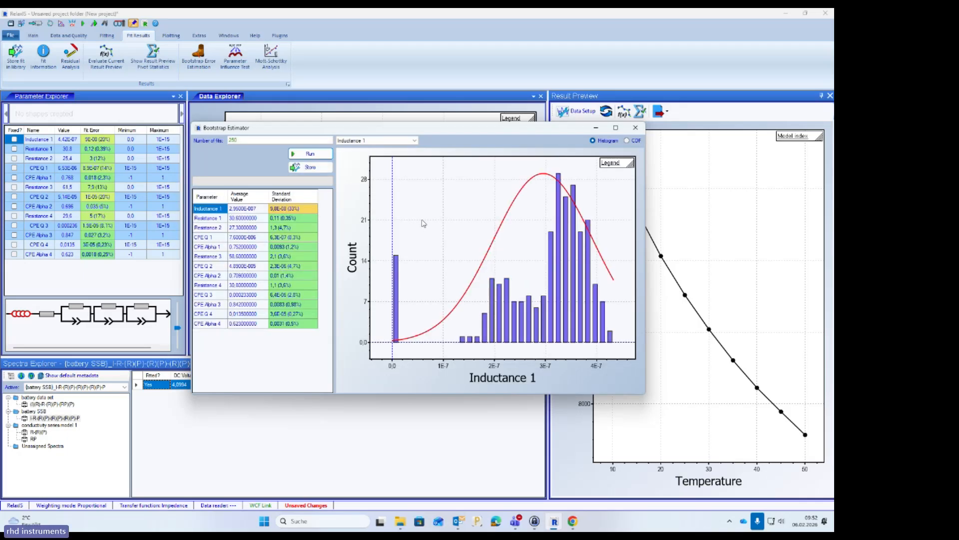
Examine the bootstrap histograms of Resistance 1 and Resistance 3, and close the estimator
{"action": "left_click", "coordinate": [415, 140]}
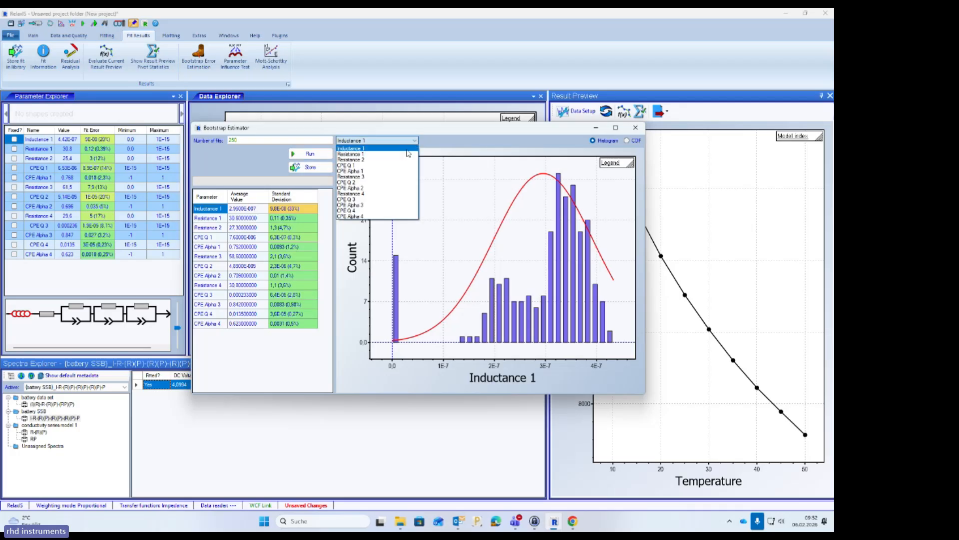
{"action": "left_click", "coordinate": [407, 153]}
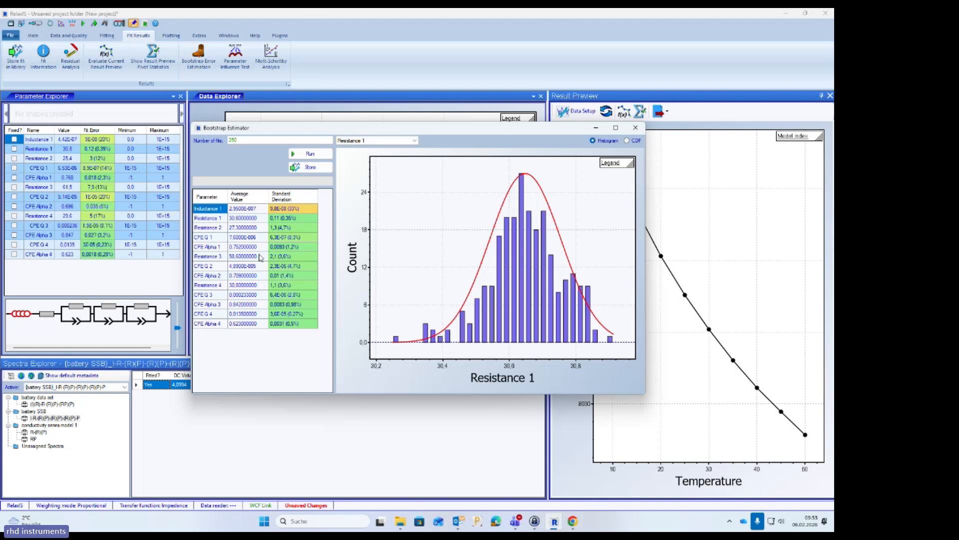
{"action": "left_click", "coordinate": [223, 258]}
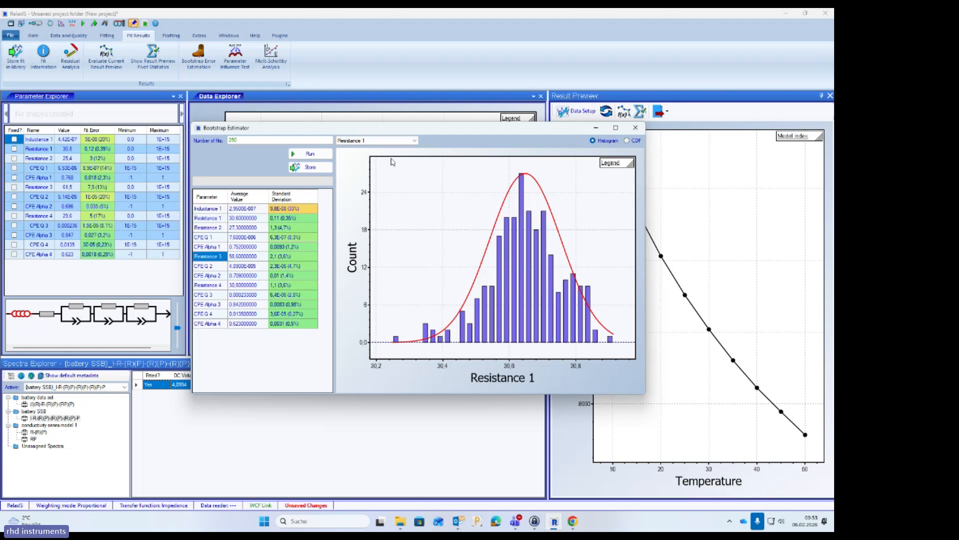
{"action": "left_click", "coordinate": [390, 141]}
{"action": "left_click", "coordinate": [378, 177]}
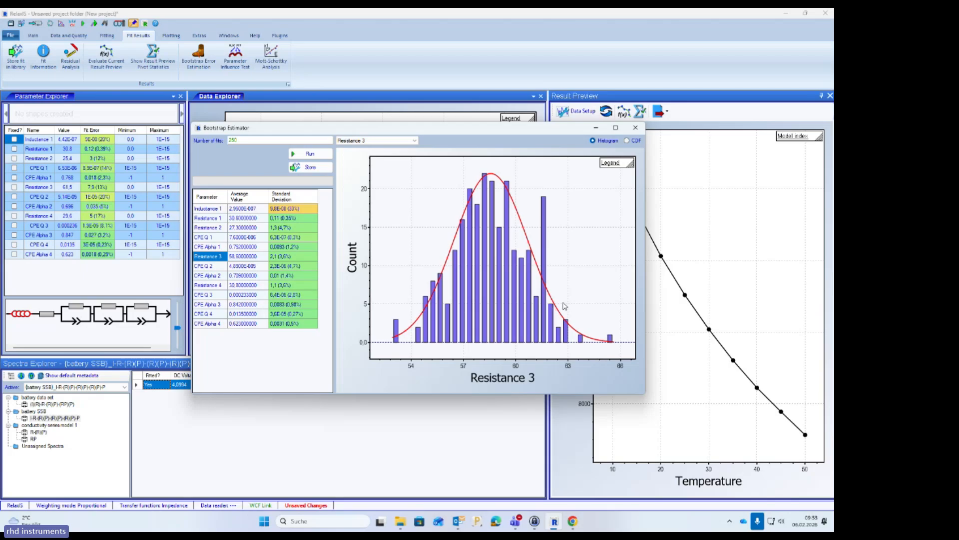
{"action": "left_click", "coordinate": [636, 128]}
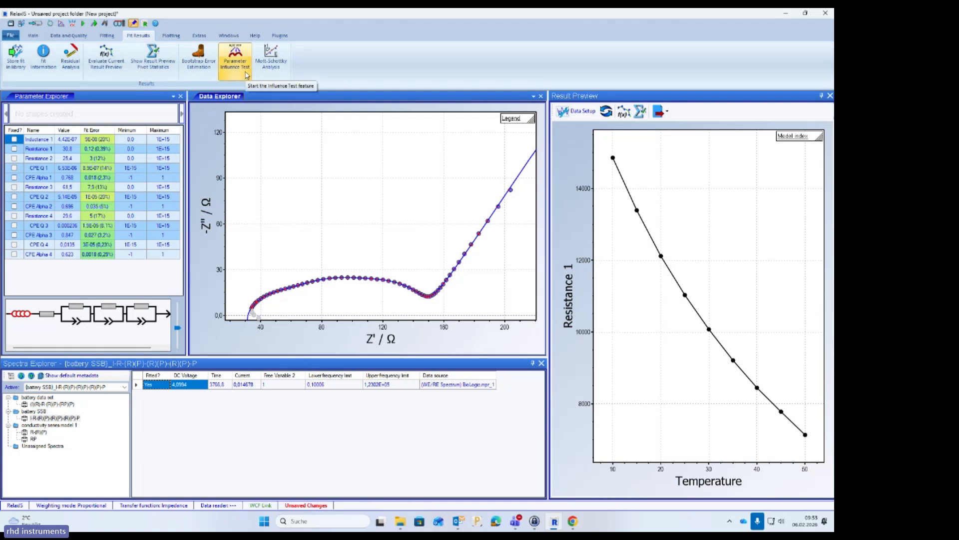
Run the parameter influence test and examine how Inductance 1, Resistance 1 and Resistance 3 influence the spectrum over frequency
{"action": "left_click", "coordinate": [246, 75]}
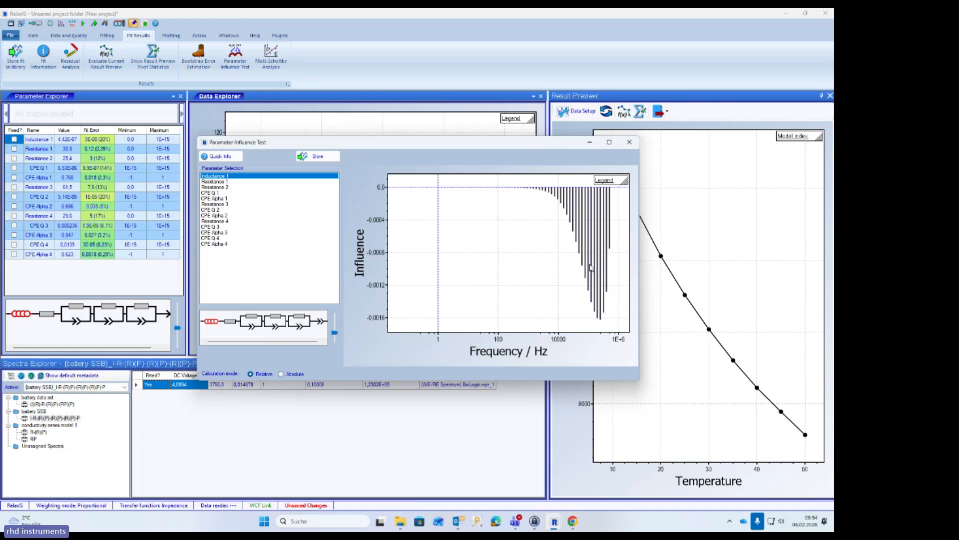
{"action": "left_click", "coordinate": [225, 182]}
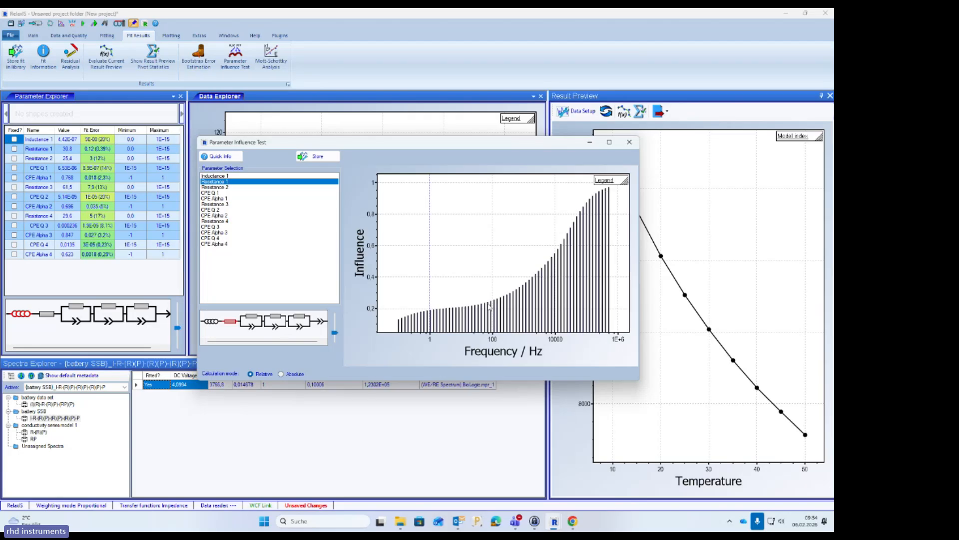
{"action": "left_click", "coordinate": [228, 205]}
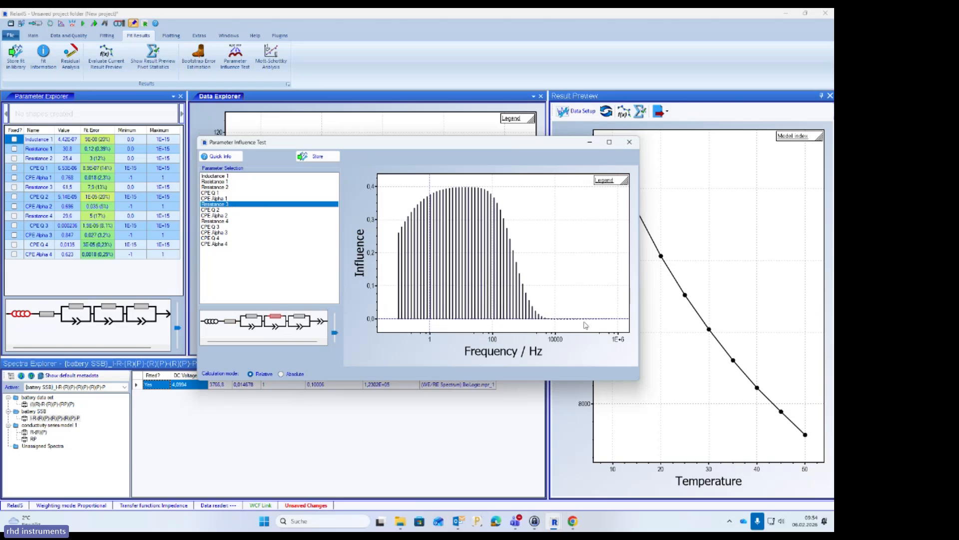
{"action": "left_click", "coordinate": [628, 145]}
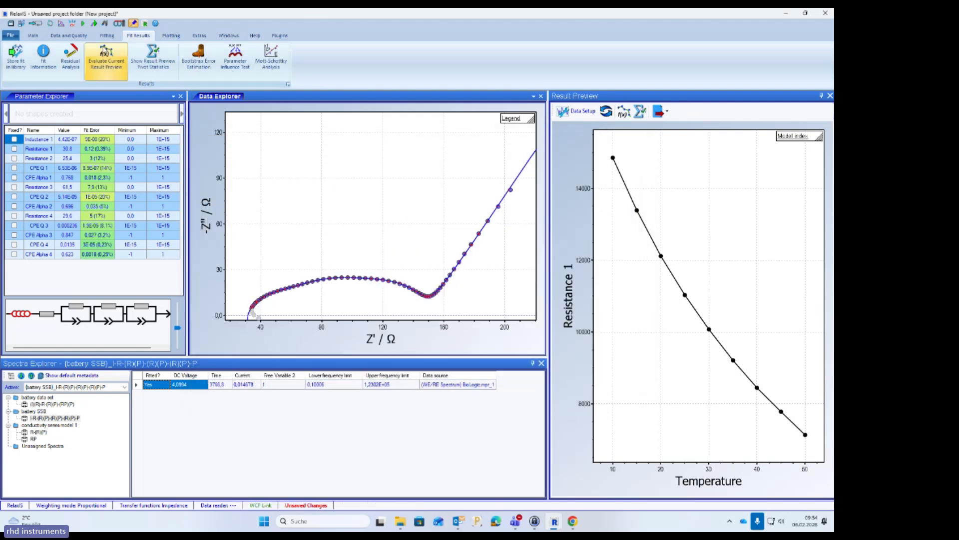
Run the model screening classifier on the spectrum, review the circuit models ranked by score, and close it without applying a model
{"action": "left_click", "coordinate": [106, 36]}
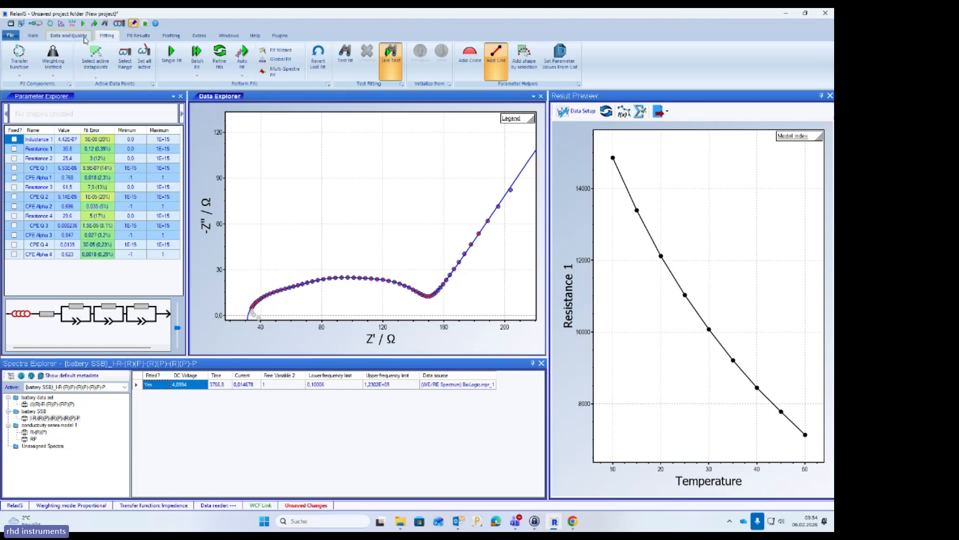
{"action": "left_click", "coordinate": [84, 38]}
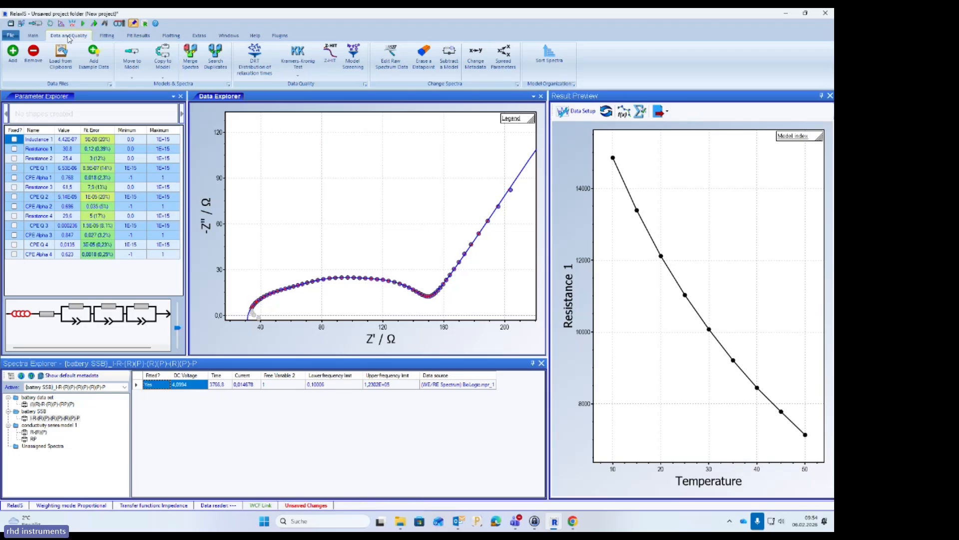
{"action": "left_click", "coordinate": [356, 73]}
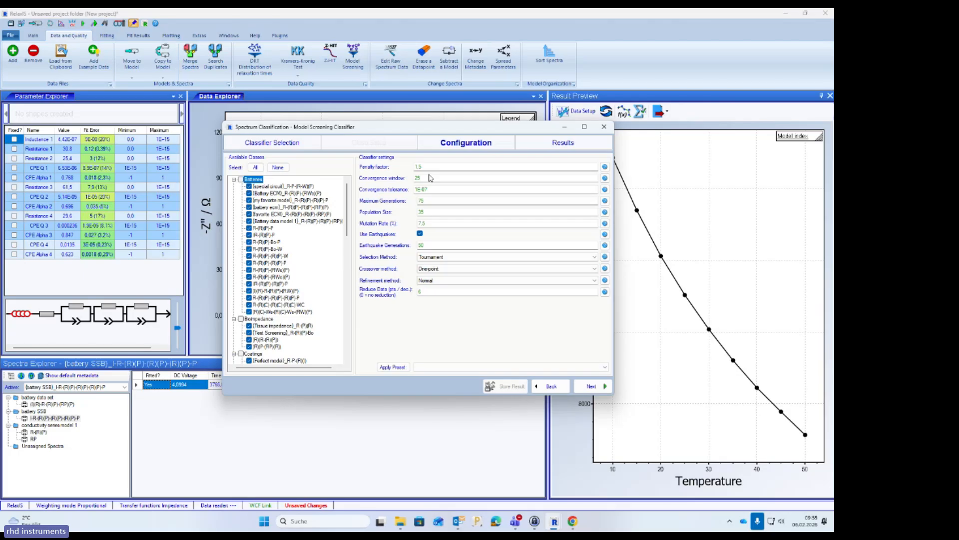
{"action": "left_click", "coordinate": [594, 386]}
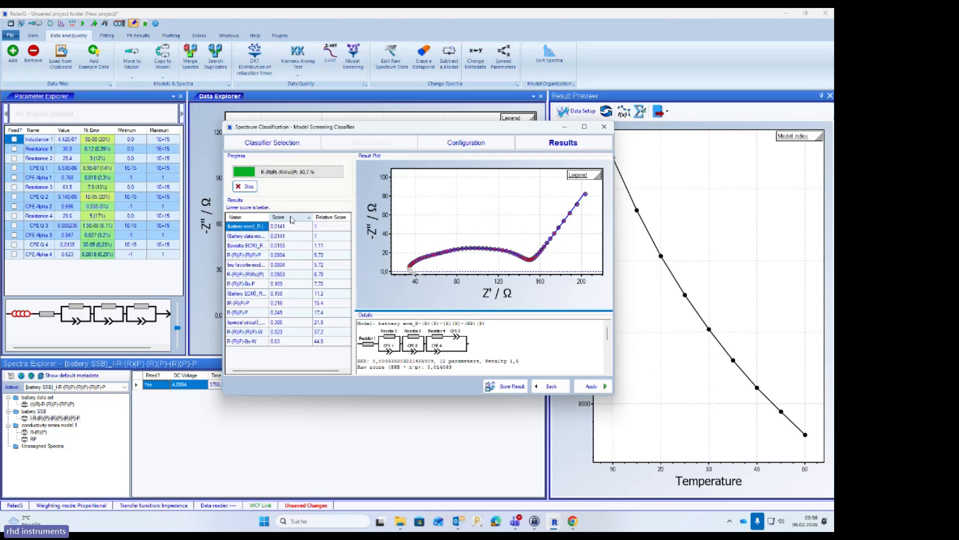
{"action": "left_click", "coordinate": [252, 188]}
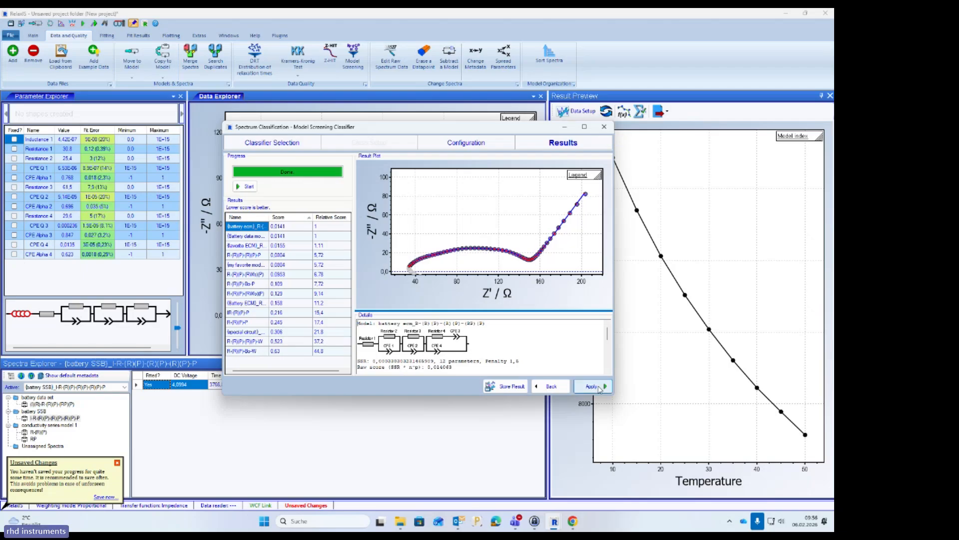
{"action": "left_click", "coordinate": [604, 126]}
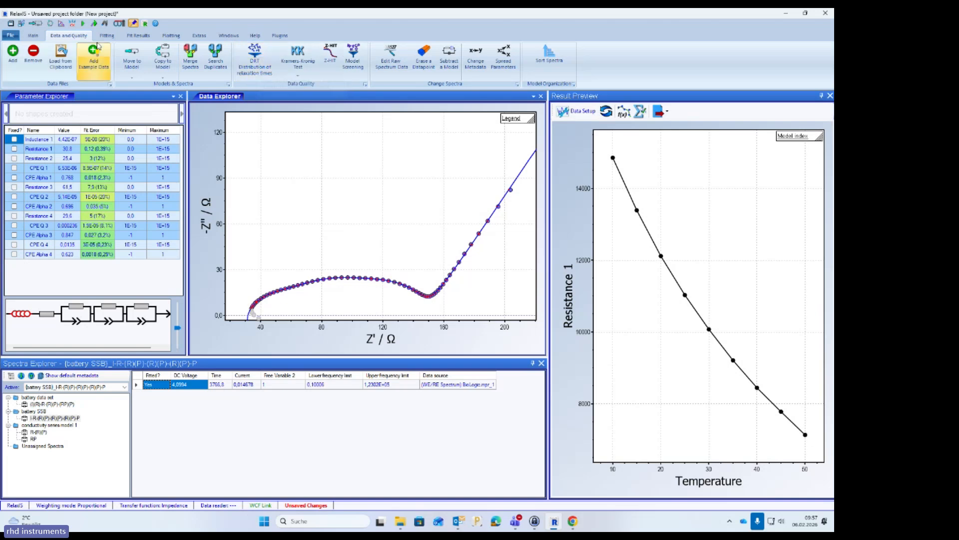
Calculate the distribution of relaxation times for the selected spectrum using complex data, polarization subtraction, Gaussian basis and lambda 0.01
{"action": "left_click", "coordinate": [261, 69]}
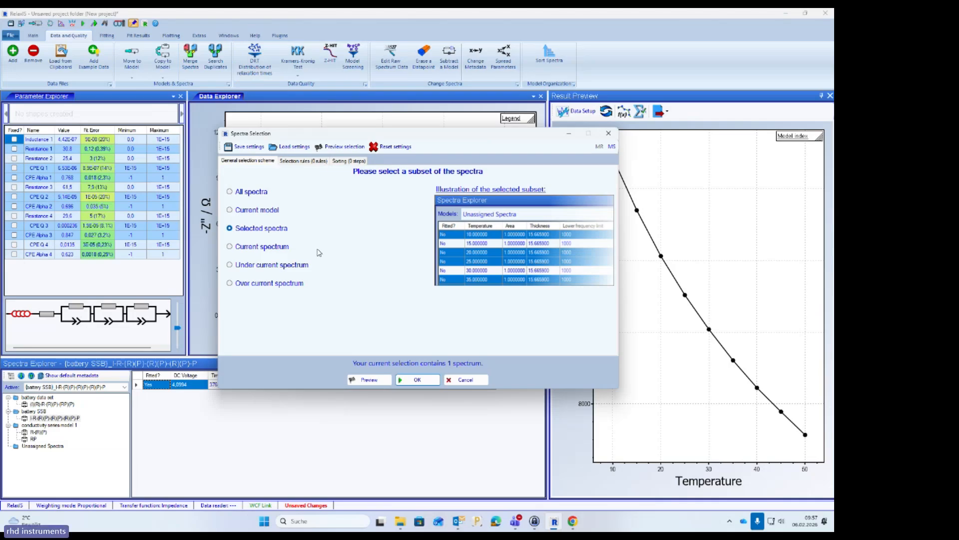
{"action": "left_click", "coordinate": [418, 381]}
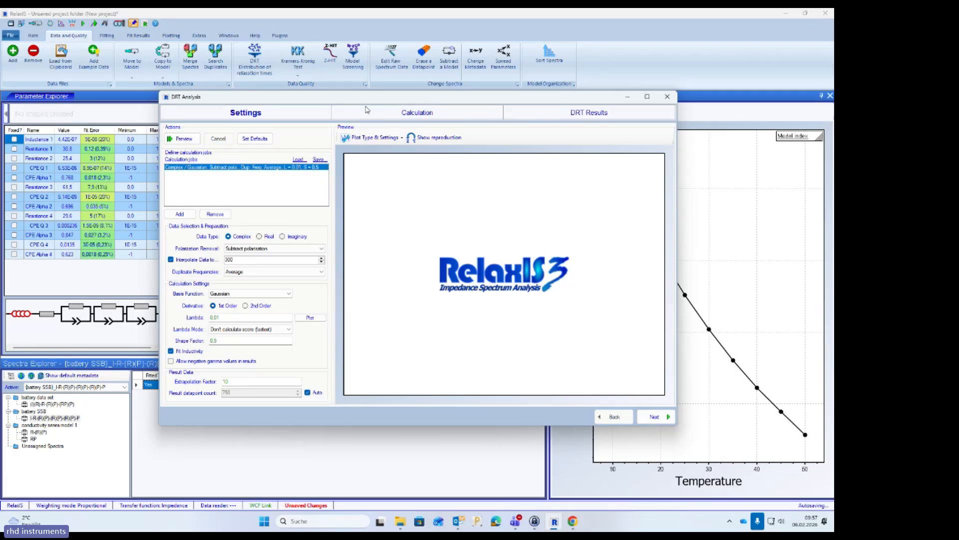
{"action": "left_click_drag", "start_coordinate": [363, 100], "coordinate": [391, 123]}
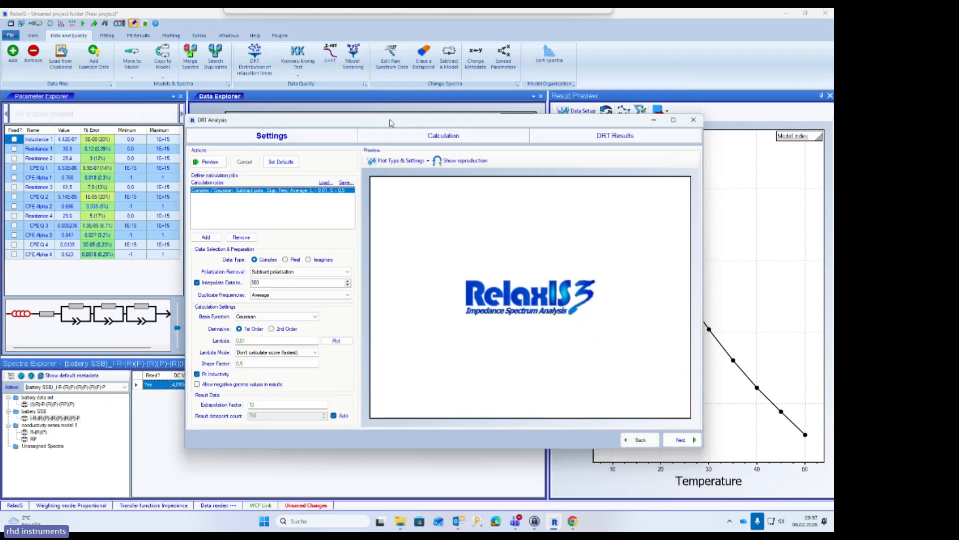
{"action": "left_click", "coordinate": [314, 275]}
{"action": "left_click", "coordinate": [314, 278]}
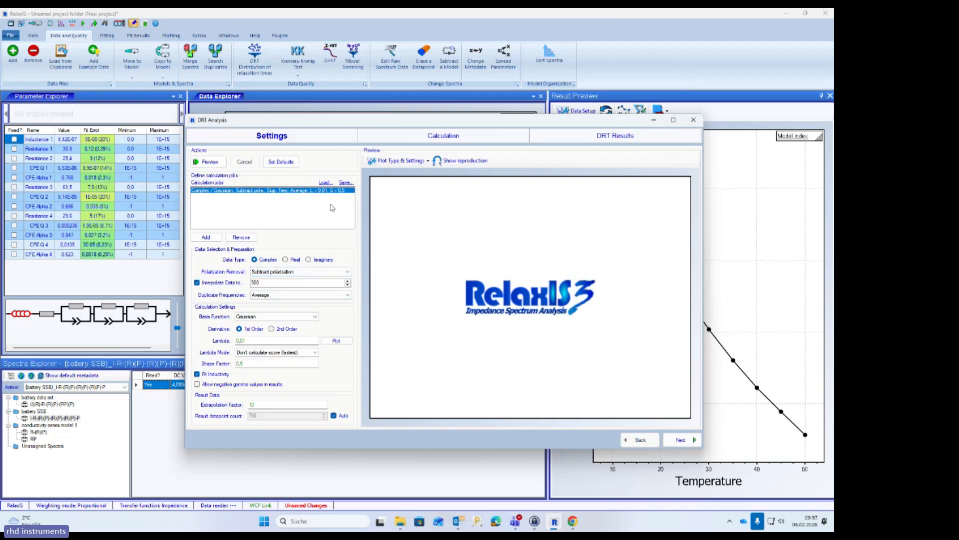
{"action": "mouse_move", "coordinate": [381, 122]}
{"action": "left_mouse_down"}
{"action": "mouse_move", "coordinate": [334, 389]}
{"action": "mouse_move", "coordinate": [366, 152]}
{"action": "mouse_move", "coordinate": [389, 111]}
{"action": "left_mouse_up"}
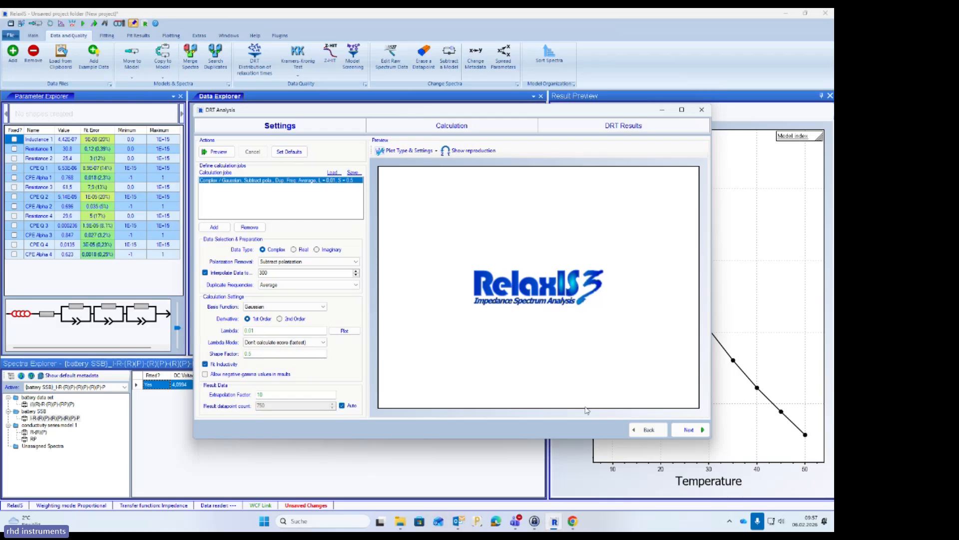
{"action": "left_click", "coordinate": [680, 431]}
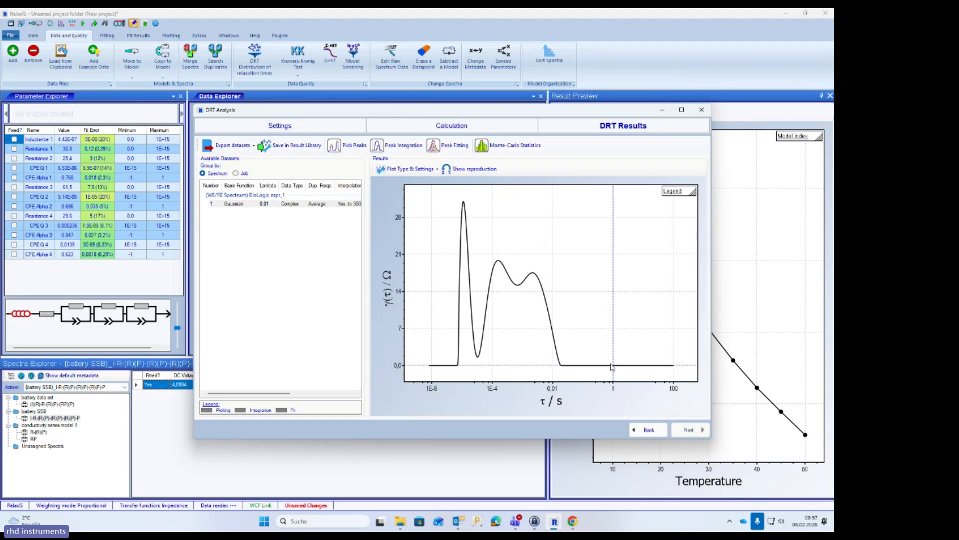
Open peak fitting for the DRT result and narrow the fit range to tau from about 1.9E-06 to 0.06 s
{"action": "left_click_drag", "start_coordinate": [540, 112], "coordinate": [503, 349]}
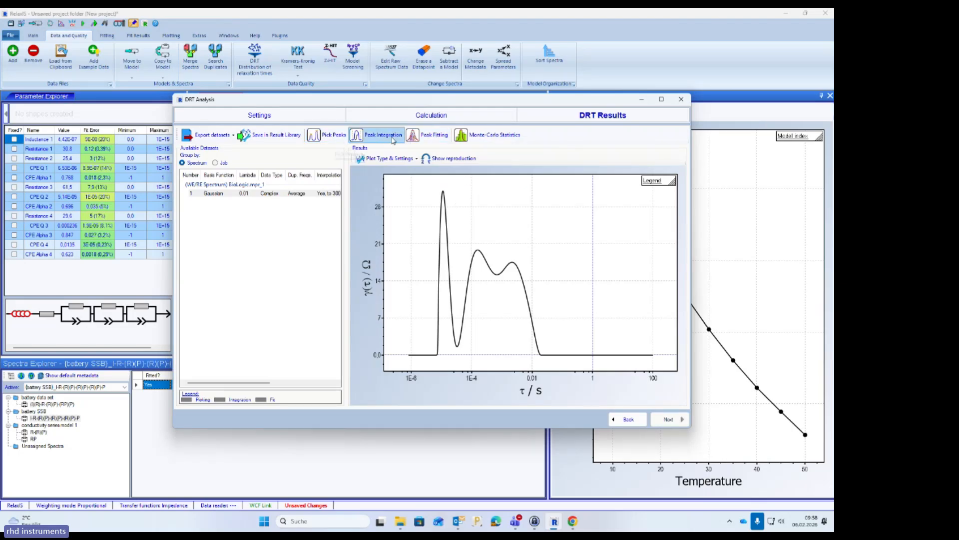
{"action": "left_click", "coordinate": [428, 137]}
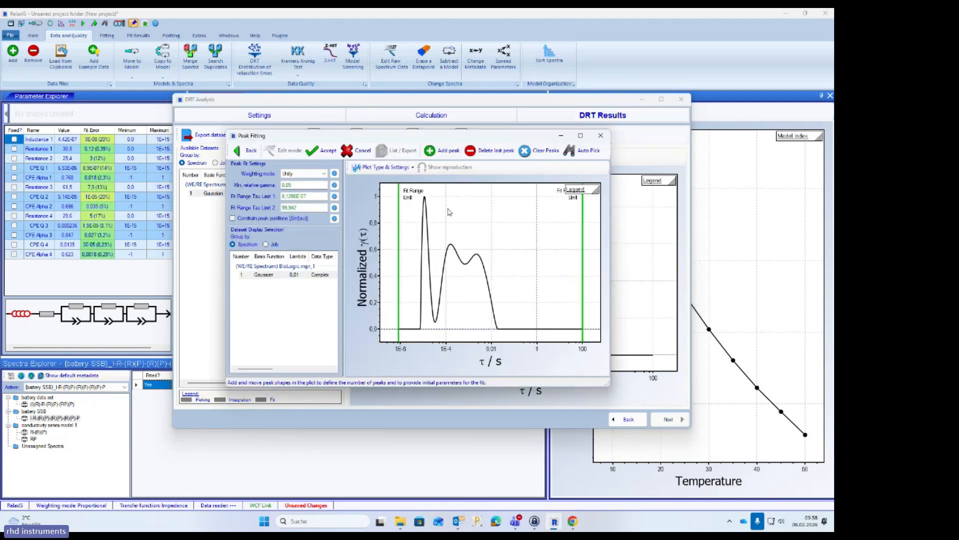
{"action": "left_click_drag", "start_coordinate": [584, 242], "coordinate": [509, 250]}
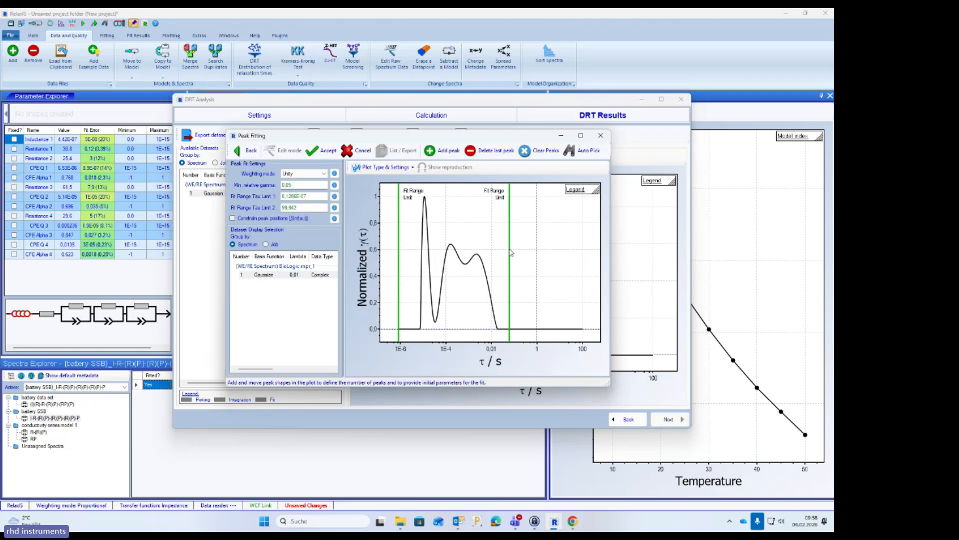
{"action": "left_click_drag", "start_coordinate": [398, 256], "coordinate": [407, 257]}
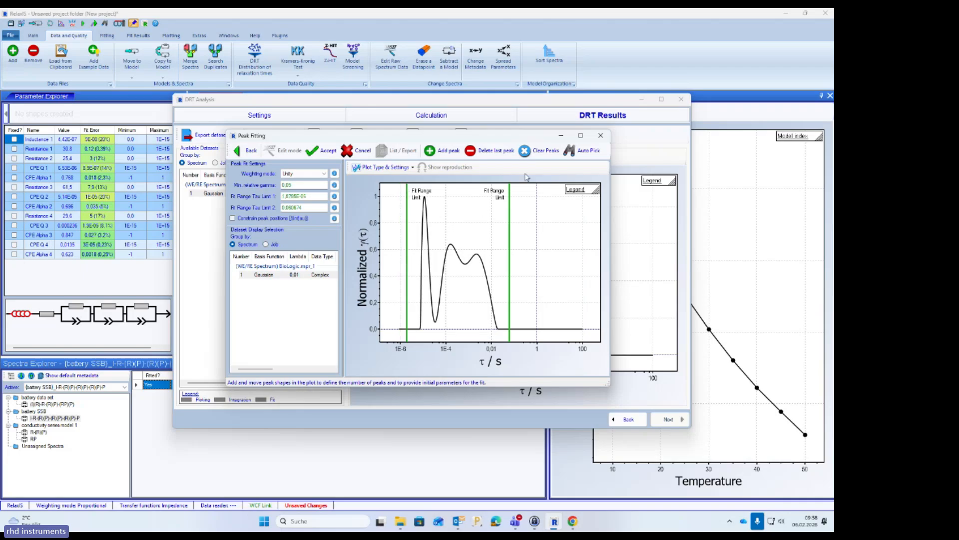
Add three initial peaks at the three maxima of the DRT curve within the fit range and run the peak fit
{"action": "left_click", "coordinate": [449, 150]}
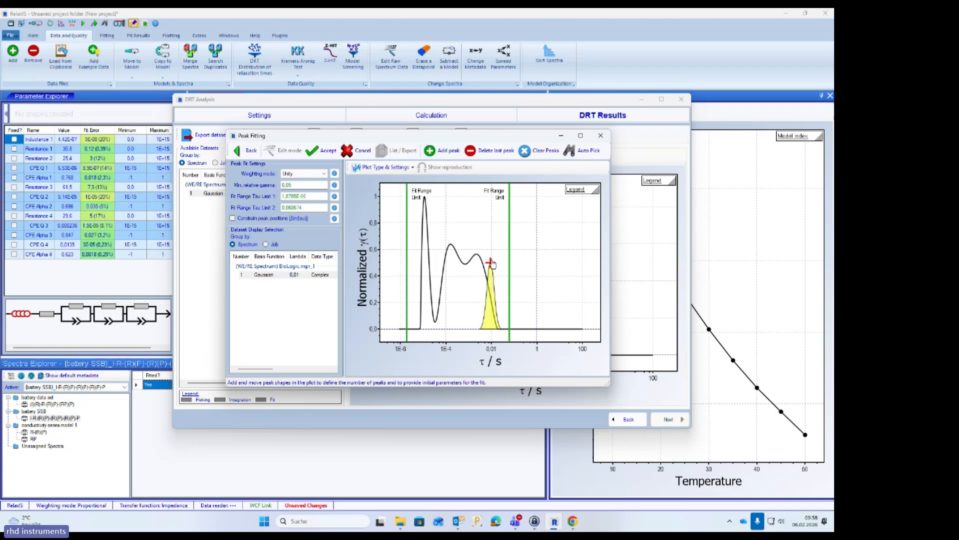
{"action": "left_click_drag", "start_coordinate": [492, 258], "coordinate": [427, 259]}
{"action": "left_click", "coordinate": [449, 151]}
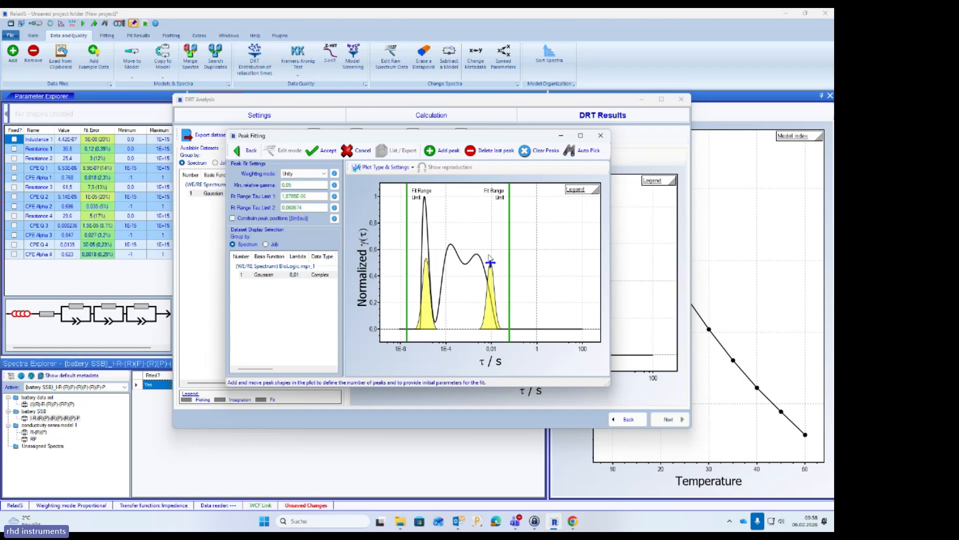
{"action": "mouse_move", "coordinate": [492, 263]}
{"action": "left_mouse_down"}
{"action": "mouse_move", "coordinate": [452, 258]}
{"action": "mouse_move", "coordinate": [478, 260]}
{"action": "left_mouse_up"}
{"action": "left_click", "coordinate": [449, 150]}
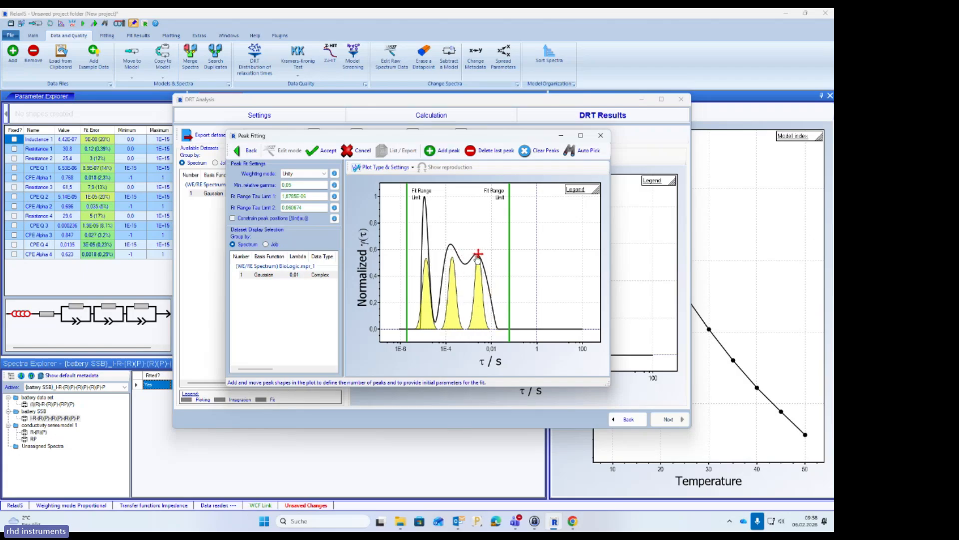
{"action": "left_click", "coordinate": [318, 153]}
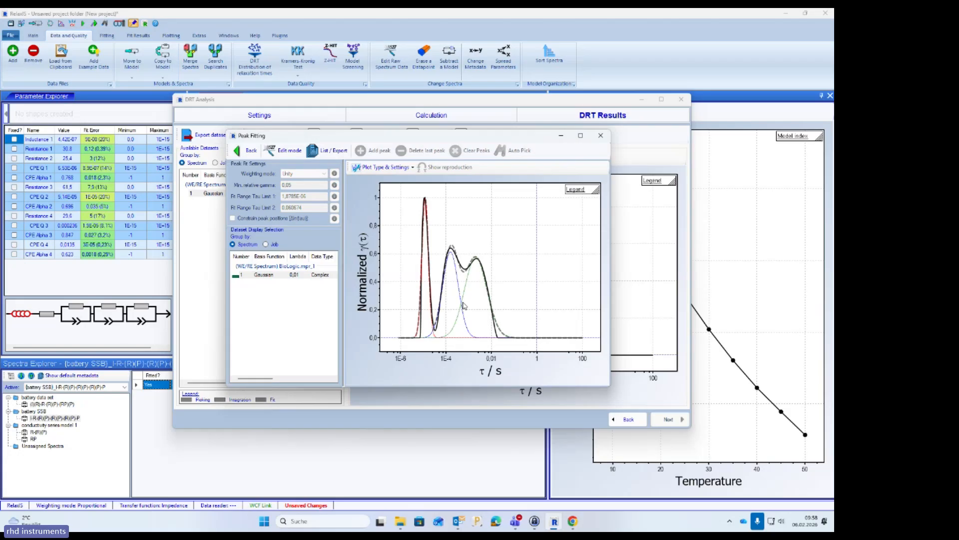
List the fitted DRT peaks, compare the center tau and area of all three, and close the list
{"action": "left_click", "coordinate": [327, 151]}
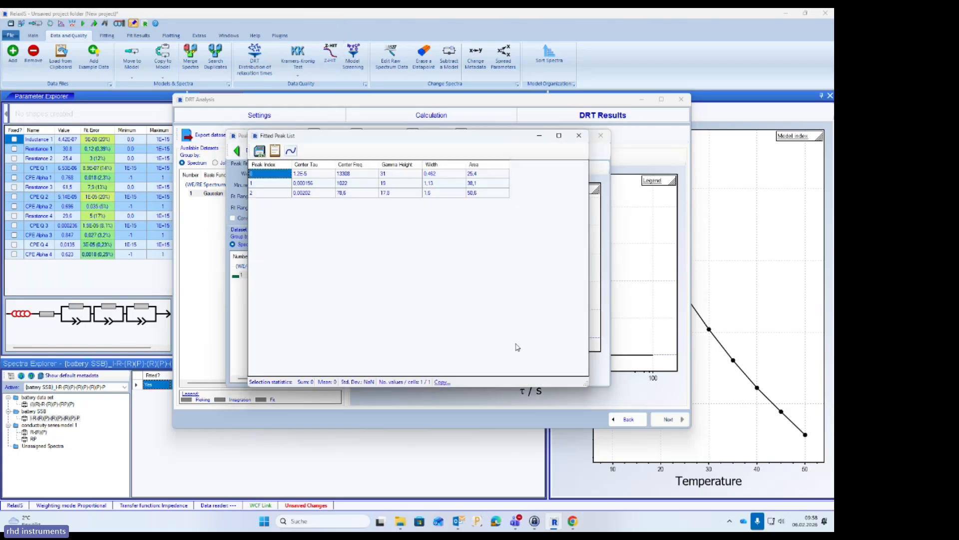
{"action": "left_click", "coordinate": [329, 183]}
{"action": "left_click", "coordinate": [328, 193]}
{"action": "left_click", "coordinate": [481, 174]}
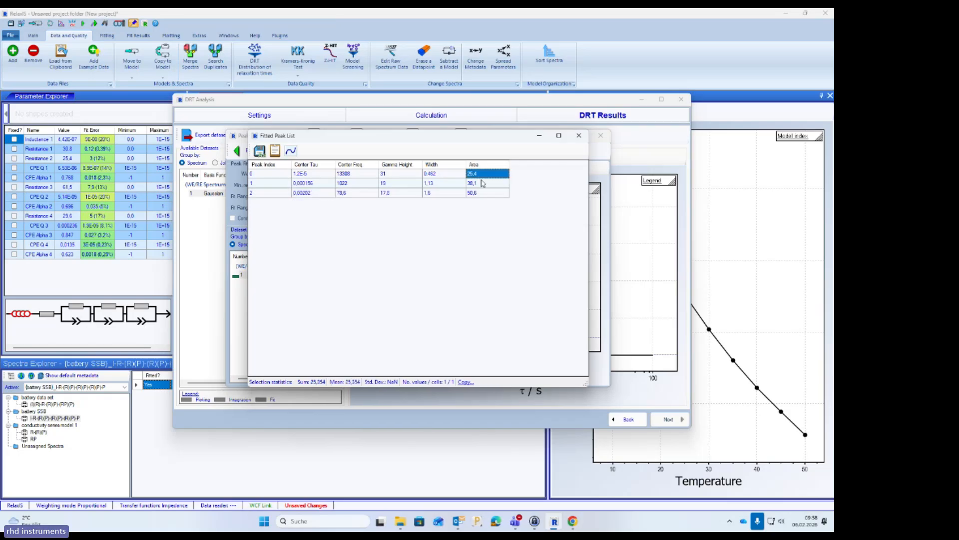
{"action": "left_click", "coordinate": [482, 184]}
{"action": "left_click", "coordinate": [484, 194]}
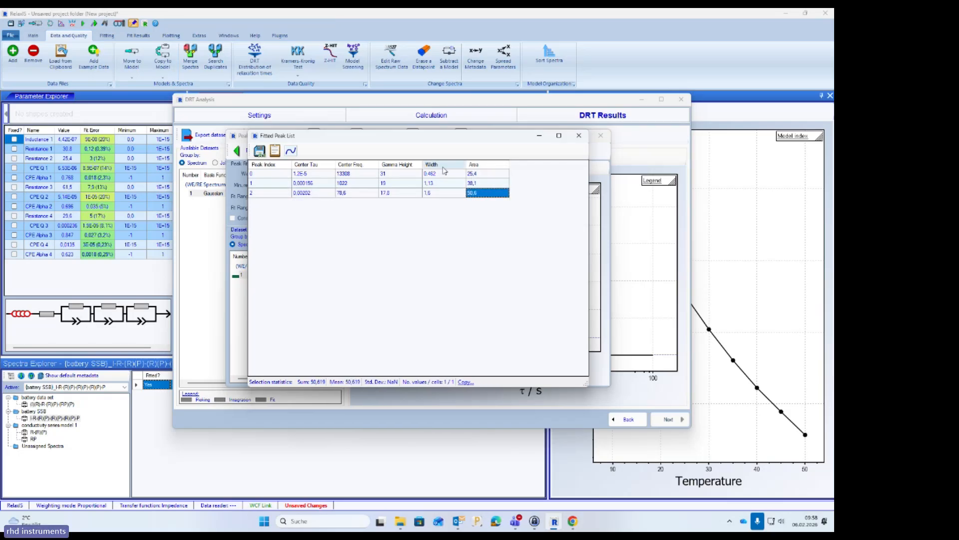
{"action": "left_click", "coordinate": [317, 174]}
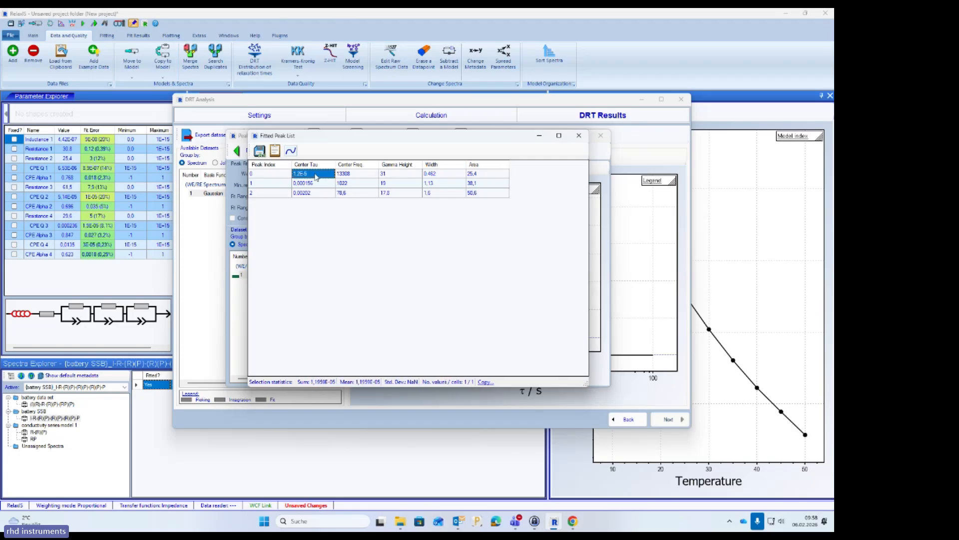
{"action": "left_click", "coordinate": [320, 185]}
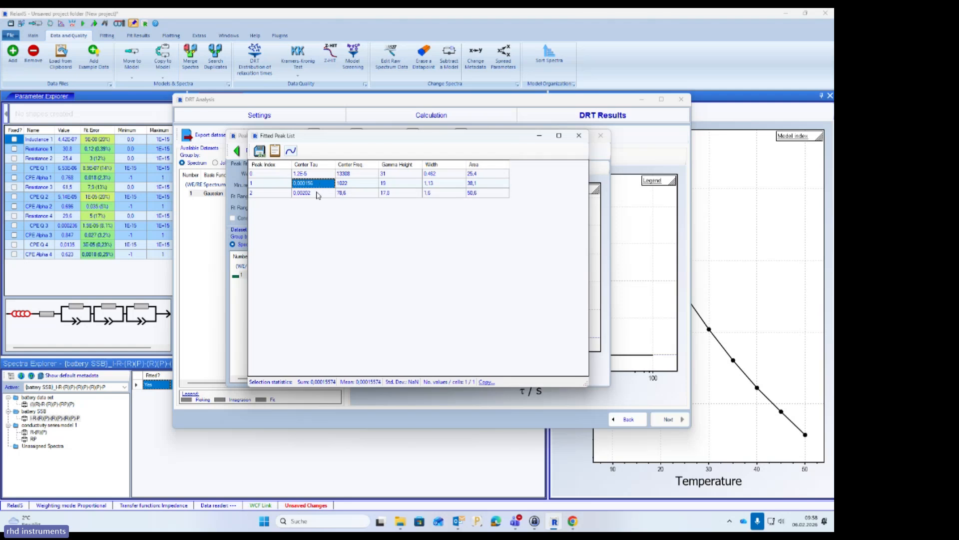
{"action": "left_click", "coordinate": [316, 194]}
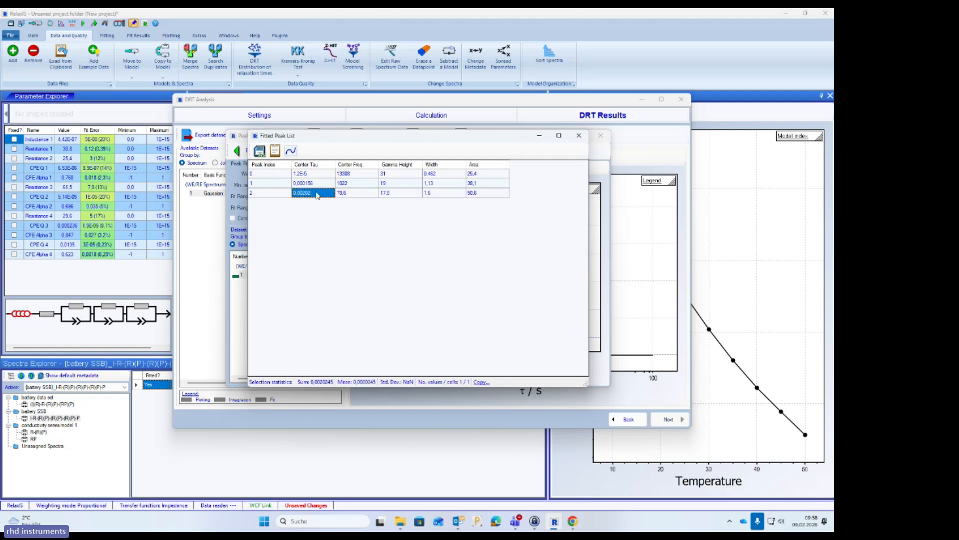
{"action": "left_click", "coordinate": [496, 175]}
{"action": "left_click", "coordinate": [490, 184]}
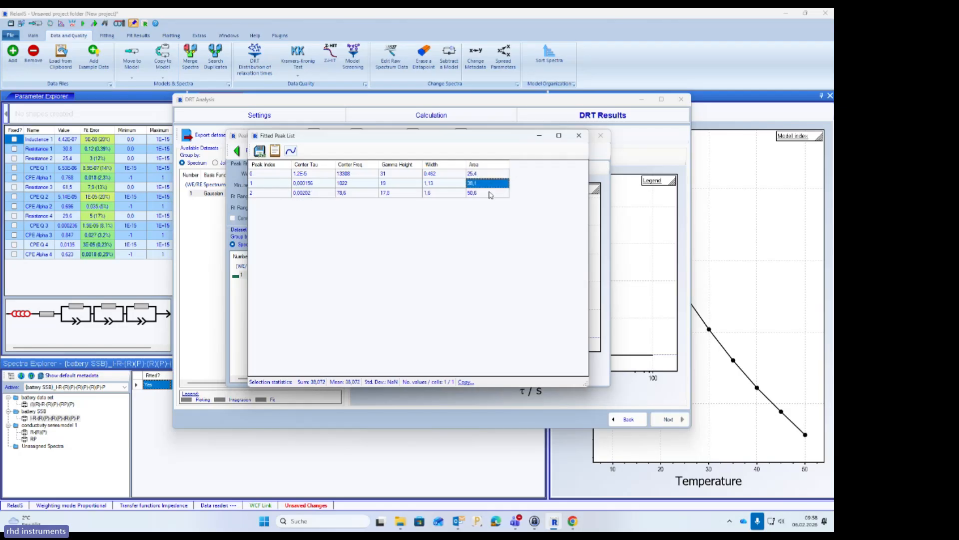
{"action": "left_click", "coordinate": [491, 194]}
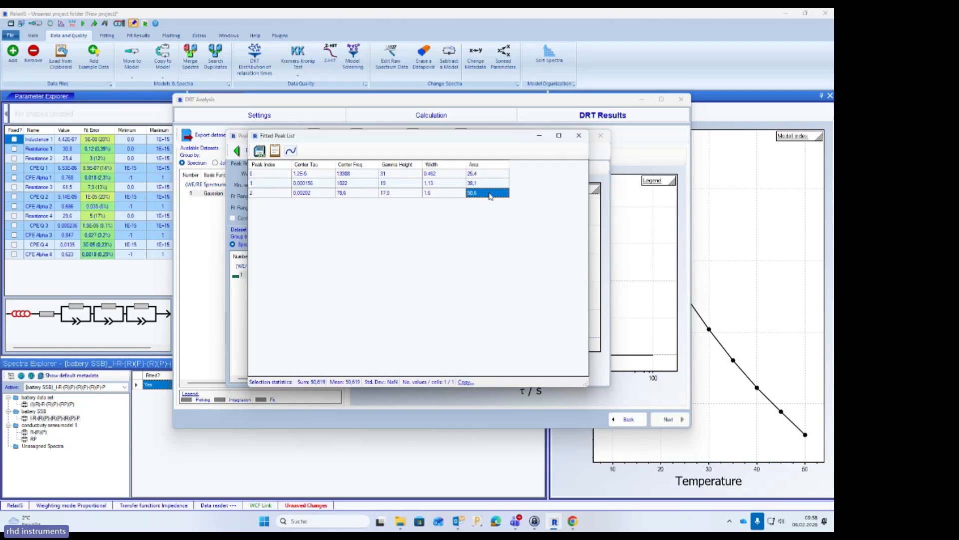
{"action": "left_click", "coordinate": [578, 136]}
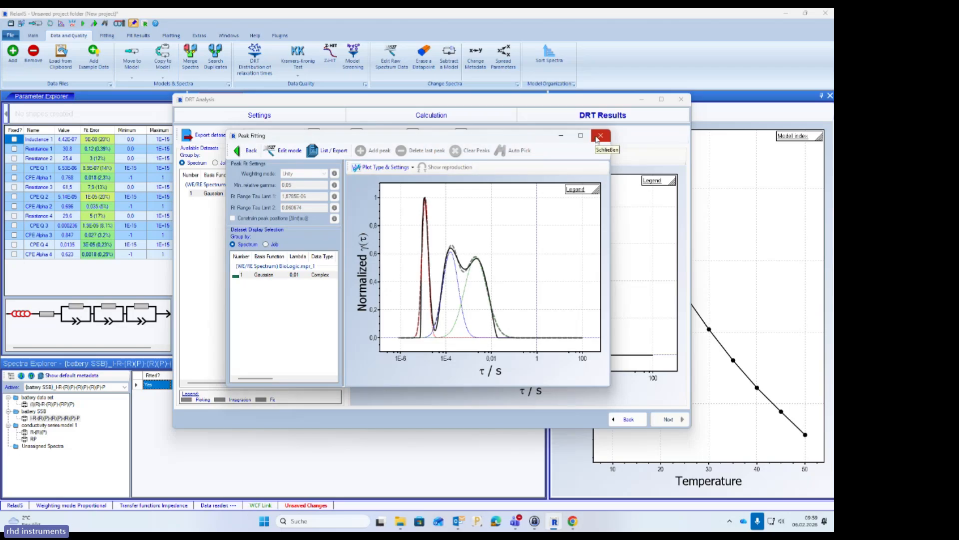
Close the peak fitting and the DRT analysis, discarding the unsaved analysis results
{"action": "left_click", "coordinate": [600, 136]}
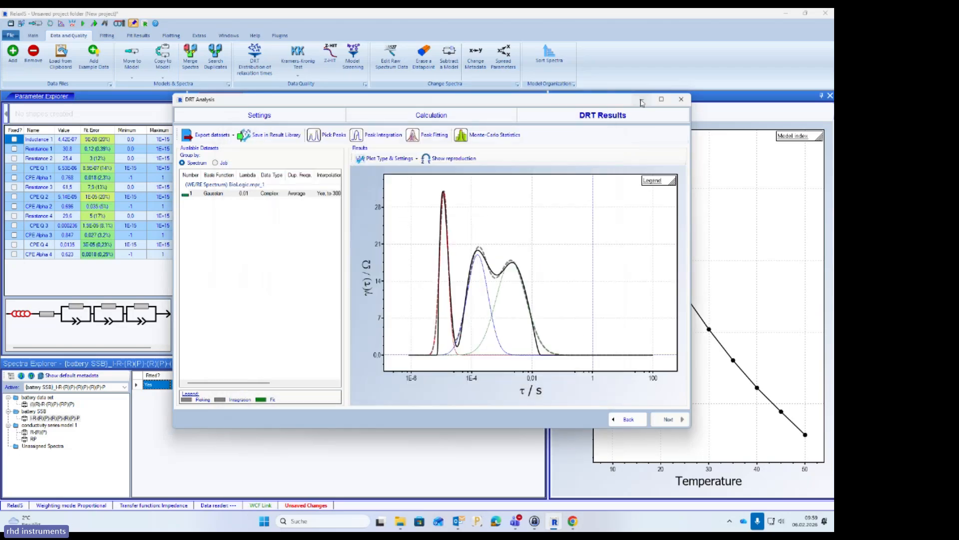
{"action": "left_click", "coordinate": [642, 101]}
{"action": "left_click", "coordinate": [553, 522]}
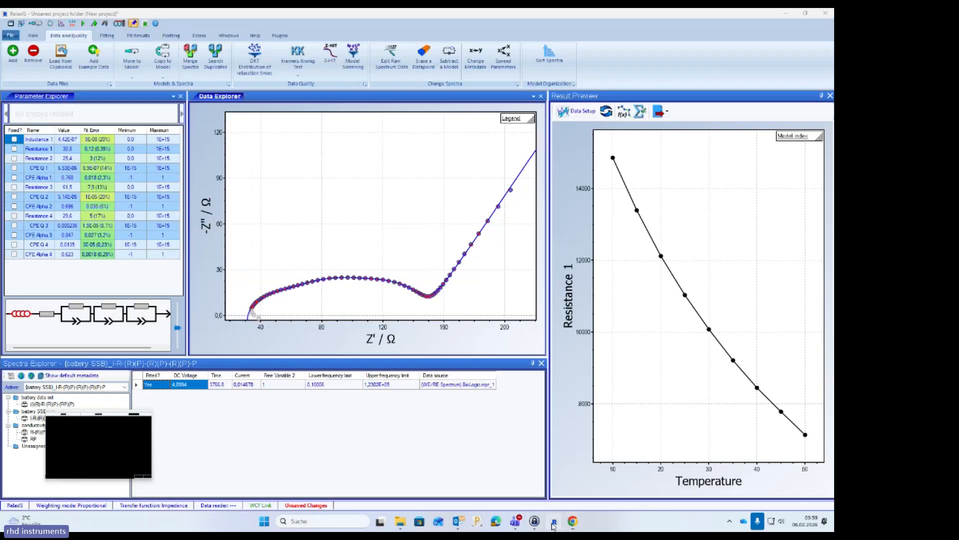
{"action": "left_click", "coordinate": [681, 99]}
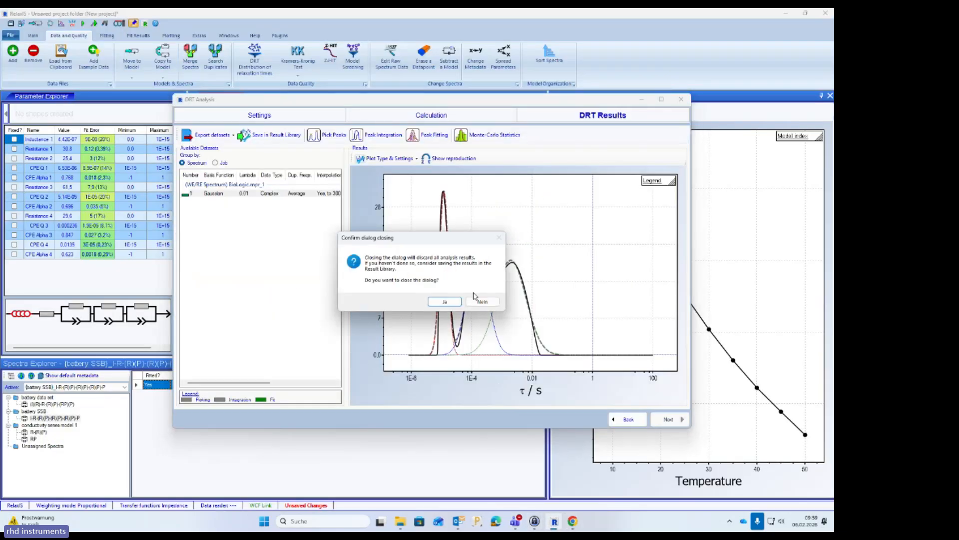
{"action": "left_click", "coordinate": [444, 301]}
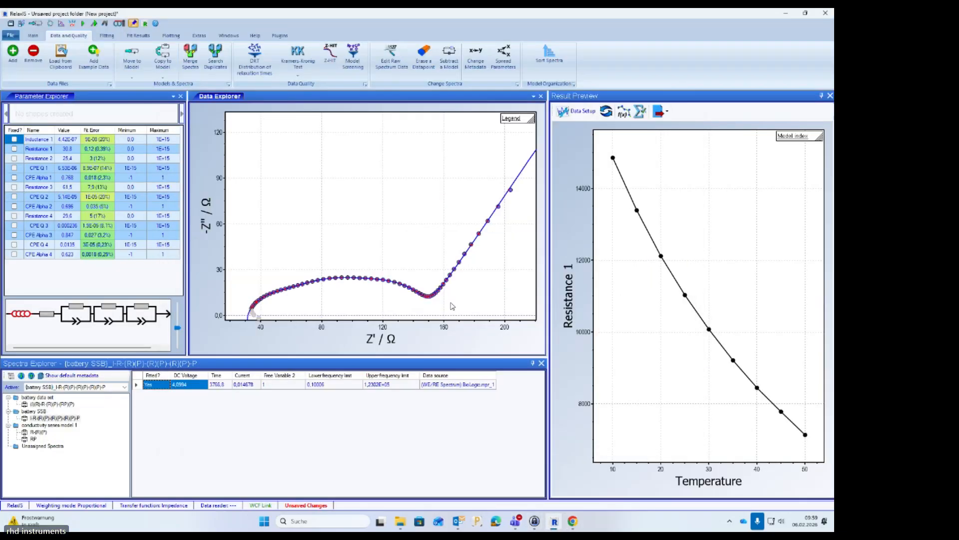
Copy the battery spectrum to a new model in group battery SSB with the circuit I-R-ZarcZarcZarcP
{"action": "right_click", "coordinate": [190, 389]}
{"action": "mouse_move", "coordinate": [268, 453]}
{"action": "left_click", "coordinate": [329, 455]}
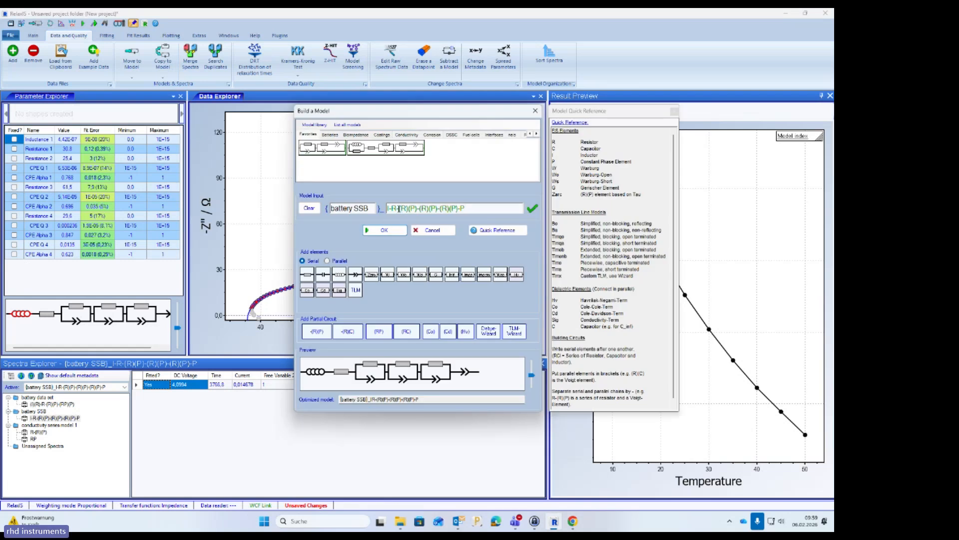
{"action": "left_click_drag", "start_coordinate": [399, 209], "coordinate": [489, 210]}
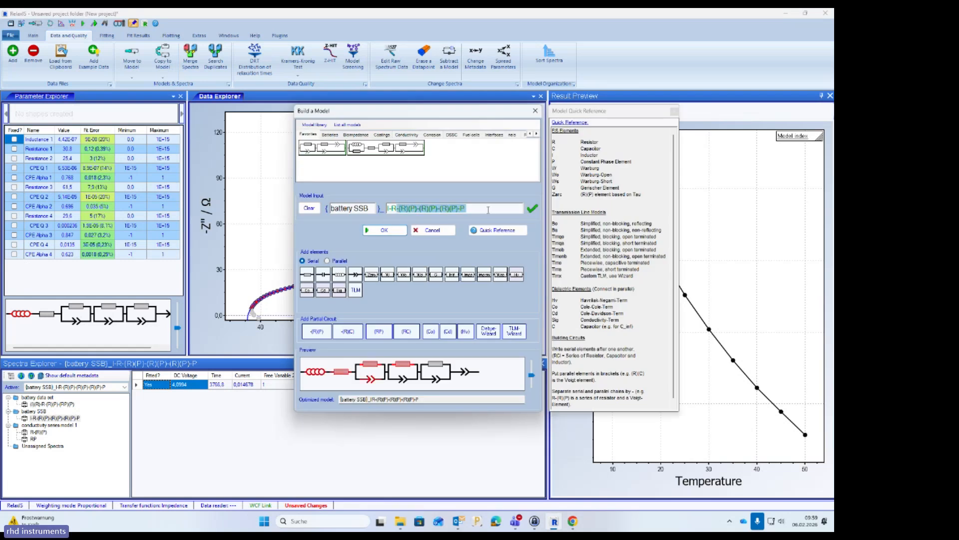
{"action": "key", "text": "BackSpace"}
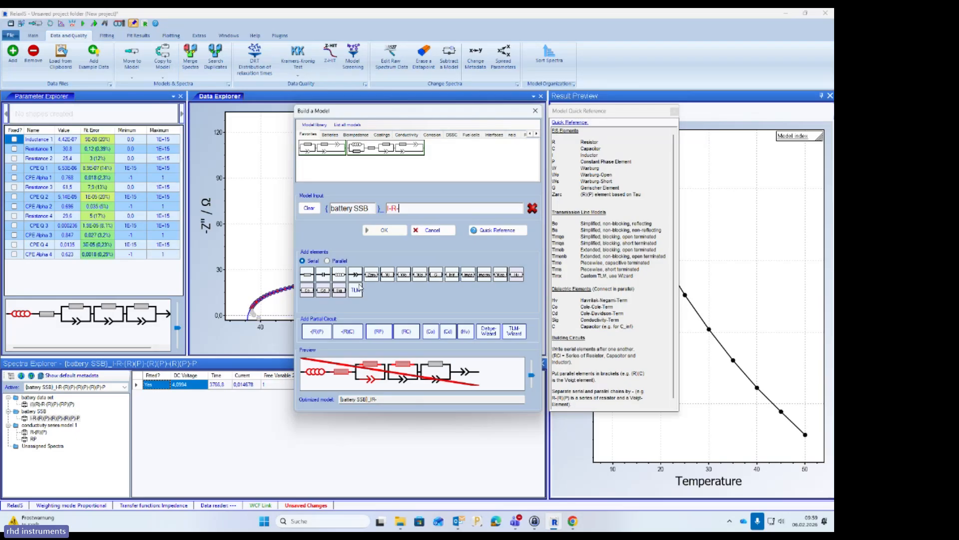
{"action": "left_click", "coordinate": [371, 275]}
{"action": "left_click", "coordinate": [372, 275]}
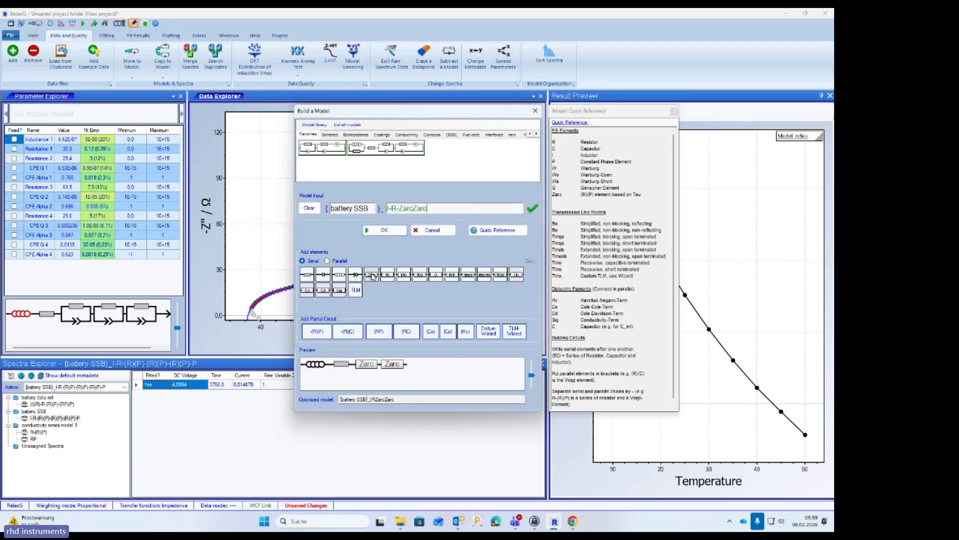
{"action": "left_click", "coordinate": [372, 275]}
{"action": "left_click", "coordinate": [357, 277]}
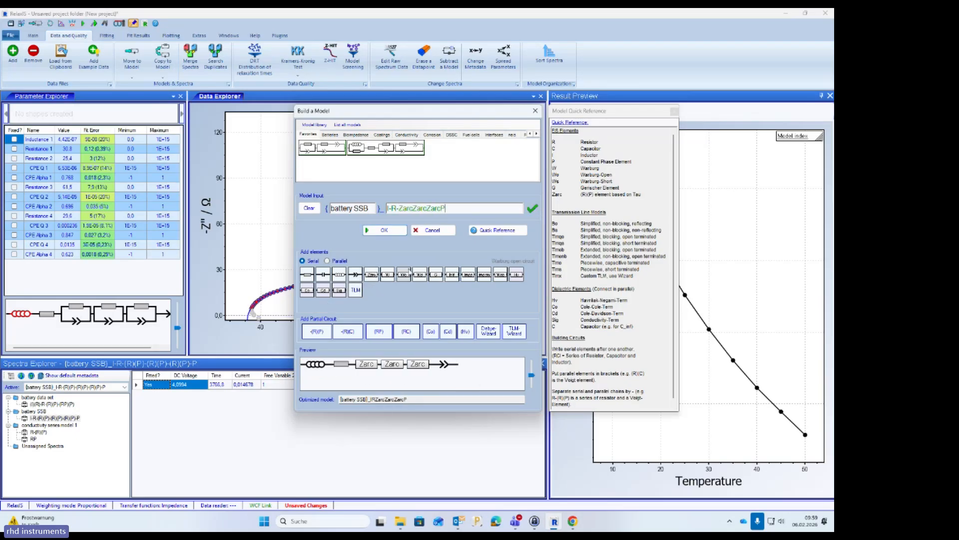
{"action": "left_click", "coordinate": [399, 234]}
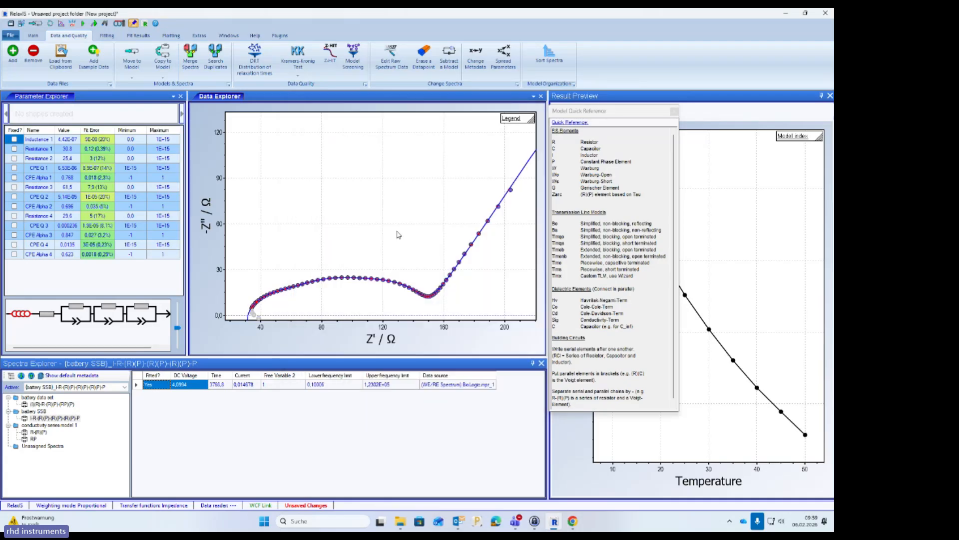
{"action": "left_click", "coordinate": [415, 380]}
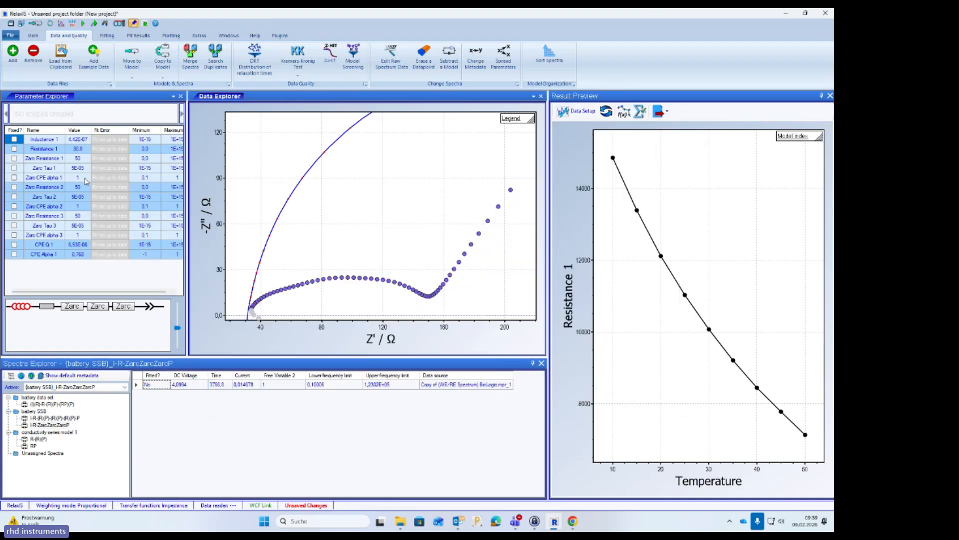
Set the weighting method to Proportional and run an automatic fit of the spectrum with the three-Zarc model
{"action": "left_click", "coordinate": [57, 168]}
{"action": "left_click", "coordinate": [59, 198]}
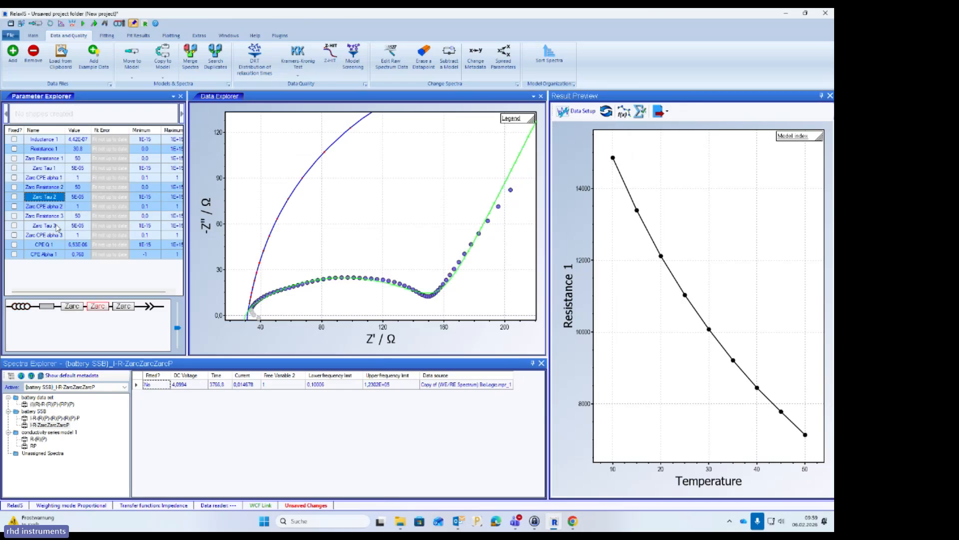
{"action": "left_click", "coordinate": [60, 226]}
{"action": "left_click", "coordinate": [107, 35]}
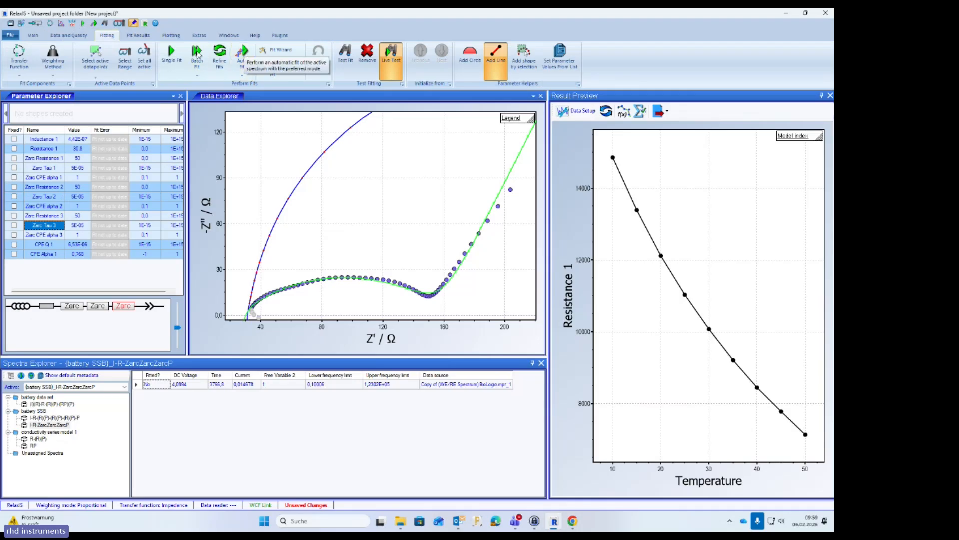
{"action": "left_click", "coordinate": [56, 77]}
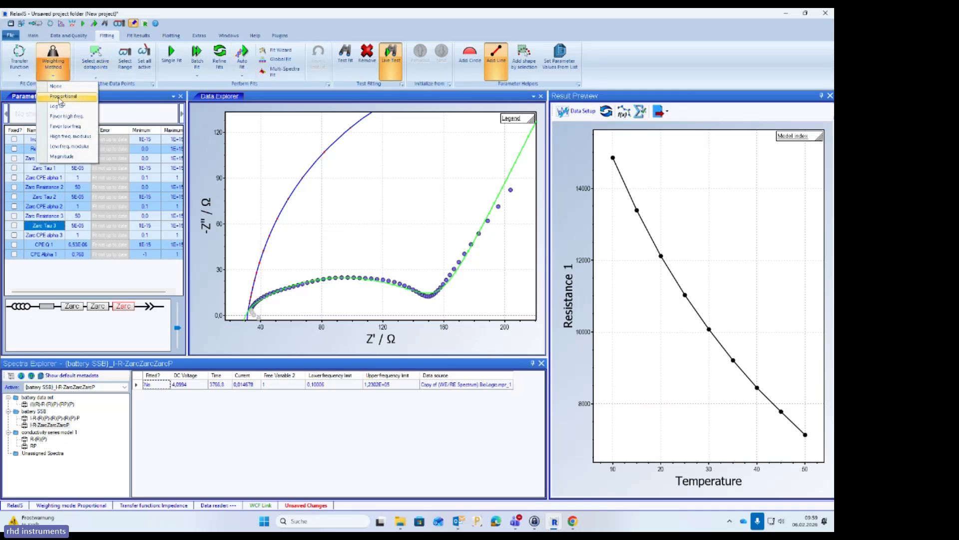
{"action": "left_click", "coordinate": [61, 98]}
{"action": "left_click", "coordinate": [58, 75]}
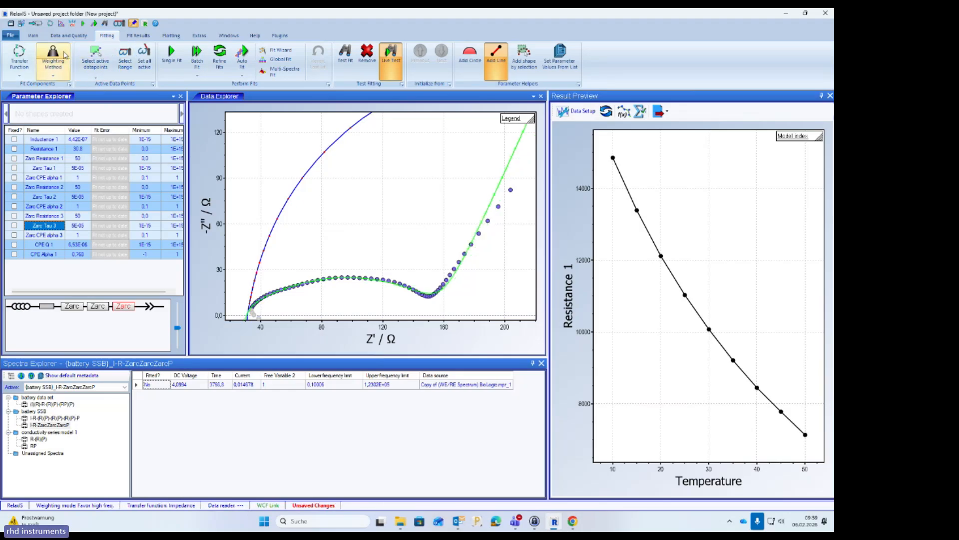
{"action": "left_click", "coordinate": [58, 69]}
{"action": "left_click", "coordinate": [61, 97]}
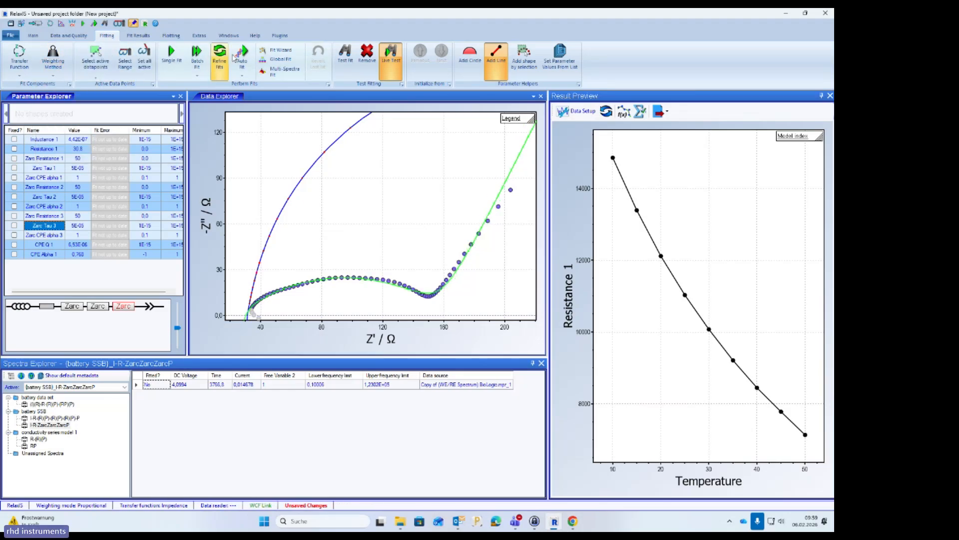
{"action": "left_click", "coordinate": [242, 54]}
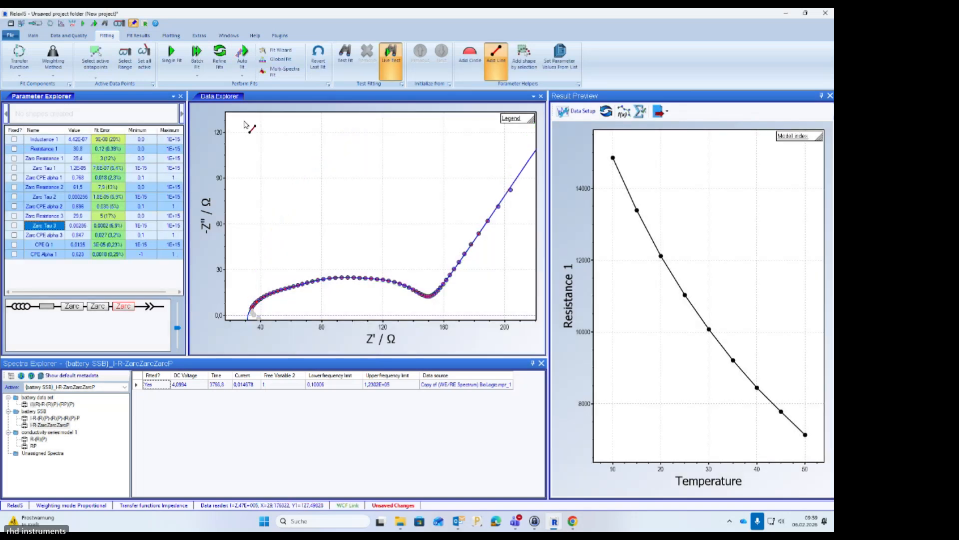
Review the fitted time constants Zarc Tau 1, Zarc Tau 2 and Zarc Tau 3 and their fit errors
{"action": "left_click", "coordinate": [57, 169]}
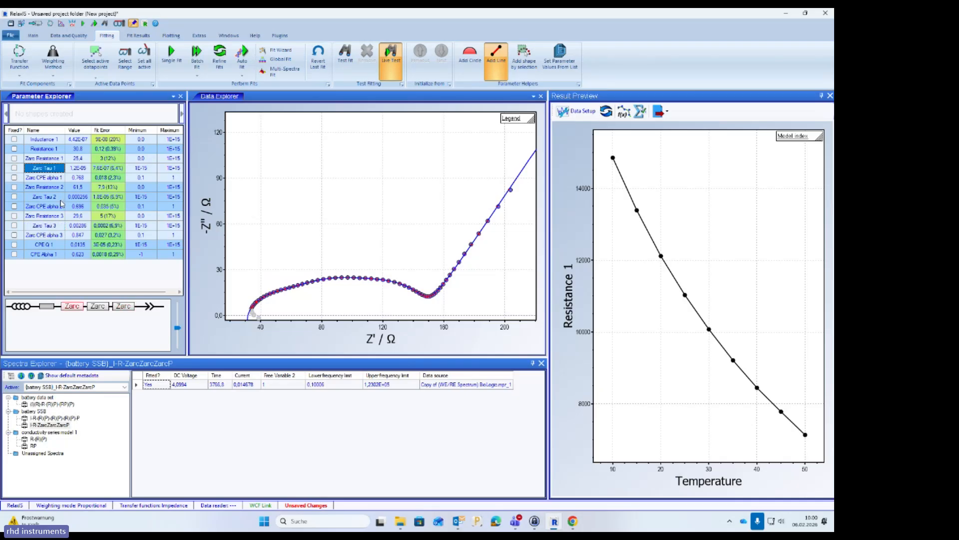
{"action": "left_click", "coordinate": [59, 197]}
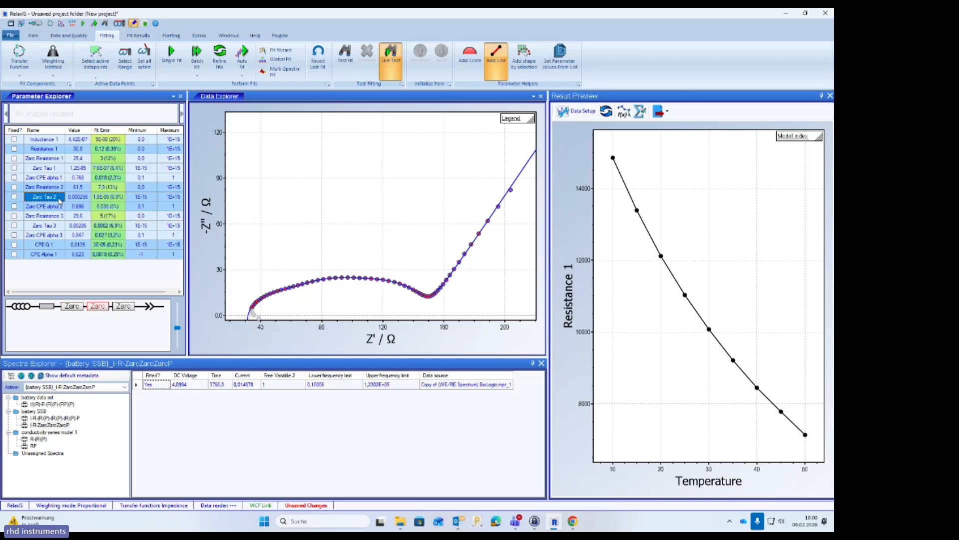
{"action": "left_click", "coordinate": [52, 226]}
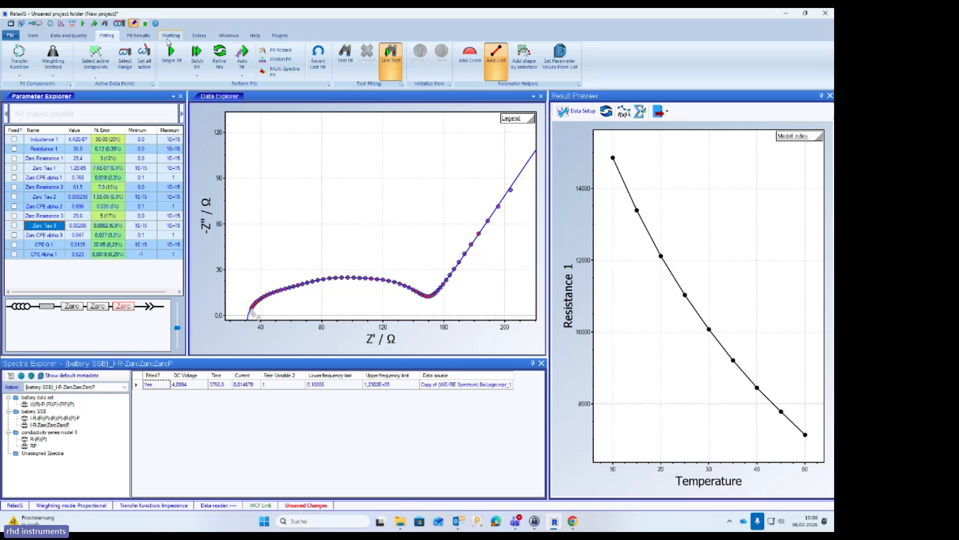
Calculate the DRT of the selected battery spectrum with a Gaussian basis, subtracted polarization and lambda 0.01
{"action": "left_click", "coordinate": [68, 35]}
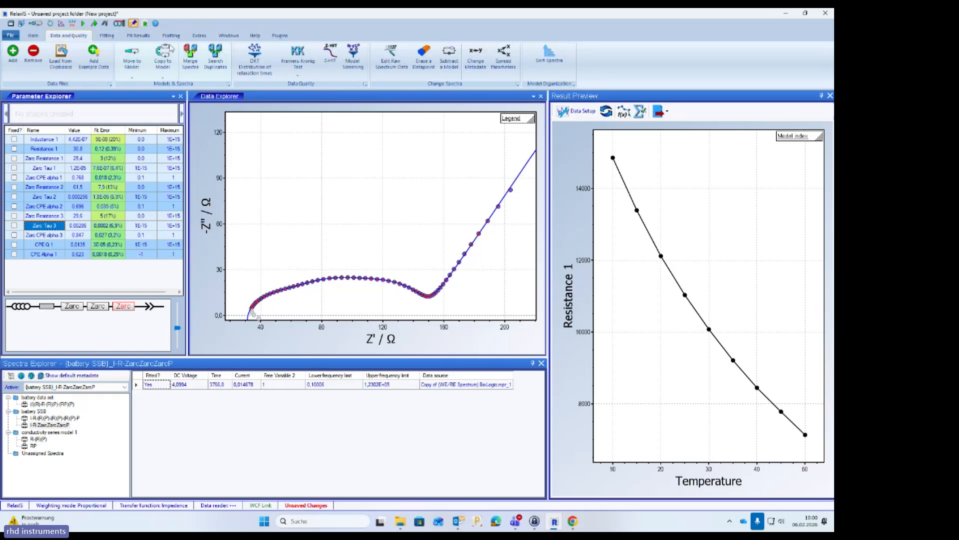
{"action": "left_click", "coordinate": [273, 74]}
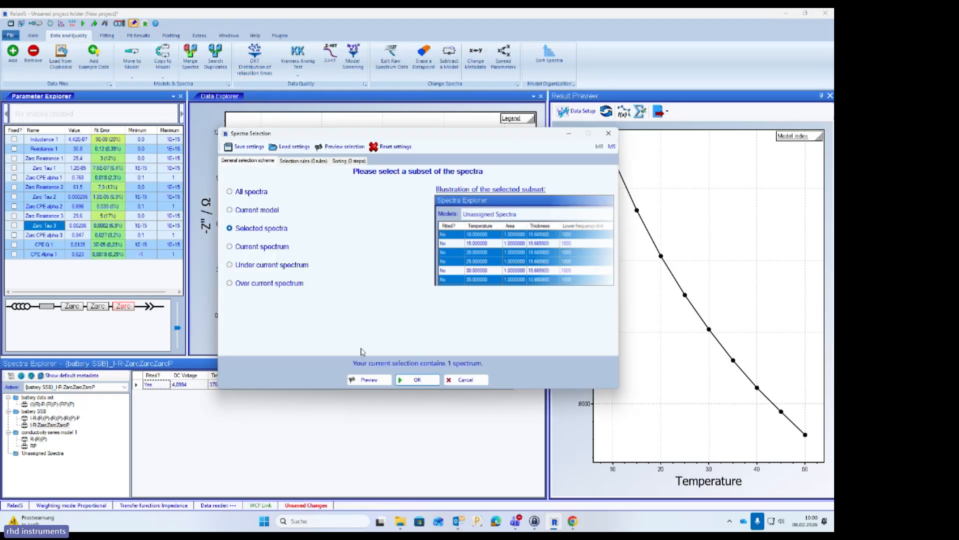
{"action": "left_click", "coordinate": [414, 380]}
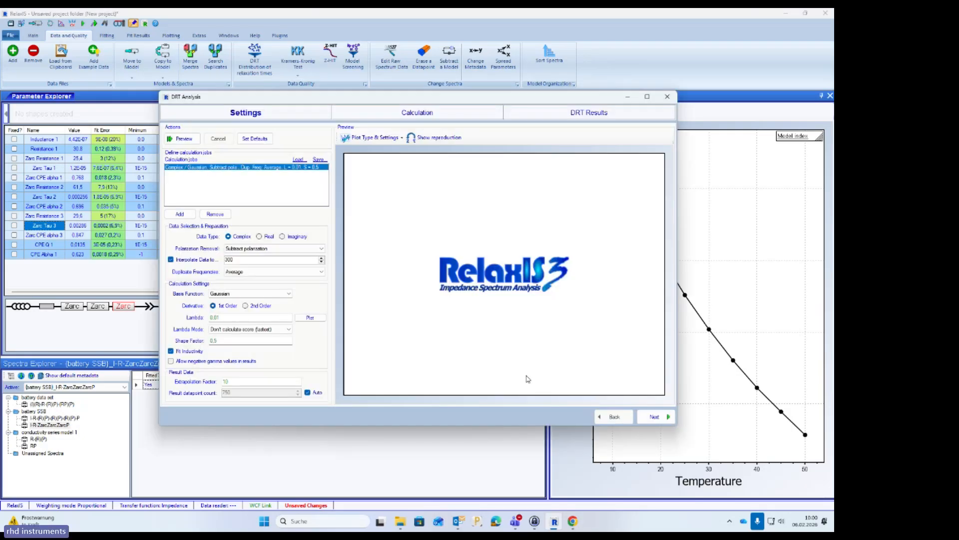
{"action": "left_click", "coordinate": [660, 418]}
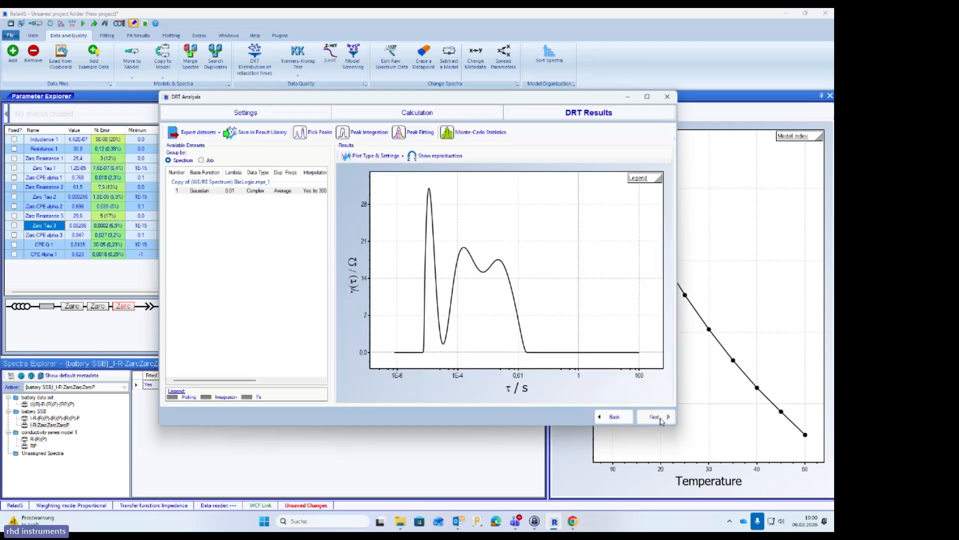
Fit three peaks to the calculated DRT and open the list of fitted peaks
{"action": "left_click", "coordinate": [420, 133]}
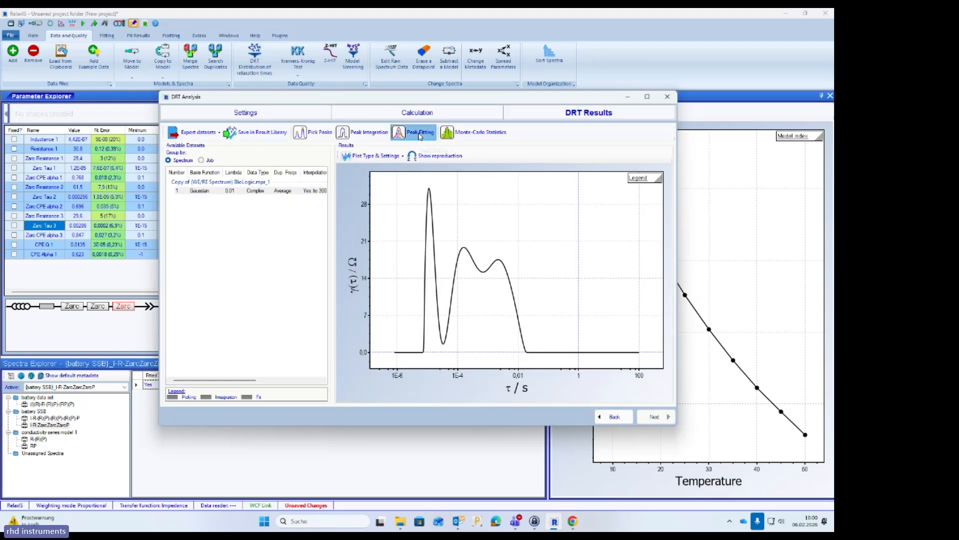
{"action": "left_click_drag", "start_coordinate": [584, 248], "coordinate": [428, 276]}
{"action": "left_click", "coordinate": [443, 150]}
{"action": "left_click", "coordinate": [491, 263]}
{"action": "left_click", "coordinate": [442, 149]}
{"action": "left_click", "coordinate": [491, 264]}
{"action": "left_click_drag", "start_coordinate": [497, 266], "coordinate": [475, 262]}
{"action": "left_click", "coordinate": [442, 150]}
{"action": "left_click", "coordinate": [491, 262]}
{"action": "left_click", "coordinate": [332, 156]}
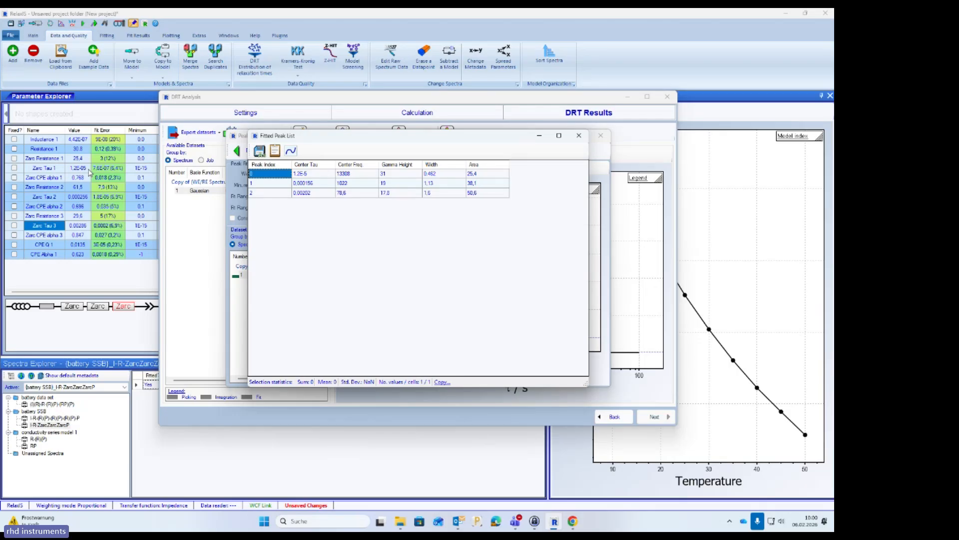
Compare the center tau of each of the three fitted peaks with the Zarc Tau values, and close the peak fitting
{"action": "left_click", "coordinate": [317, 176]}
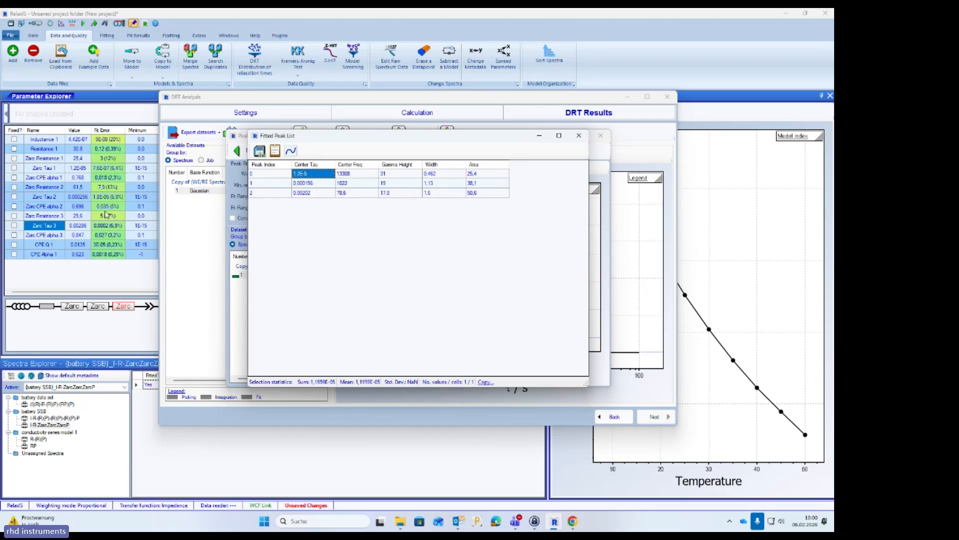
{"action": "left_click", "coordinate": [320, 184]}
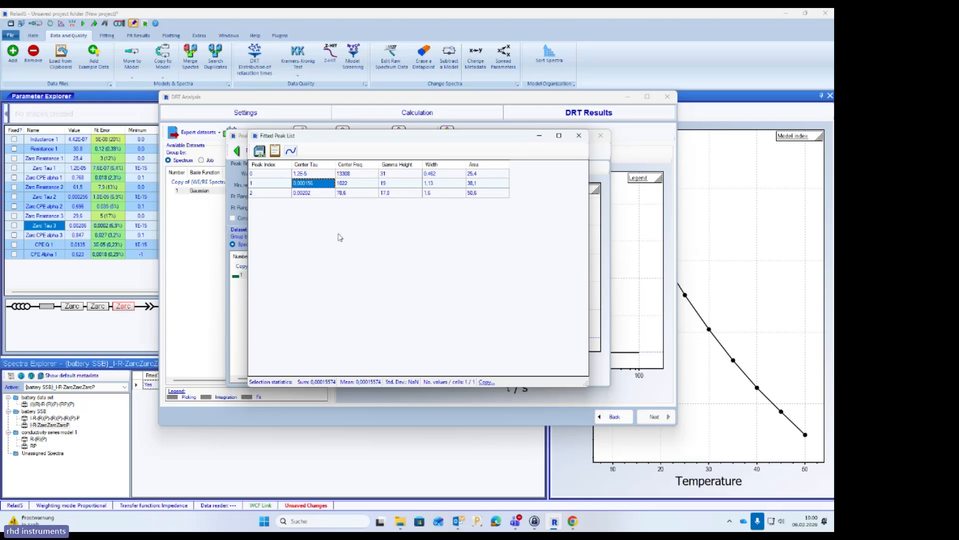
{"action": "left_click", "coordinate": [321, 193]}
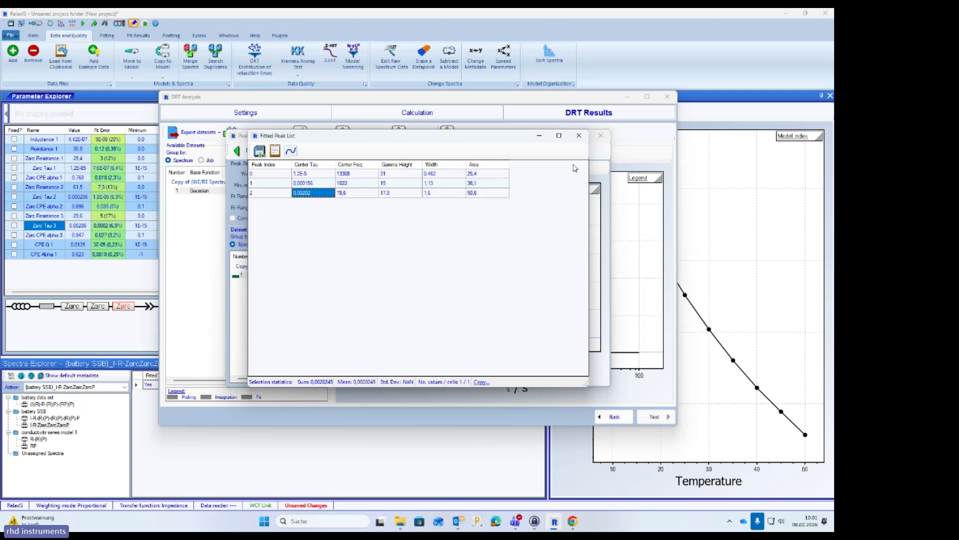
{"action": "left_click", "coordinate": [579, 138]}
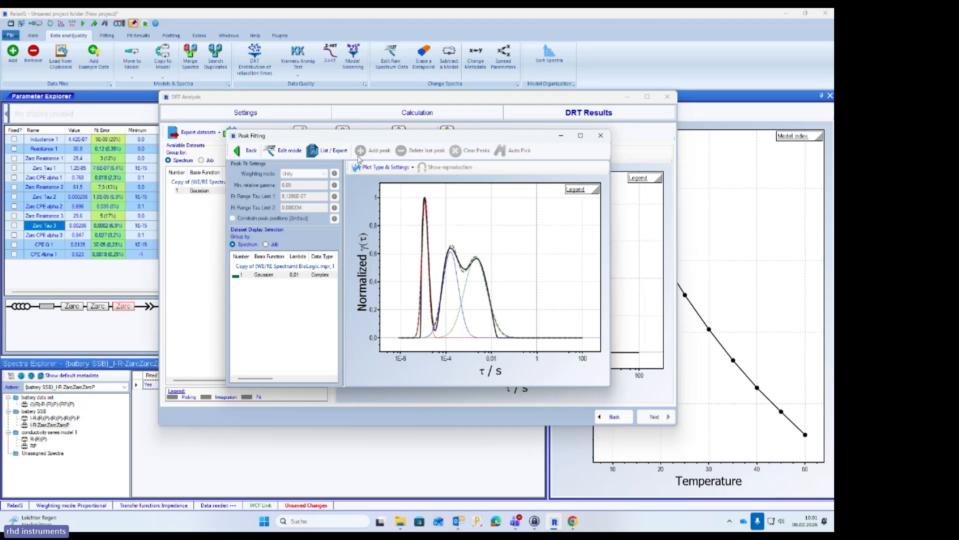
{"action": "left_click", "coordinate": [600, 135]}
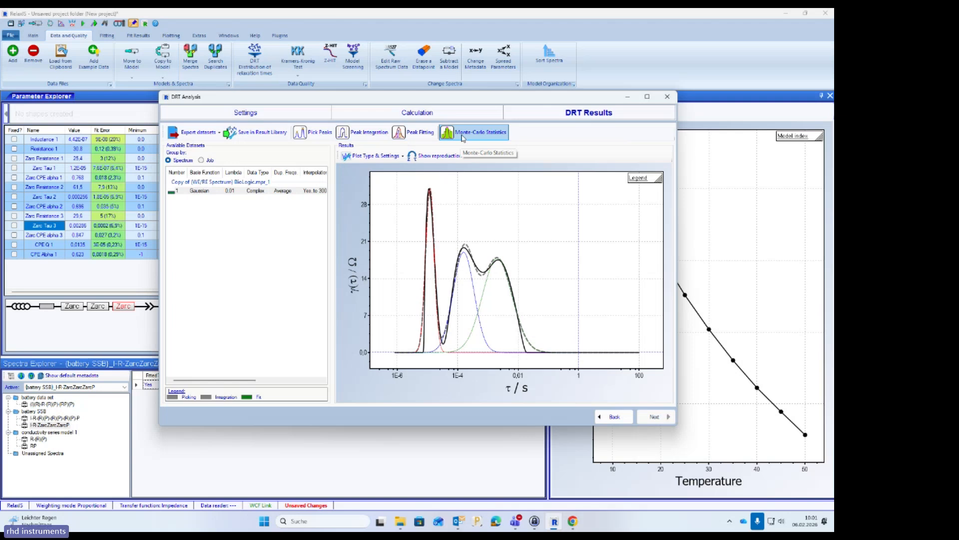
Set the DRT regularization parameter lambda to 0.0001 and recalculate the distribution
{"action": "left_click", "coordinate": [614, 416]}
{"action": "left_click", "coordinate": [444, 295]}
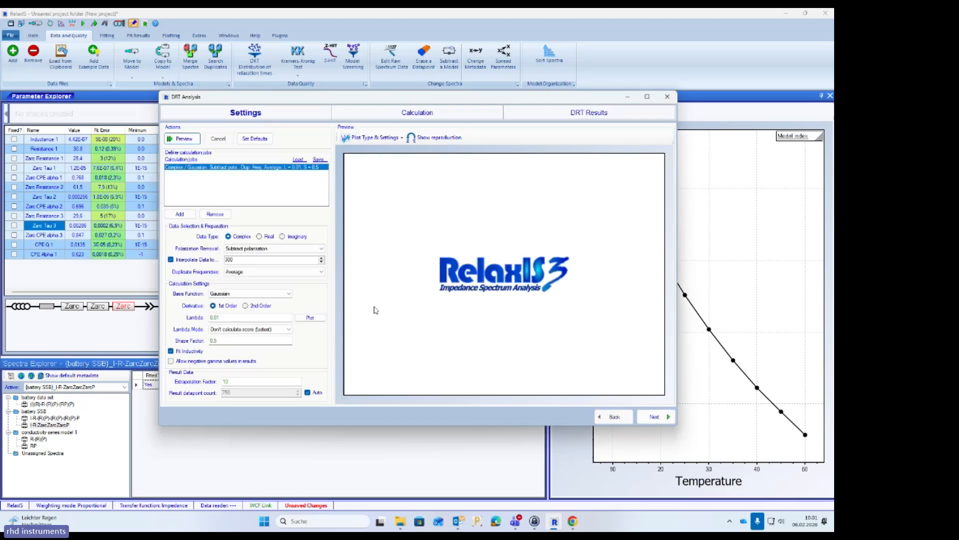
{"action": "left_click", "coordinate": [217, 318]}
{"action": "type", "text": "00"}
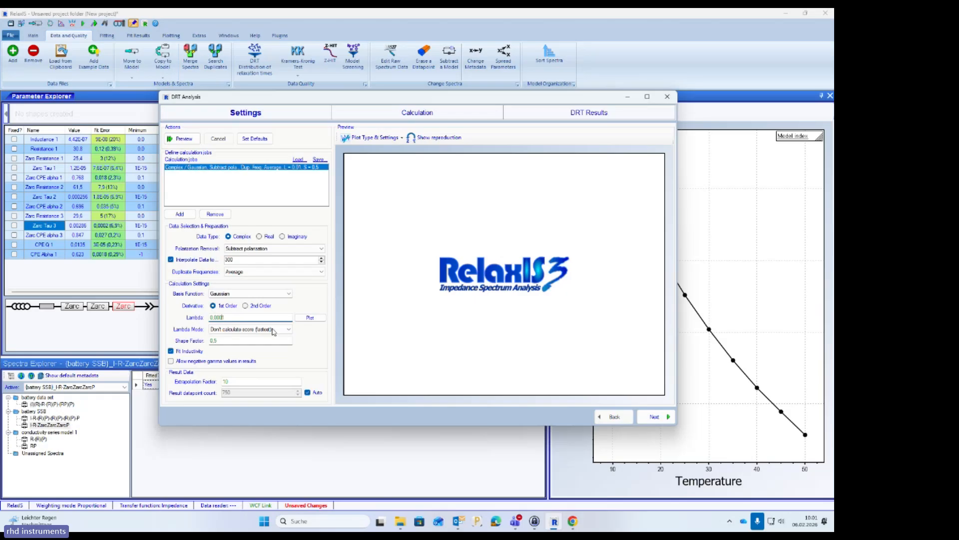
{"action": "left_click", "coordinate": [646, 419]}
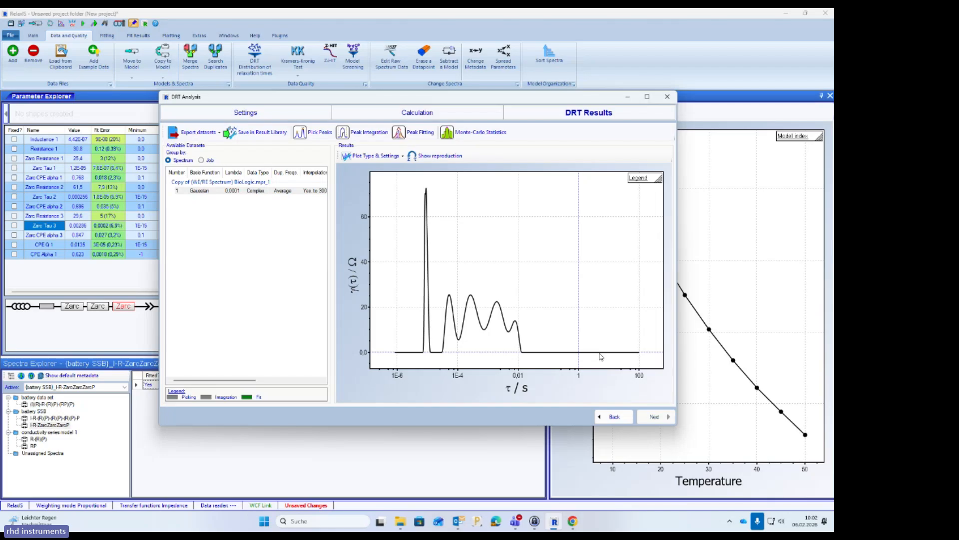
Restore the DRT lambda to 0.01 and recalculate the distribution
{"action": "left_click", "coordinate": [608, 415]}
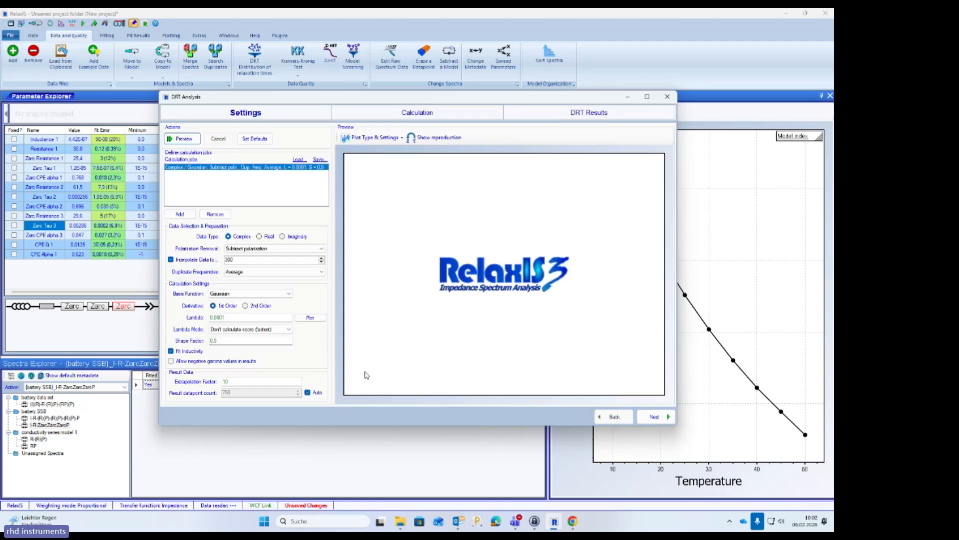
{"action": "left_click", "coordinate": [223, 318]}
{"action": "key", "text": "BackSpace"}
{"action": "key", "text": "BackSpace"}
{"action": "left_click", "coordinate": [658, 416]}
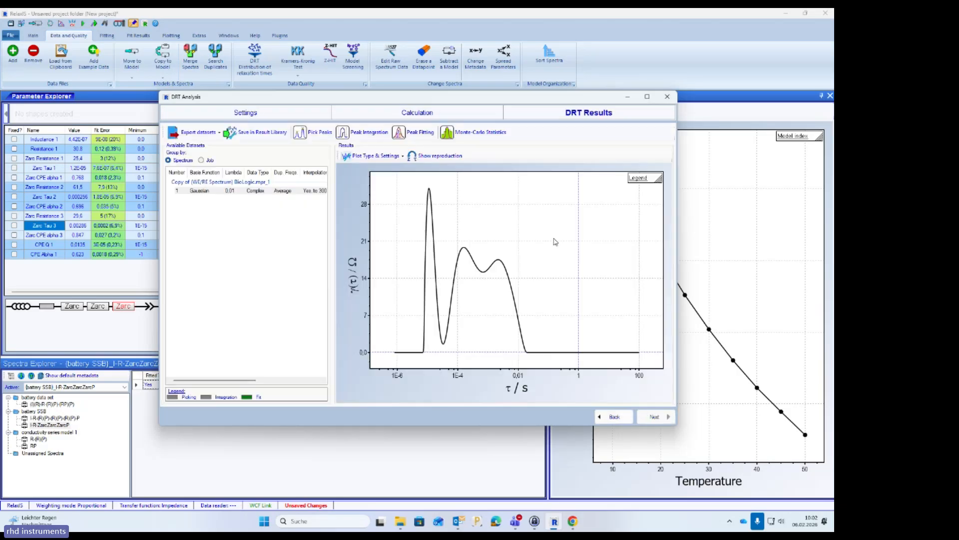
Open the DRT Monte-Carlo statistics and set the sweep's start lambda to 1e-4 and stop lambda to 1
{"action": "left_click", "coordinate": [476, 133]}
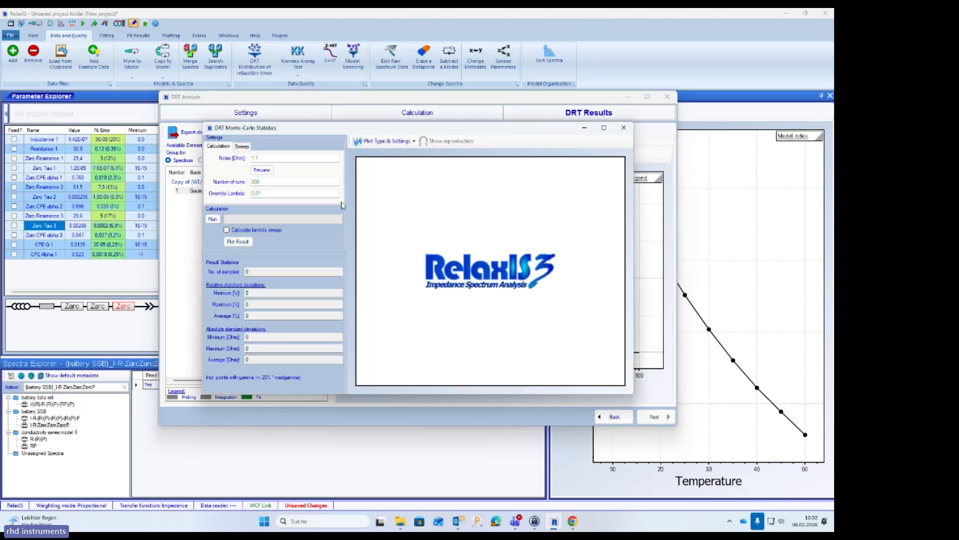
{"action": "left_click", "coordinate": [246, 146]}
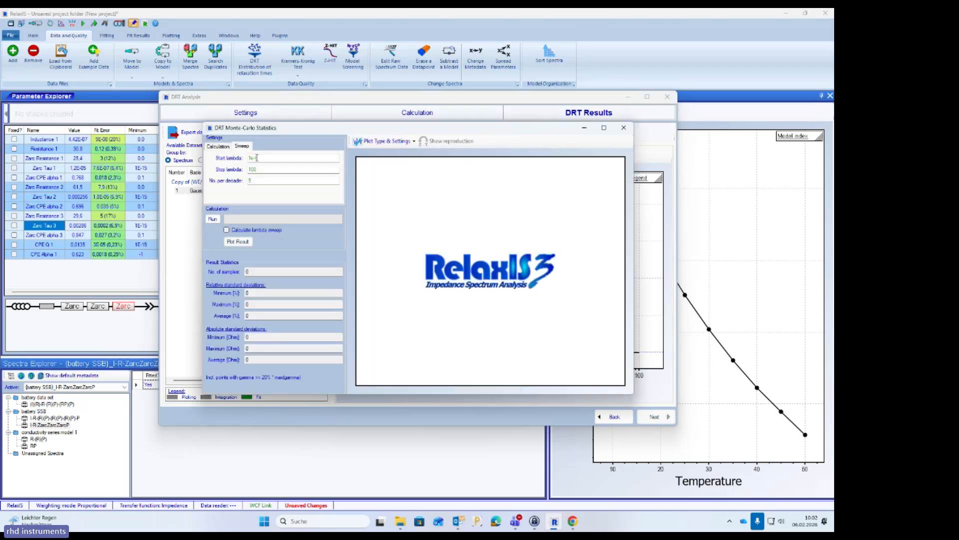
{"action": "left_click_drag", "start_coordinate": [256, 158], "coordinate": [264, 158]}
{"action": "type", "text": "4"}
{"action": "key", "text": "Tab"}
{"action": "type", "text": "1"}
Run the Monte-Carlo statistics with noise 1.1 Ohm, 200 runs and lambda 0.01, review the deviation bands and close them
{"action": "left_click", "coordinate": [213, 218]}
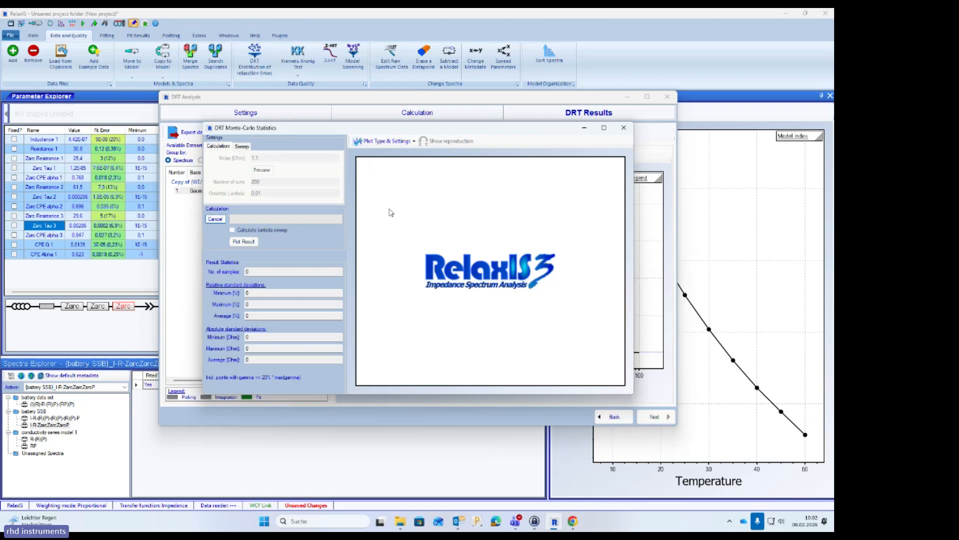
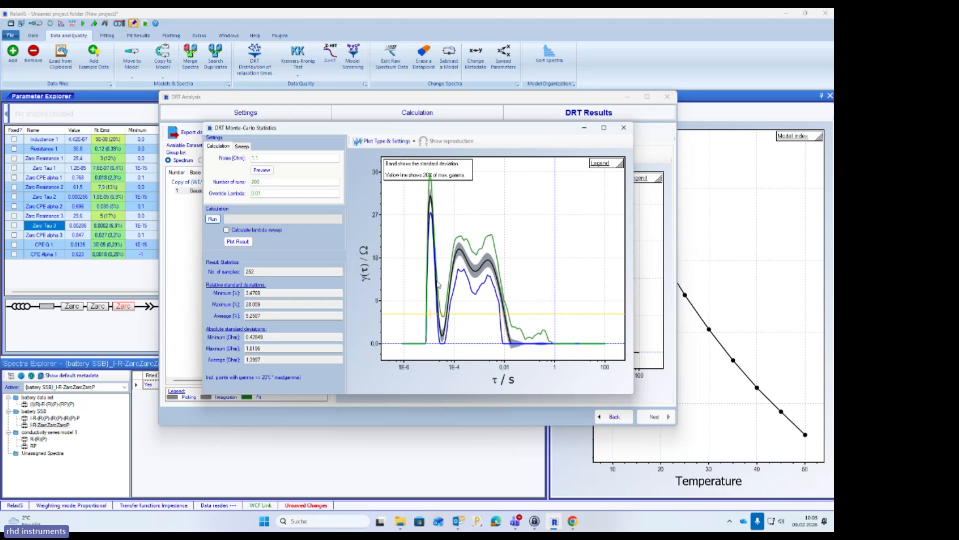
{"action": "mouse_move", "coordinate": [613, 164]}
{"action": "left_click", "coordinate": [624, 128]}
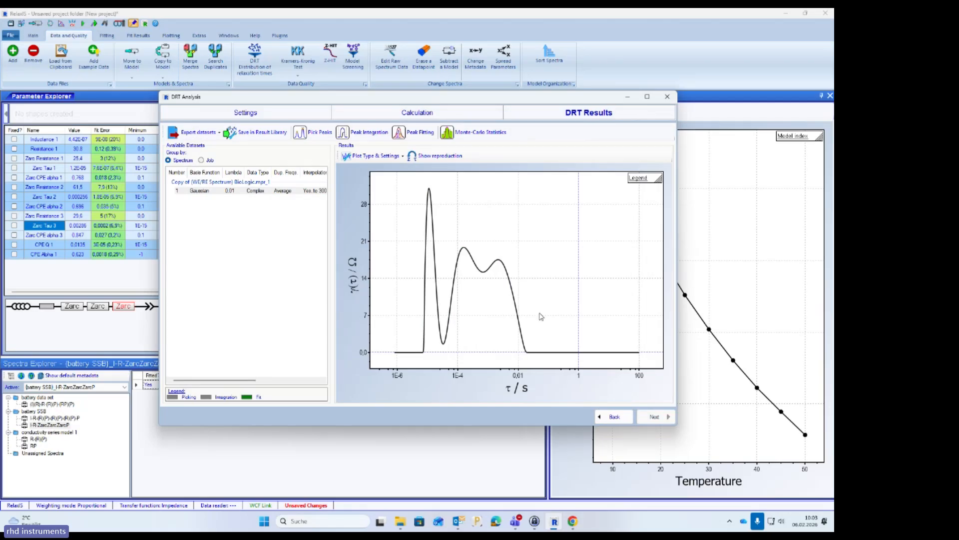
Check the DRT's reproduction of the impedance spectrum, and recalculate with polarization removal set to Ignore polarization
{"action": "left_click", "coordinate": [454, 158]}
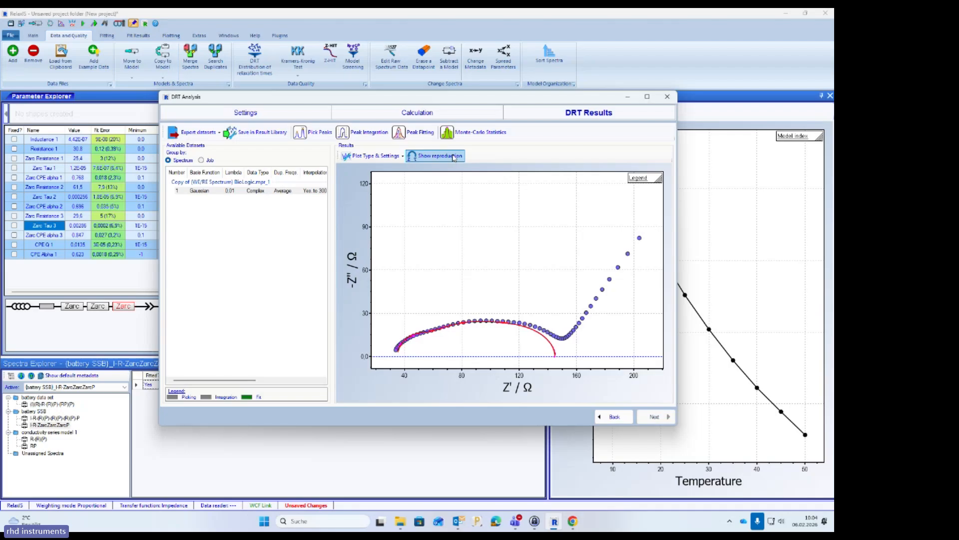
{"action": "mouse_move", "coordinate": [643, 184]}
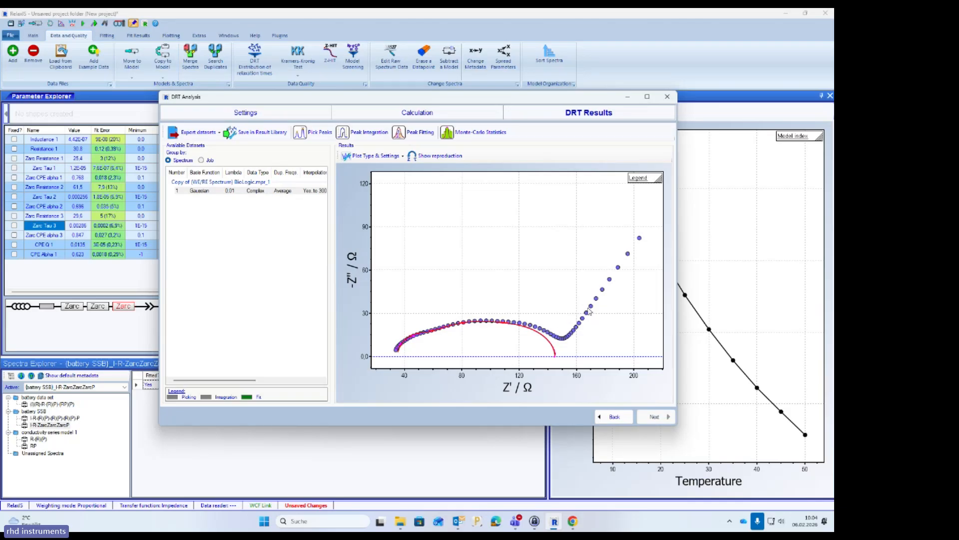
{"action": "left_click", "coordinate": [611, 418]}
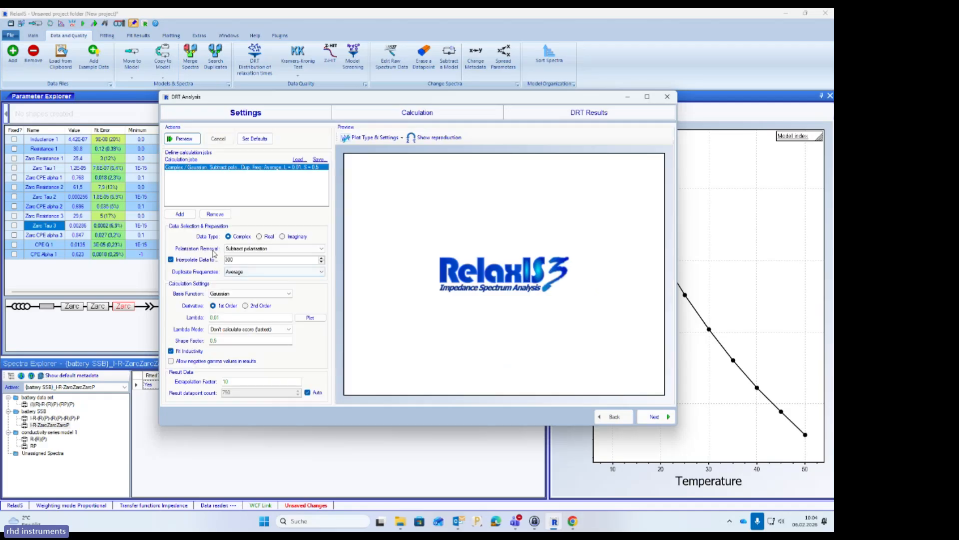
{"action": "left_click", "coordinate": [254, 248]}
{"action": "left_click", "coordinate": [255, 259]}
{"action": "left_click", "coordinate": [661, 417]}
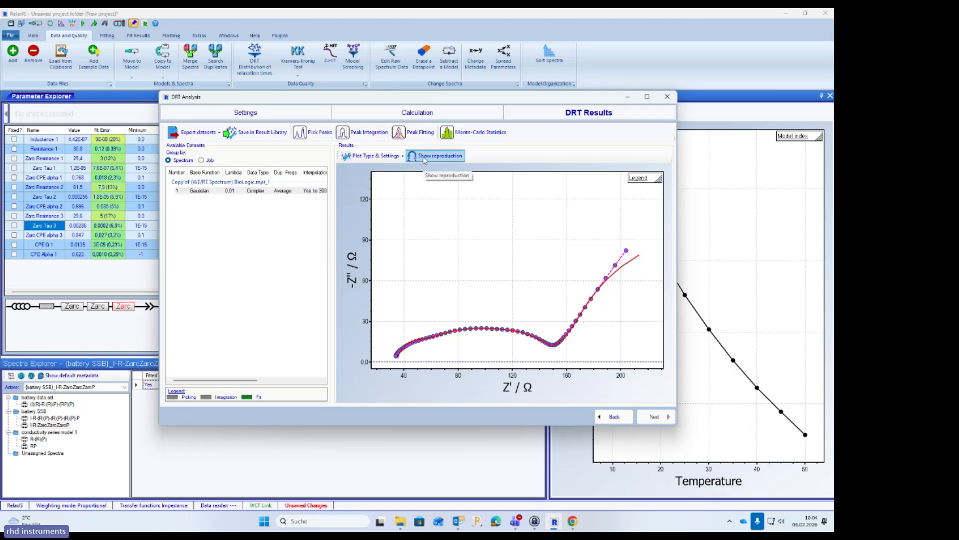
Switch the result plot to gamma versus tau to inspect the low-frequency peak, and close the DRT analysis
{"action": "left_click", "coordinate": [394, 158]}
{"action": "left_click", "coordinate": [380, 187]}
{"action": "left_click", "coordinate": [380, 171]}
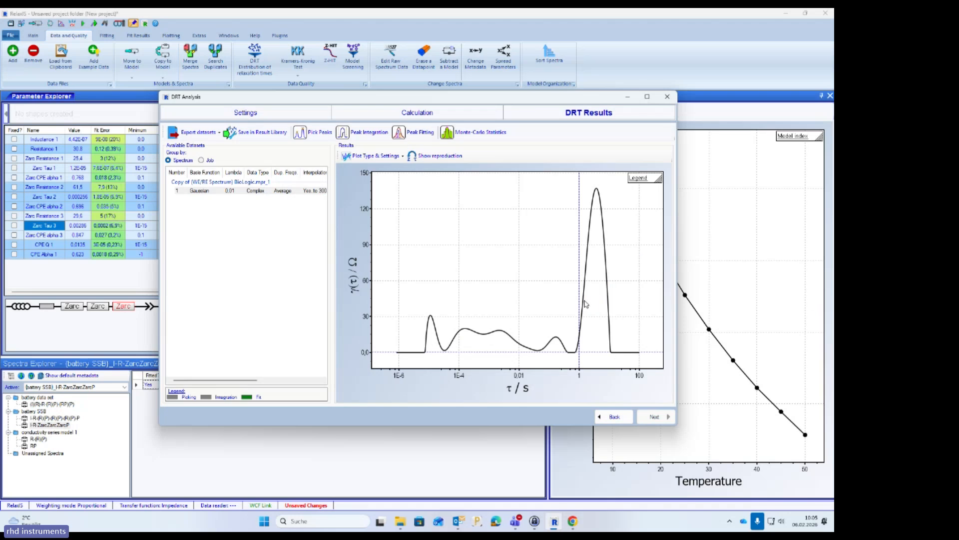
{"action": "left_click", "coordinate": [609, 416]}
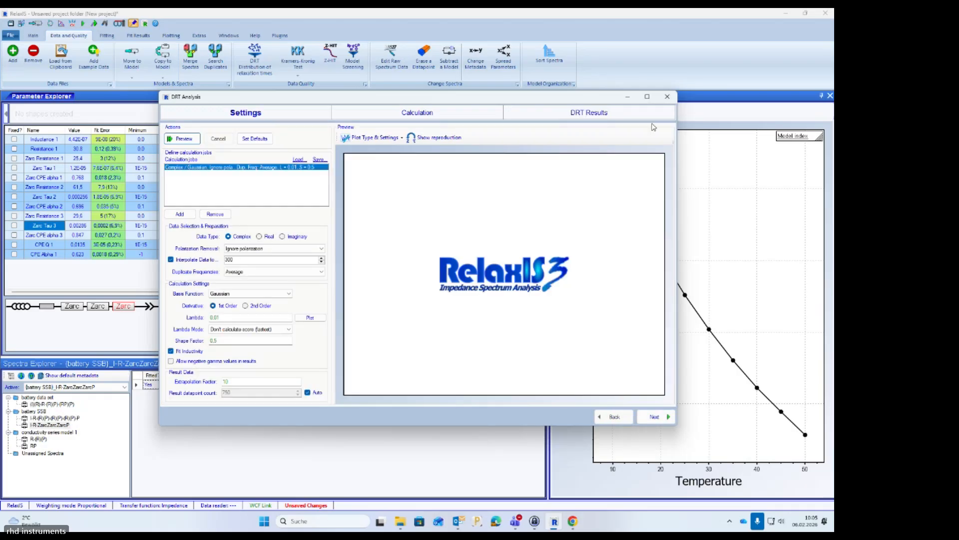
{"action": "left_click", "coordinate": [667, 97]}
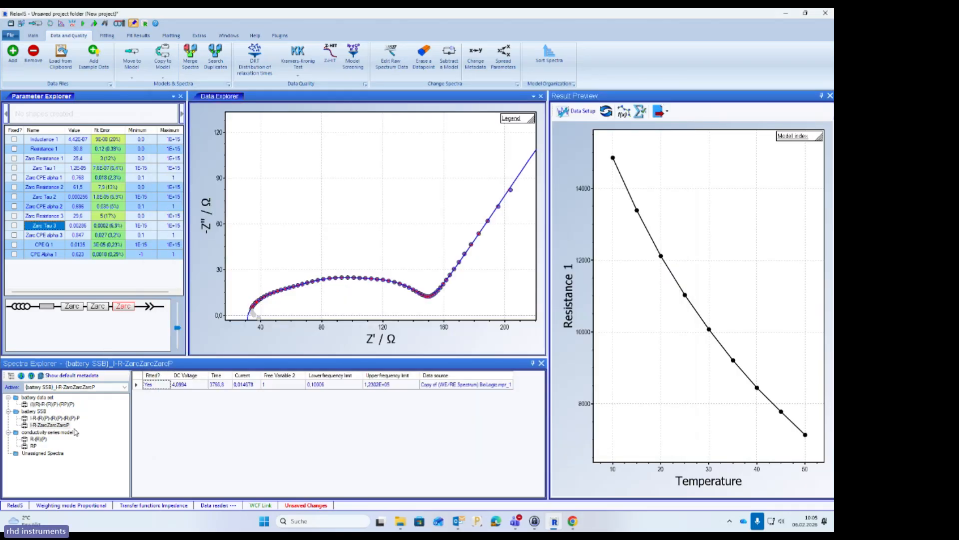
Open a DRT analysis for the first seven spectra of the battery data set model
{"action": "left_click", "coordinate": [59, 404]}
{"action": "left_click", "coordinate": [190, 393]}
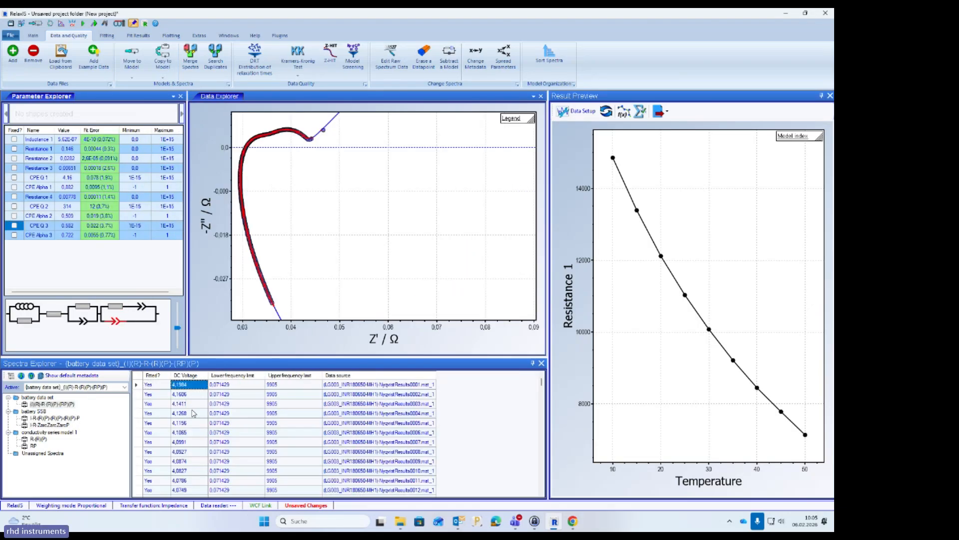
{"action": "left_click", "coordinate": [194, 442], "text": "shift"}
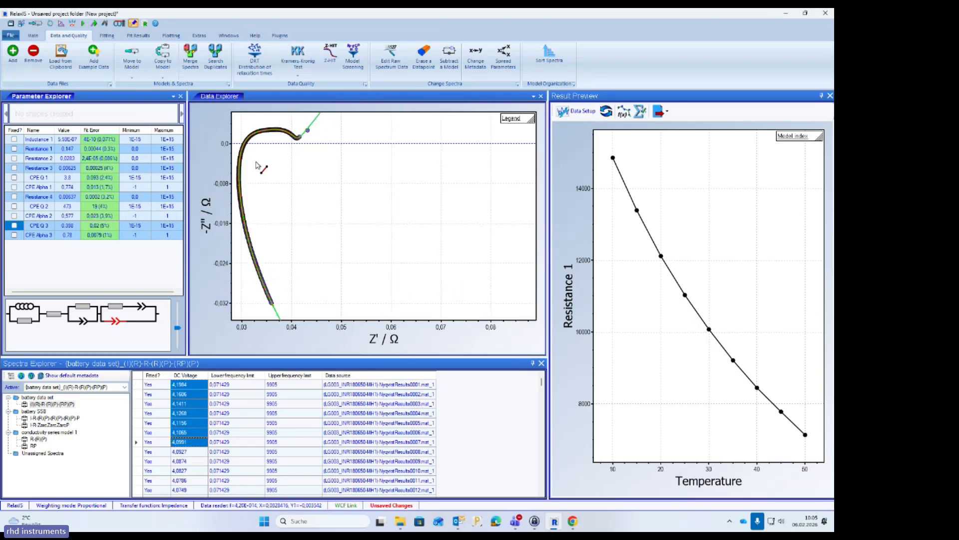
{"action": "left_click", "coordinate": [255, 58]}
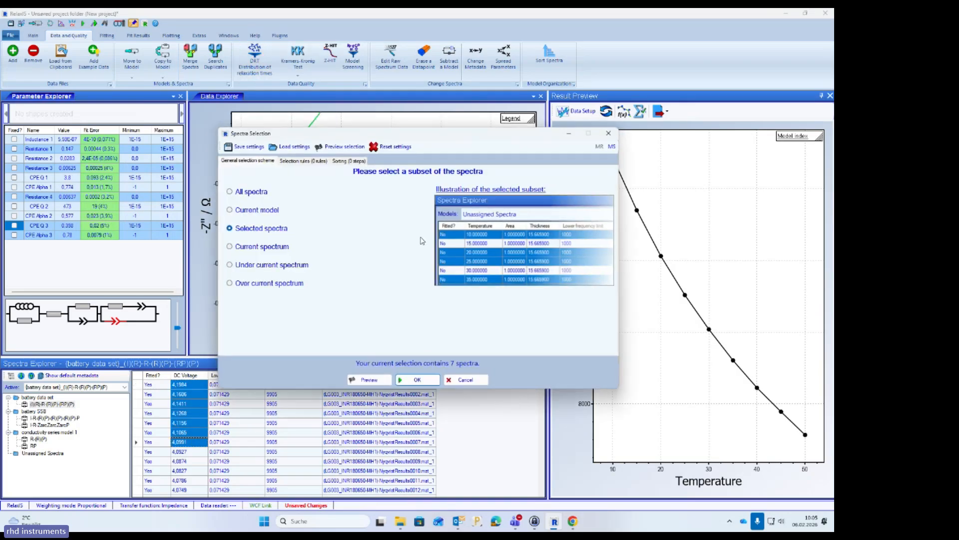
{"action": "left_click", "coordinate": [417, 380]}
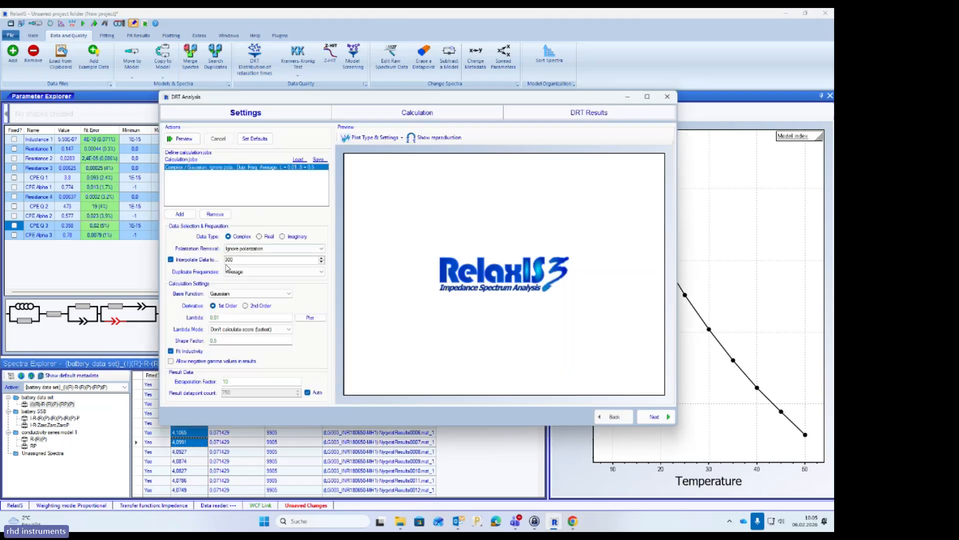
Set polarization removal to Subtract polarization, calculate the DRT for the seven spectra and display the third dataset
{"action": "left_click", "coordinate": [261, 249]}
{"action": "left_click", "coordinate": [264, 261]}
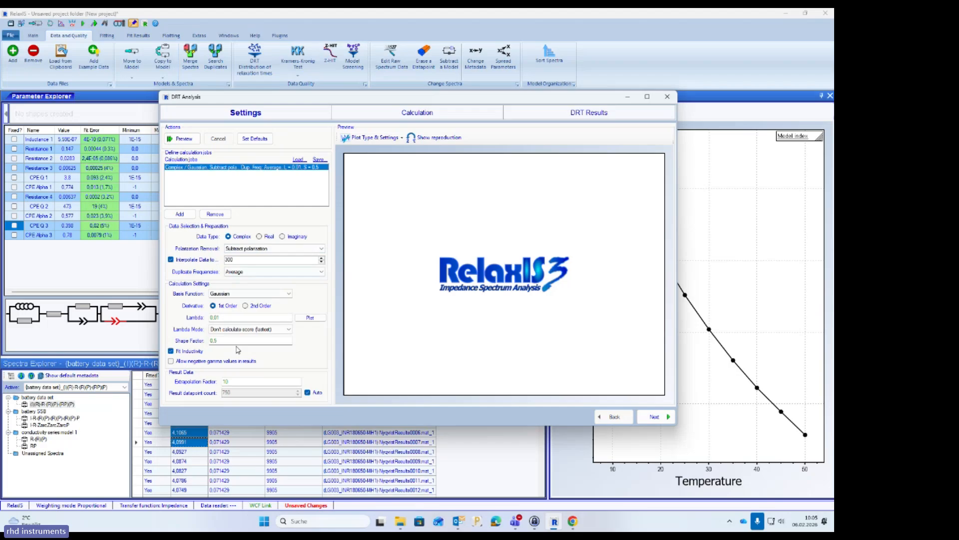
{"action": "left_click", "coordinate": [652, 416]}
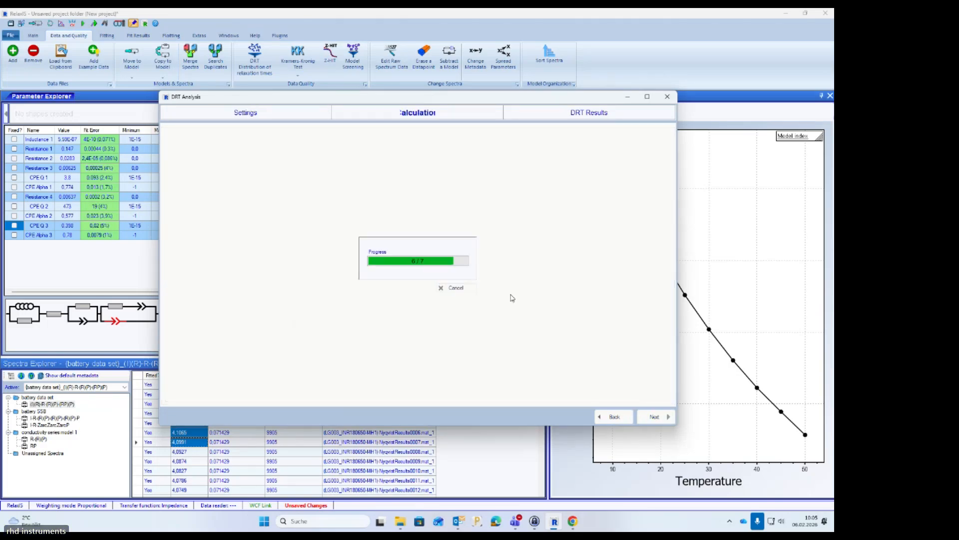
{"action": "left_click", "coordinate": [277, 206]}
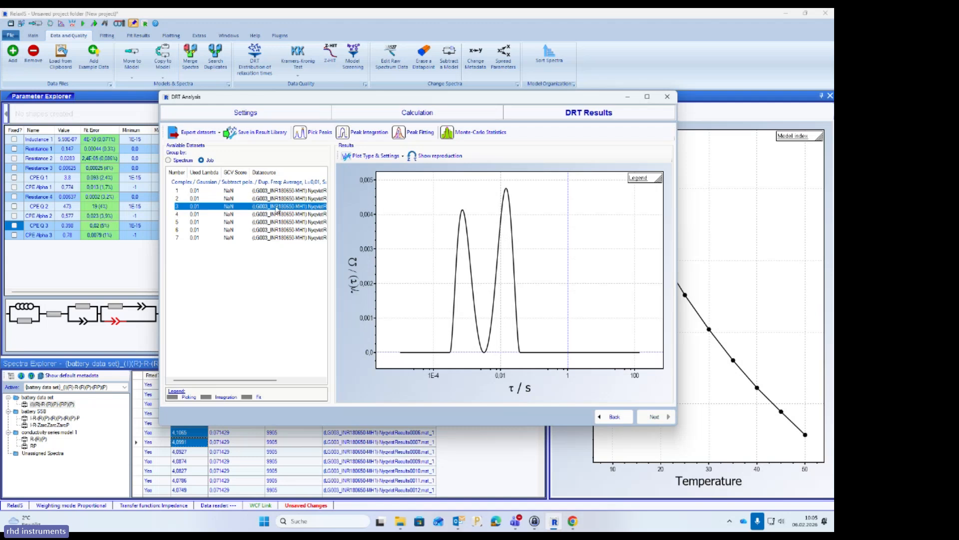
Examine the DRTs of datasets 4 to 7 and 1 individually, overlay all seven curves, and close the DRT analysis
{"action": "left_click", "coordinate": [276, 214]}
{"action": "left_click", "coordinate": [275, 223]}
{"action": "left_click", "coordinate": [274, 231]}
{"action": "left_click", "coordinate": [277, 238]}
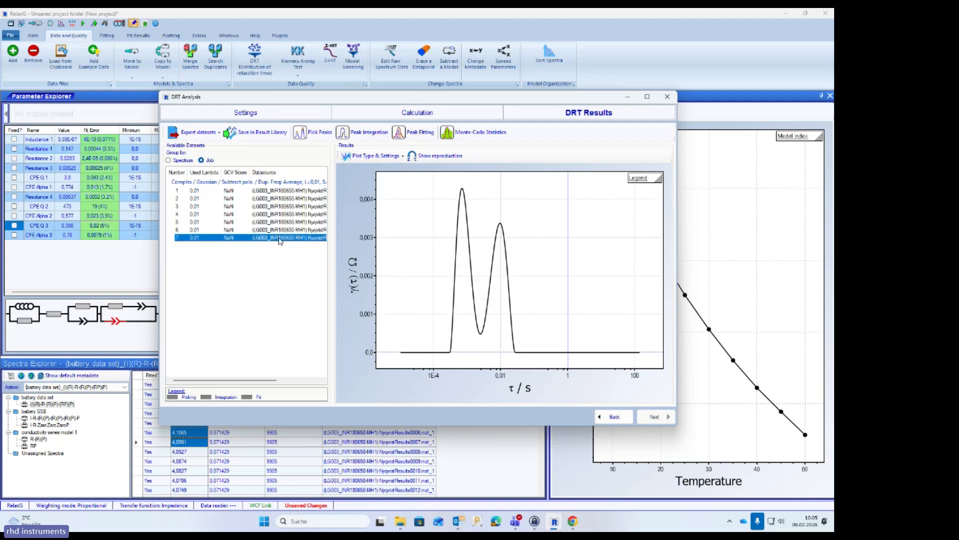
{"action": "left_click", "coordinate": [283, 191]}
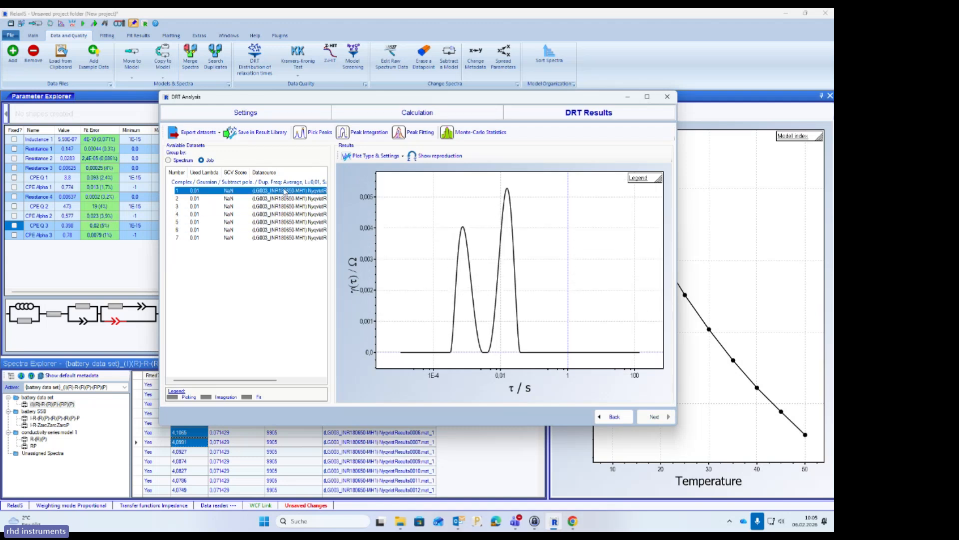
{"action": "left_click", "coordinate": [293, 238], "text": "shift"}
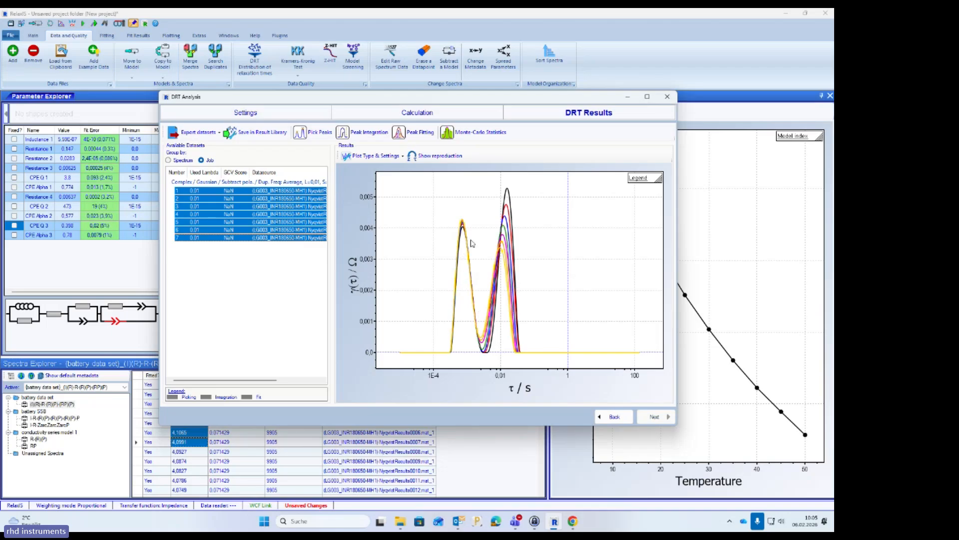
{"action": "left_click", "coordinate": [668, 97]}
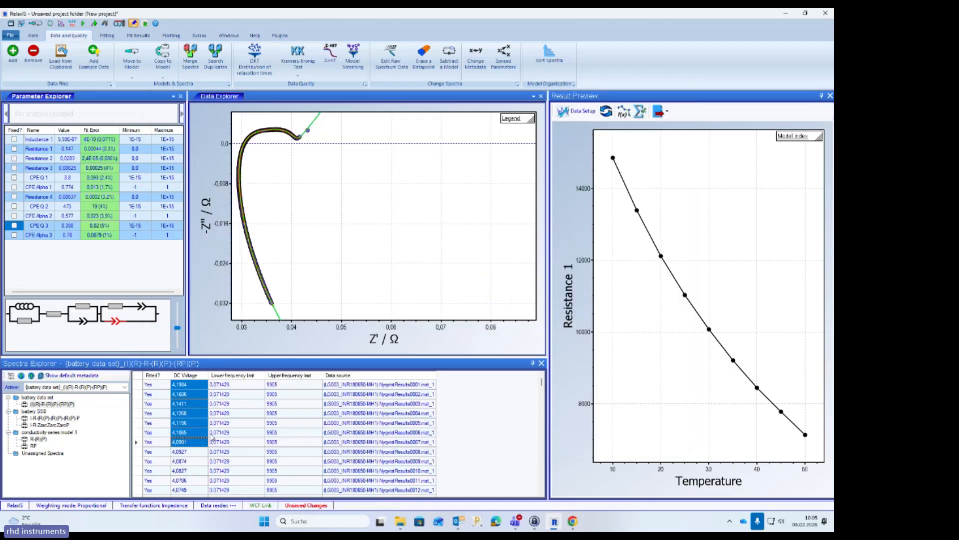
Select the first 36 spectra of the battery data set model and calculate their DRTs with the existing settings
{"action": "left_click", "coordinate": [200, 387]}
{"action": "scroll", "coordinate": [210, 426], "scroll_direction": "down", "scroll_amount": 11}
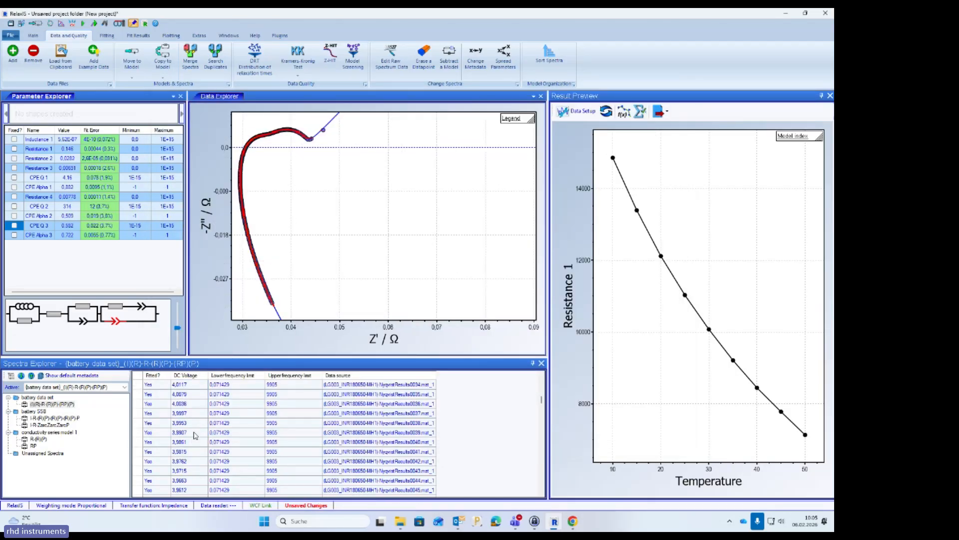
{"action": "left_click", "coordinate": [195, 405], "text": "shift"}
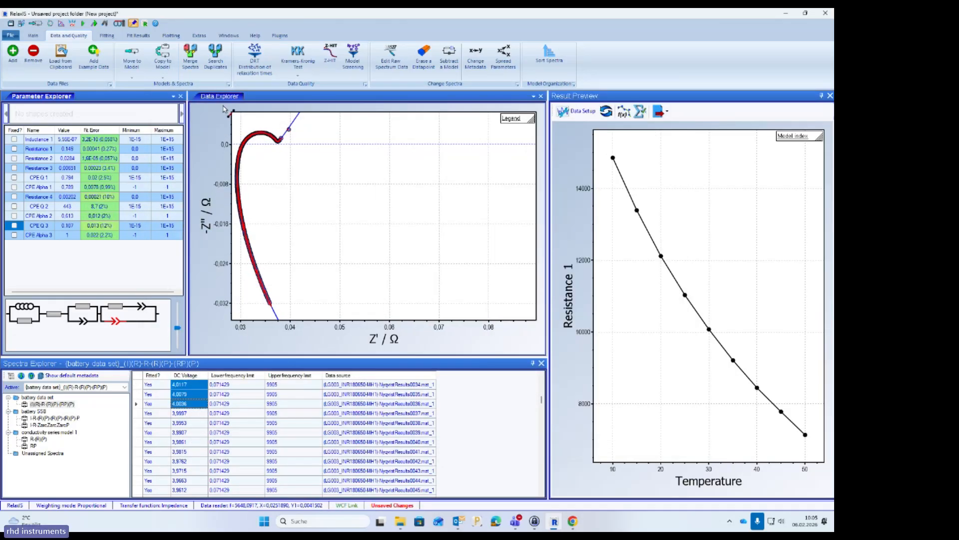
{"action": "left_click", "coordinate": [266, 79]}
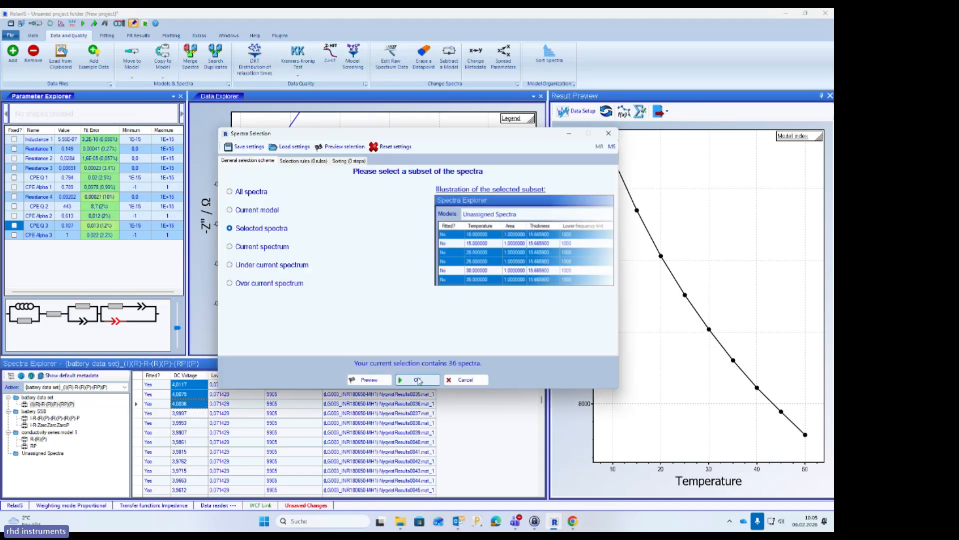
{"action": "left_click", "coordinate": [422, 379]}
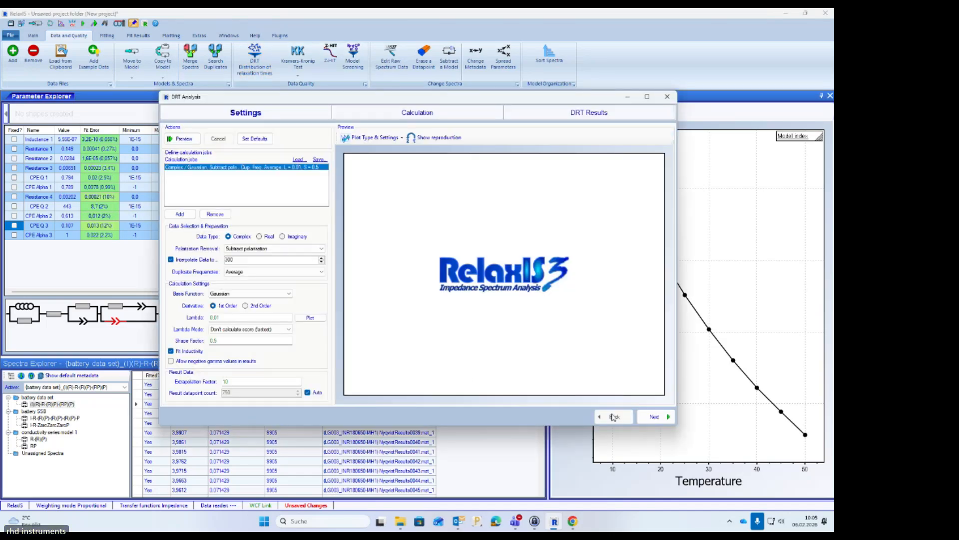
{"action": "left_click", "coordinate": [655, 416]}
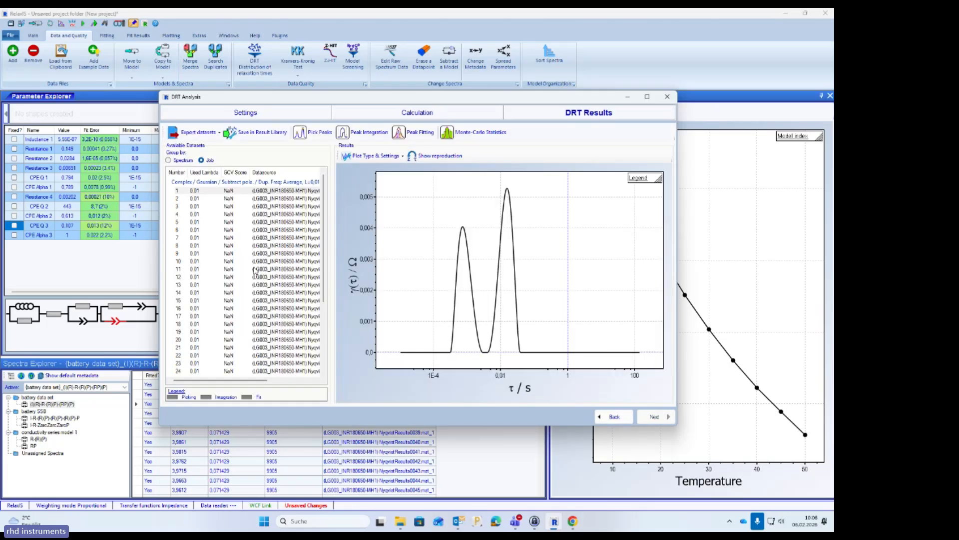
View the DRTs of the first 23 datasets as a rotated 3D DRT plot, and close the DRT analysis
{"action": "left_click", "coordinate": [260, 362], "text": "shift"}
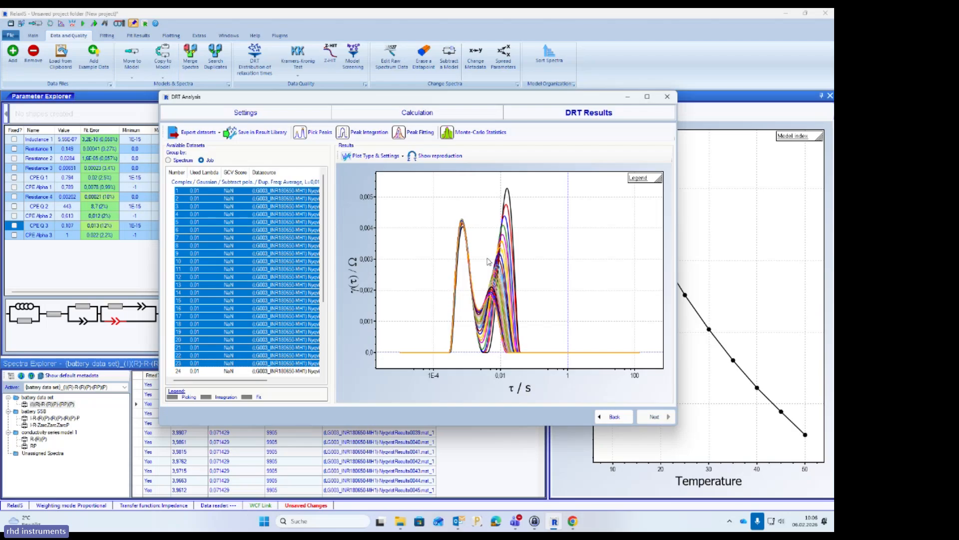
{"action": "left_click", "coordinate": [374, 155]}
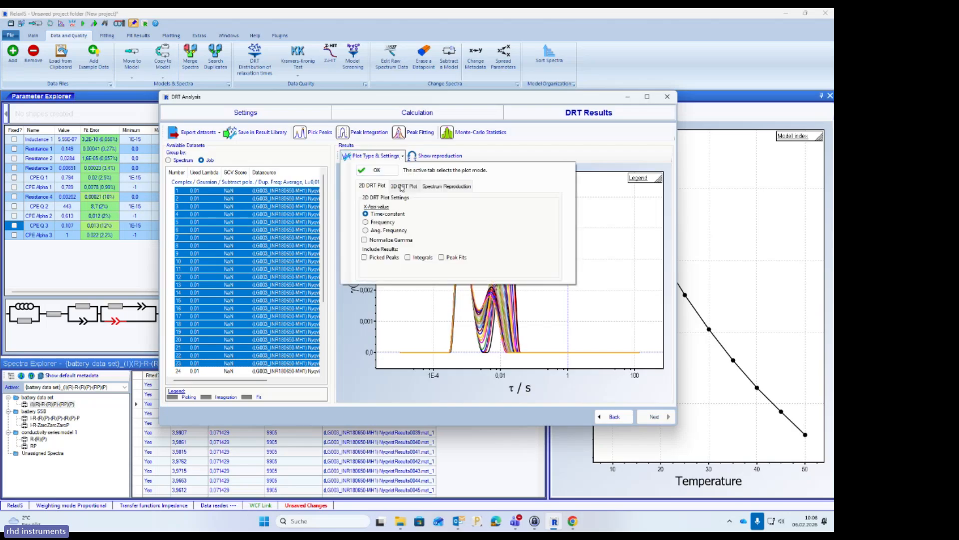
{"action": "left_click", "coordinate": [388, 173]}
{"action": "left_click_drag", "start_coordinate": [523, 306], "coordinate": [561, 285]}
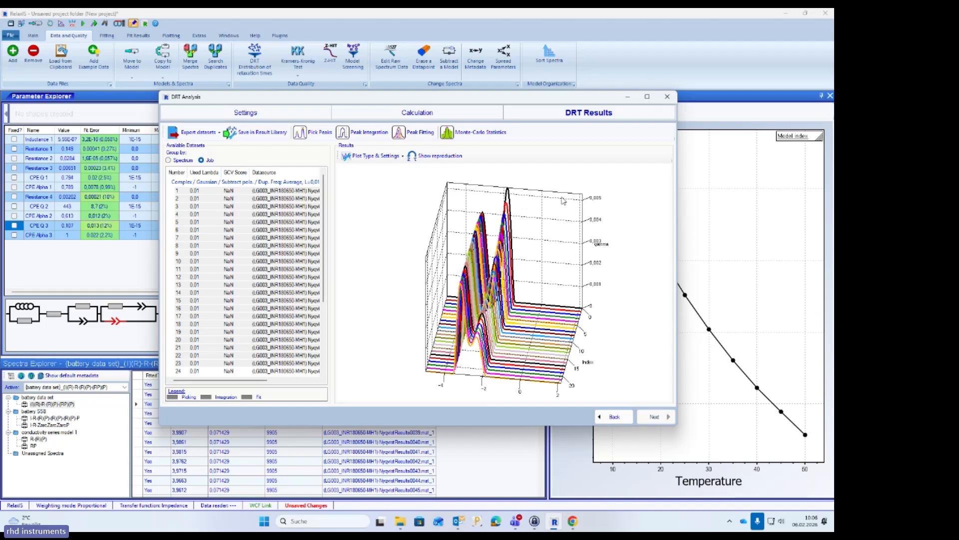
{"action": "left_click", "coordinate": [666, 98]}
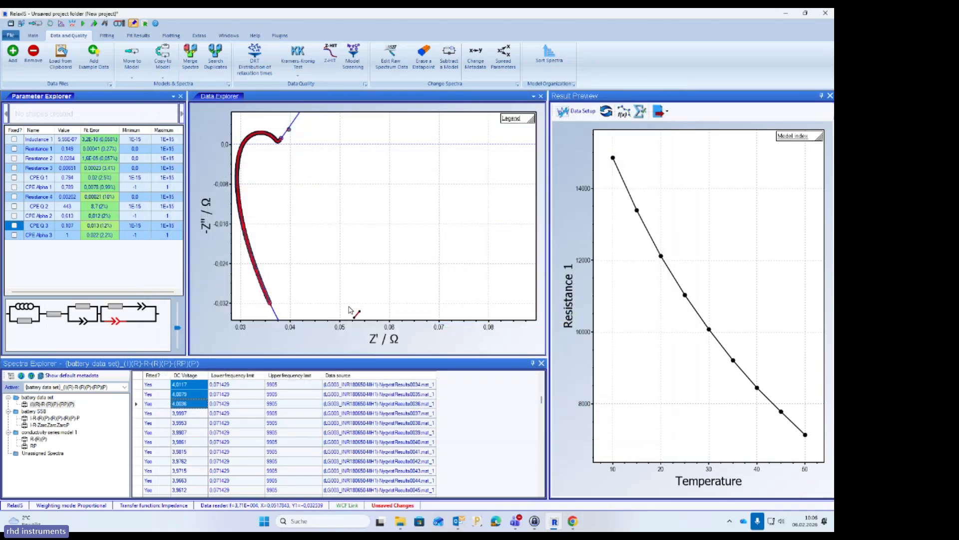
Search for and open the RelaxIS Circuit Simulator
{"action": "left_click", "coordinate": [267, 526]}
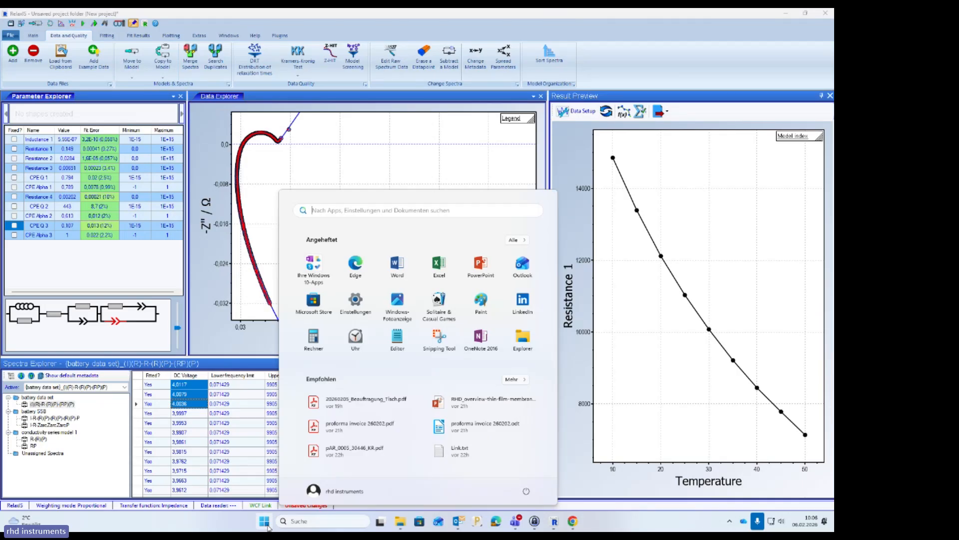
{"action": "type", "text": "simul"}
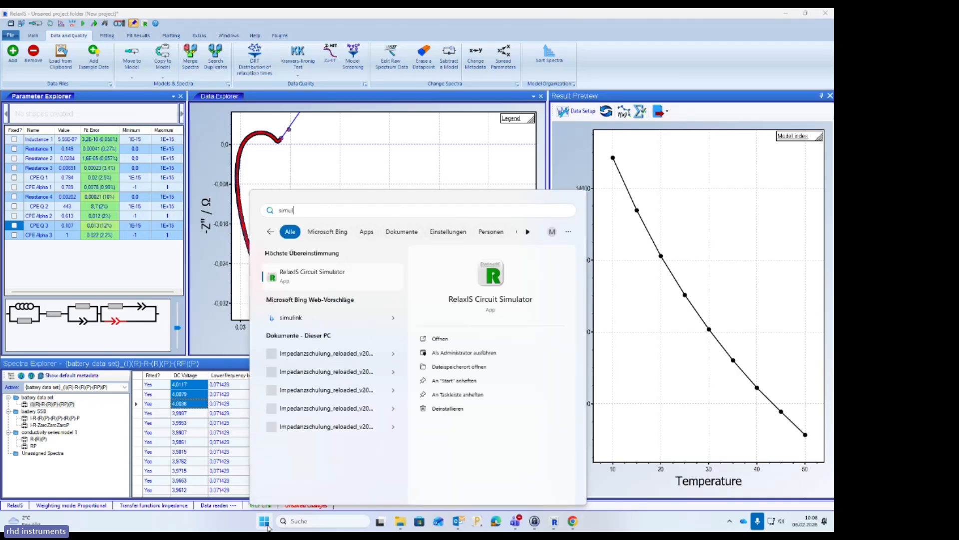
{"action": "left_click", "coordinate": [345, 287]}
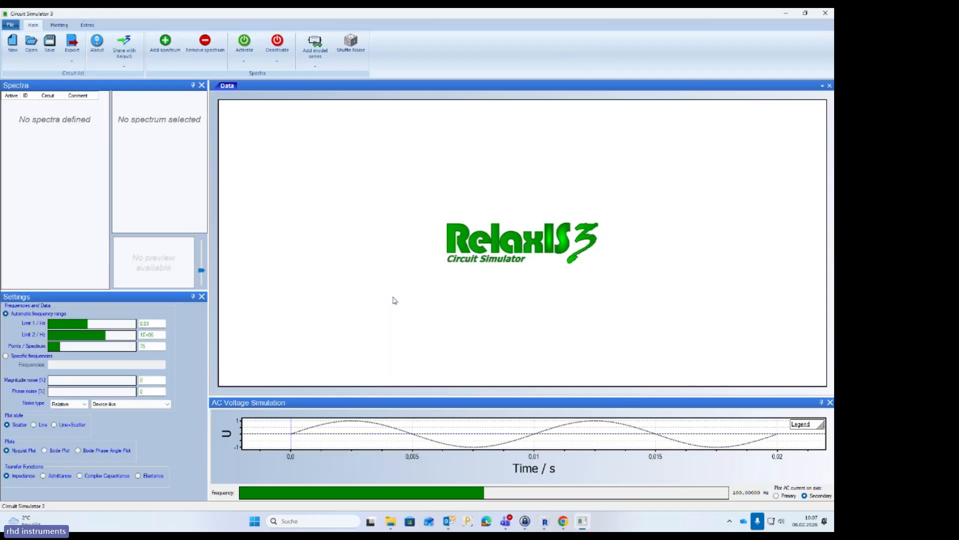
Generate a model series of 20 spectra from value ranges using the favourite RedOx circuit (R)(P)-(RP)(P)
{"action": "left_click", "coordinate": [315, 59]}
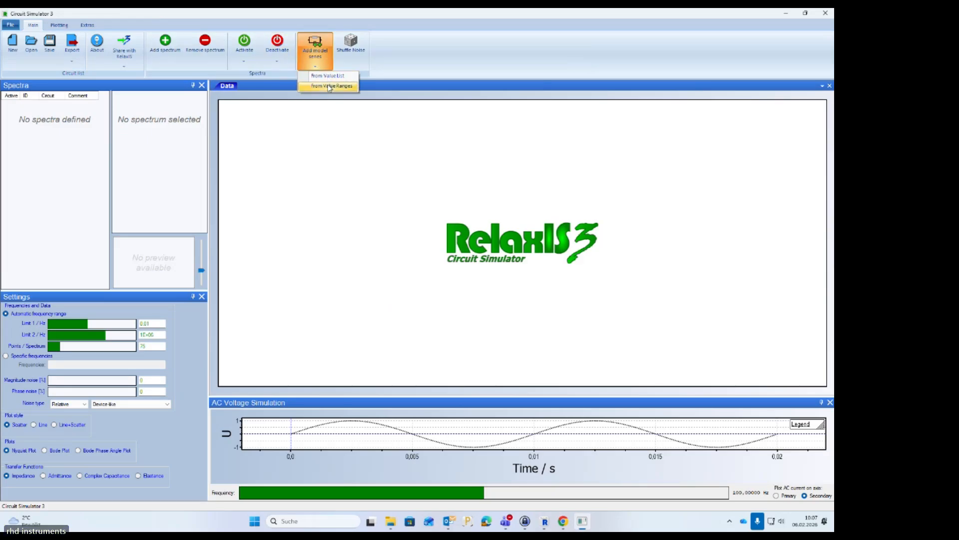
{"action": "left_click", "coordinate": [330, 87]}
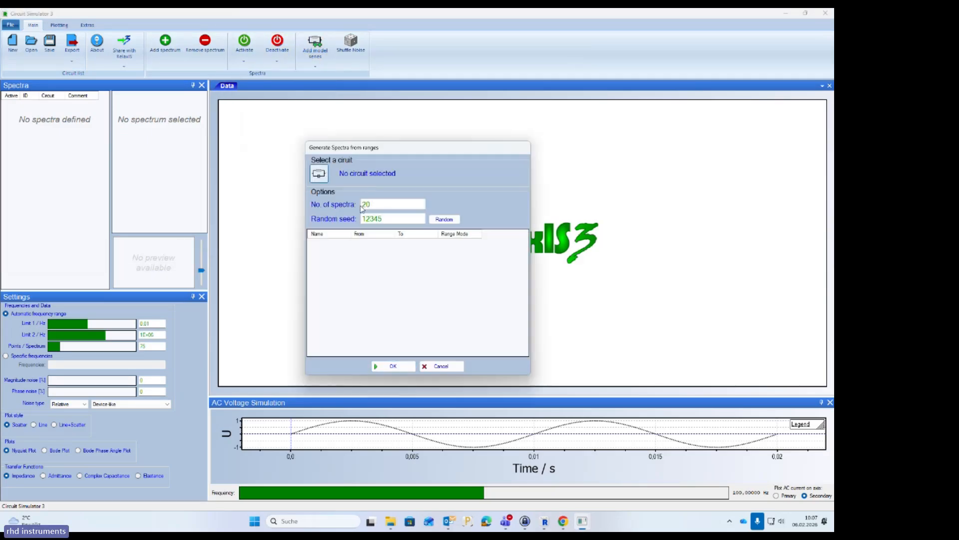
{"action": "left_click", "coordinate": [319, 174]}
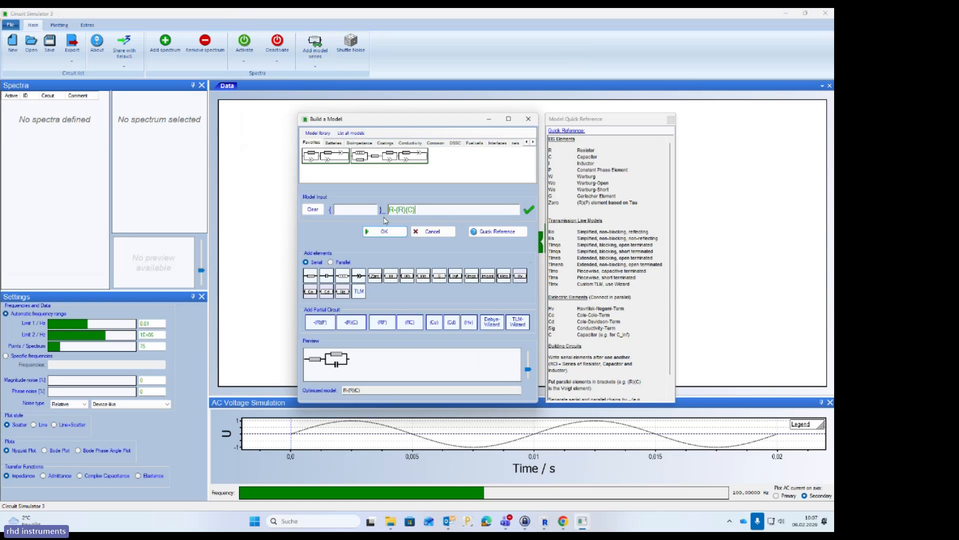
{"action": "left_click", "coordinate": [313, 210]}
{"action": "left_click", "coordinate": [335, 163]}
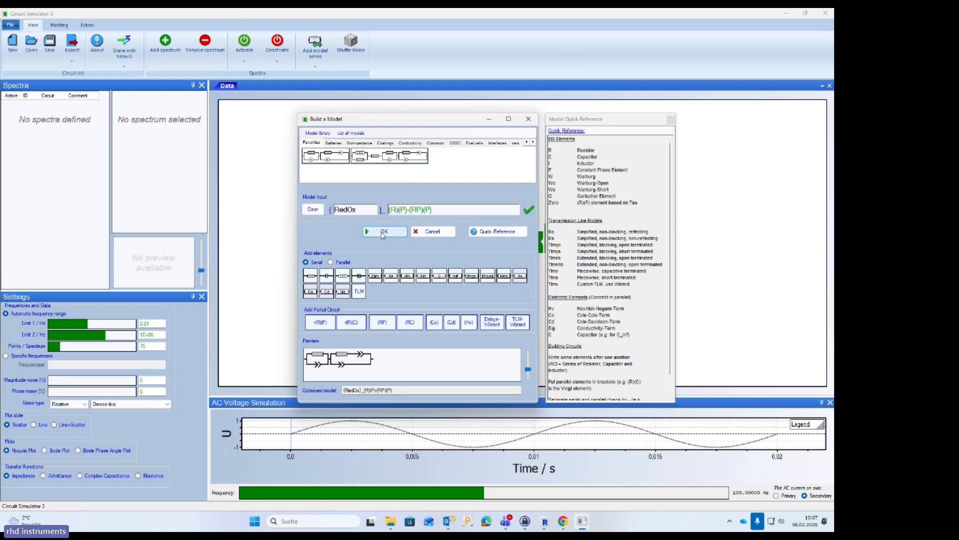
{"action": "left_click", "coordinate": [382, 233]}
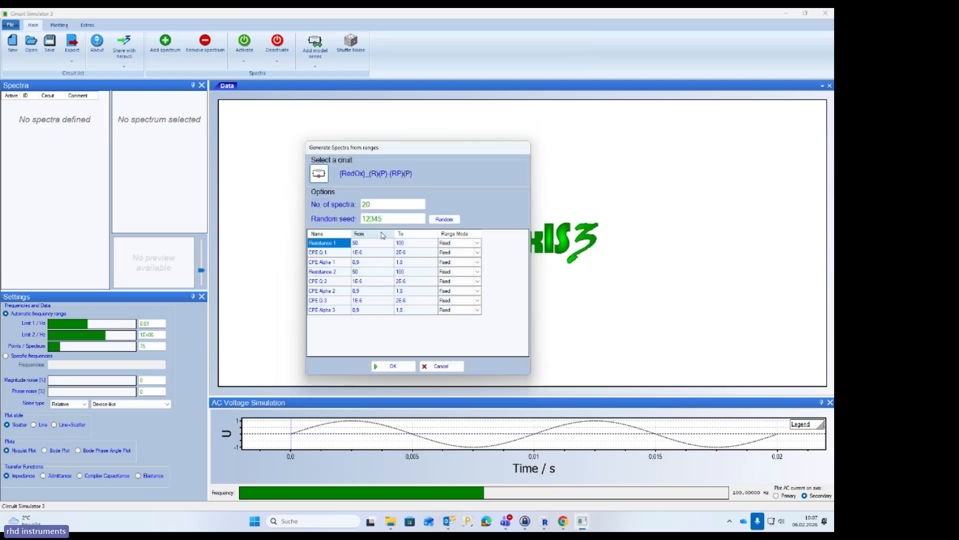
{"action": "left_click", "coordinate": [393, 366]}
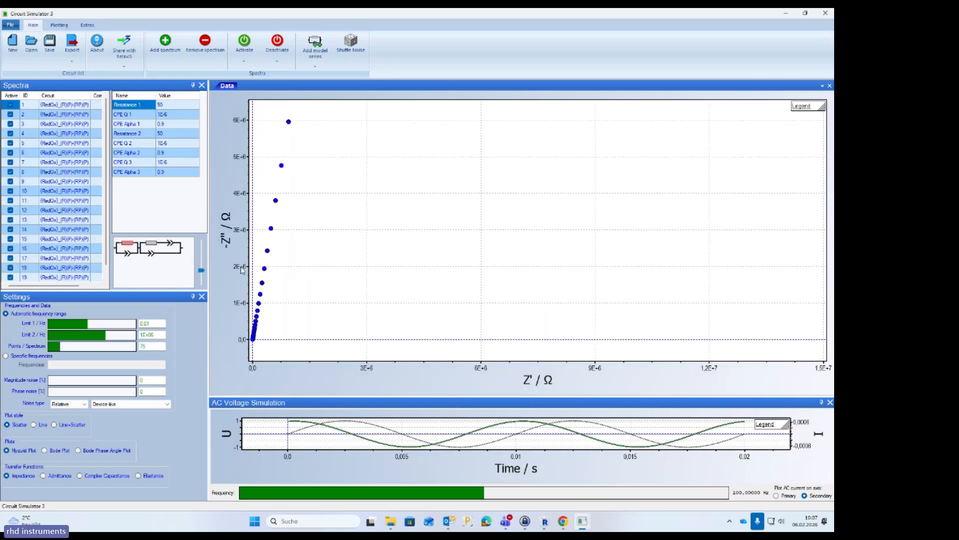
Set Resistance 2 of spectrum 8 to 1000 and check the parameter values of the neighbouring spectrum
{"action": "left_click", "coordinate": [93, 179]}
{"action": "left_click", "coordinate": [59, 212]}
{"action": "left_click", "coordinate": [54, 171]}
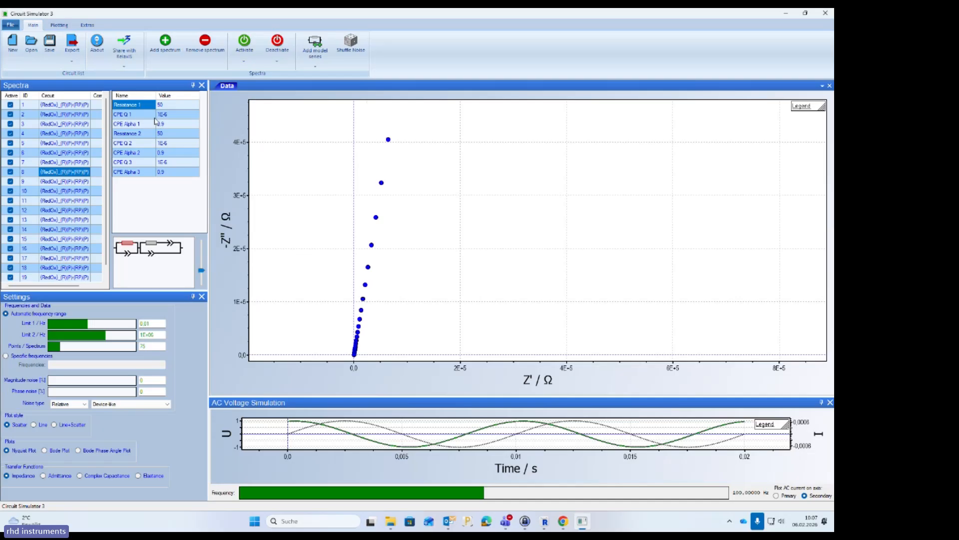
{"action": "left_click", "coordinate": [172, 136]}
{"action": "type", "text": "1000"}
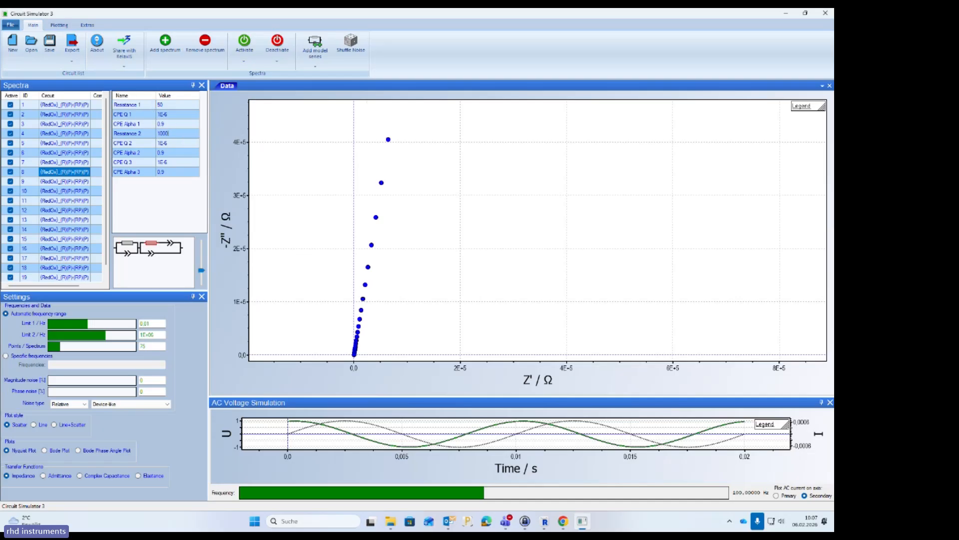
{"action": "key", "text": "Return"}
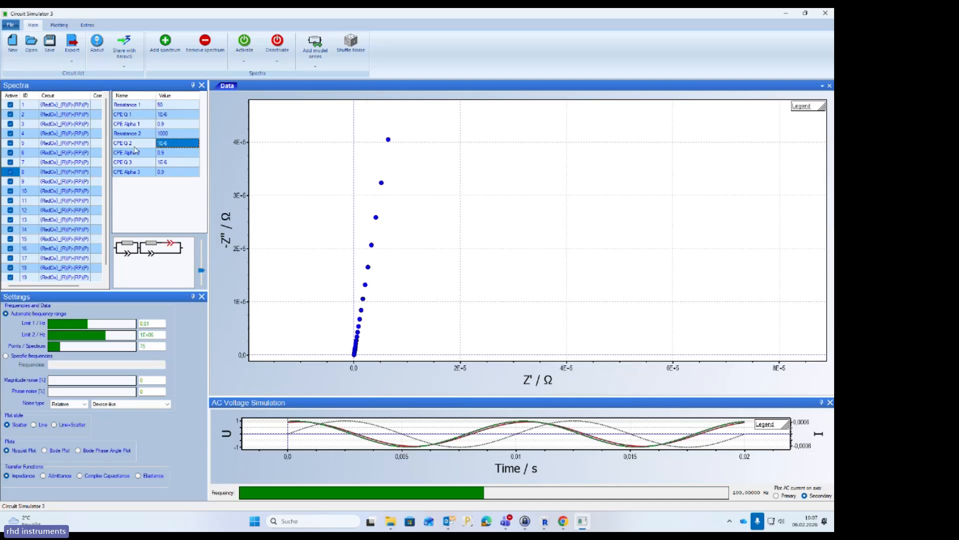
{"action": "left_click", "coordinate": [73, 163]}
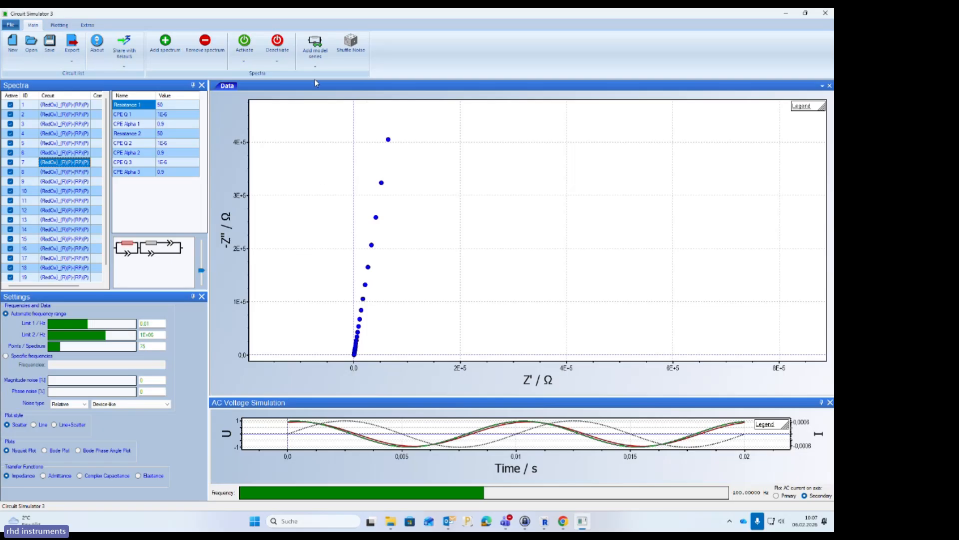
Remove all 20 generated spectra from the spectra list
{"action": "left_click", "coordinate": [315, 55]}
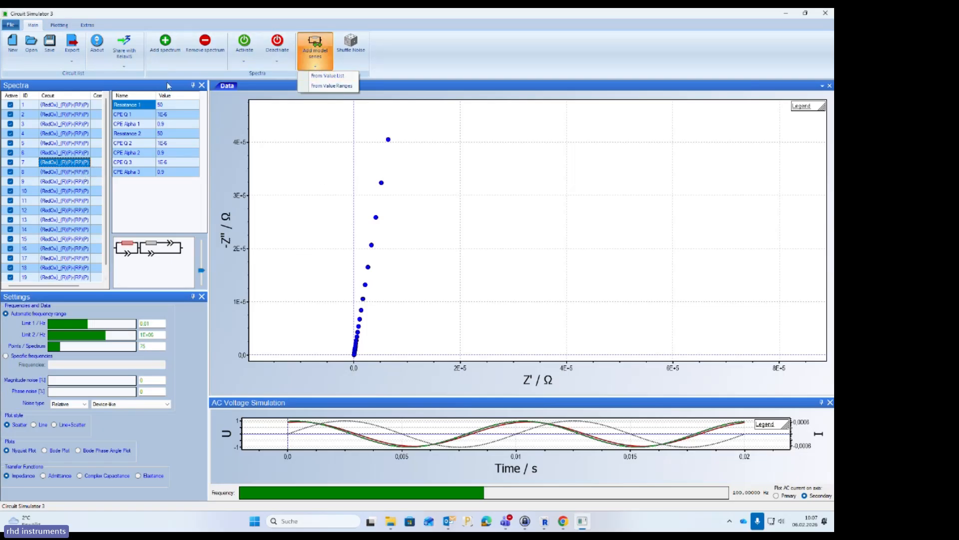
{"action": "left_click", "coordinate": [51, 142]}
{"action": "left_click", "coordinate": [59, 108]}
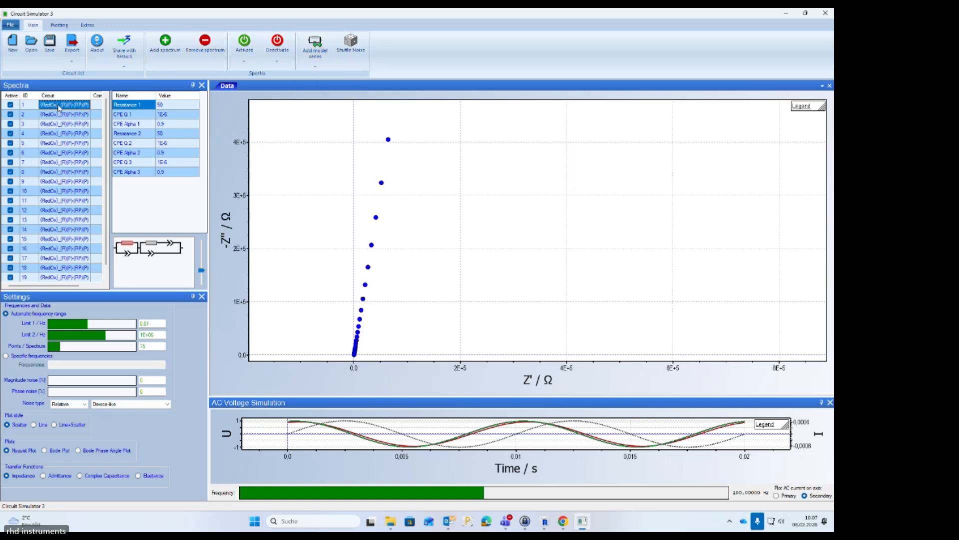
{"action": "scroll", "coordinate": [83, 247], "scroll_direction": "down", "scroll_amount": 1}
{"action": "left_click", "coordinate": [65, 268], "text": "shift"}
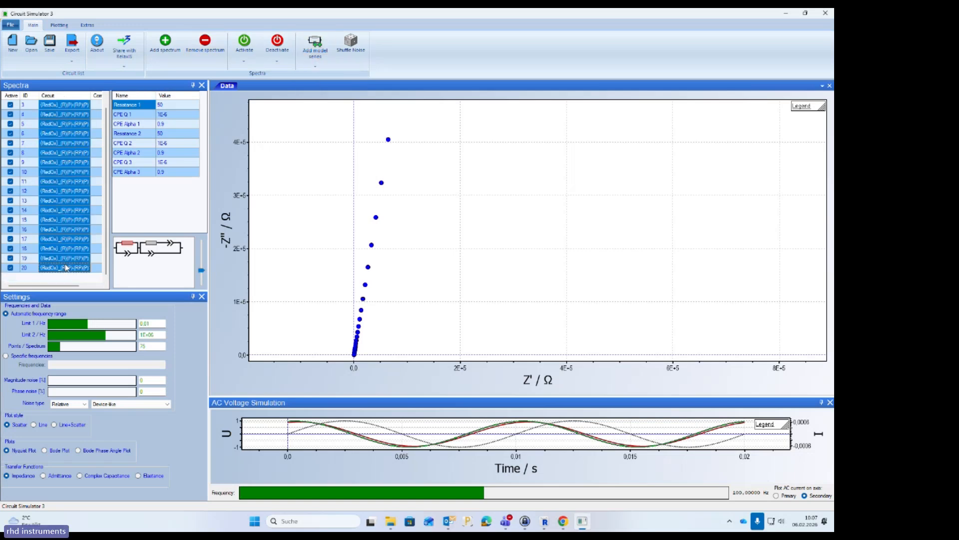
{"action": "left_click", "coordinate": [212, 51]}
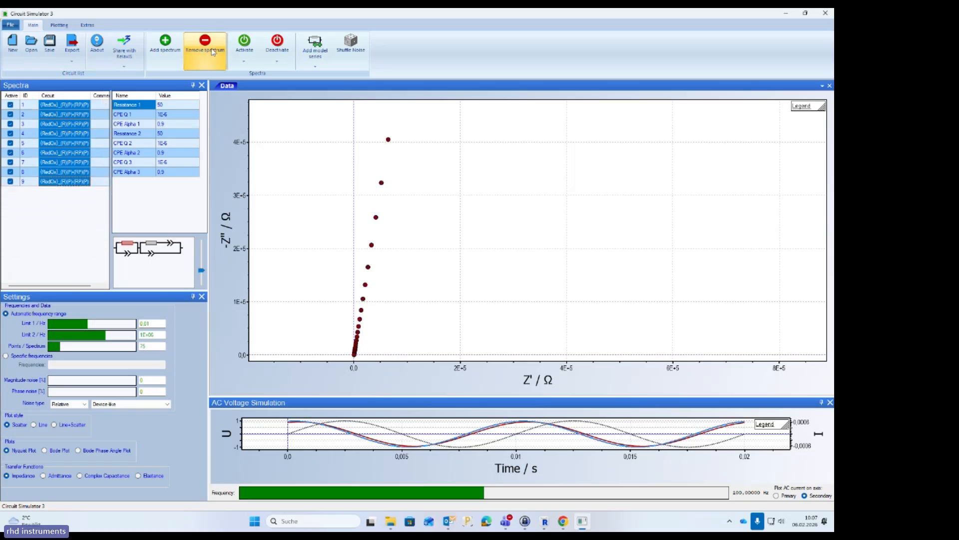
{"action": "left_click", "coordinate": [214, 51]}
{"action": "left_click", "coordinate": [213, 51]}
{"action": "left_click", "coordinate": [214, 51]}
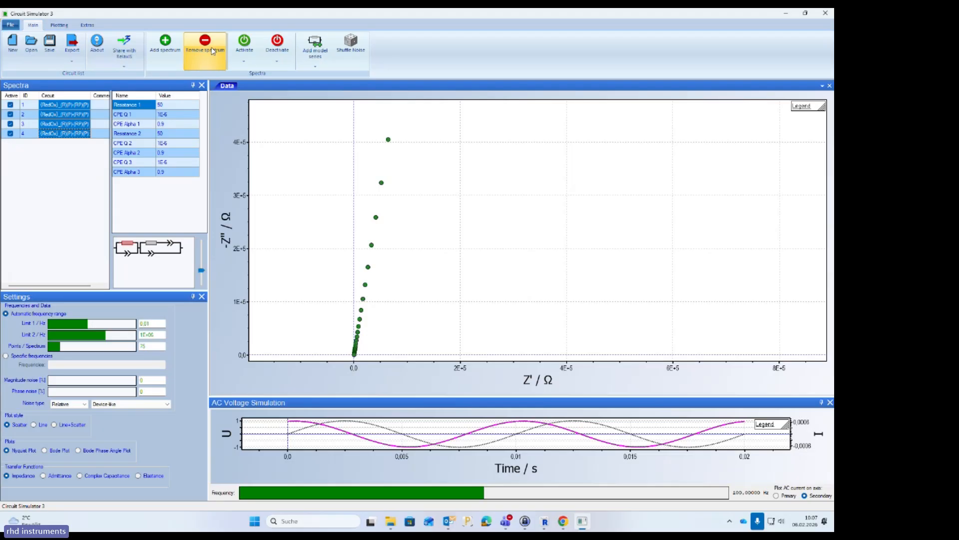
{"action": "left_click", "coordinate": [212, 51]}
{"action": "left_click", "coordinate": [213, 51]}
{"action": "left_click", "coordinate": [213, 52]}
{"action": "left_click", "coordinate": [214, 51]}
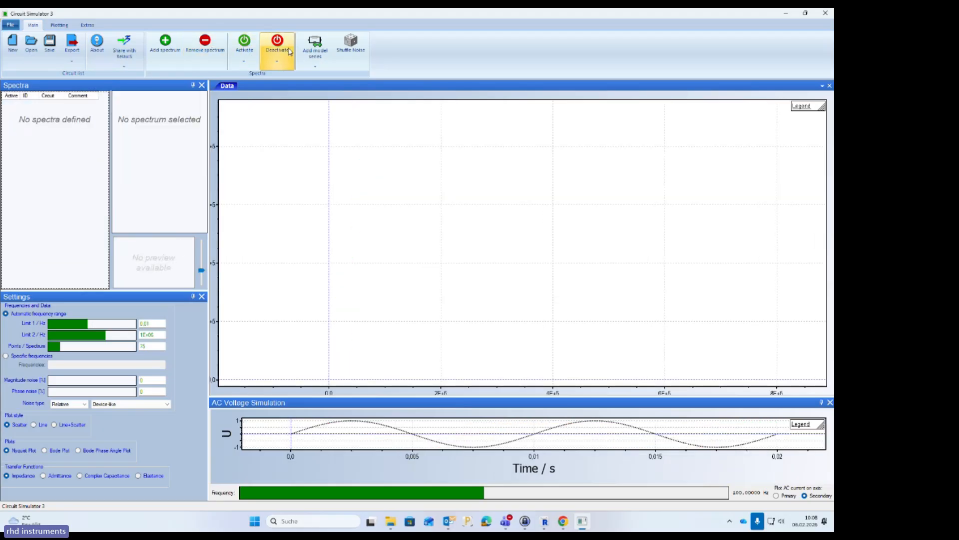
{"action": "left_click", "coordinate": [323, 56]}
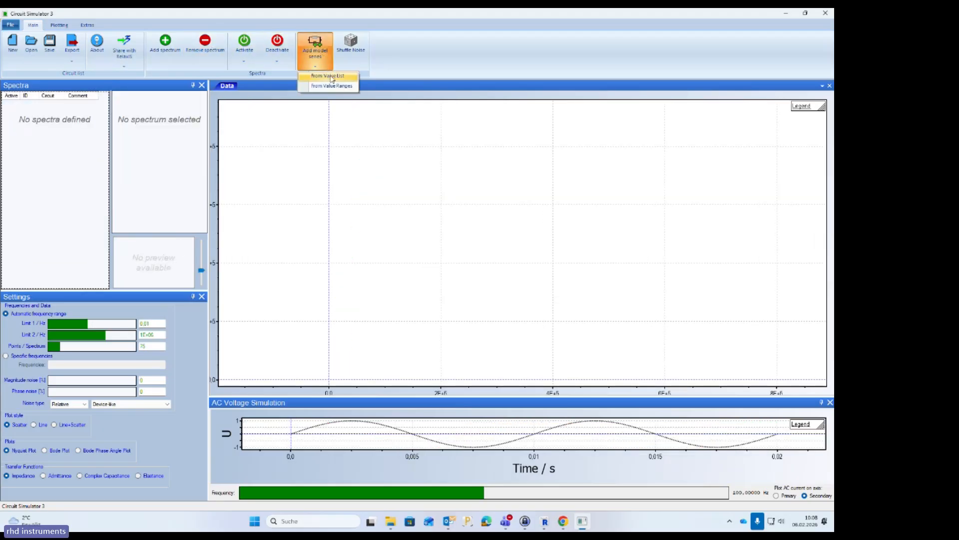
{"action": "left_click", "coordinate": [333, 86]}
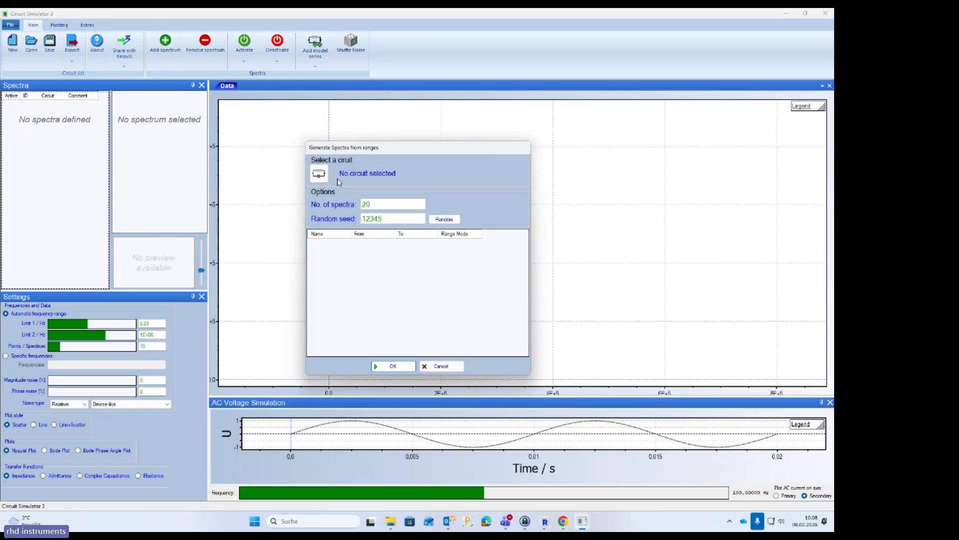
{"action": "left_click", "coordinate": [321, 175]}
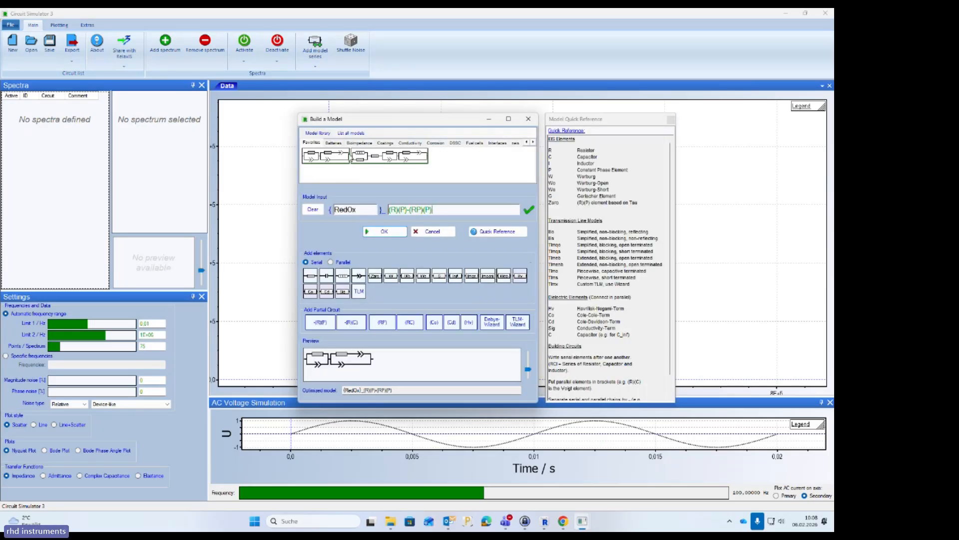
{"action": "left_click", "coordinate": [528, 119]}
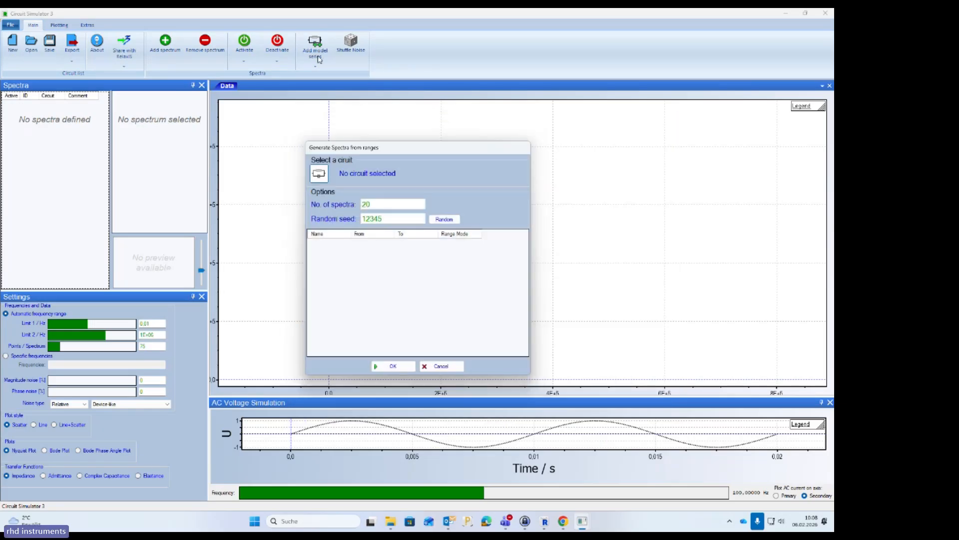
{"action": "left_click", "coordinate": [430, 366]}
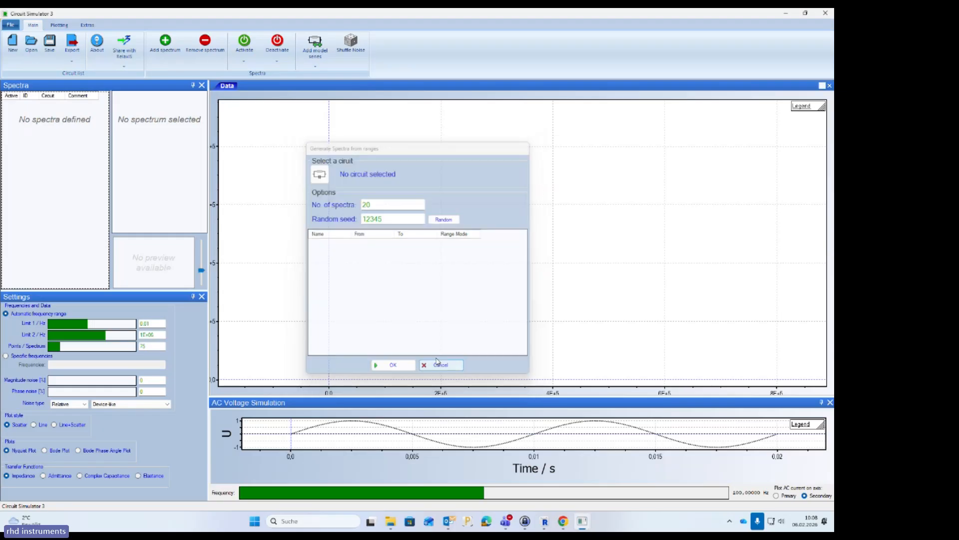
Start a model series from a value list and build the RedOx circuit R-(R)(P)-(R)(P) for it
{"action": "left_click", "coordinate": [327, 65]}
{"action": "left_click", "coordinate": [325, 89]}
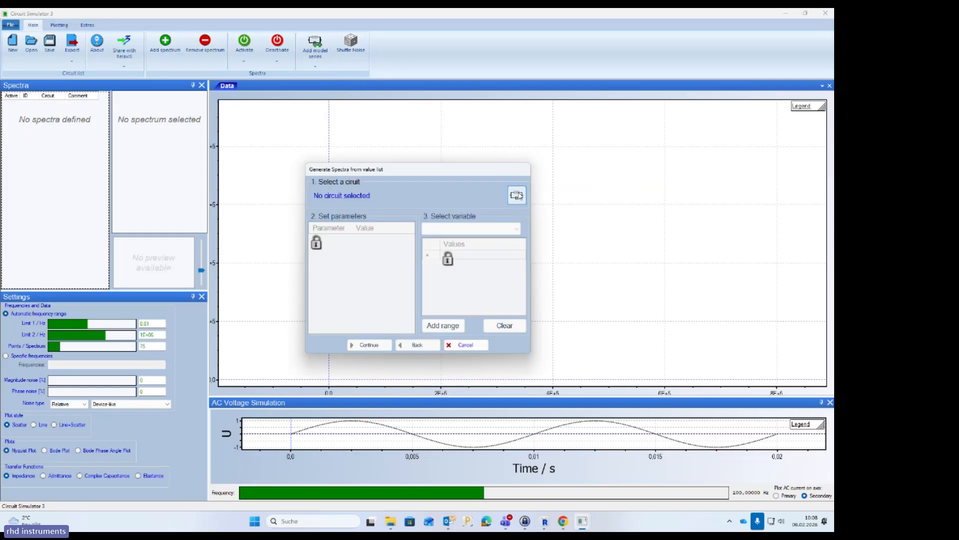
{"action": "left_click", "coordinate": [518, 196]}
{"action": "left_click", "coordinate": [322, 210]}
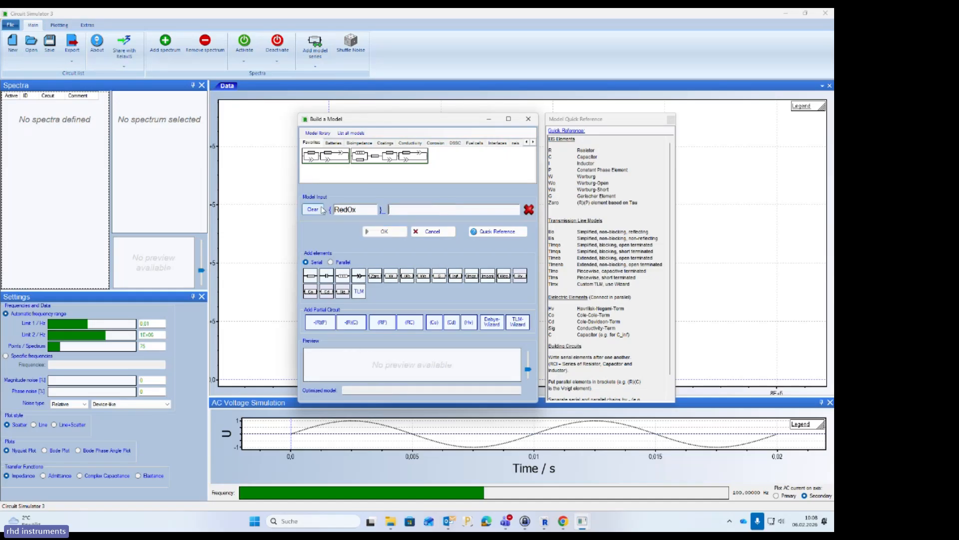
{"action": "left_click", "coordinate": [311, 275]}
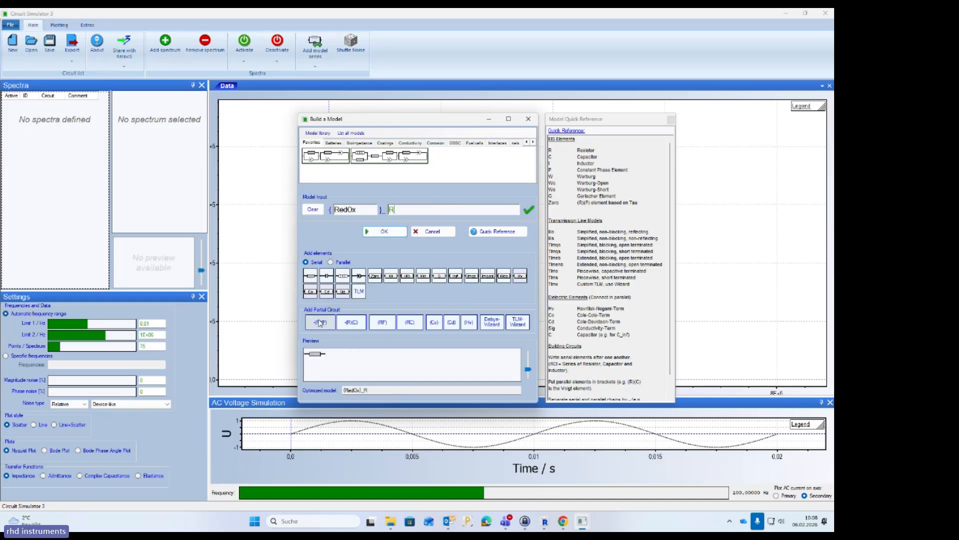
{"action": "left_click", "coordinate": [320, 322]}
{"action": "left_click", "coordinate": [320, 322]}
{"action": "left_click", "coordinate": [383, 232]}
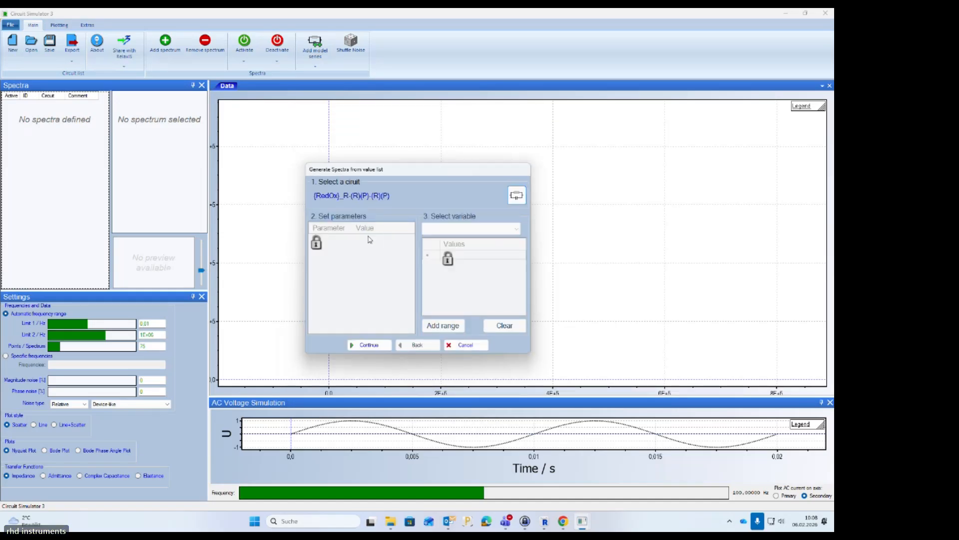
Set the series parameters Resistance 1 to 10, CPE Q 1 to 1E-9 and Resistance 2 to 1000
{"action": "left_click", "coordinate": [379, 345]}
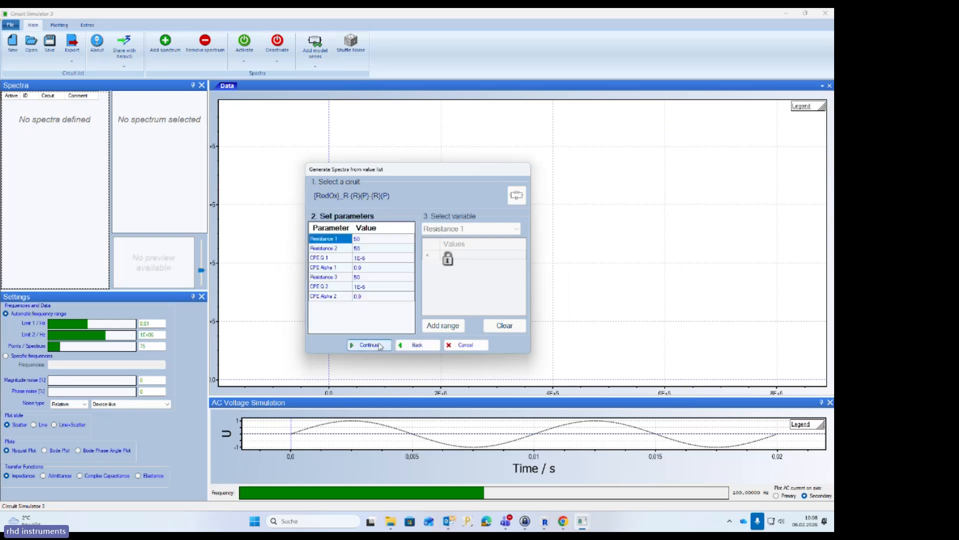
{"action": "left_click", "coordinate": [363, 239]}
{"action": "type", "text": "10"}
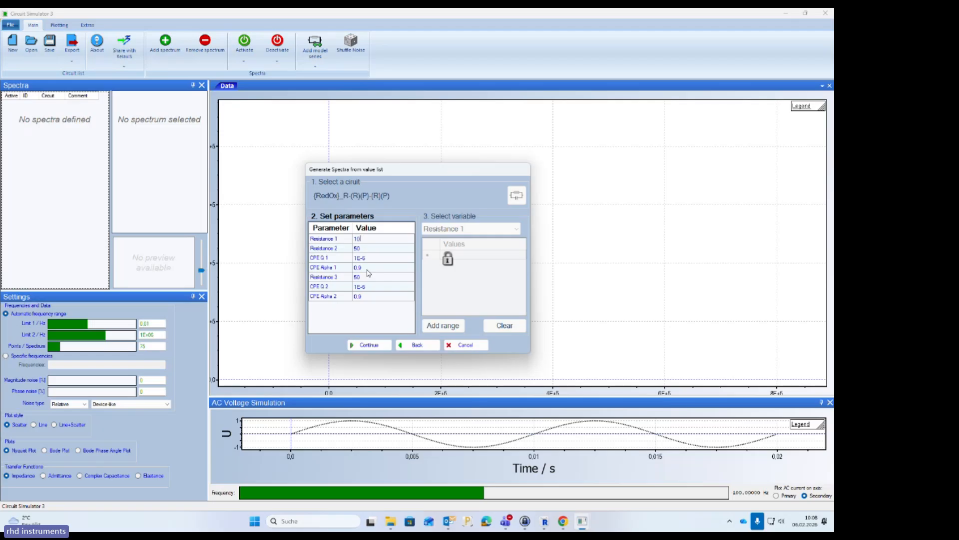
{"action": "left_click", "coordinate": [363, 260]}
{"action": "left_click", "coordinate": [364, 260]}
{"action": "left_click", "coordinate": [367, 258]}
{"action": "type", "text": "9"}
{"action": "left_click", "coordinate": [369, 251]}
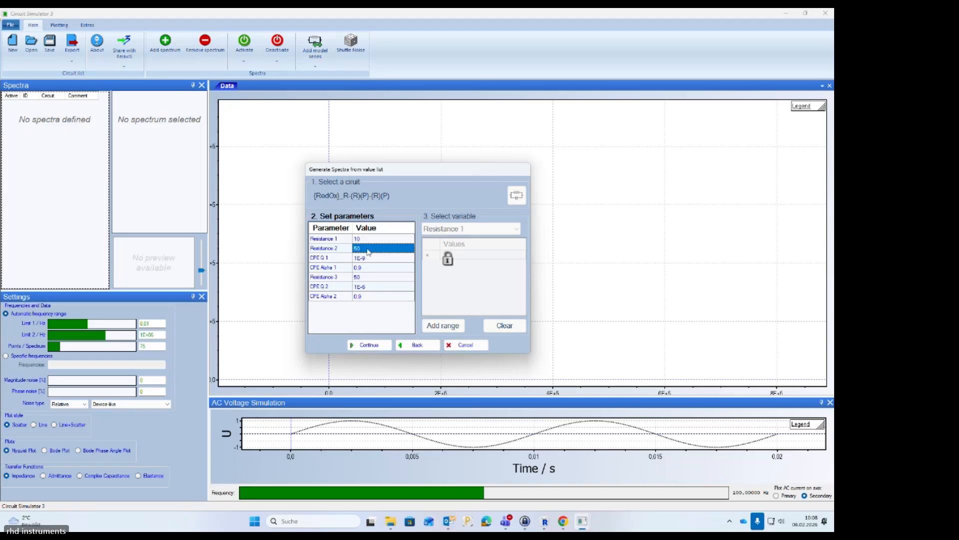
{"action": "type", "text": "1000"}
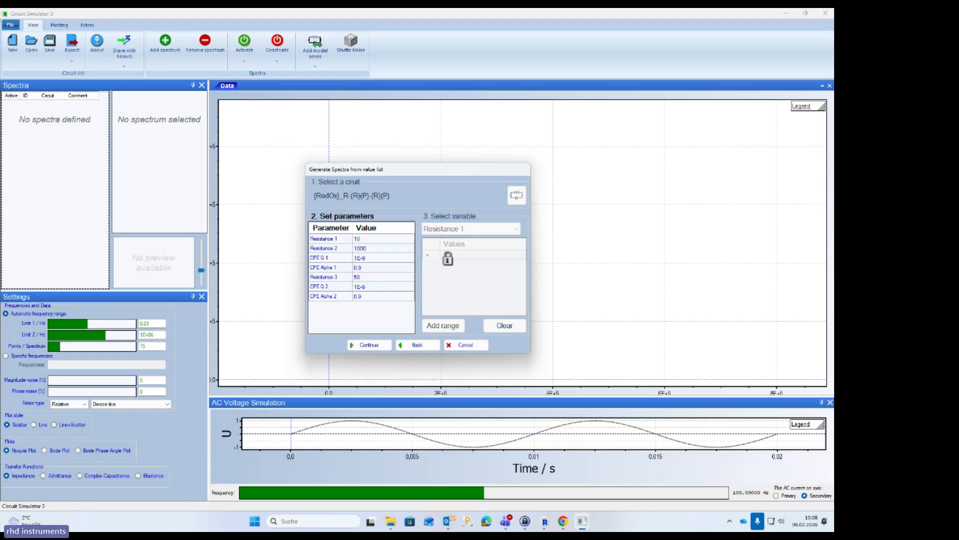
Set Resistance 3 to 100000 and proceed to the variable selection
{"action": "left_click", "coordinate": [372, 289]}
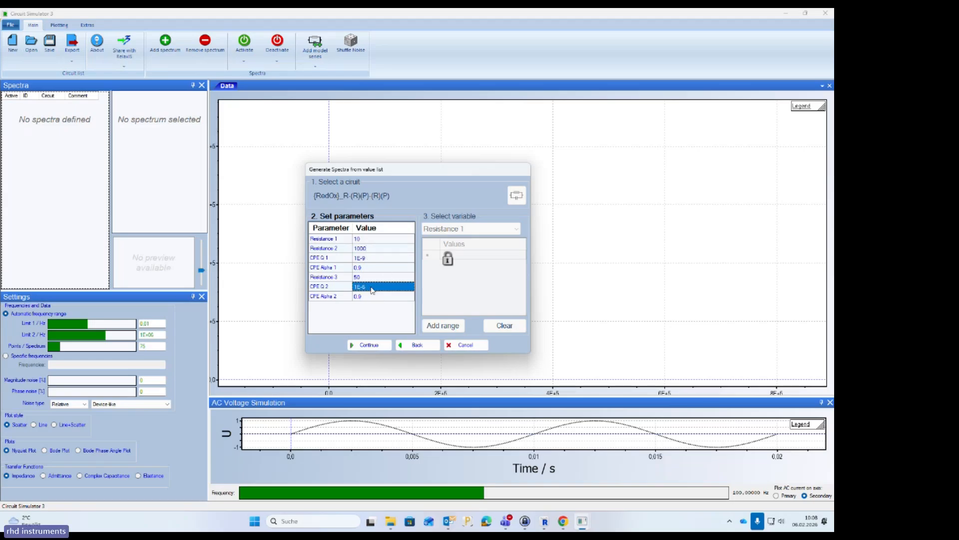
{"action": "left_click", "coordinate": [369, 288]}
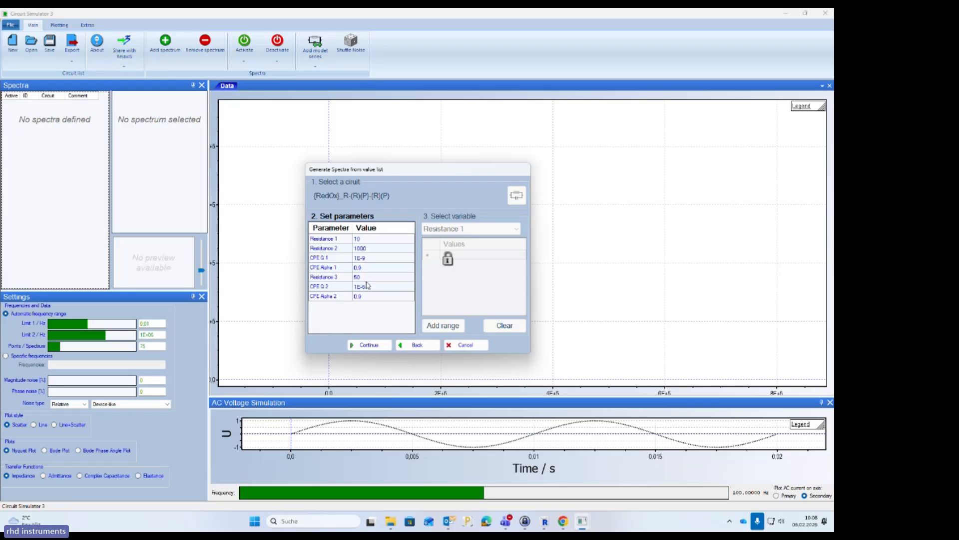
{"action": "left_click", "coordinate": [366, 278]}
{"action": "left_click", "coordinate": [366, 277]}
{"action": "type", "text": "100000"}
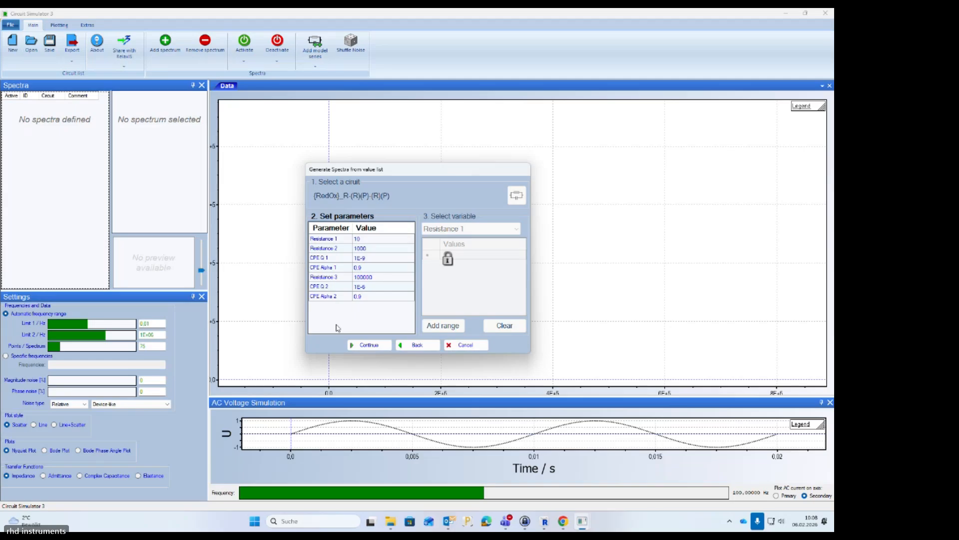
{"action": "left_click", "coordinate": [386, 344]}
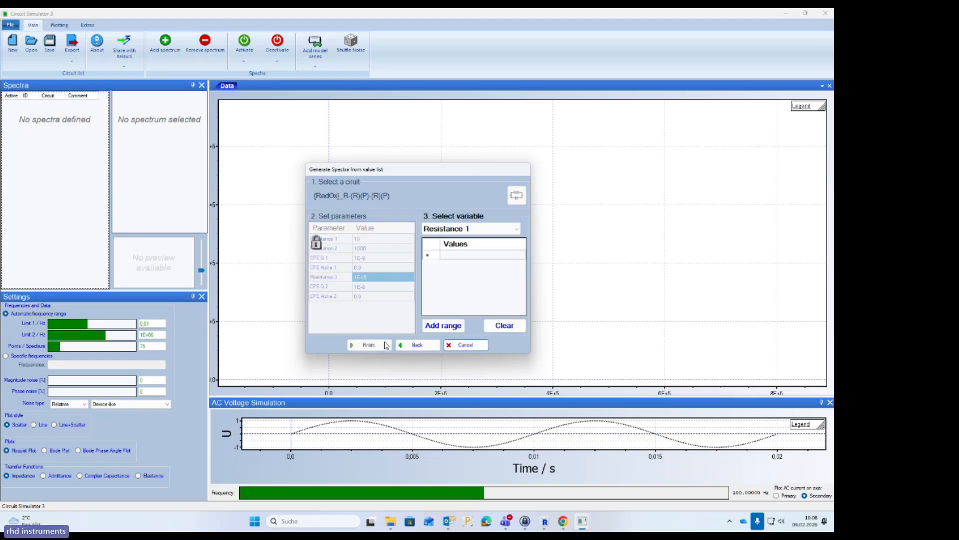
Select Resistance 3 as the parameter varied across the series
{"action": "left_click", "coordinate": [444, 326]}
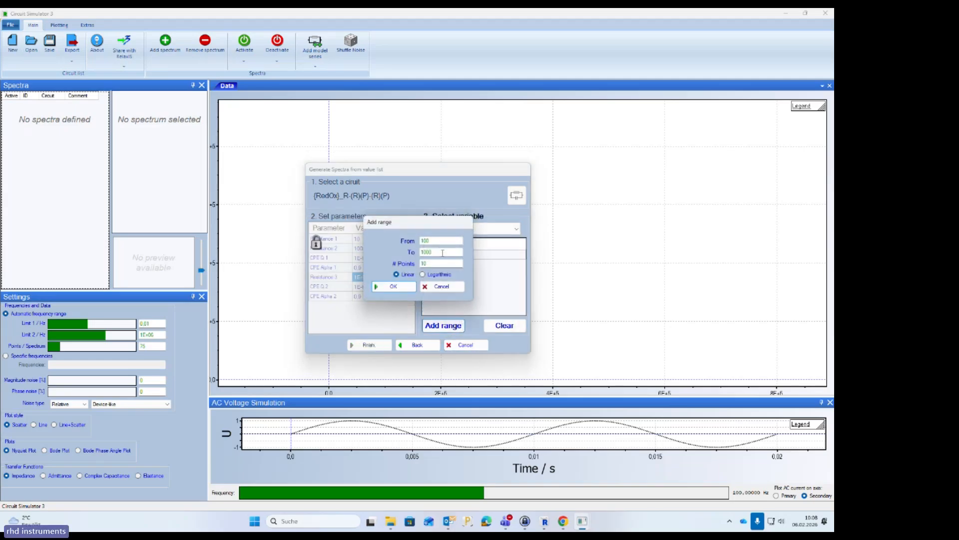
{"action": "left_click", "coordinate": [442, 286]}
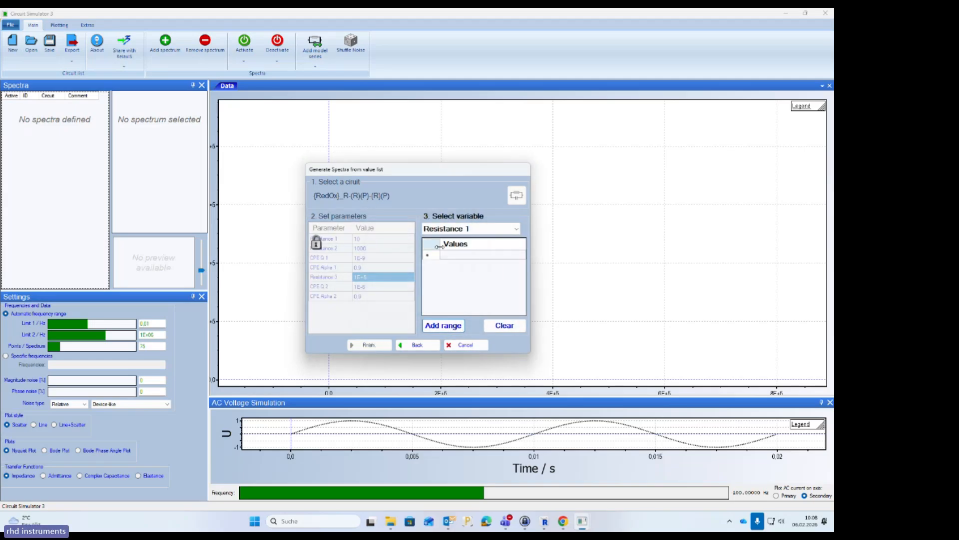
{"action": "left_click", "coordinate": [459, 232]}
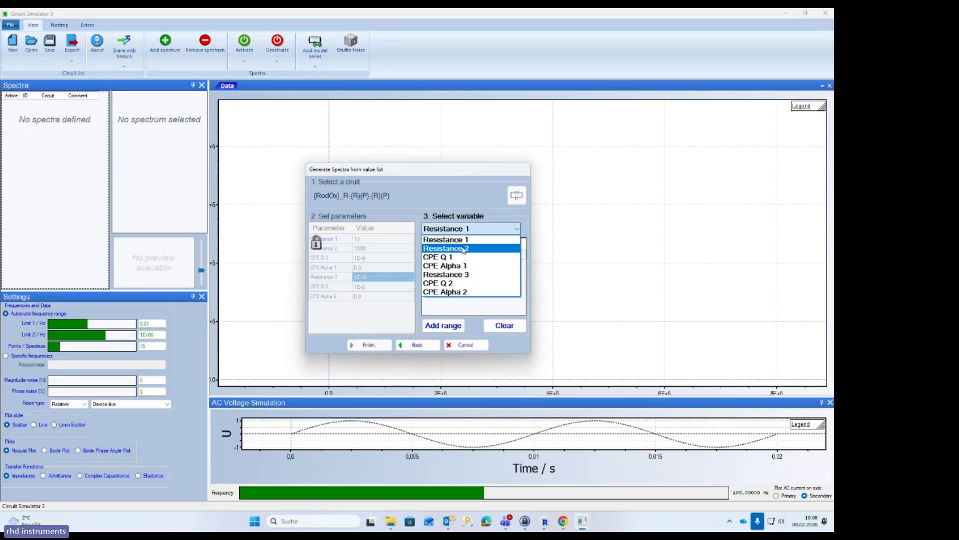
{"action": "left_click", "coordinate": [473, 274]}
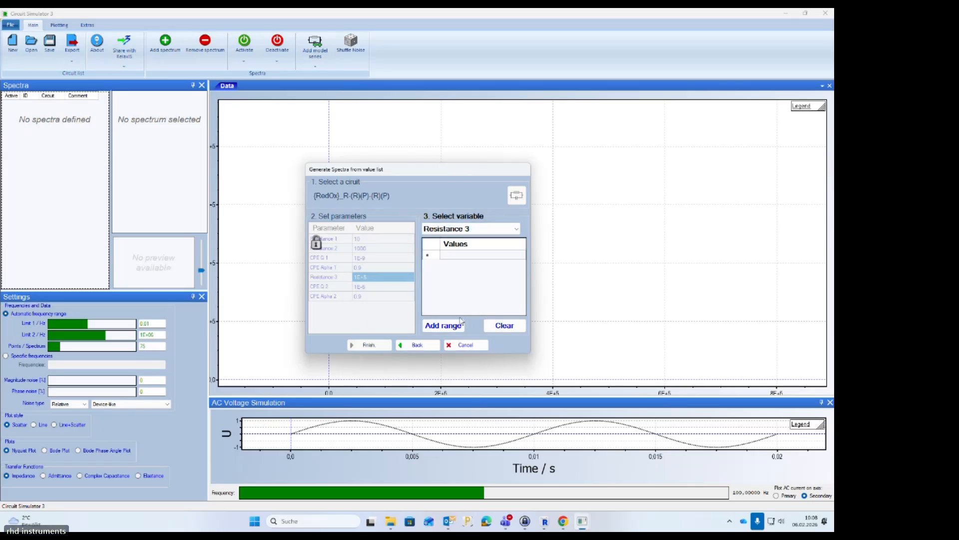
Add a linear range of 10 values from 1e4 to 1e6 for Resistance 3 and generate the spectra series
{"action": "left_click", "coordinate": [443, 325]}
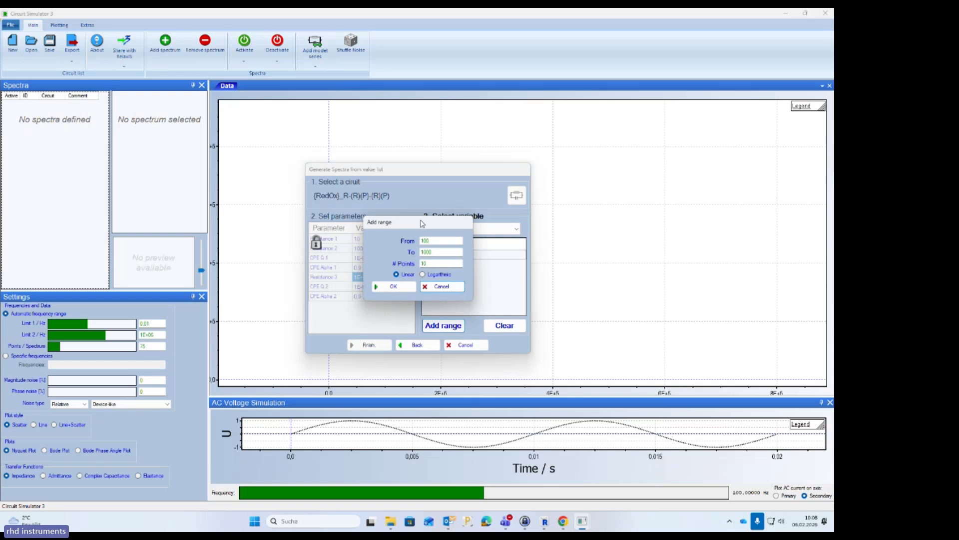
{"action": "left_click_drag", "start_coordinate": [424, 223], "coordinate": [570, 268]}
{"action": "type", "text": "1"}
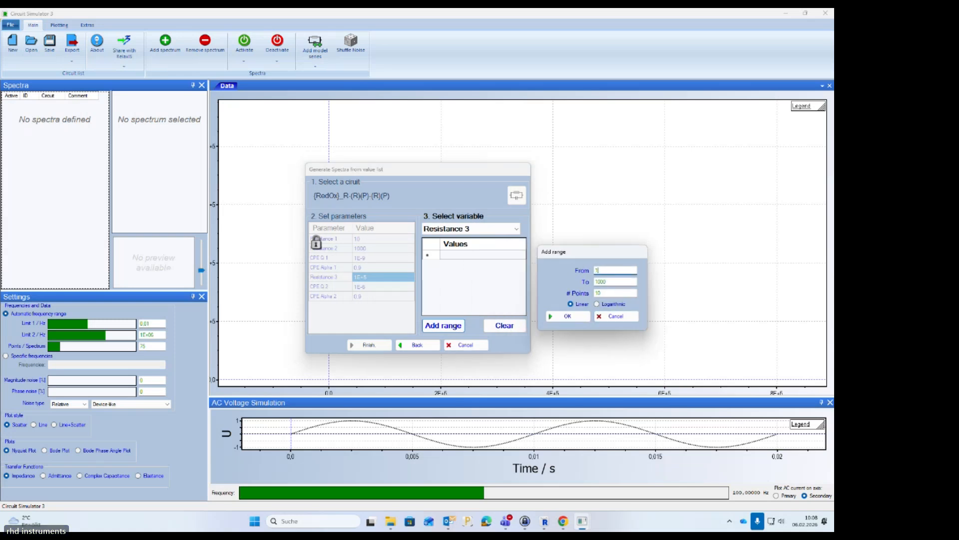
{"action": "type", "text": "e4"}
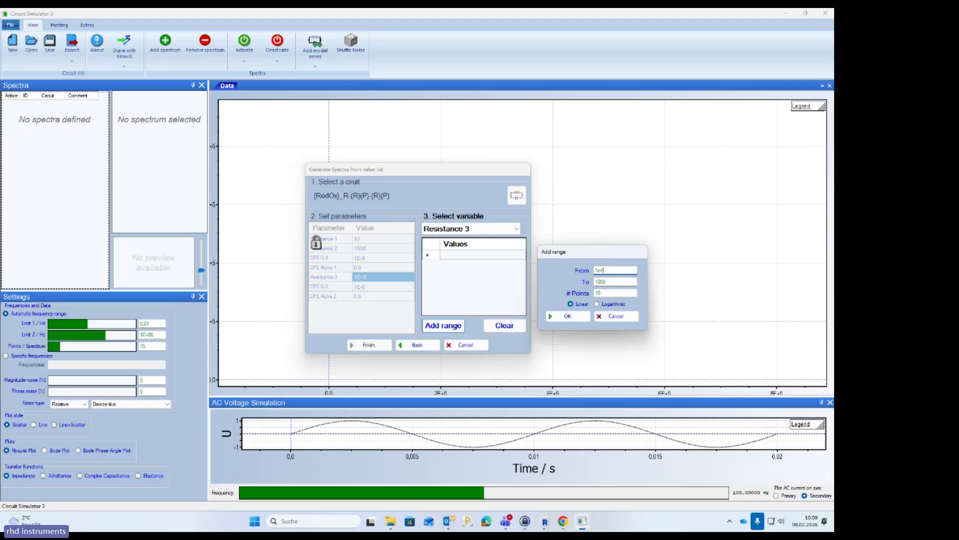
{"action": "key", "text": "Tab"}
{"action": "type", "text": "1"}
{"action": "type", "text": "e5"}
{"action": "left_click", "coordinate": [564, 315]}
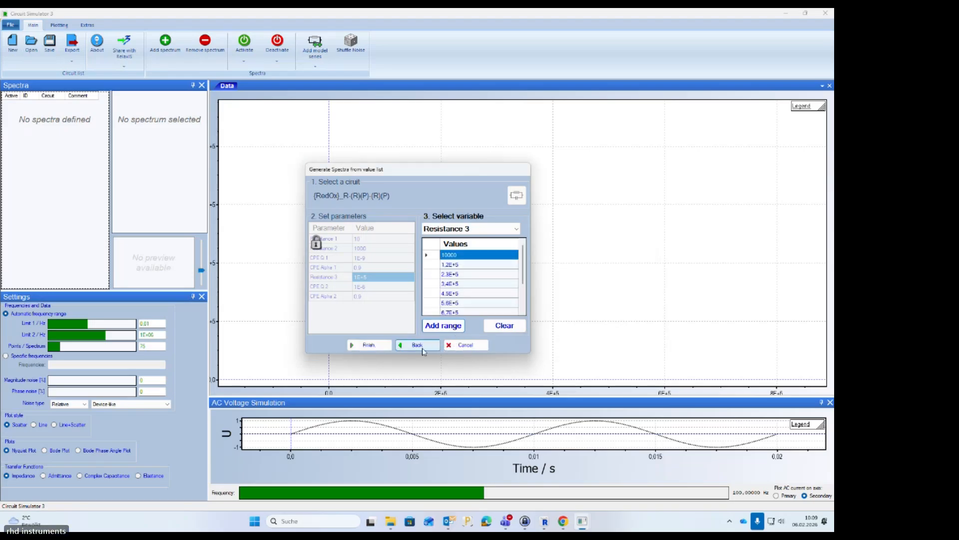
{"action": "left_click", "coordinate": [367, 344]}
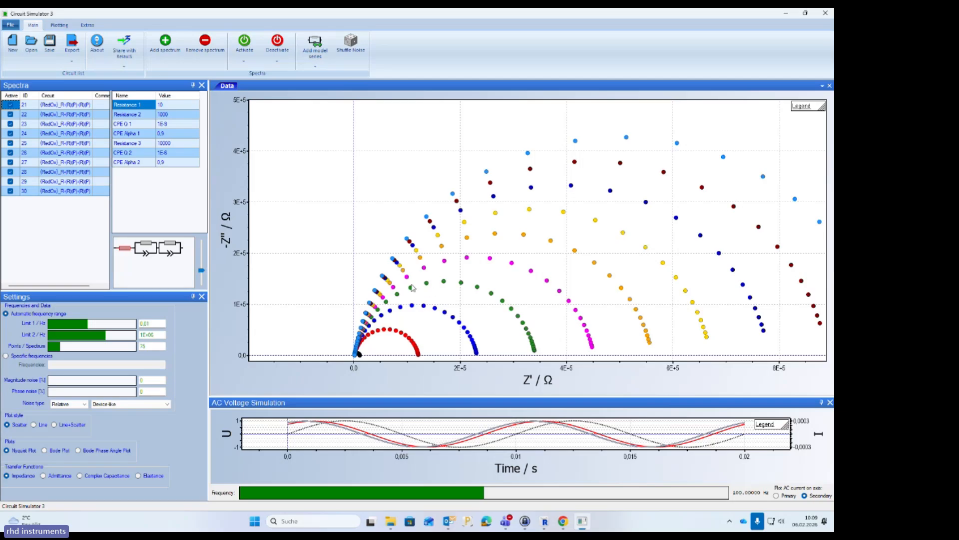
Examine the small high-frequency semicircles near the Nyquist plot's origin and return to the full view
{"action": "left_click_drag", "start_coordinate": [337, 353], "coordinate": [385, 361]}
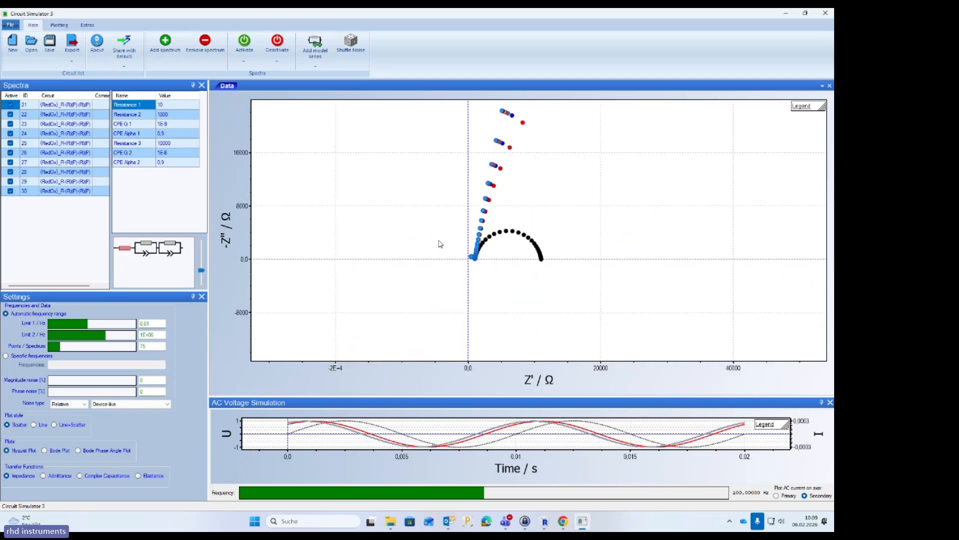
{"action": "left_click_drag", "start_coordinate": [446, 246], "coordinate": [498, 283]}
{"action": "right_click", "coordinate": [457, 220]}
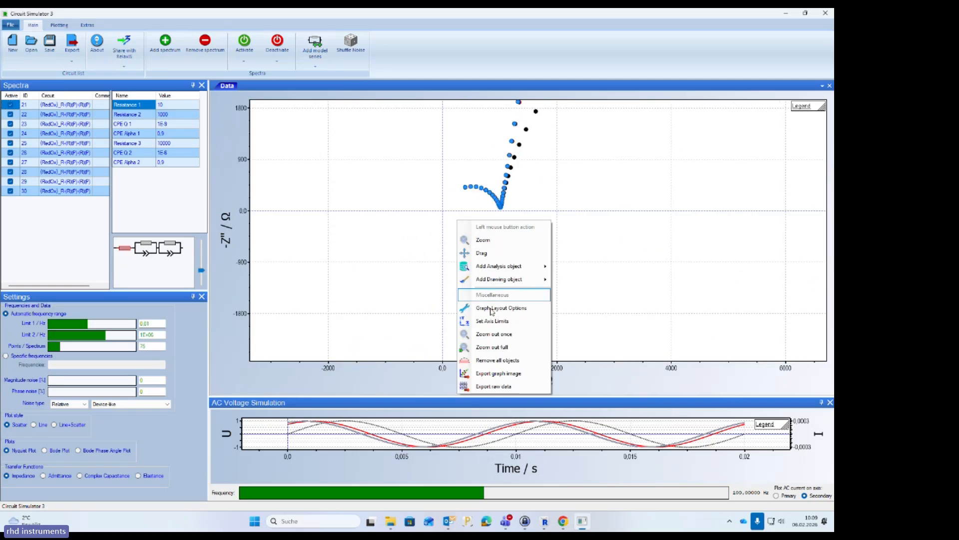
{"action": "left_click", "coordinate": [512, 349]}
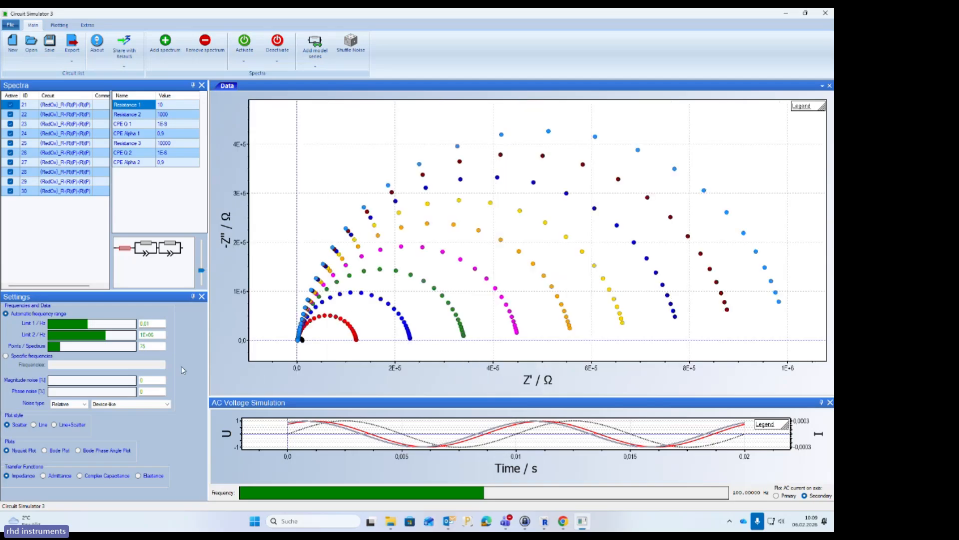
Show the spectra as Line+Scatter and set the frequency limits to about 6.09 Hz and 1E+10 Hz
{"action": "left_click", "coordinate": [54, 424]}
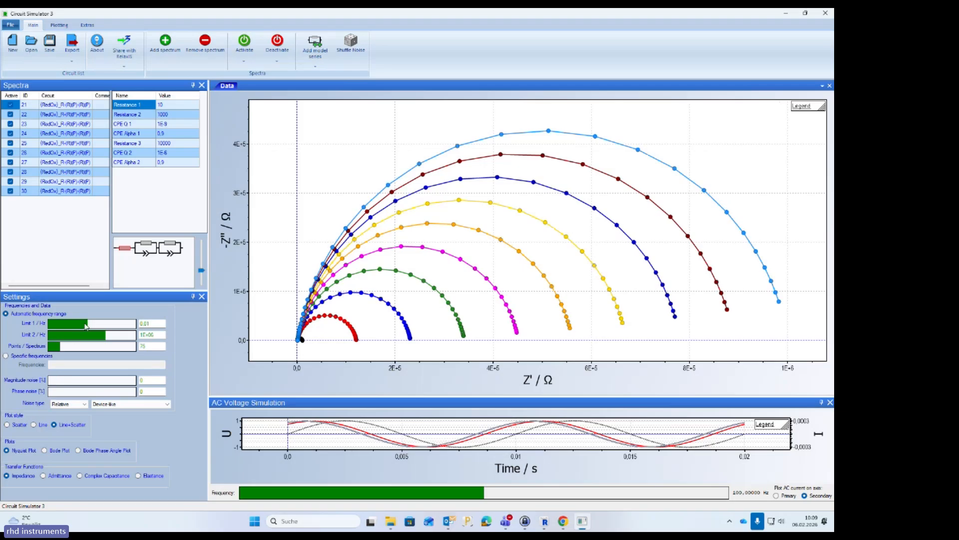
{"action": "mouse_move", "coordinate": [86, 327]}
{"action": "left_mouse_down"}
{"action": "mouse_move", "coordinate": [73, 327]}
{"action": "mouse_move", "coordinate": [118, 338]}
{"action": "mouse_move", "coordinate": [59, 326]}
{"action": "mouse_move", "coordinate": [95, 327]}
{"action": "left_mouse_up"}
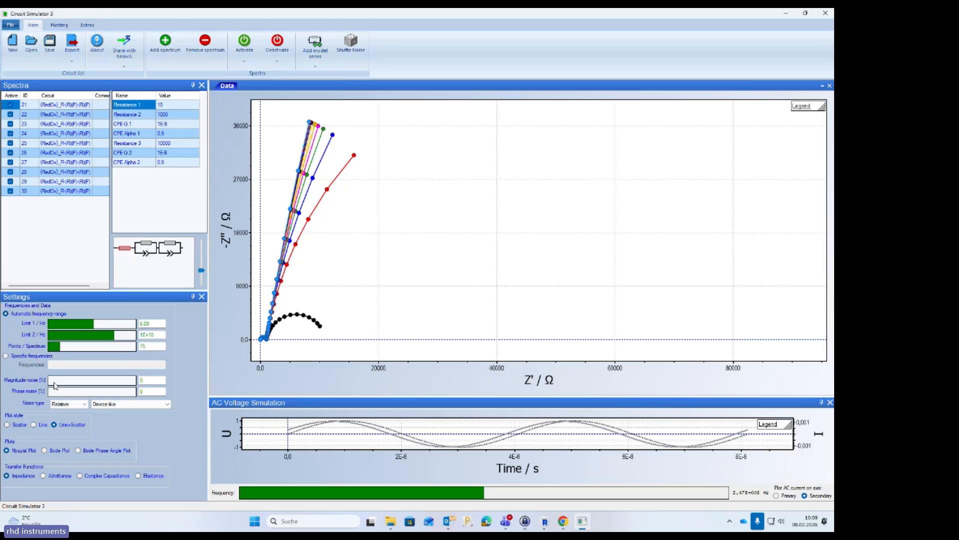
Try about 23 % magnitude noise and 14.7 % phase noise on the spectra, and reset both to 0
{"action": "mouse_move", "coordinate": [56, 382]}
{"action": "left_mouse_down"}
{"action": "mouse_move", "coordinate": [72, 383]}
{"action": "mouse_move", "coordinate": [61, 393]}
{"action": "left_mouse_up"}
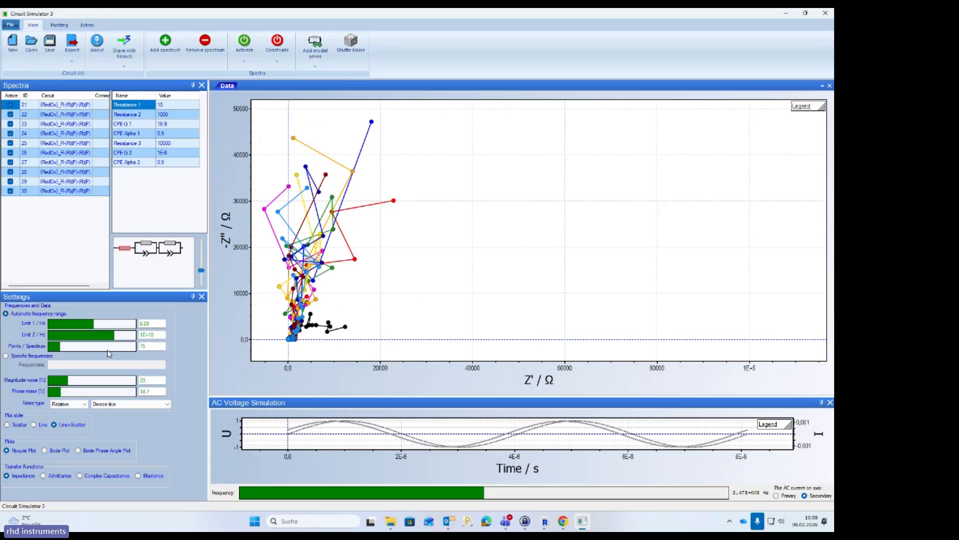
{"action": "left_click_drag", "start_coordinate": [62, 390], "coordinate": [44, 384]}
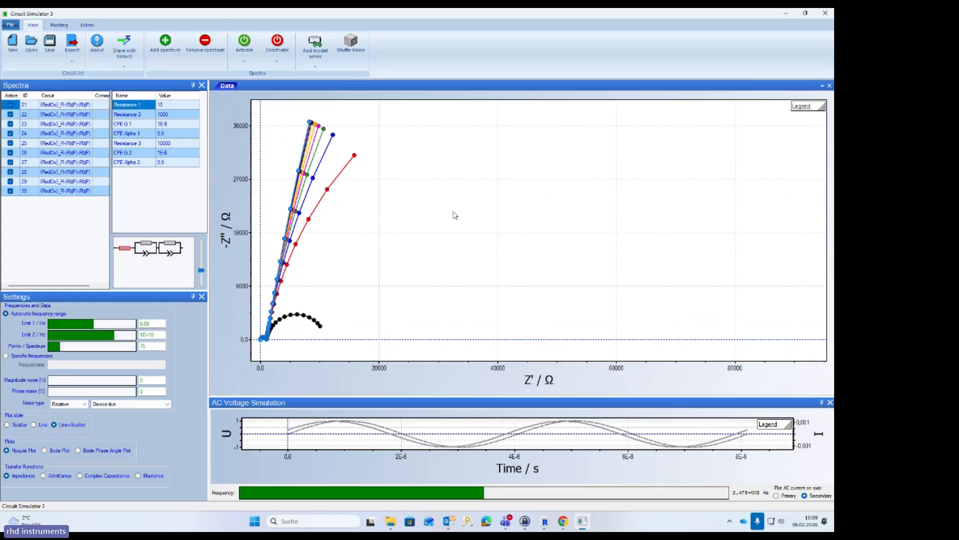